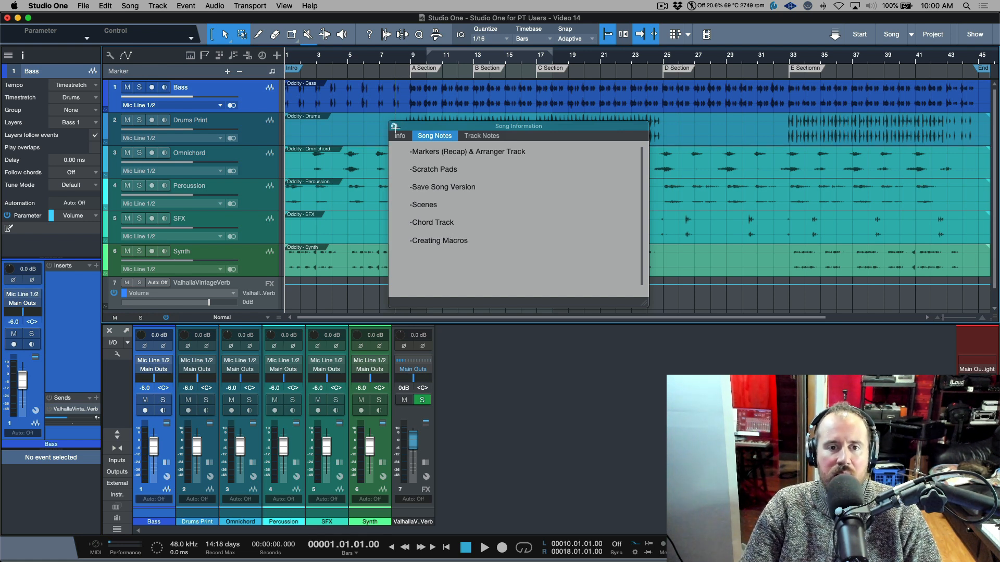
- Close the Song Information window and place the playback cursor at bar 5
{"action": "left_click", "coordinate": [393, 126]}
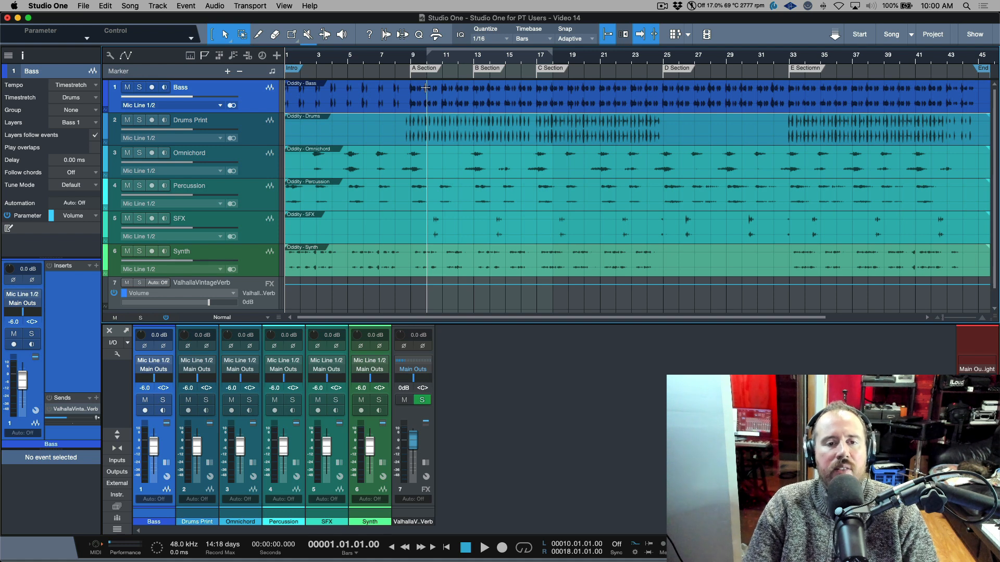
{"action": "left_click", "coordinate": [349, 59]}
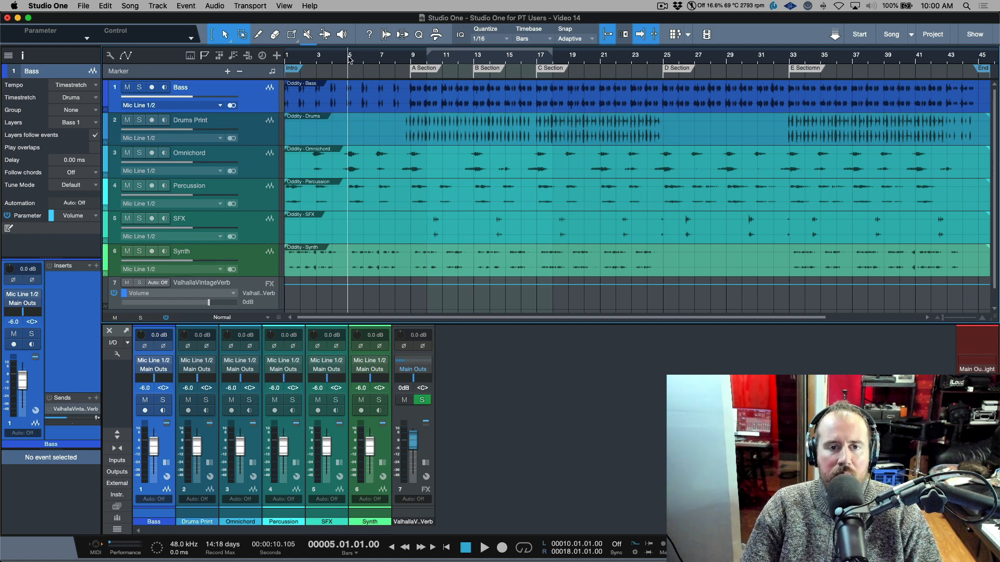
{"action": "key", "text": "KP_Add"}
{"action": "key", "text": "KP_Add"}
{"action": "key", "text": "KP_Subtract"}
{"action": "key", "text": "KP_Subtract"}
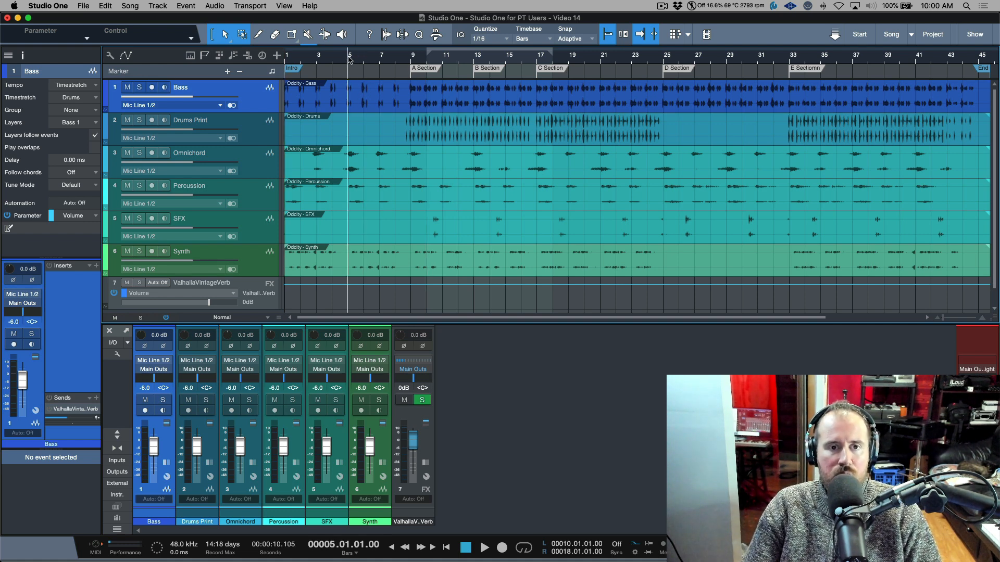
- Add a marker on each bar from bar 5 to bar 8 in the marker track
{"action": "left_click", "coordinate": [227, 74]}
{"action": "left_click", "coordinate": [226, 74]}
{"action": "key", "text": "Page_Down"}
{"action": "left_click", "coordinate": [227, 74]}
{"action": "key", "text": "Page_Down"}
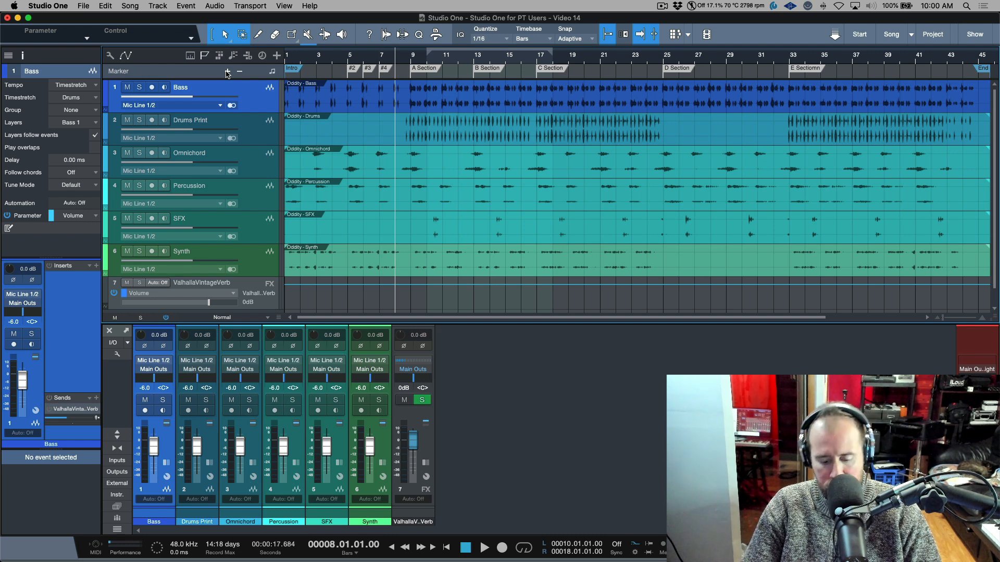
{"action": "left_click", "coordinate": [226, 74]}
- Insert an unnamed marker halfway between bars 5 and 6
{"action": "key", "text": "e"}
{"action": "key", "text": "e"}
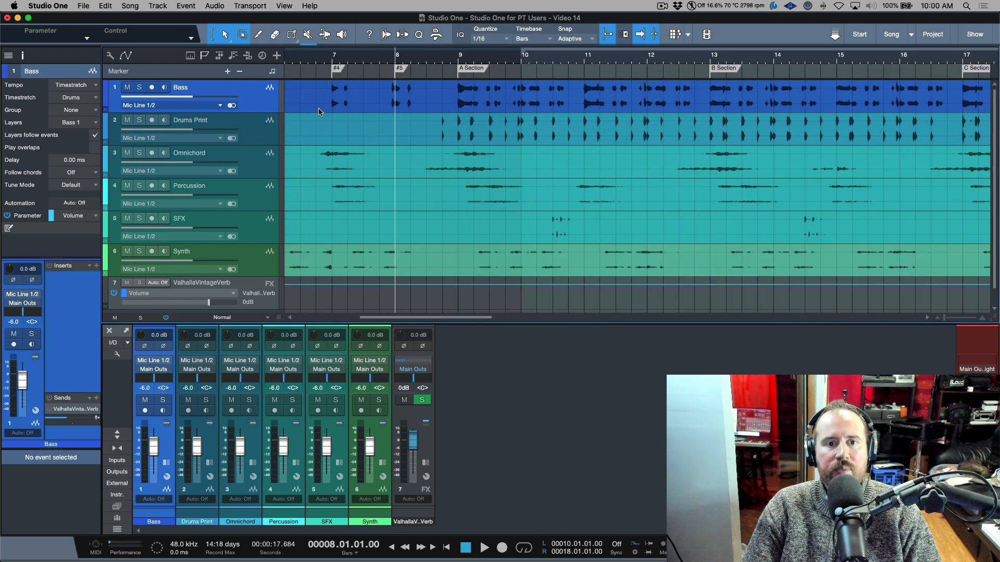
{"action": "scroll", "coordinate": [319, 112], "scroll_direction": "left", "scroll_amount": 5}
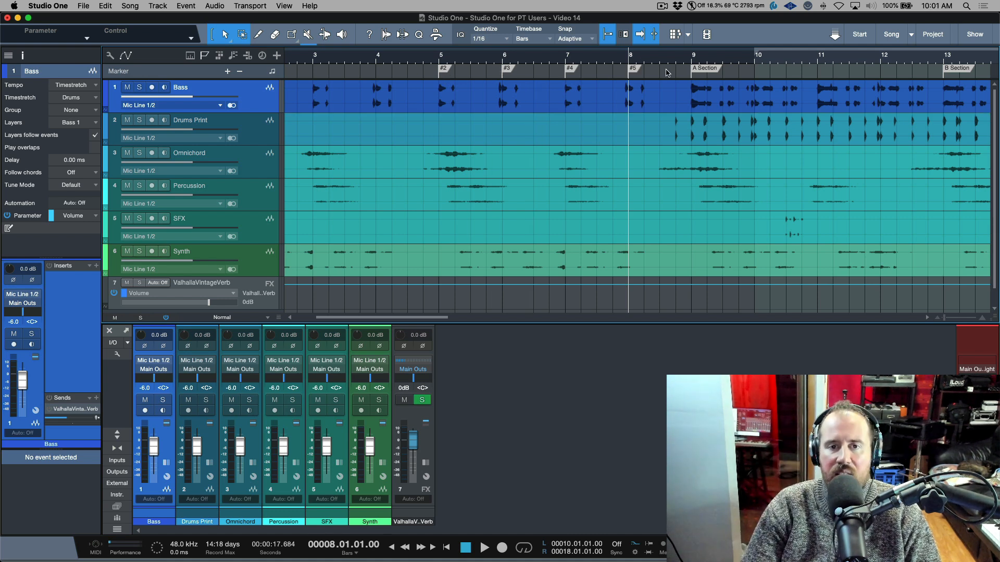
{"action": "left_click", "coordinate": [470, 59]}
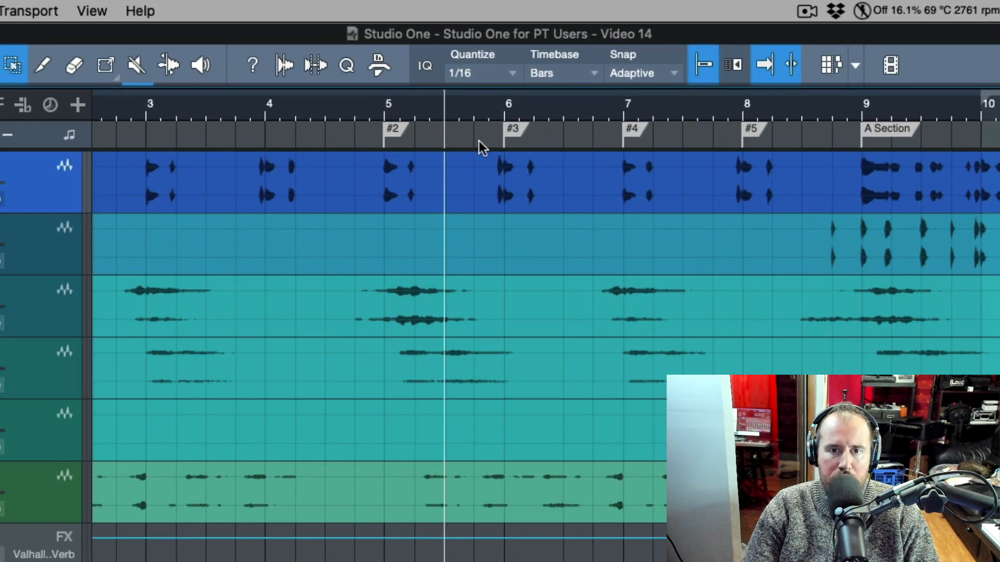
{"action": "key", "text": "Insert"}
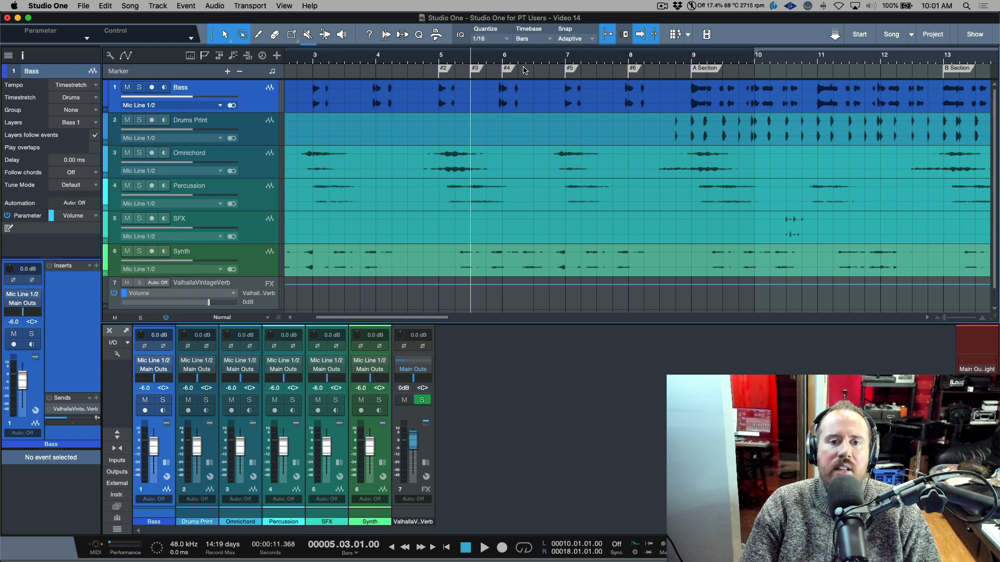
- Insert a marker named "aljdjf" at bar 4
{"action": "left_click", "coordinate": [377, 56]}
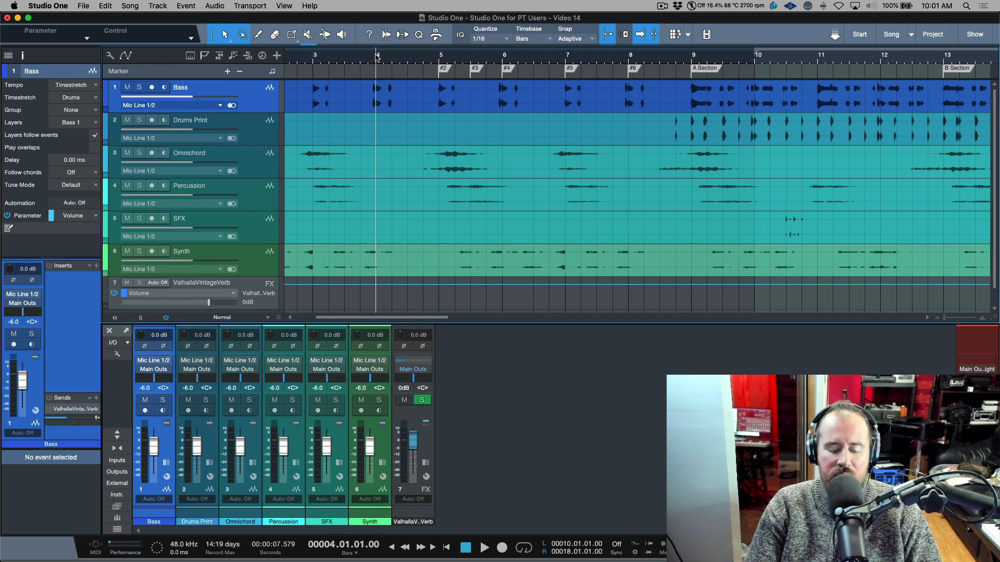
{"action": "key", "text": "shift+y"}
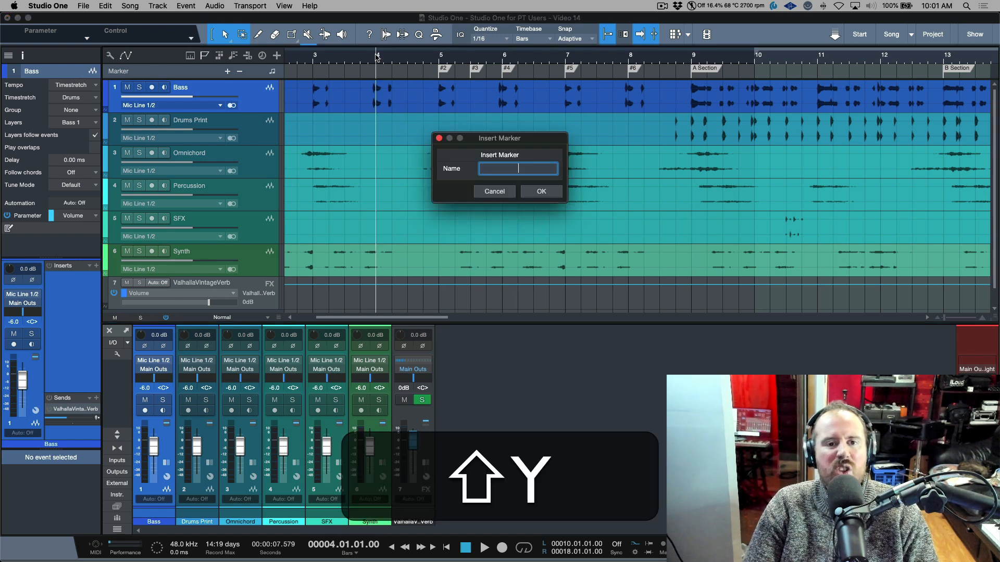
{"action": "type", "text": "aljdjf"}
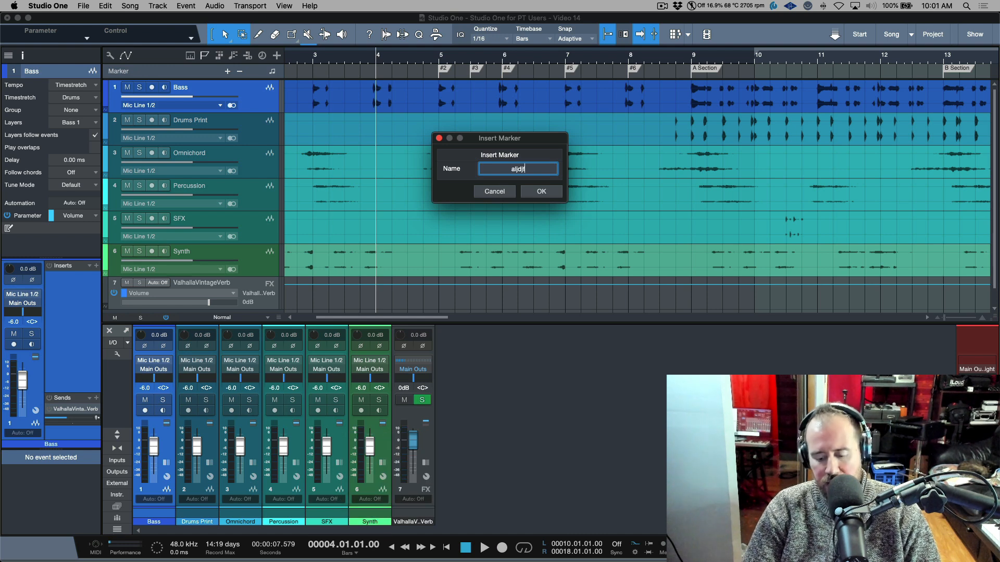
{"action": "key", "text": "Return"}
- Insert a marker named ".kj" halfway between bars 6 and 7
{"action": "left_click", "coordinate": [533, 56]}
{"action": "key", "text": "shift+y"}
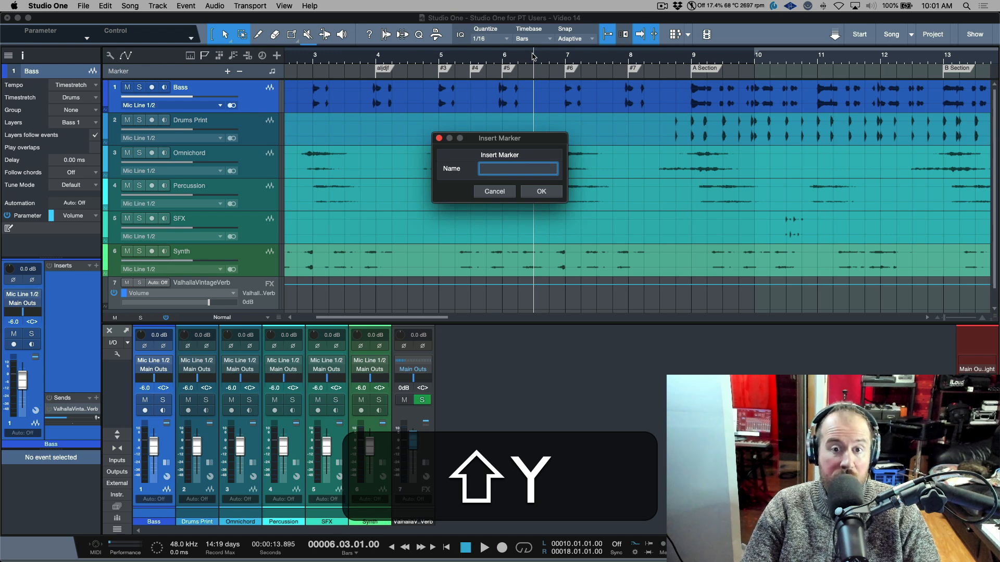
{"action": "type", "text": ".kj"}
{"action": "key", "text": "Return"}
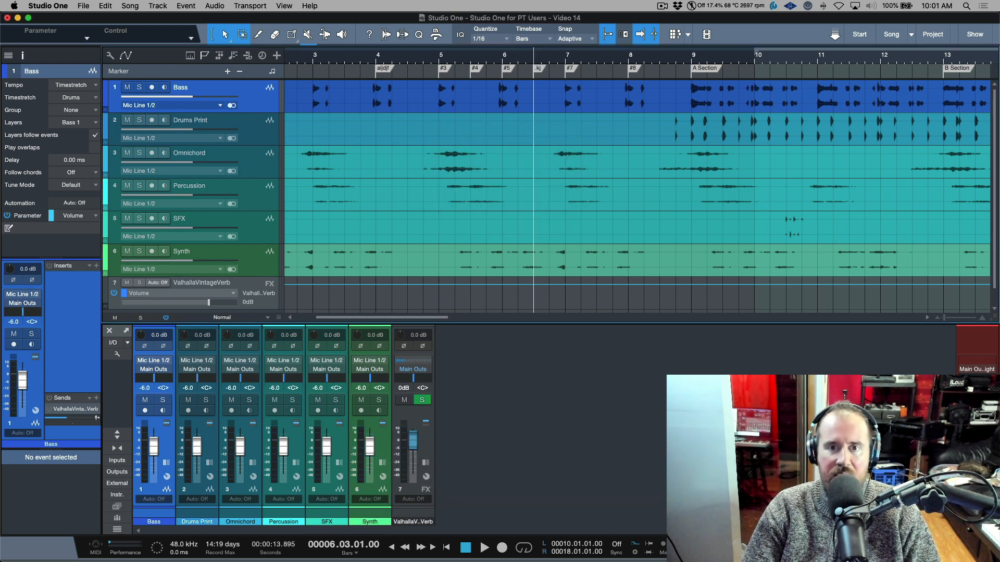
- Delete all the markers between the Intro and A Section markers
{"action": "left_click_drag", "start_coordinate": [659, 70], "coordinate": [338, 67]}
{"action": "right_click", "coordinate": [384, 72]}
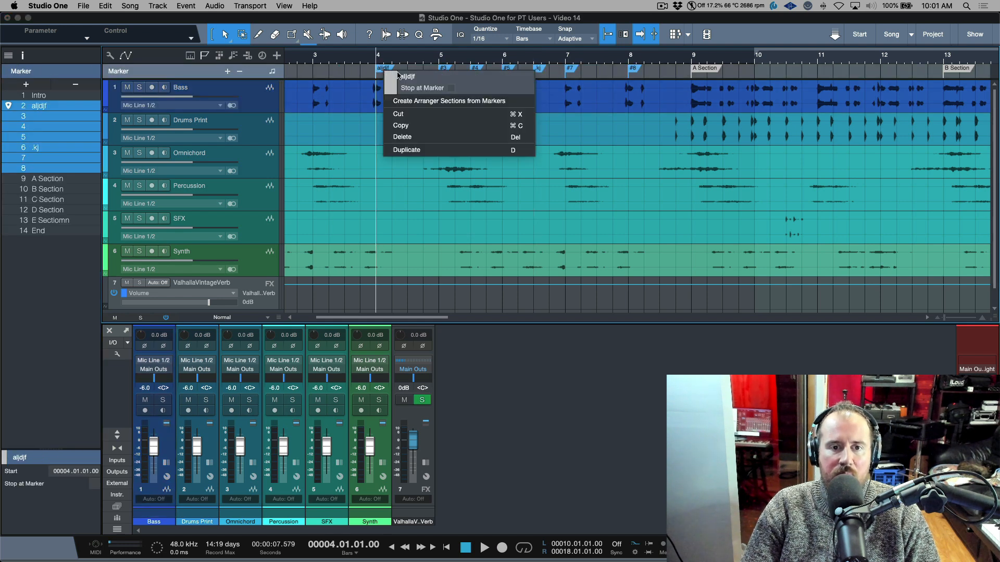
{"action": "left_click", "coordinate": [399, 138]}
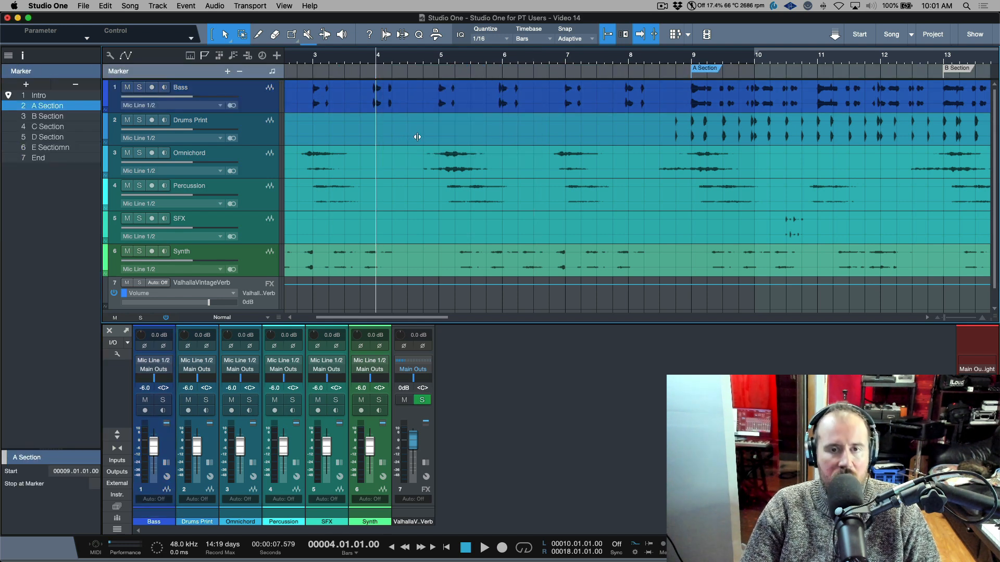
- Create arranger sections from the song's existing markers
{"action": "key", "text": "alt+z"}
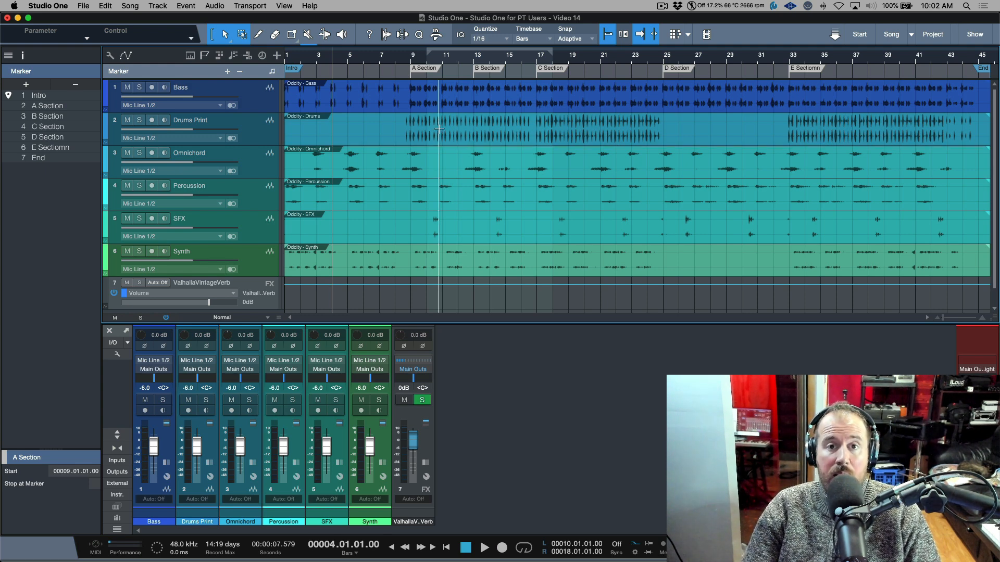
{"action": "right_click", "coordinate": [427, 71]}
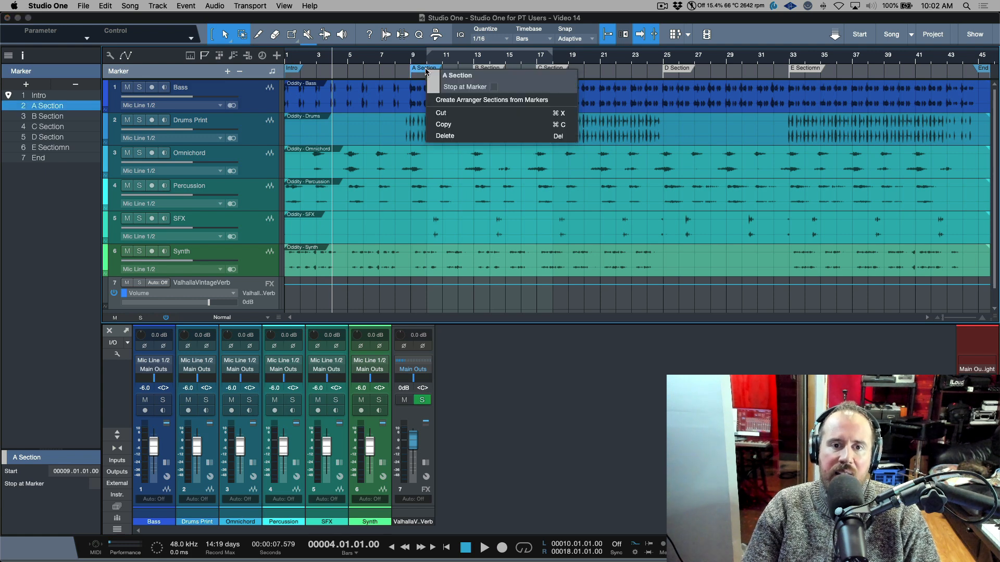
{"action": "left_click", "coordinate": [441, 100]}
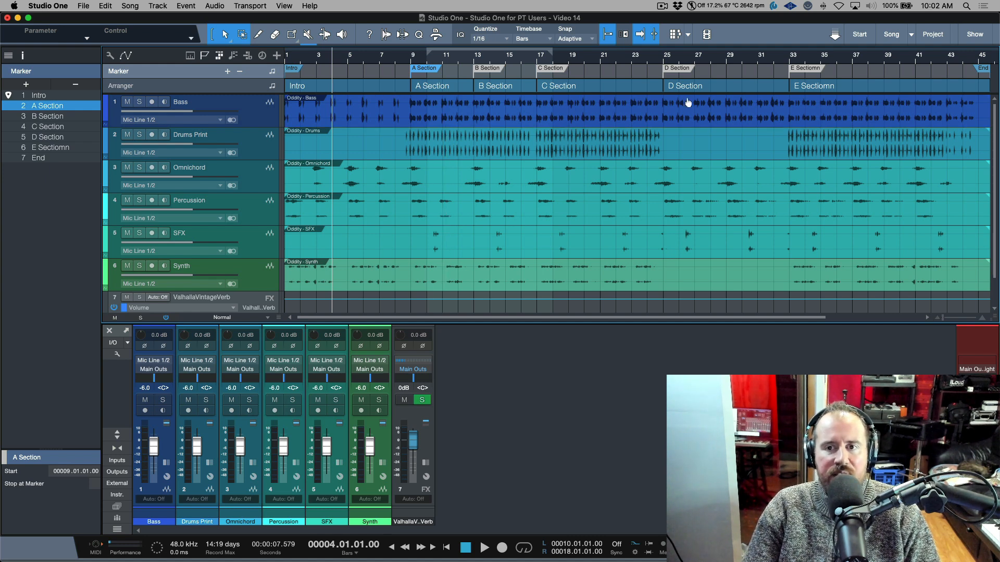
- Recolour the Intro arranger section blue
{"action": "left_click", "coordinate": [322, 88]}
{"action": "right_click", "coordinate": [322, 87]}
{"action": "left_click", "coordinate": [329, 92]}
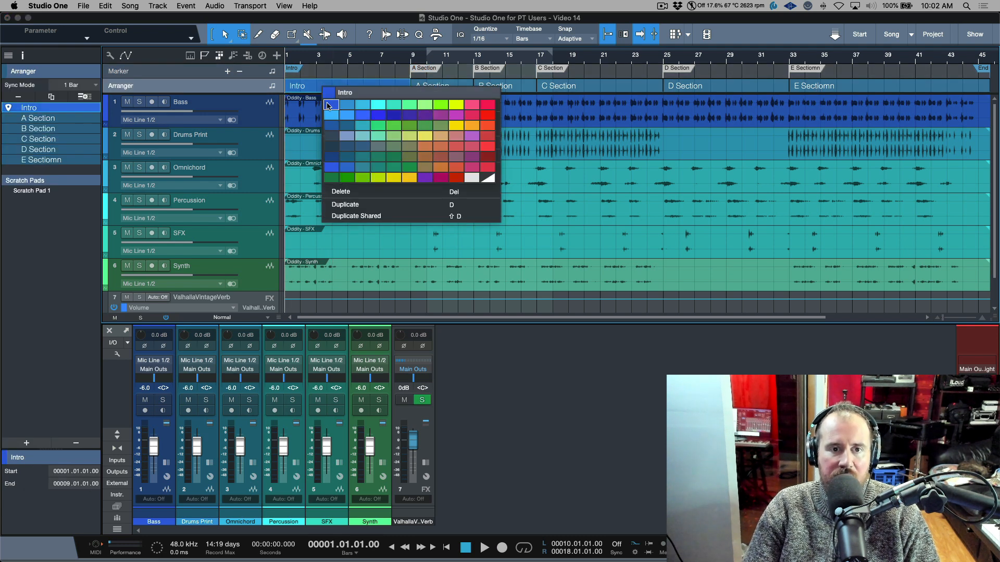
- Recolour the A Section arranger section pink
{"action": "left_click", "coordinate": [424, 86]}
{"action": "left_click", "coordinate": [424, 85]}
{"action": "right_click", "coordinate": [425, 86]}
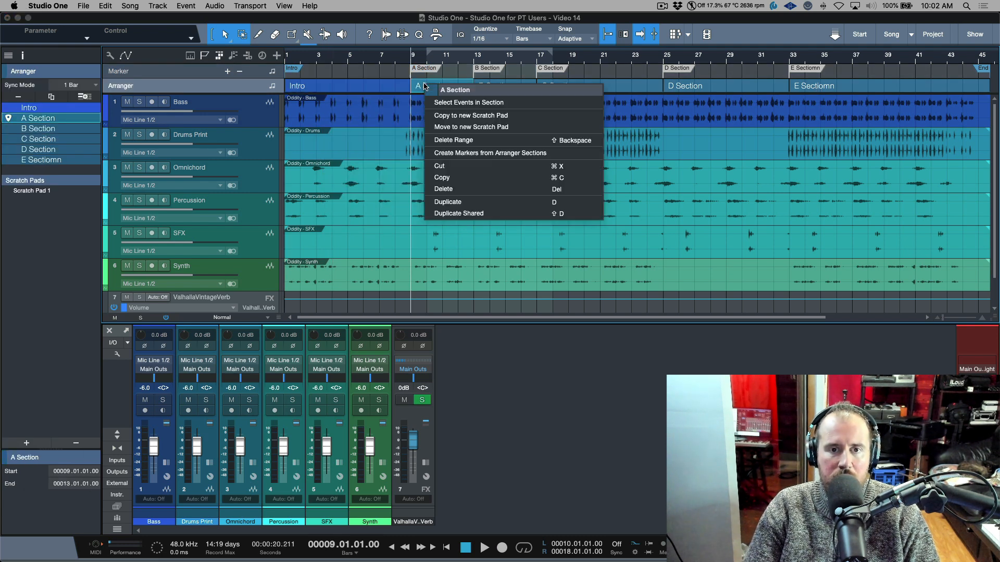
{"action": "left_click", "coordinate": [432, 90]}
{"action": "left_click", "coordinate": [589, 110]}
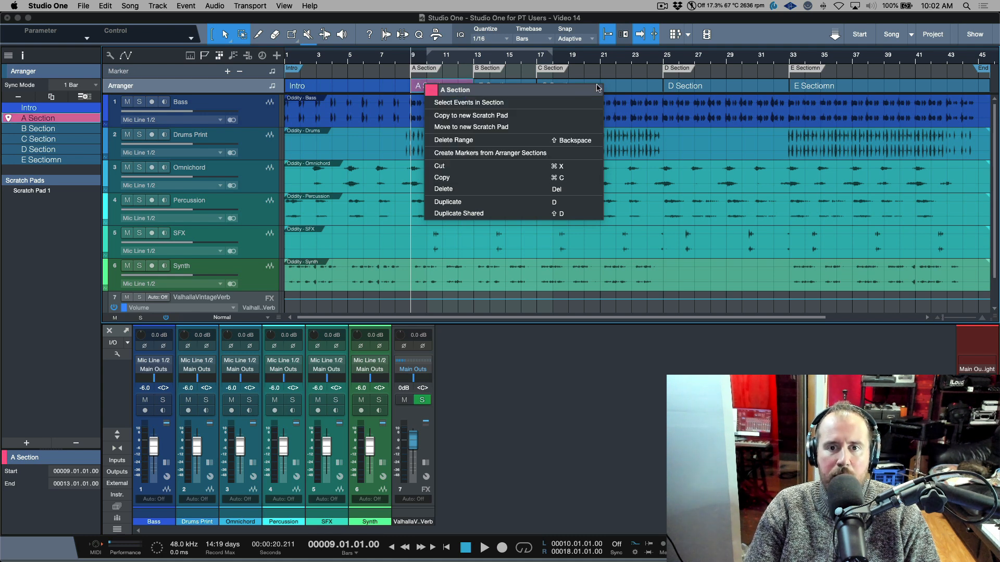
- Recolour the Intro, B Section and D Section arranger sections orange all at once
{"action": "left_click", "coordinate": [614, 86]}
{"action": "left_click", "coordinate": [613, 87]}
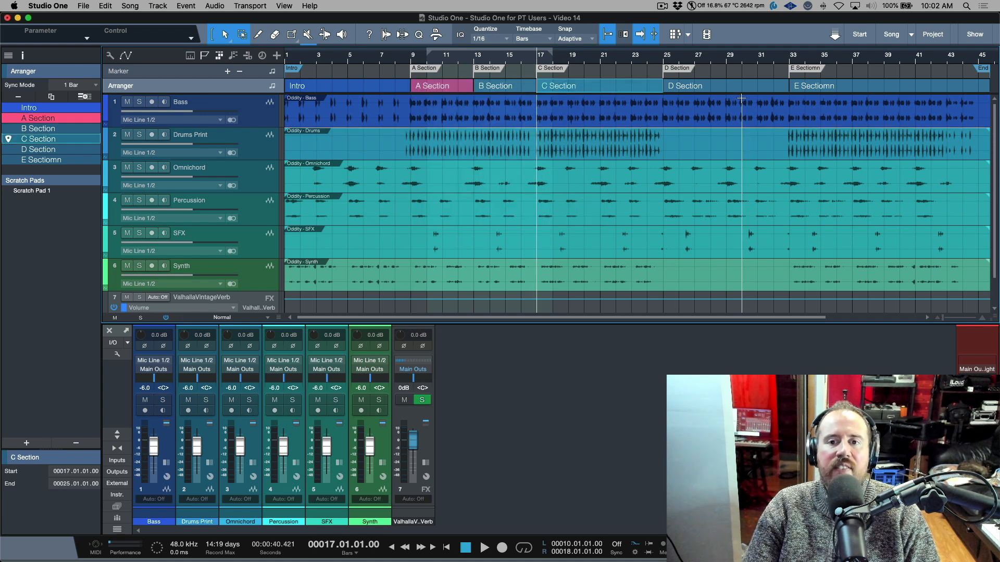
{"action": "left_click", "coordinate": [717, 87]}
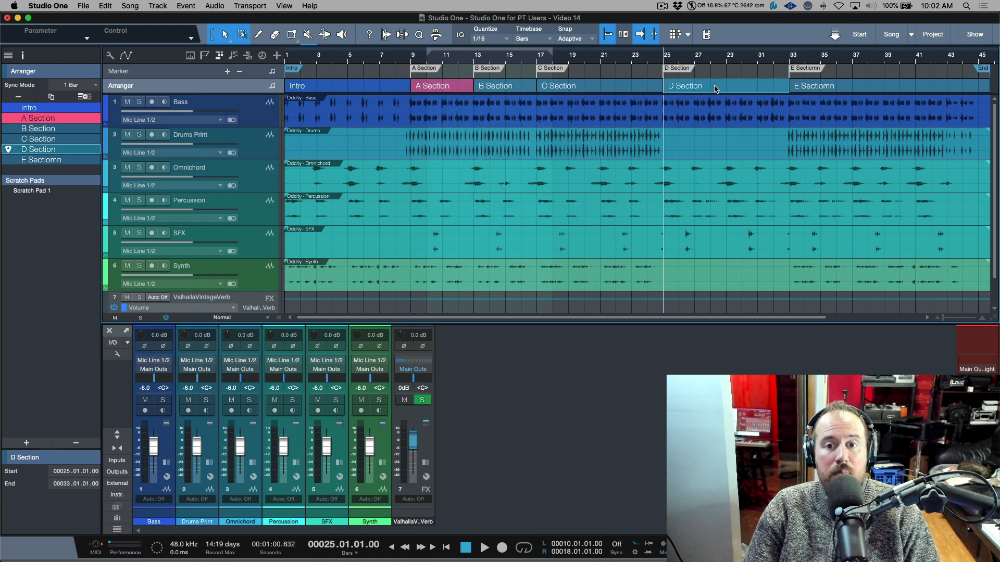
{"action": "left_click", "coordinate": [516, 96], "text": "shift"}
{"action": "left_click", "coordinate": [365, 92], "text": "shift"}
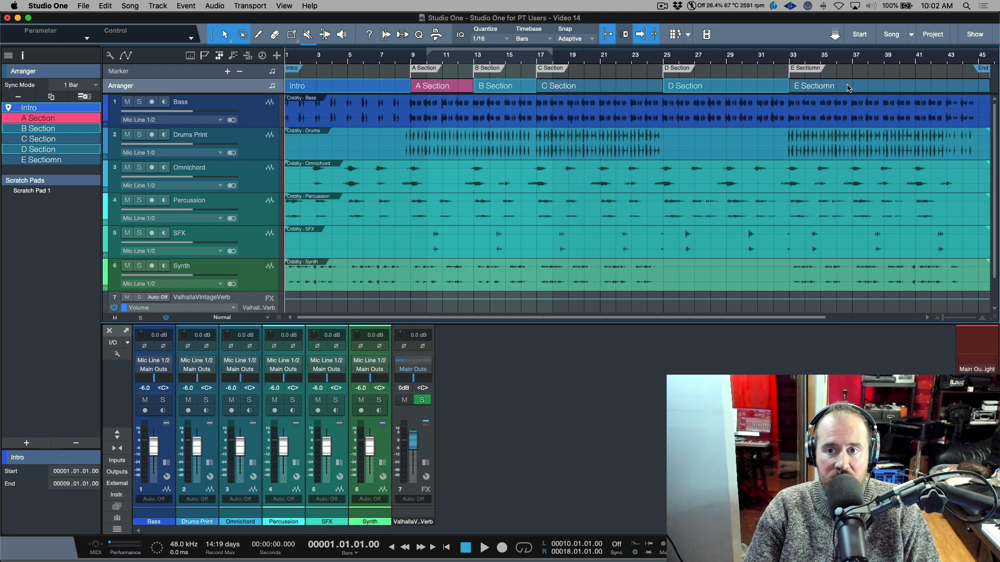
{"action": "right_click", "coordinate": [773, 94]}
{"action": "left_click", "coordinate": [775, 96]}
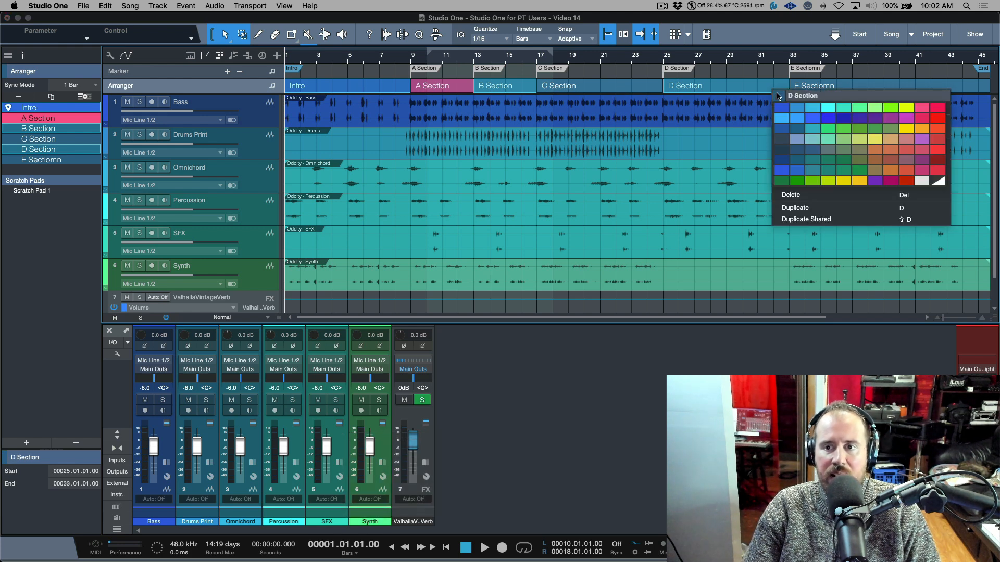
{"action": "left_click", "coordinate": [936, 131]}
{"action": "left_click", "coordinate": [751, 280]}
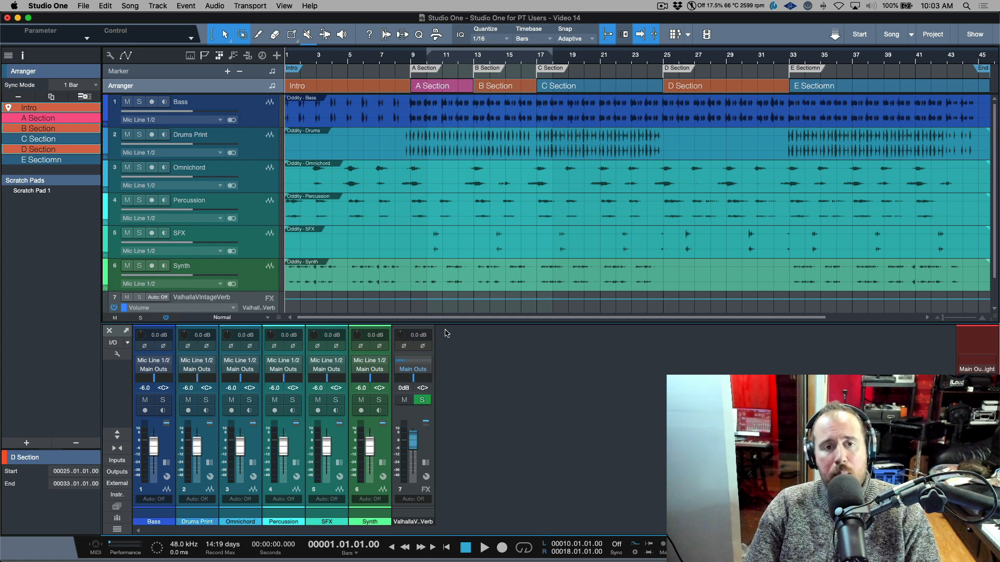
- Hide the mixer and enlarge the tracks to medium height in the arrangement
{"action": "key", "text": "F3"}
{"action": "key", "text": "shift+e"}
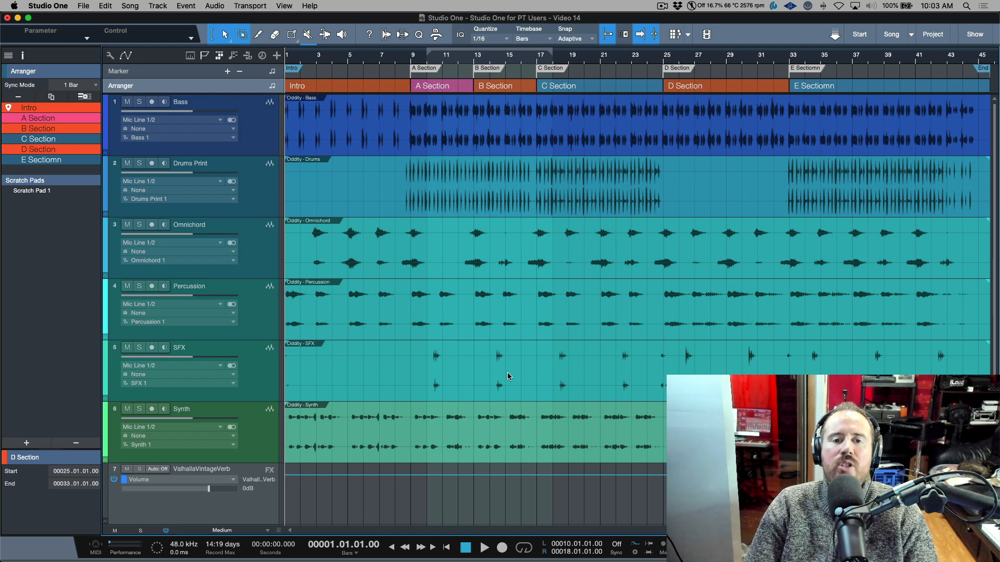
- Duplicate the B Section in the arranger track and undo the duplication
{"action": "left_click", "coordinate": [611, 91]}
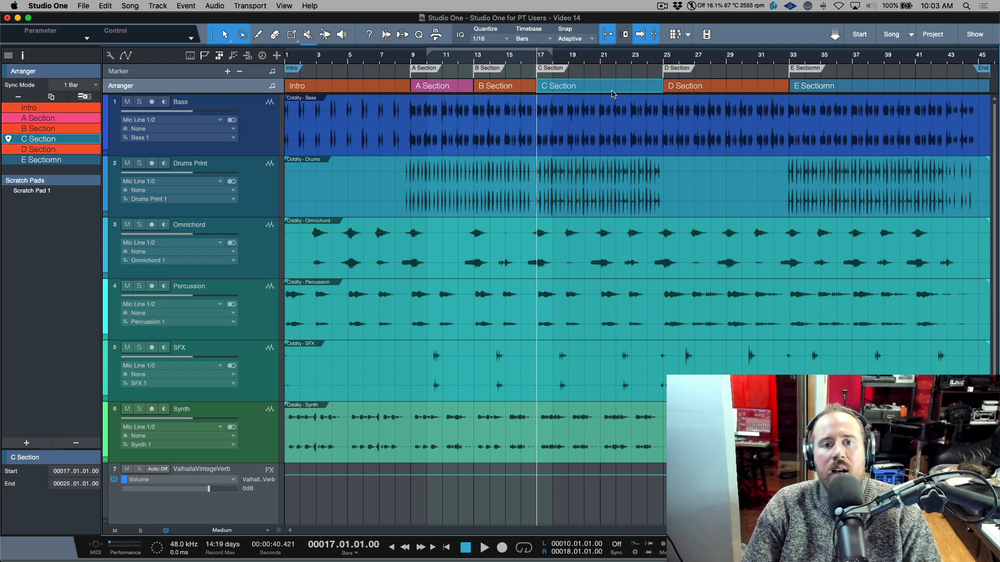
{"action": "left_click", "coordinate": [511, 93]}
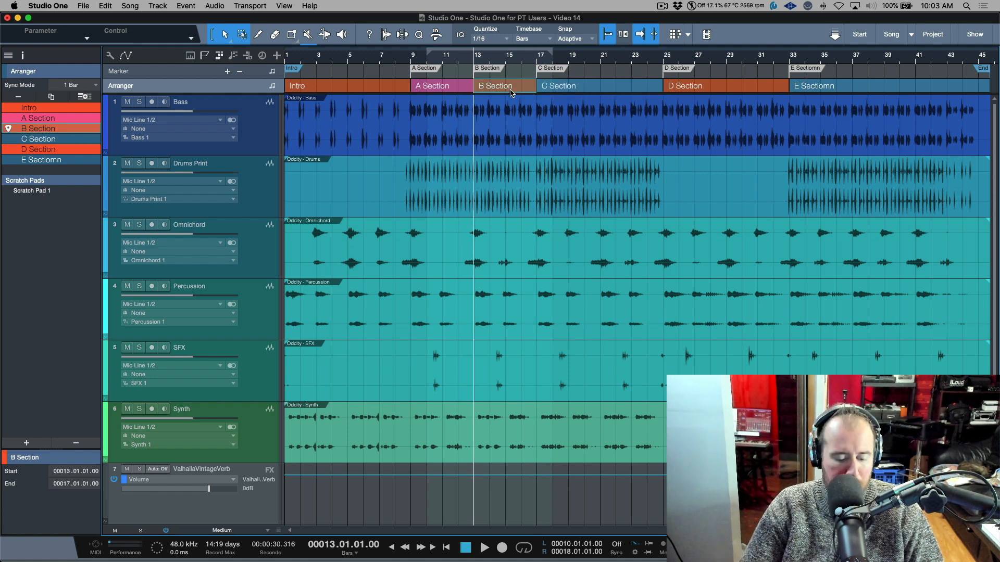
{"action": "key", "text": "d"}
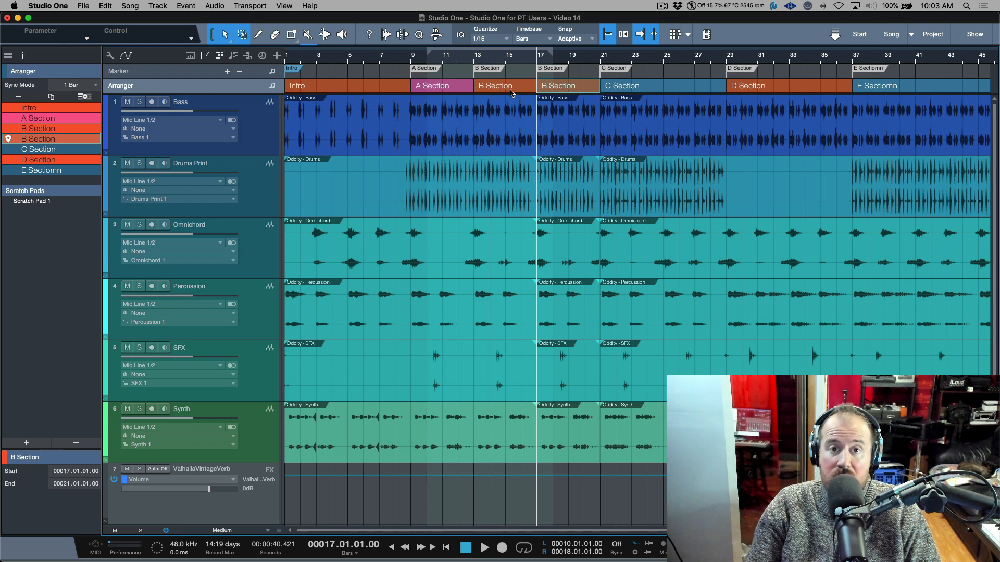
{"action": "key", "text": "super+z"}
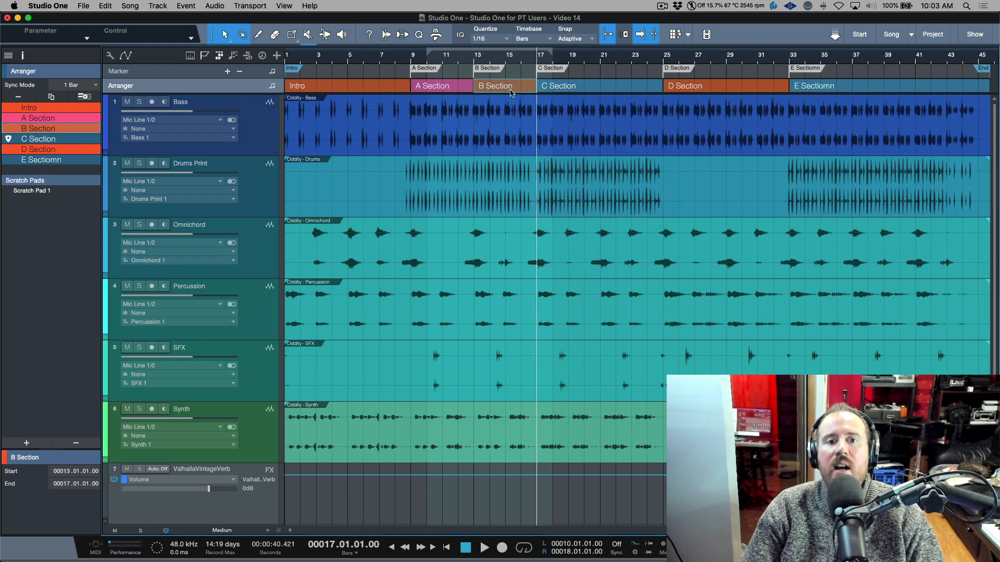
- Try moving and copying the A Section to just before the D Section in the arranger track, undoing both edits
{"action": "left_click", "coordinate": [454, 88]}
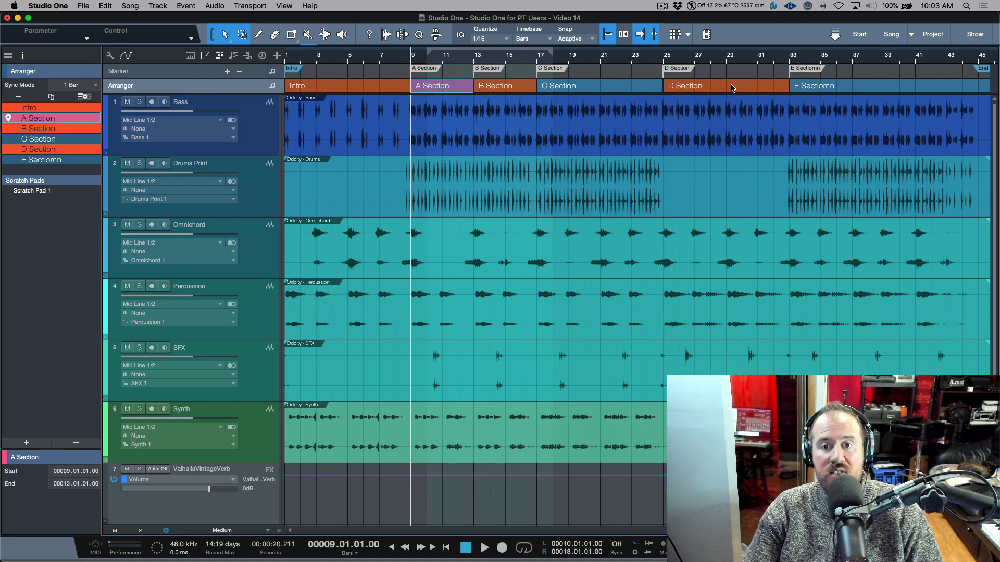
{"action": "left_click_drag", "start_coordinate": [442, 88], "coordinate": [704, 79]}
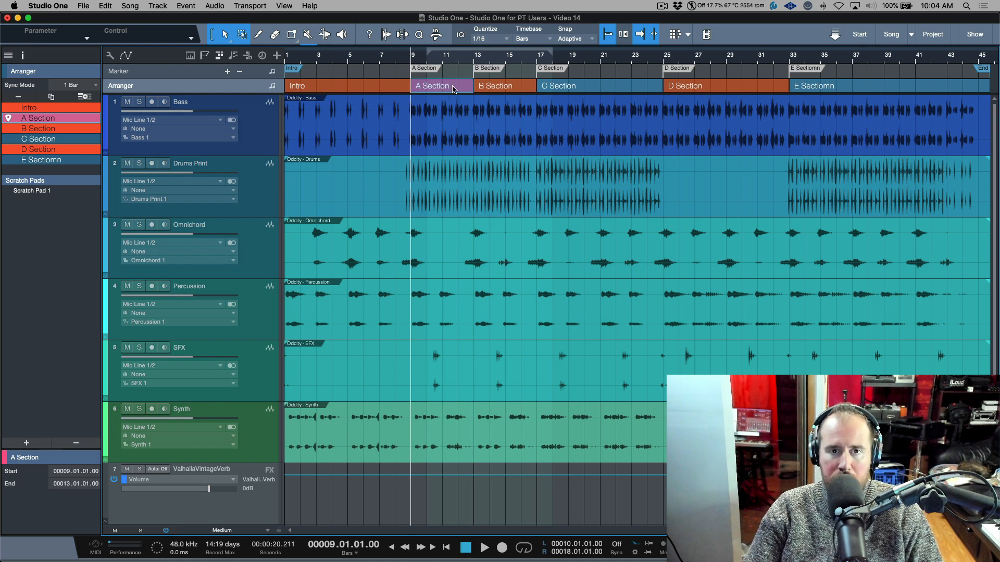
{"action": "key", "text": "alt"}
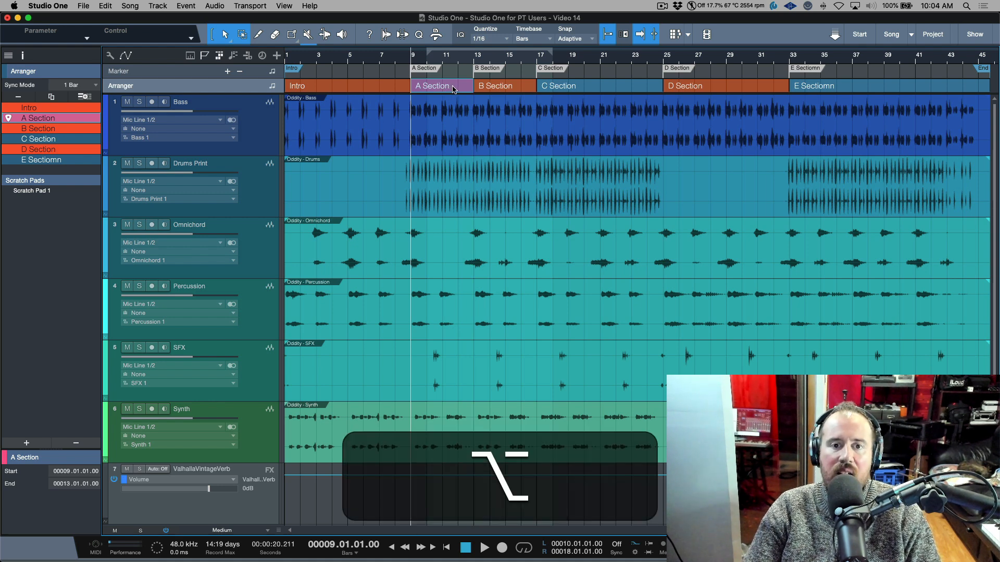
{"action": "left_click_drag", "start_coordinate": [452, 89], "coordinate": [686, 92]}
{"action": "key", "text": "super+z"}
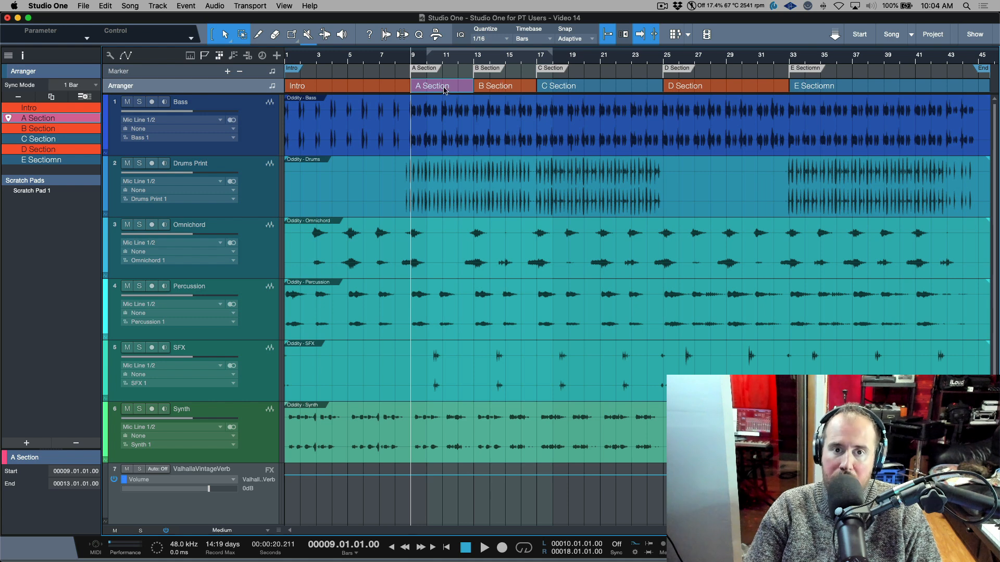
- Try moving the A Section before the D Section, and the A, B and C Sections together before the E Sectiomn, undoing both moves
{"action": "left_click_drag", "start_coordinate": [442, 92], "coordinate": [657, 90]}
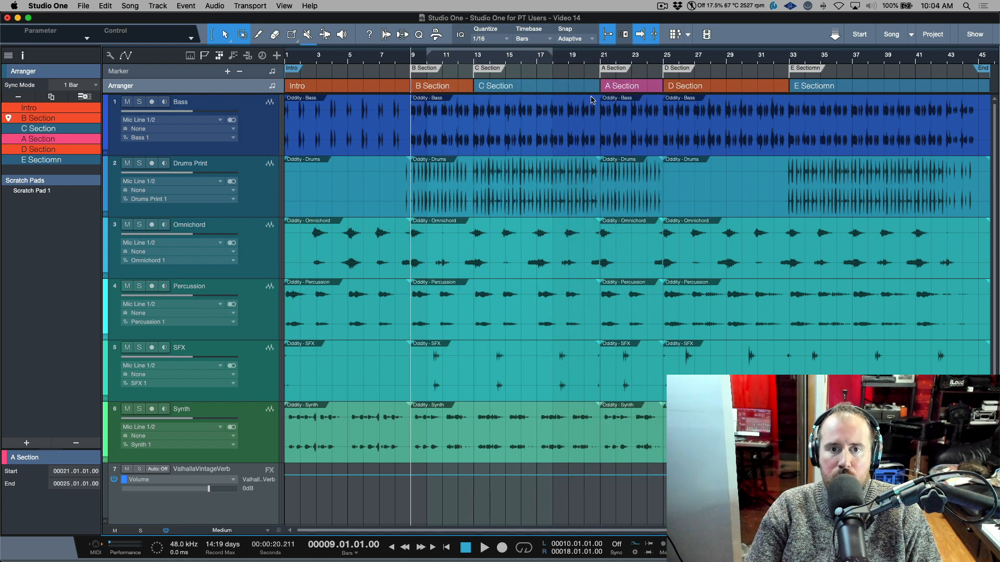
{"action": "key", "text": "super+z"}
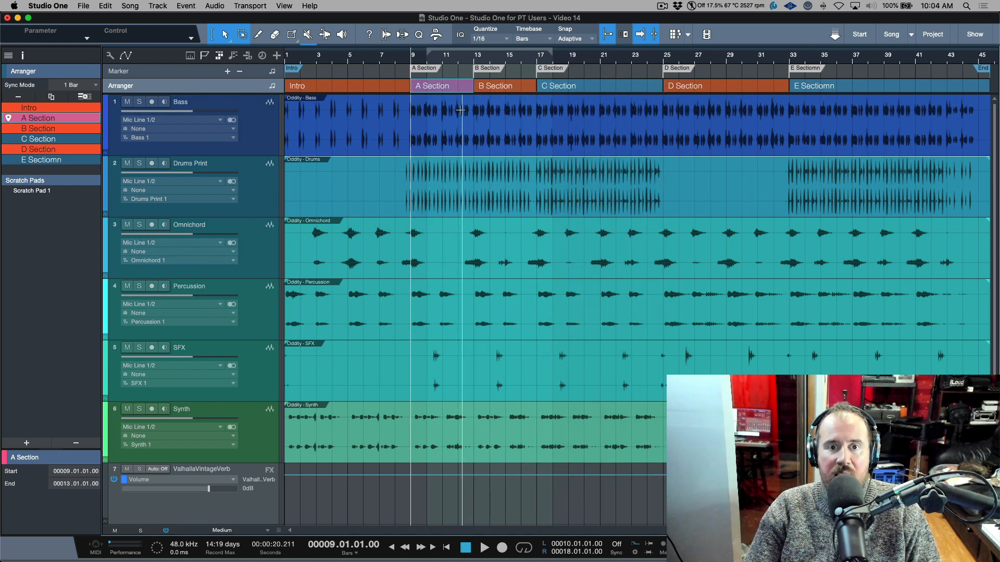
{"action": "left_click", "coordinate": [507, 87], "text": "shift"}
{"action": "left_click", "coordinate": [565, 91], "text": "shift"}
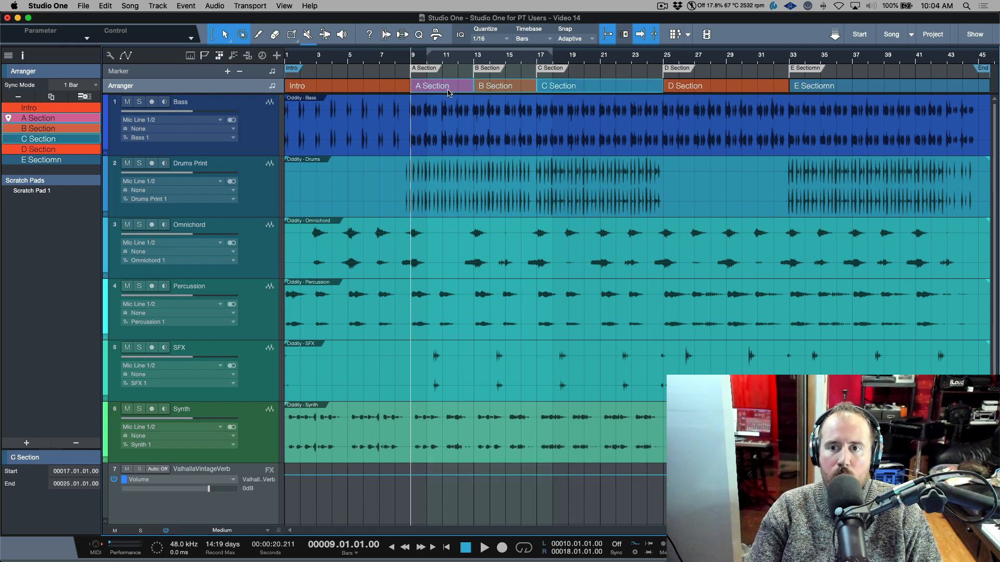
{"action": "left_click_drag", "start_coordinate": [451, 88], "coordinate": [791, 95]}
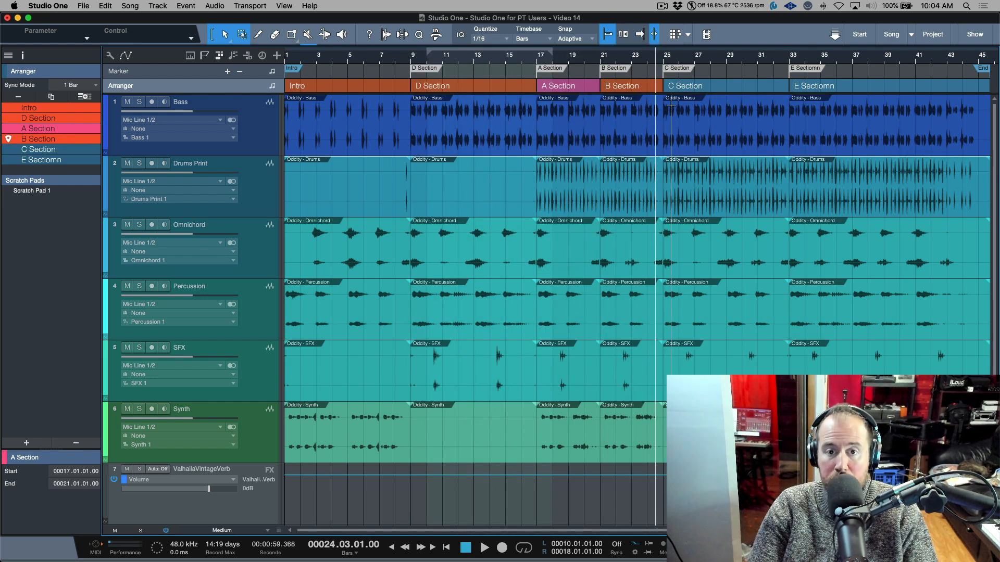
{"action": "key", "text": "super+z"}
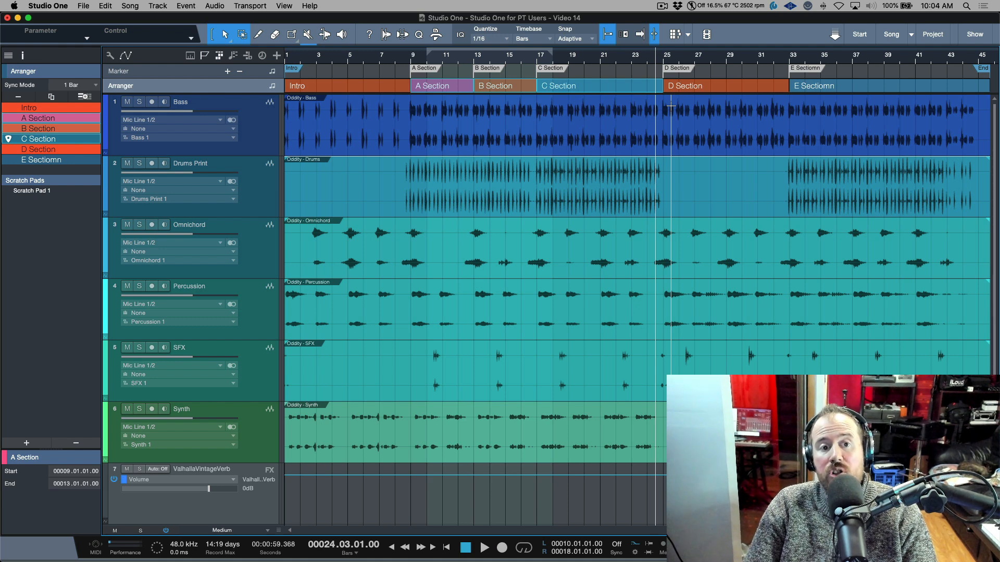
{"action": "right_click", "coordinate": [392, 88]}
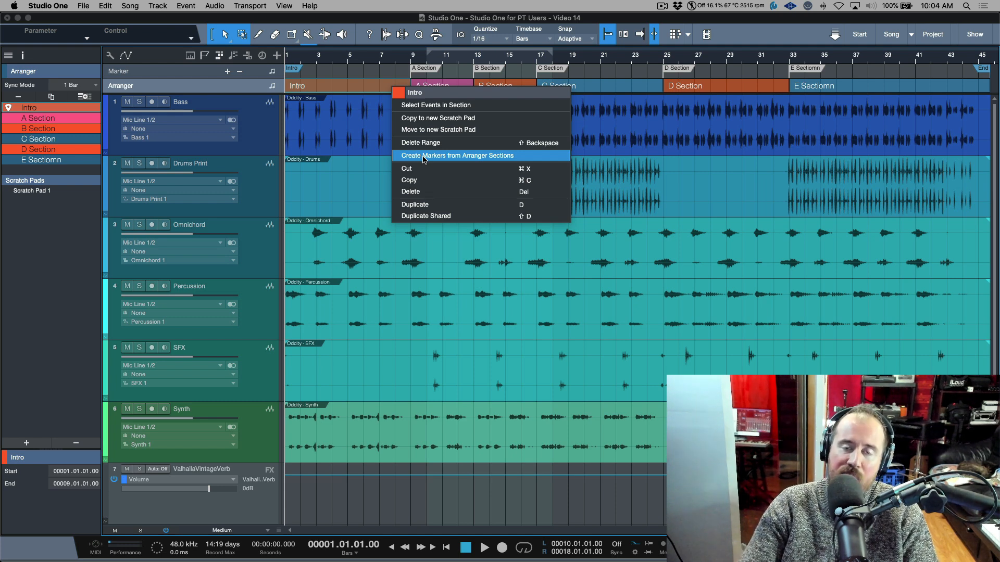
{"action": "left_click", "coordinate": [373, 76]}
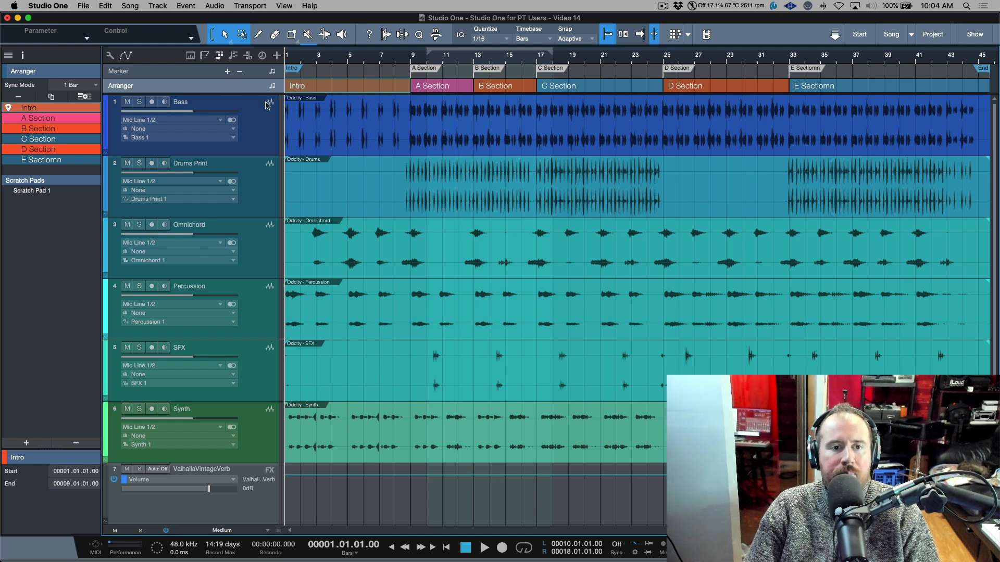
{"action": "left_click", "coordinate": [262, 136]}
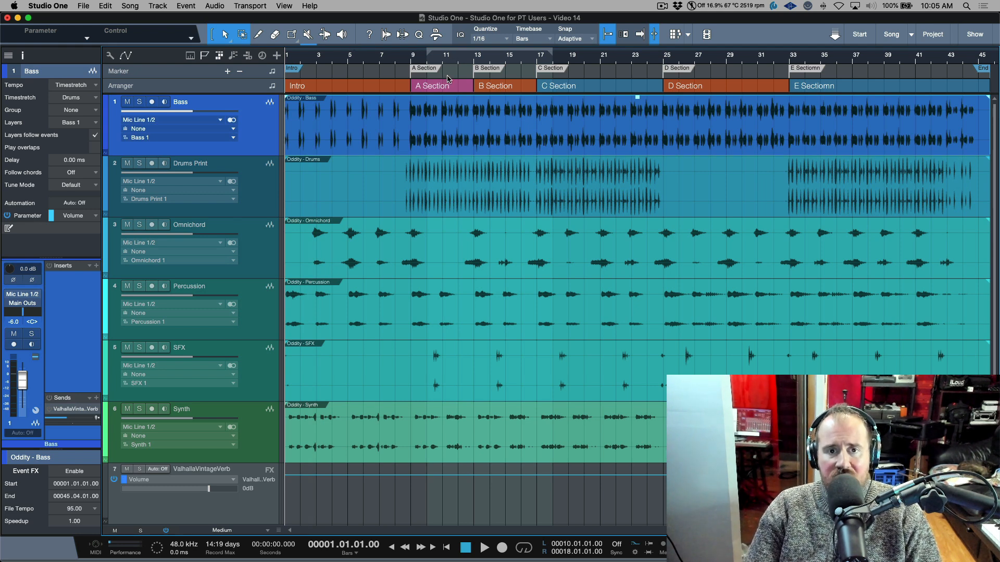
- Play short passages near the end of the A Section and near the end of the C Section to check the section transitions
{"action": "left_click", "coordinate": [463, 57]}
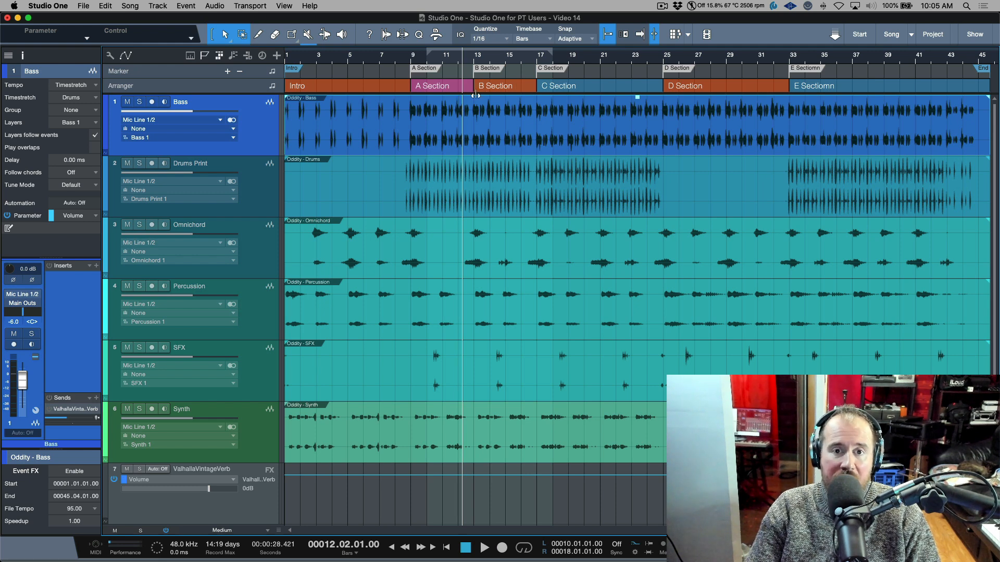
{"action": "key", "text": "space"}
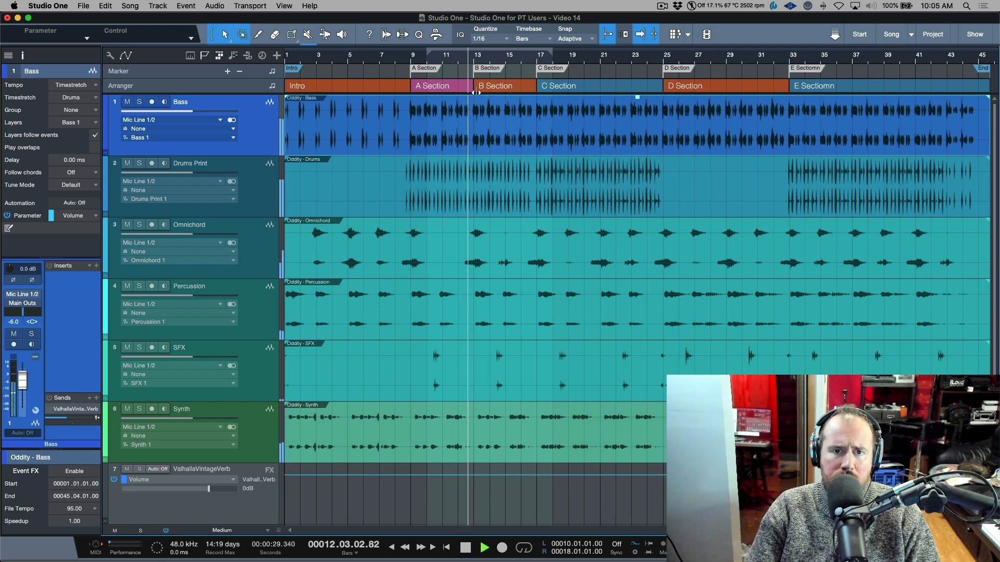
{"action": "key", "text": "space"}
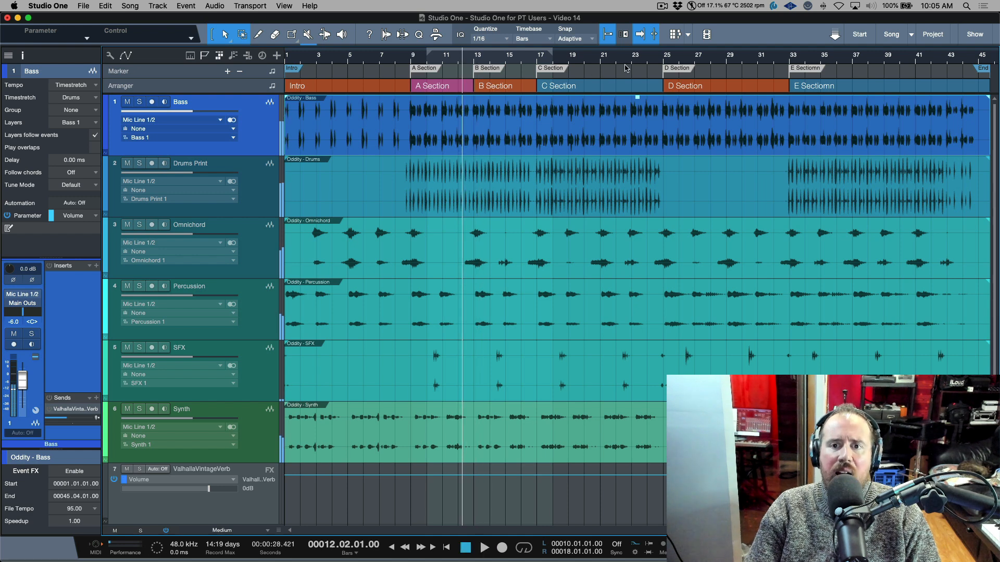
{"action": "key", "text": "space"}
{"action": "key", "text": "space"}
{"action": "left_click", "coordinate": [660, 56]}
{"action": "key", "text": "space"}
{"action": "key", "text": "space"}
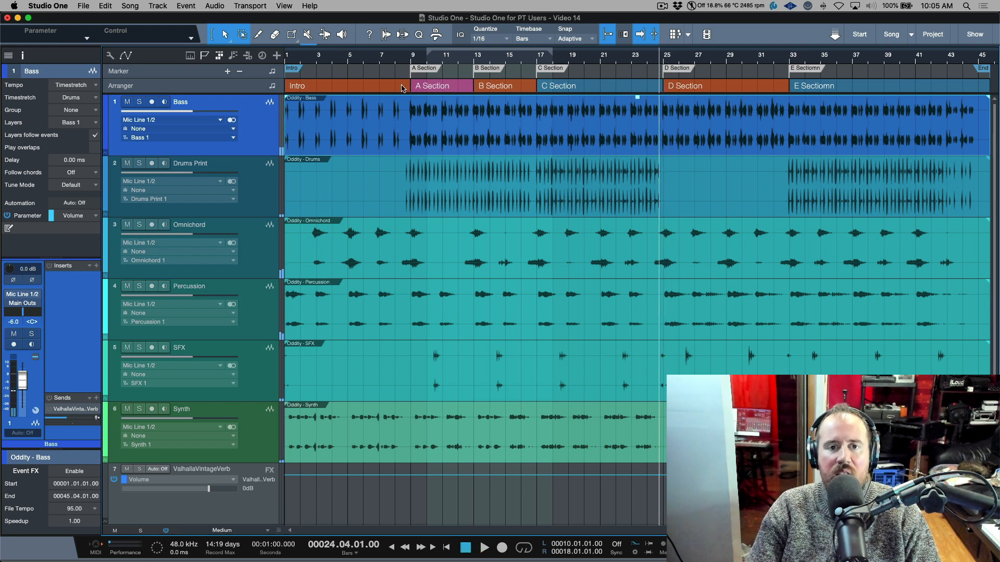
- Select the A Section and examine the Sync Mode choices in the Arranger inspector
{"action": "left_click", "coordinate": [433, 88]}
{"action": "left_click", "coordinate": [383, 89]}
{"action": "left_click", "coordinate": [436, 89]}
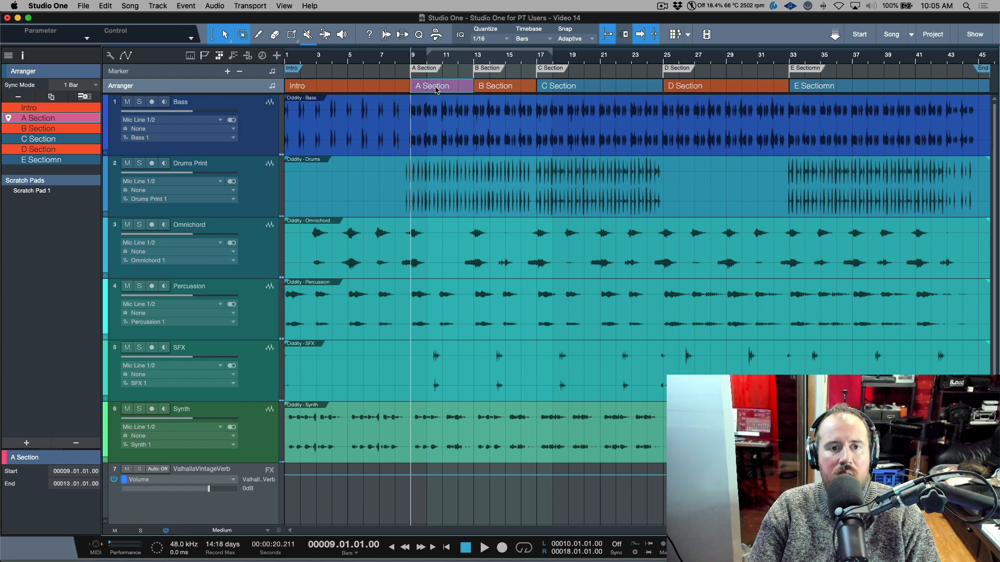
{"action": "left_click", "coordinate": [22, 55]}
{"action": "left_click", "coordinate": [22, 55]}
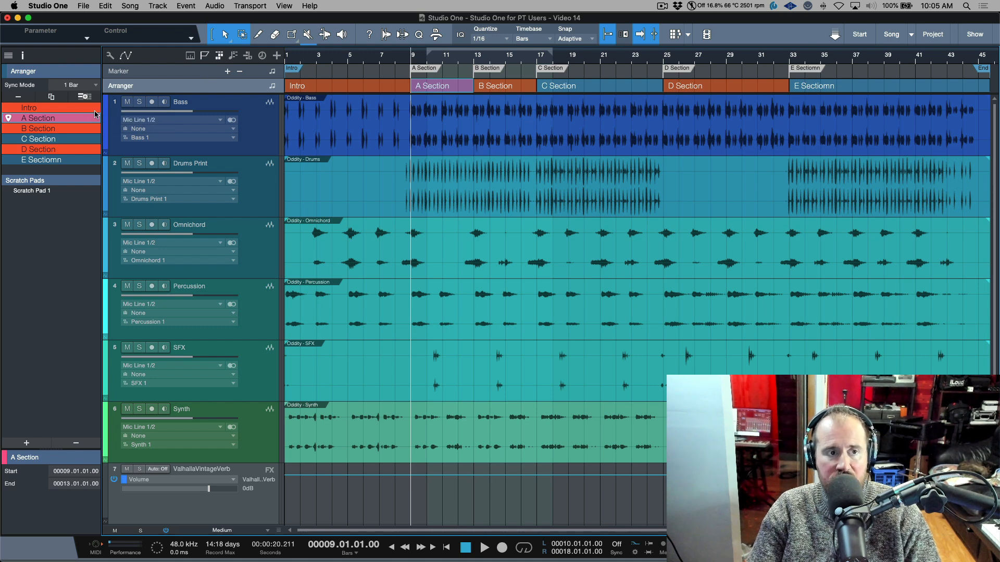
{"action": "left_click", "coordinate": [96, 86]}
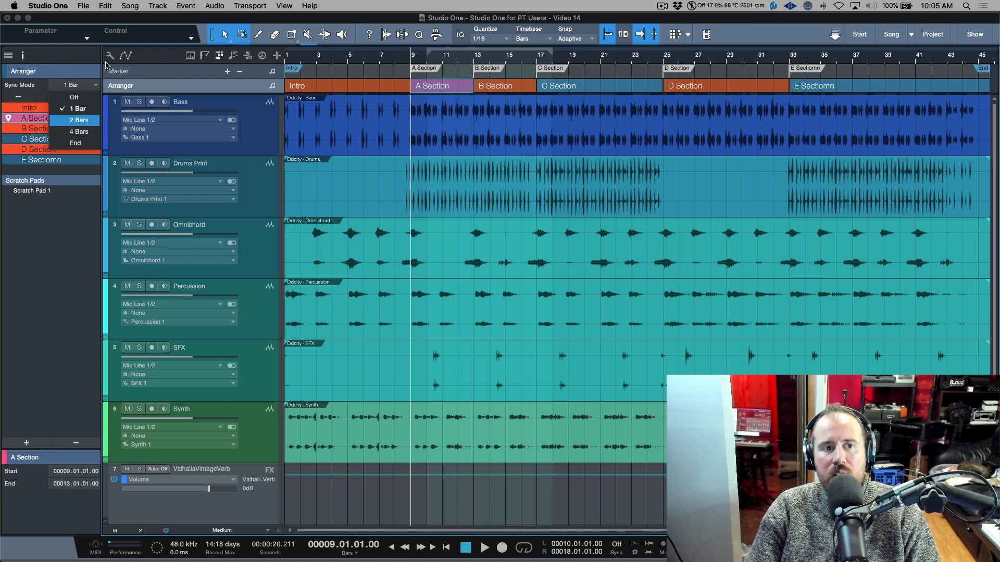
{"action": "left_click", "coordinate": [130, 20]}
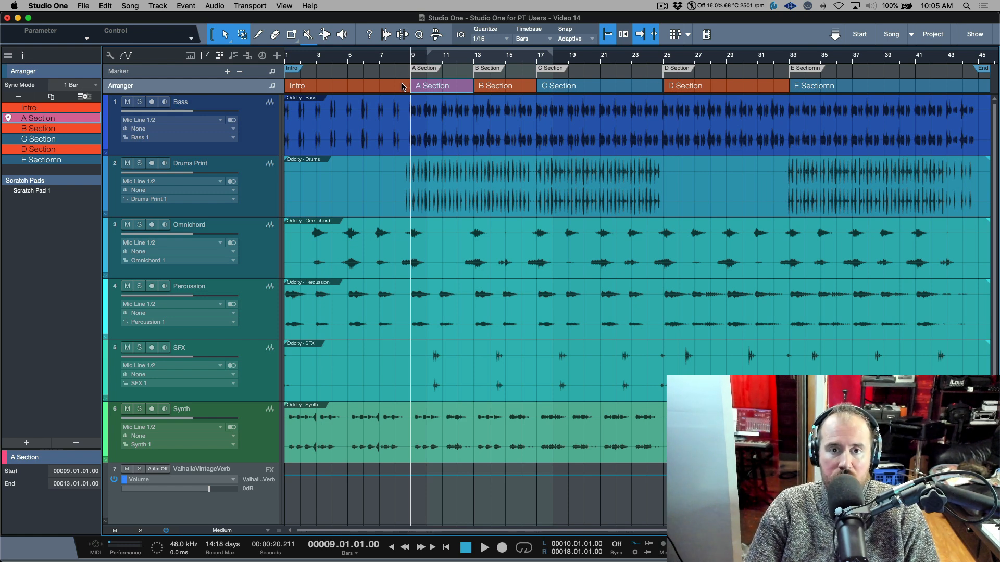
- Start playback at bar 11 in the A Section and cue playback jumps to the D Section and back to the B Section
{"action": "scroll", "coordinate": [456, 57], "scroll_direction": "up", "scroll_amount": 3}
{"action": "left_click", "coordinate": [426, 55]}
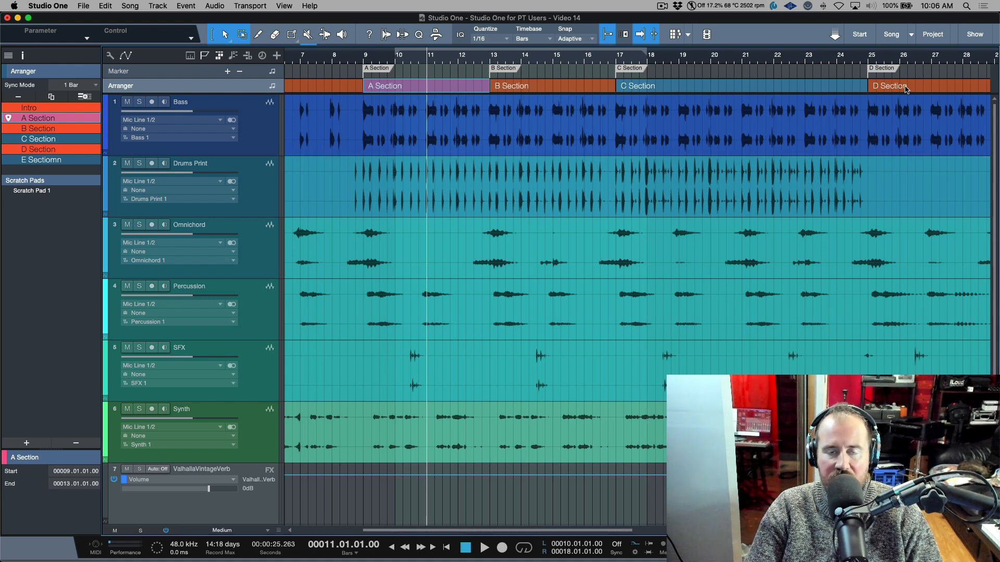
{"action": "key", "text": "space"}
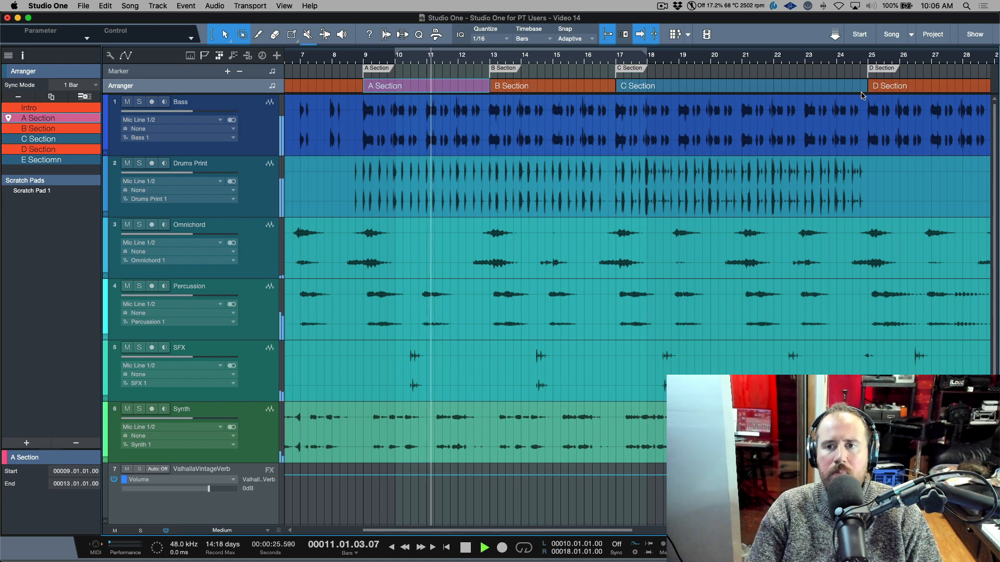
{"action": "left_click", "coordinate": [919, 87]}
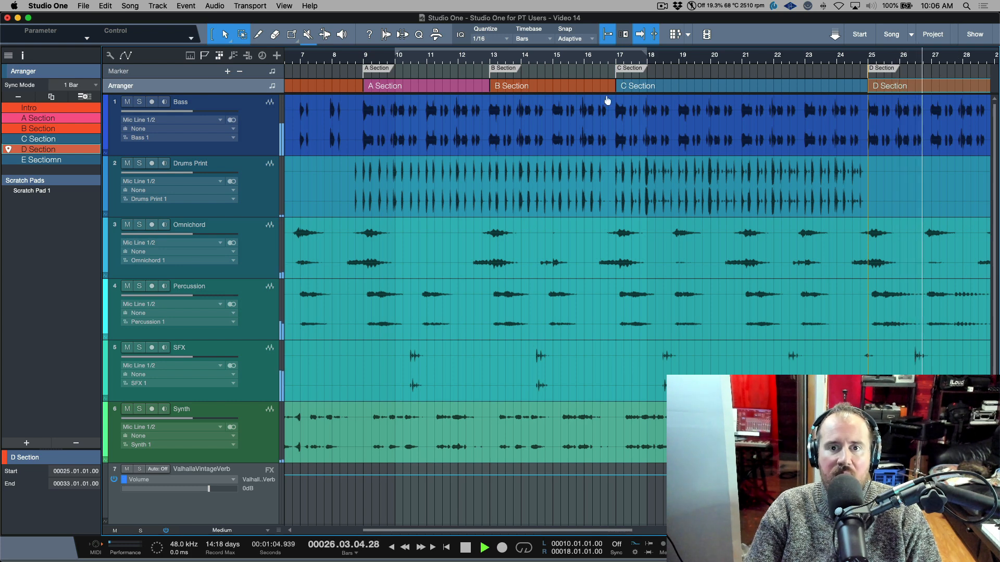
{"action": "left_click", "coordinate": [568, 86]}
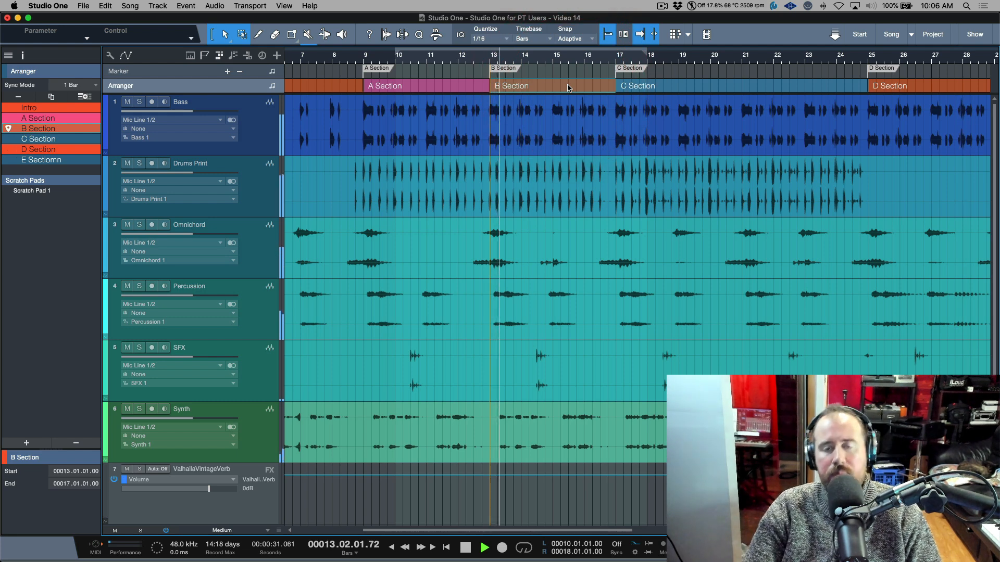
- Cue playback jumps to the Intro and to the E Sectiomn, and stop playback
{"action": "scroll", "coordinate": [380, 101], "scroll_direction": "left", "scroll_amount": 6}
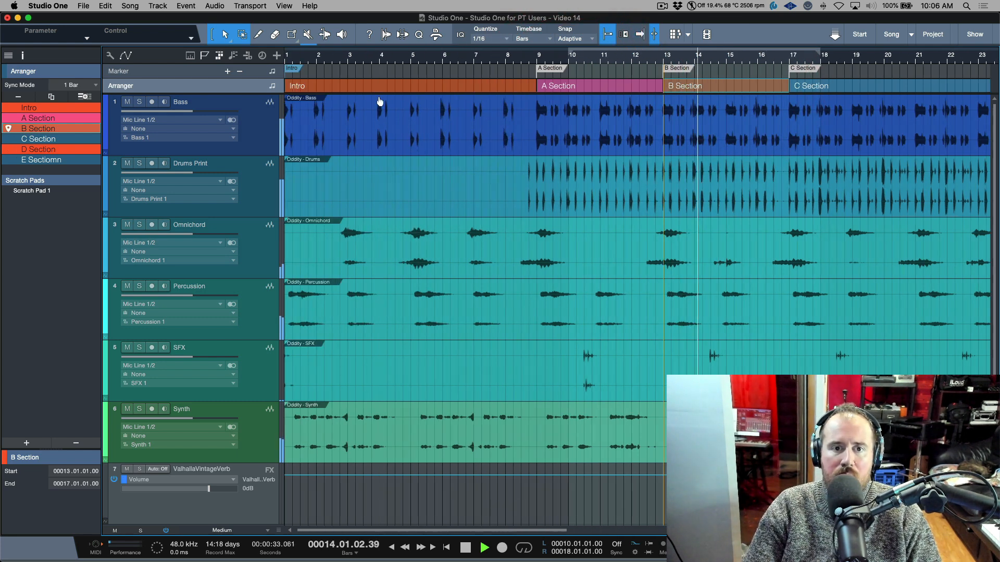
{"action": "left_click", "coordinate": [385, 87]}
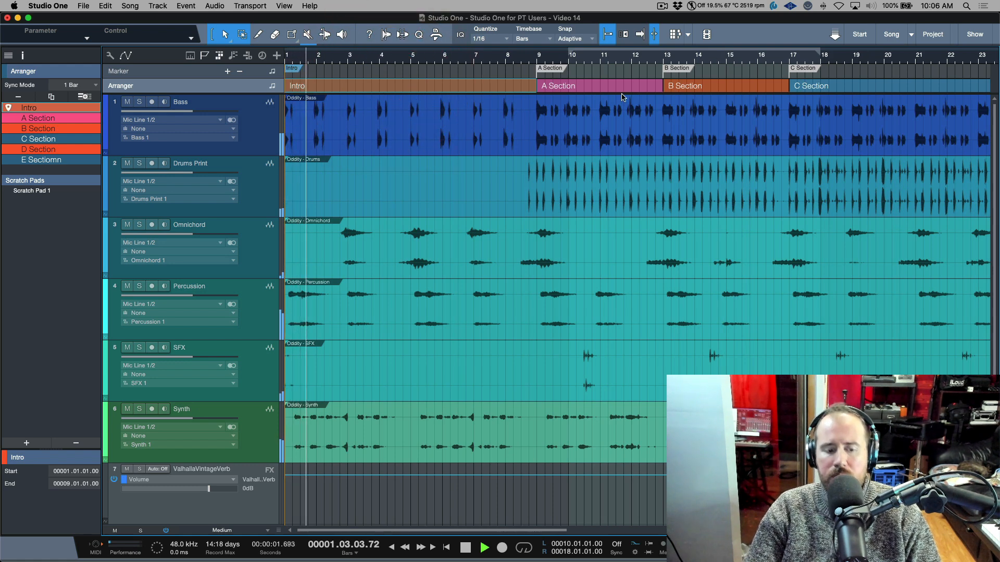
{"action": "key", "text": "w"}
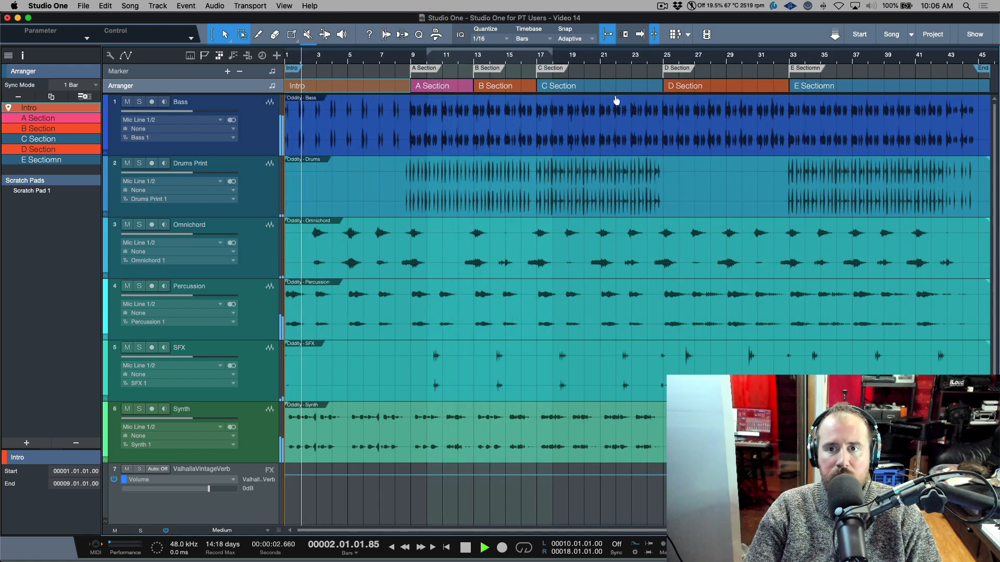
{"action": "left_click", "coordinate": [853, 87]}
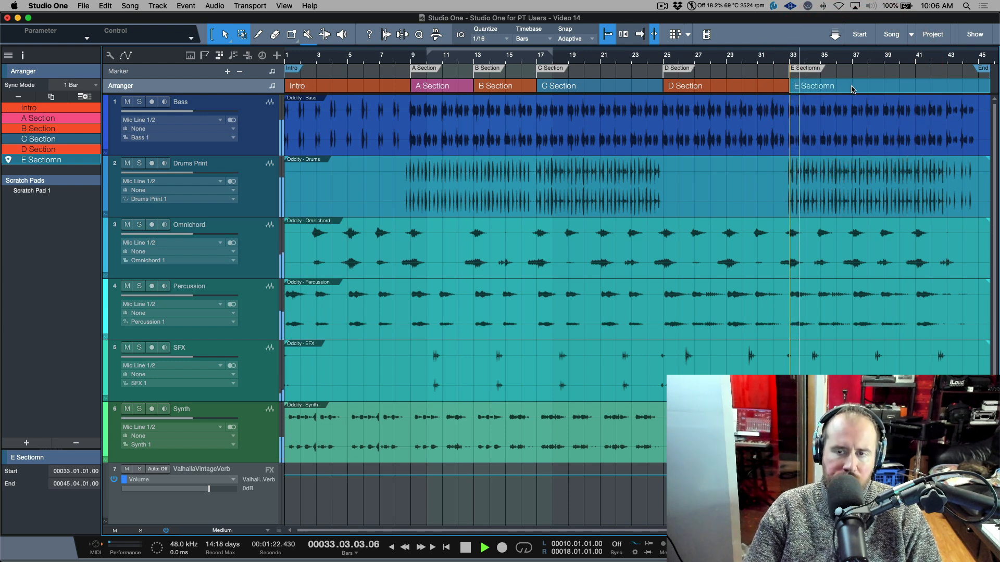
{"action": "key", "text": "space"}
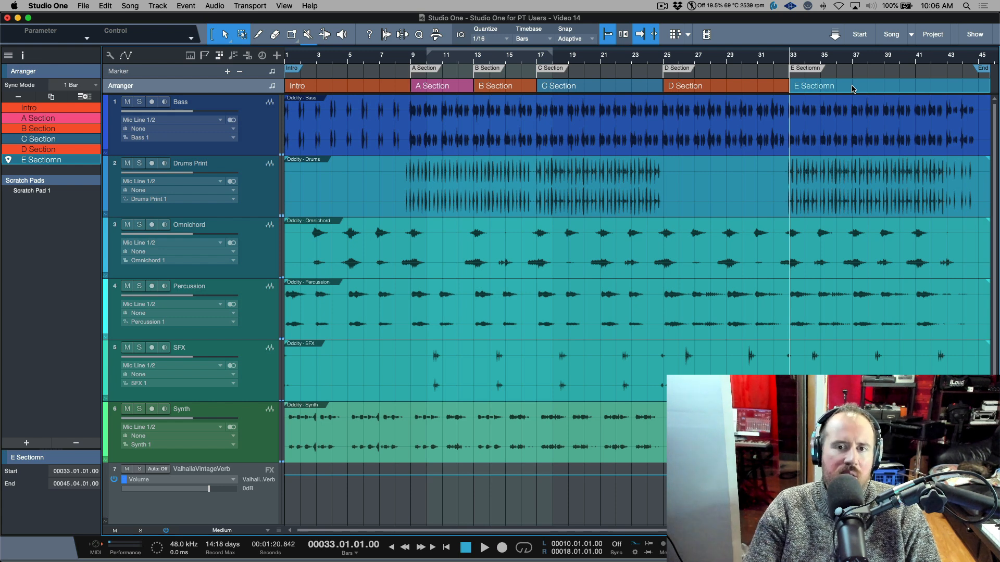
- Try adding a copy of the A Section between the D Section and E Sectiomn through the inspector's section list, and undo it
{"action": "left_click", "coordinate": [380, 93]}
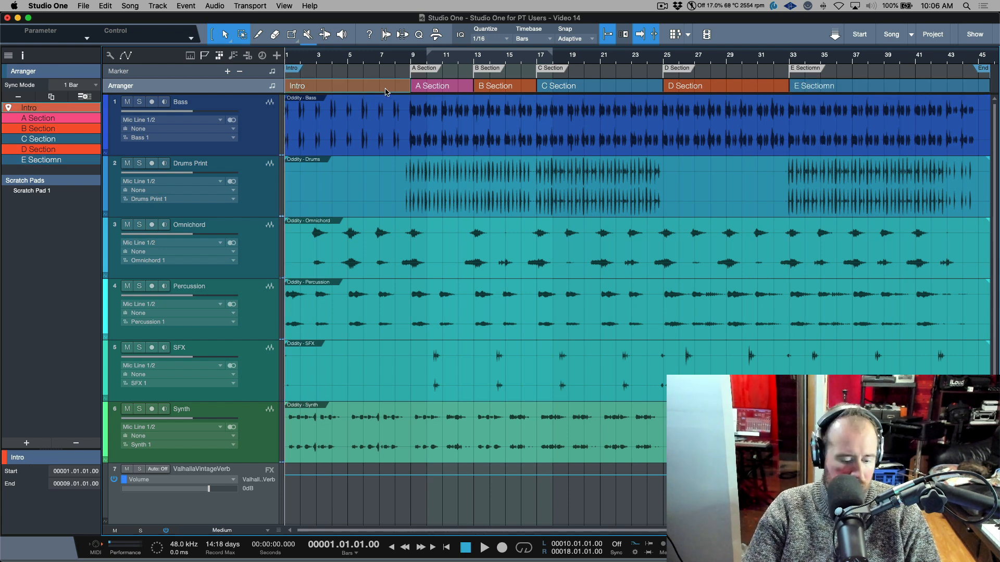
{"action": "key", "text": "w"}
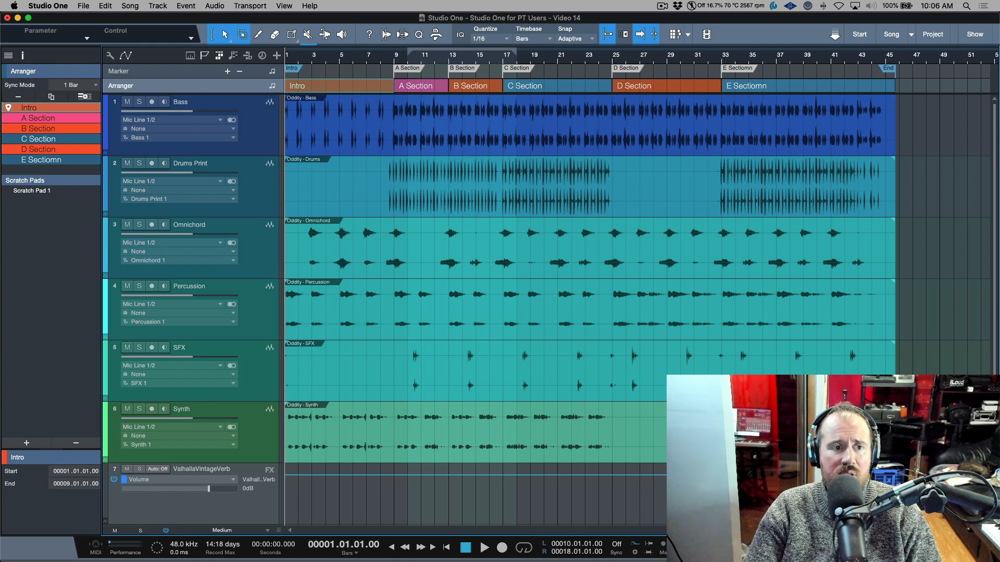
{"action": "left_click", "coordinate": [84, 119]}
{"action": "left_click", "coordinate": [81, 129]}
{"action": "left_click", "coordinate": [79, 137]}
{"action": "left_click", "coordinate": [78, 120]}
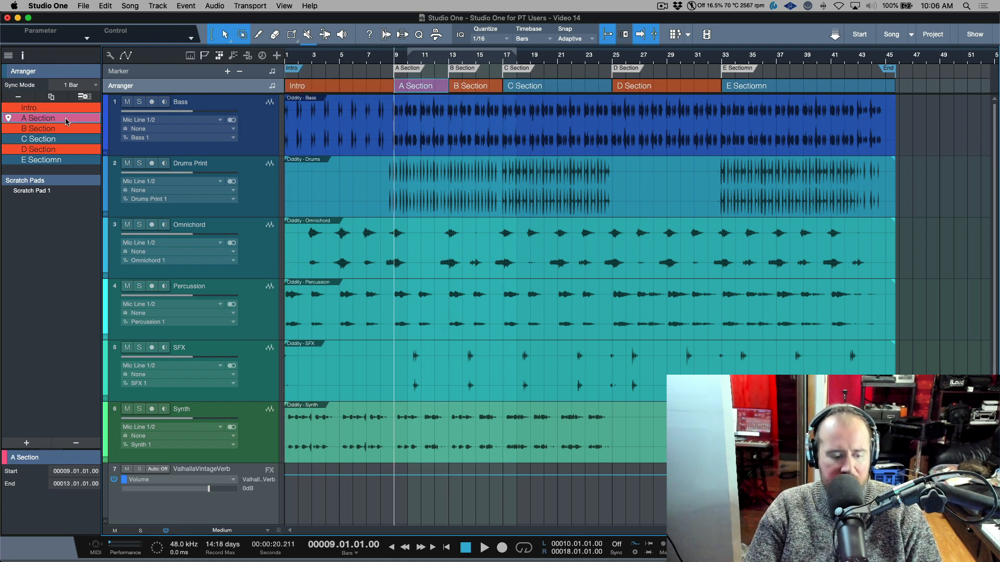
{"action": "left_click_drag", "start_coordinate": [65, 122], "coordinate": [64, 157]}
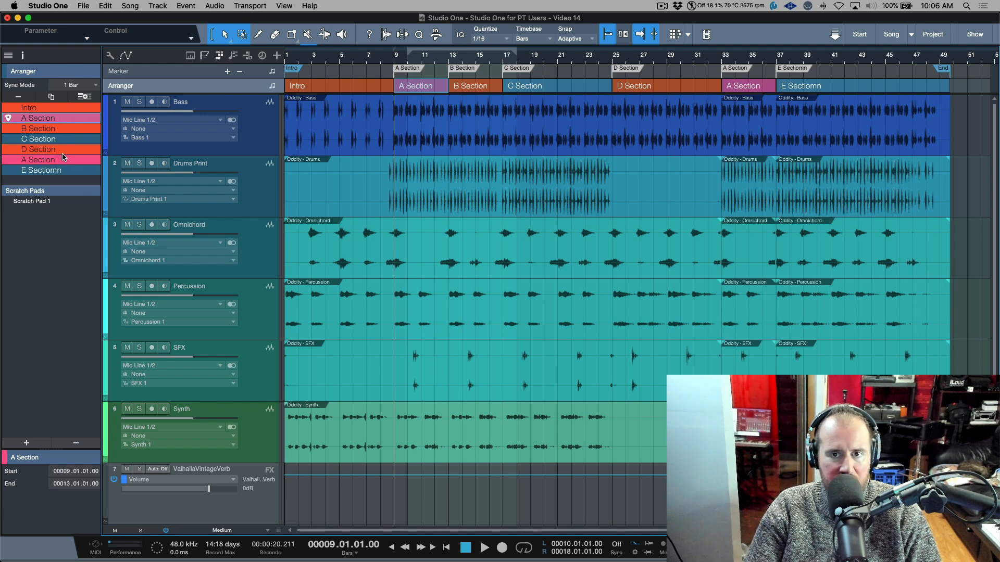
{"action": "key", "text": "super+z"}
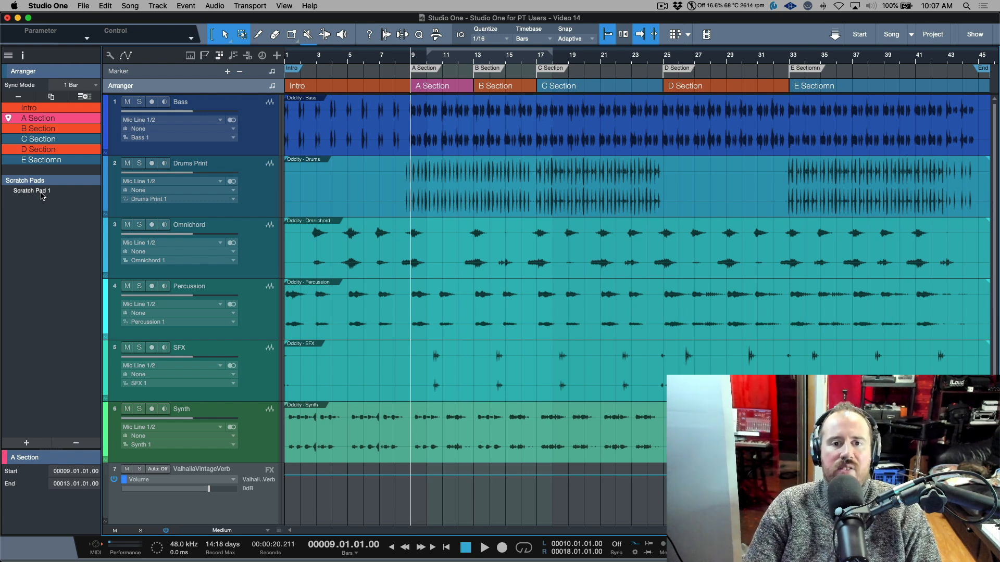
- Select all arranger sections from Intro to E Sectiomn and copy them to a new scratch pad
{"action": "left_click", "coordinate": [611, 59]}
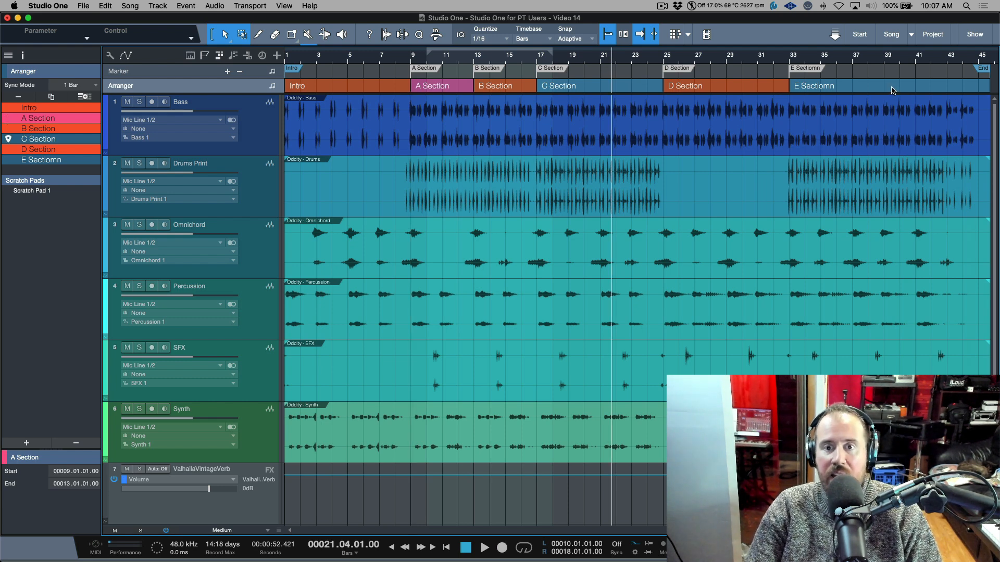
{"action": "left_click", "coordinate": [872, 90]}
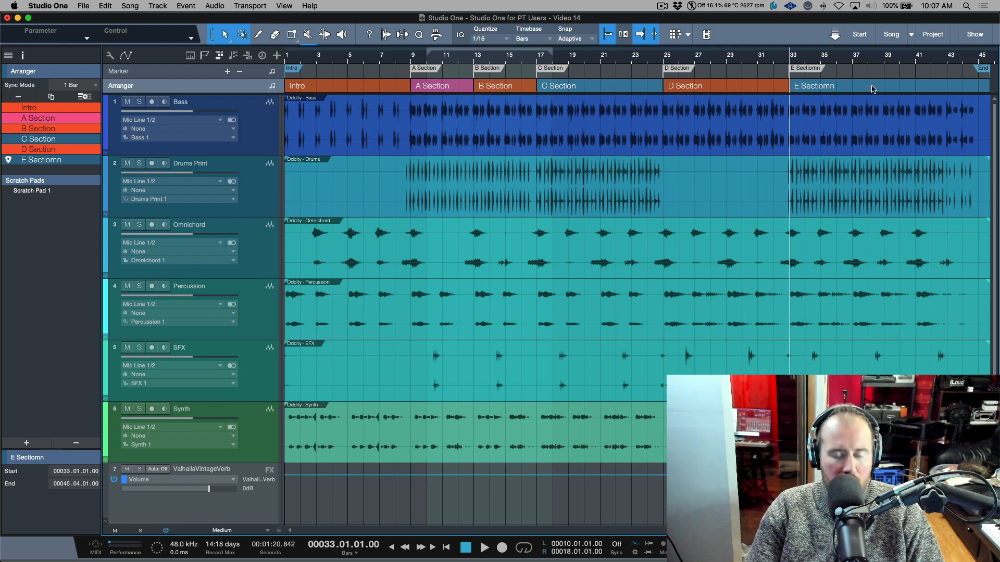
{"action": "key", "text": "shift"}
{"action": "left_click", "coordinate": [872, 89], "text": "shift"}
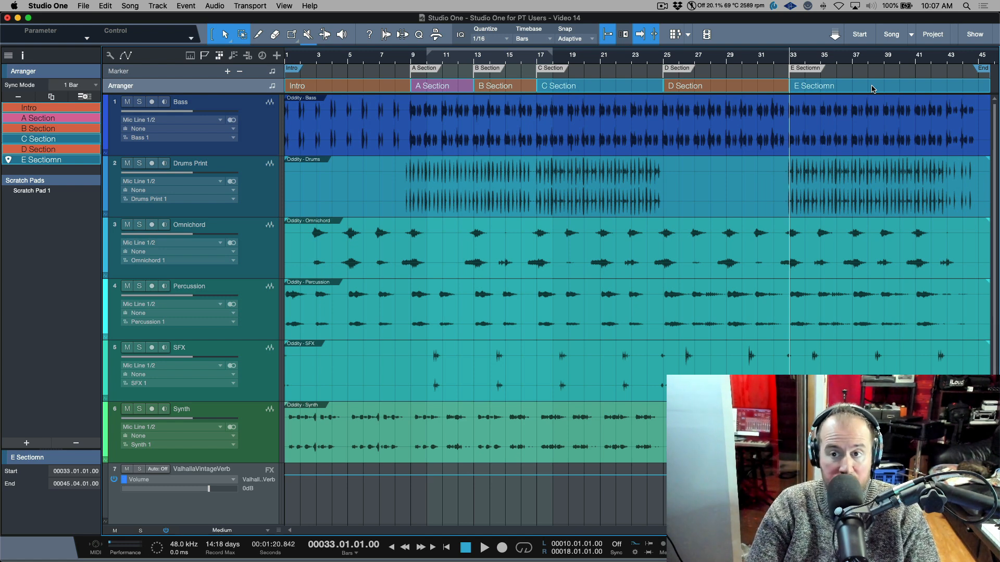
{"action": "right_click", "coordinate": [872, 88]}
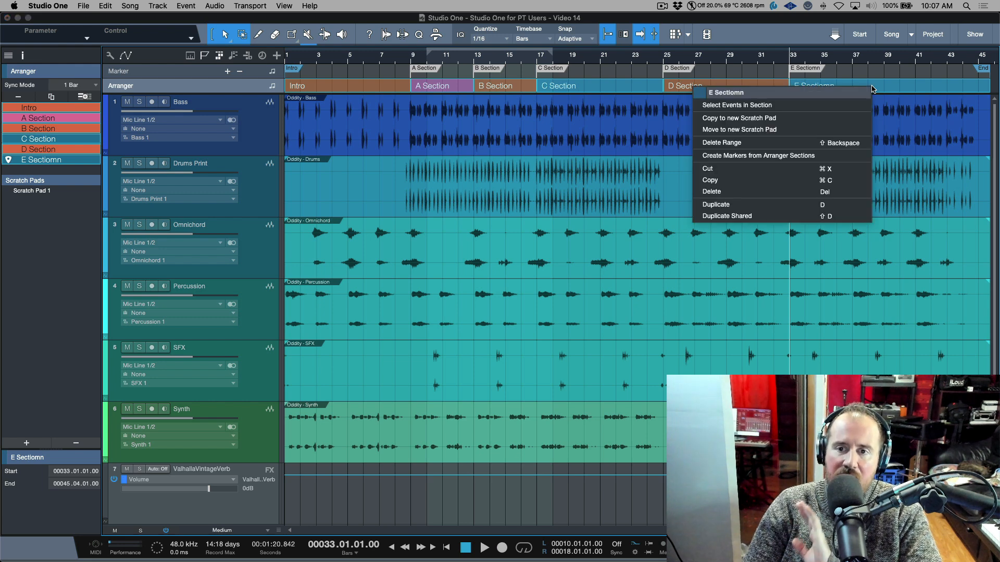
{"action": "left_click", "coordinate": [779, 122]}
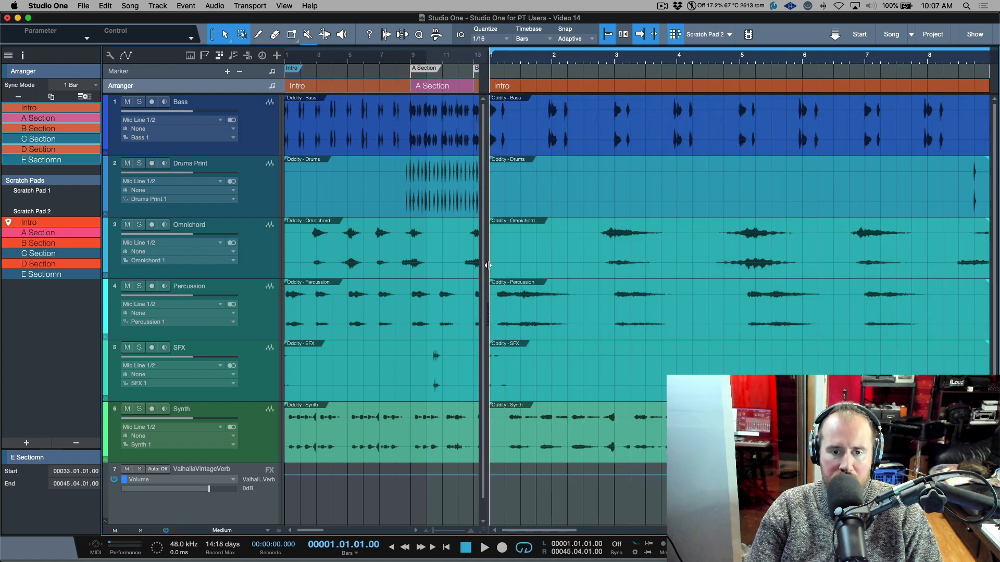
- Delete the C Section from Scratch Pad 2 and move E Sectiomn directly after the Intro
{"action": "left_click_drag", "start_coordinate": [484, 319], "coordinate": [556, 266]}
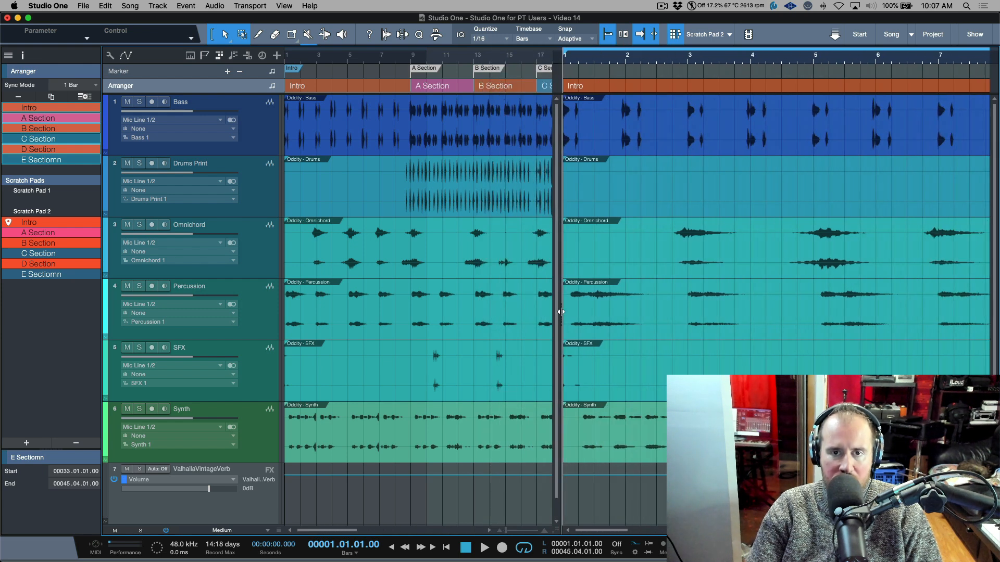
{"action": "key", "text": "alt+z"}
{"action": "scroll", "coordinate": [489, 61], "scroll_direction": "down", "scroll_amount": 5}
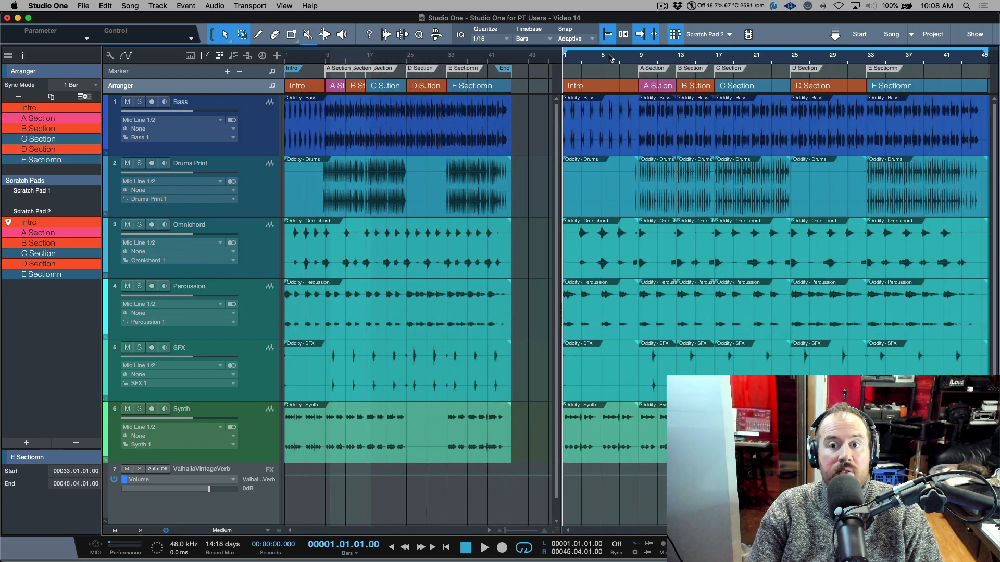
{"action": "left_click", "coordinate": [676, 41]}
{"action": "left_click", "coordinate": [676, 41]}
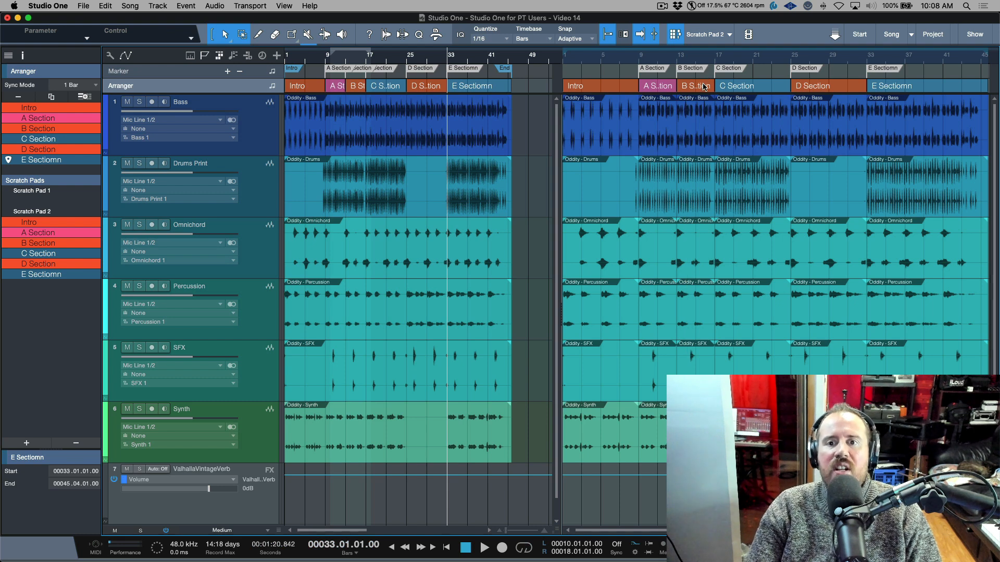
{"action": "left_click_drag", "start_coordinate": [698, 89], "coordinate": [727, 89]}
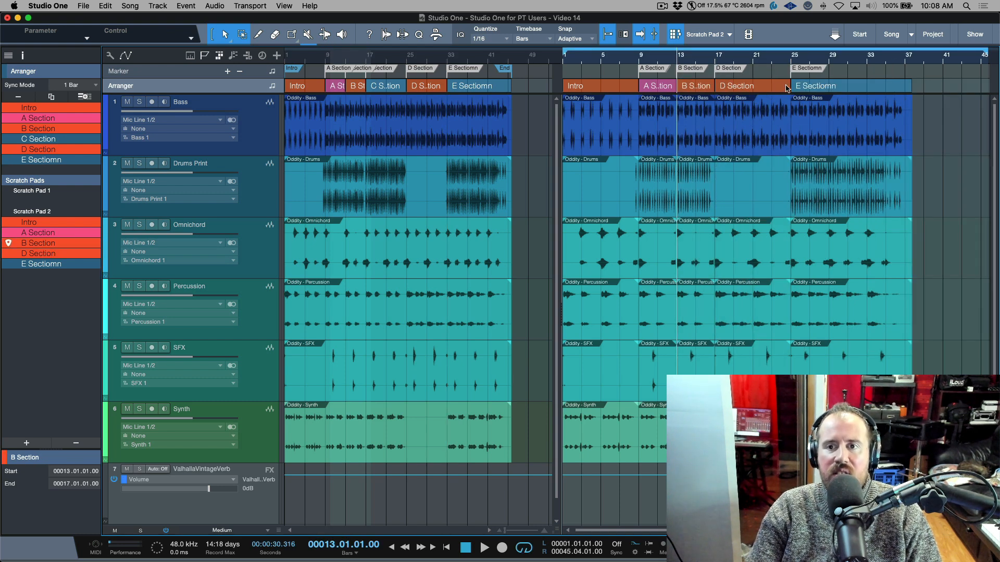
{"action": "mouse_move", "coordinate": [795, 87]}
{"action": "left_mouse_down"}
{"action": "mouse_move", "coordinate": [682, 89]}
{"action": "mouse_move", "coordinate": [792, 90]}
{"action": "left_mouse_up"}
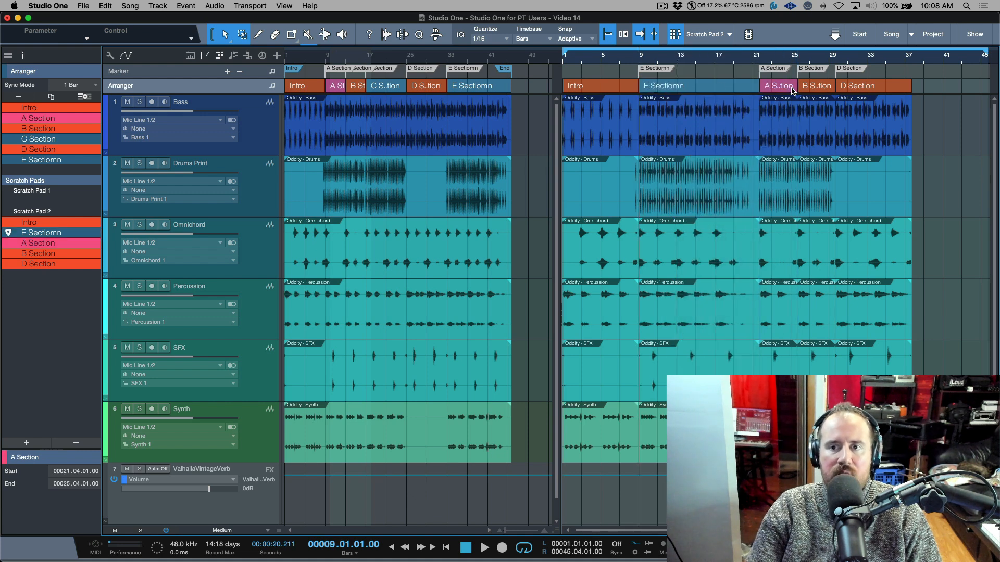
- Duplicate the A Section and the B Section once each in Scratch Pad 2
{"action": "left_click", "coordinate": [792, 90]}
{"action": "key", "text": "super+d"}
{"action": "left_click", "coordinate": [807, 89]}
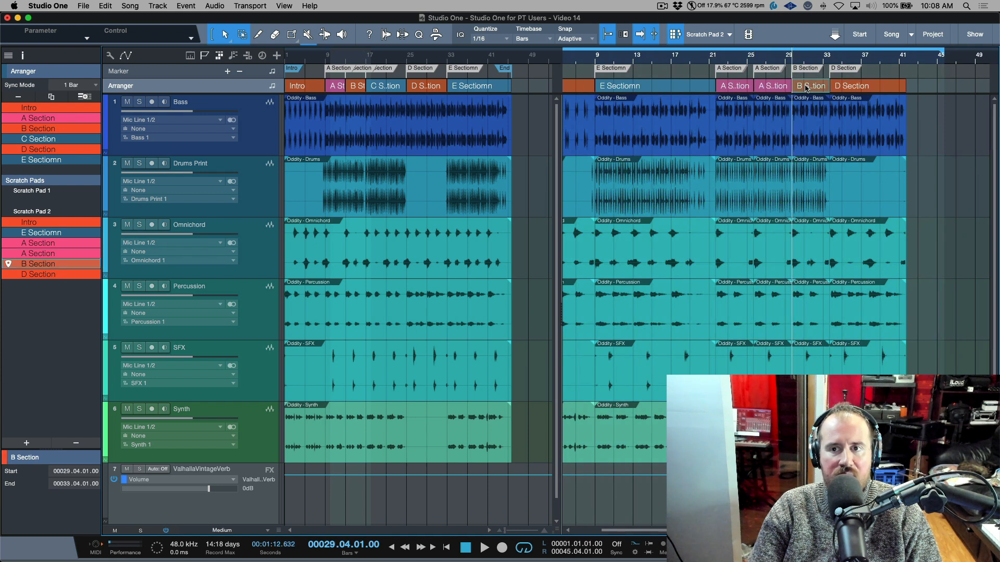
{"action": "key", "text": "super+d"}
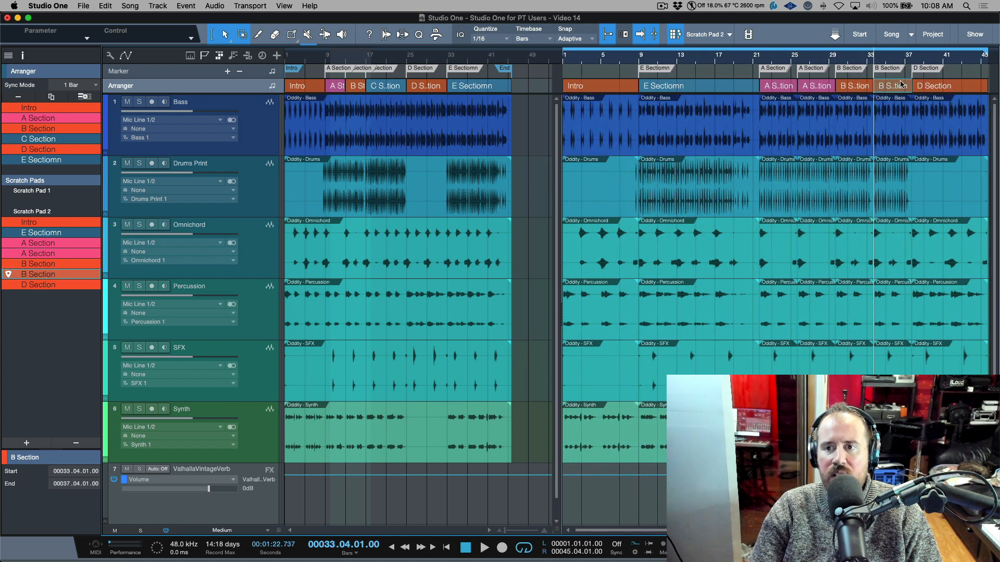
- Move both B Sections and the D Section together to directly after the Intro in Scratch Pad 2
{"action": "left_click", "coordinate": [848, 89]}
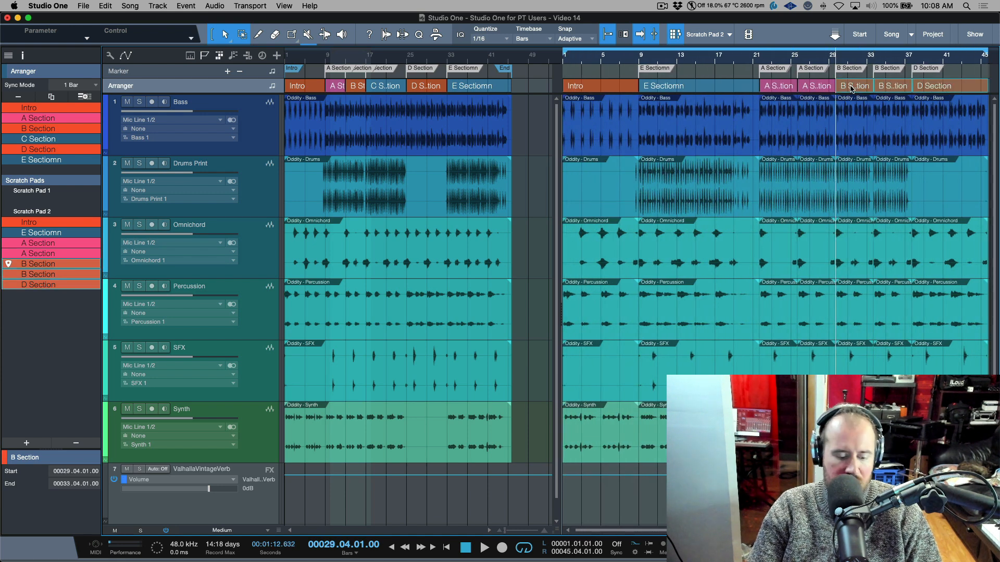
{"action": "left_click_drag", "start_coordinate": [852, 89], "coordinate": [644, 92]}
{"action": "key", "text": "w"}
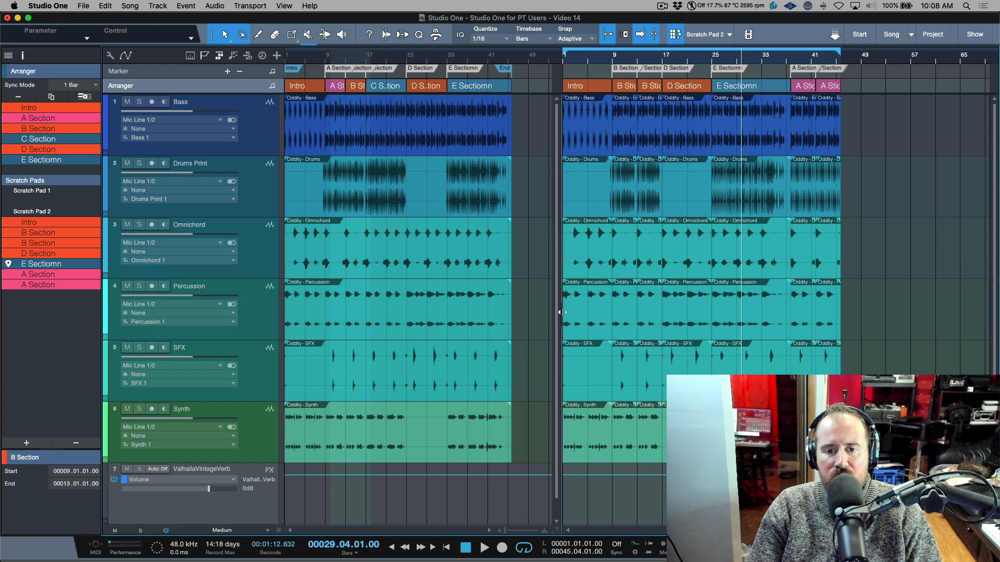
{"action": "left_click_drag", "start_coordinate": [562, 316], "coordinate": [534, 317]}
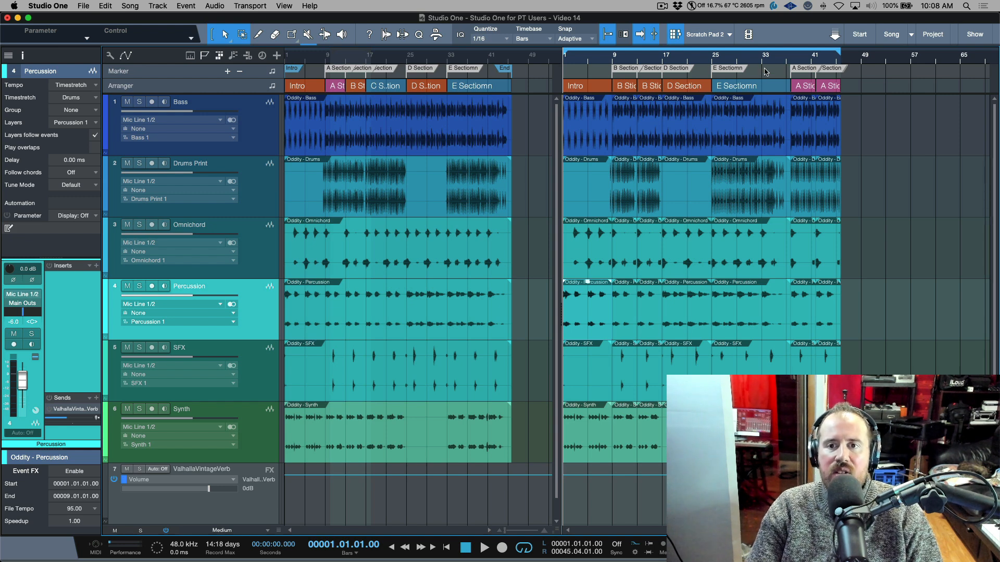
- Place the playback cursor alternately in Scratch Pad 2 and the main arrangement, ending at bar 24 of the scratch pad
{"action": "left_click", "coordinate": [729, 59]}
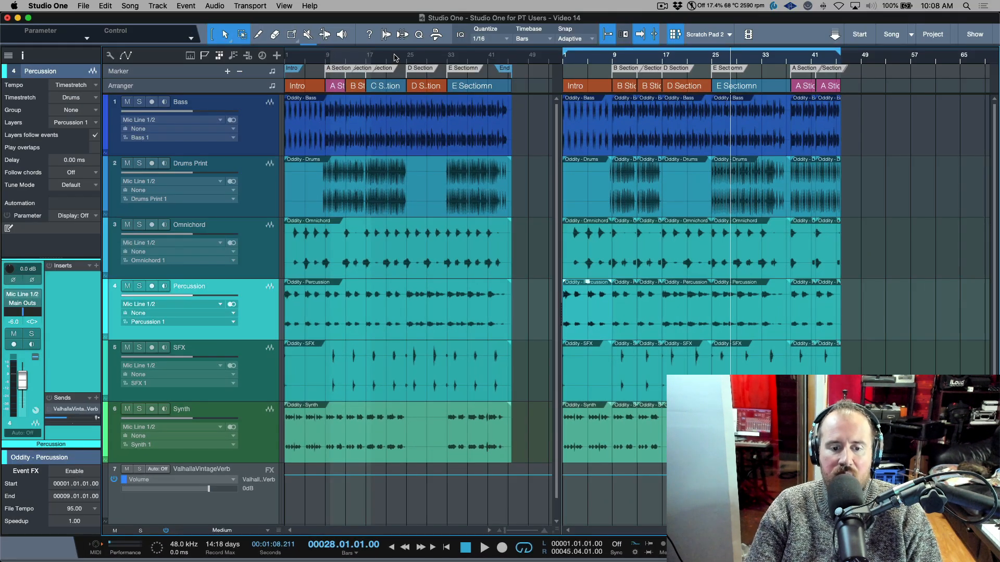
{"action": "left_click", "coordinate": [396, 57]}
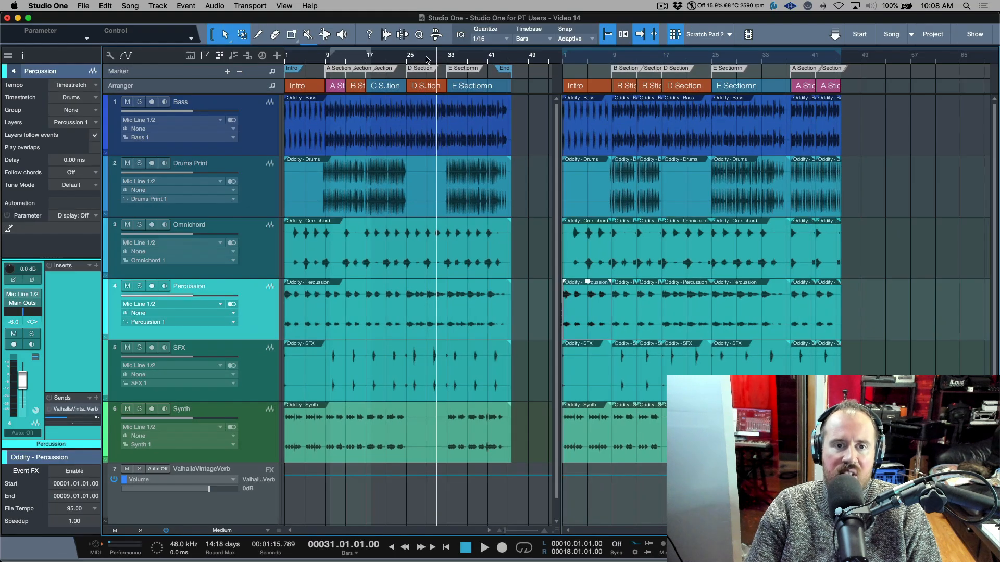
{"action": "left_click", "coordinate": [409, 58]}
{"action": "left_click", "coordinate": [393, 59]}
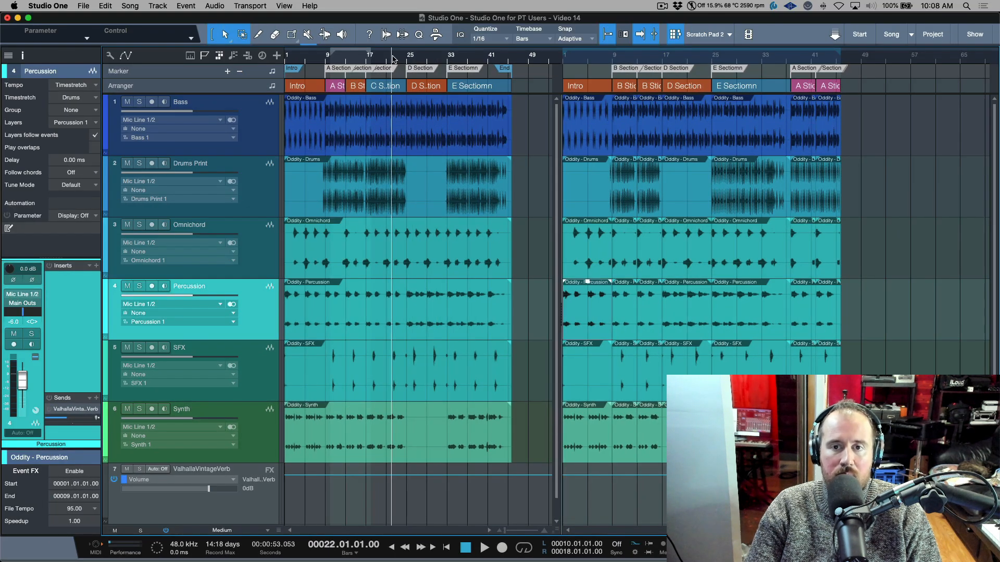
{"action": "left_click", "coordinate": [724, 56]}
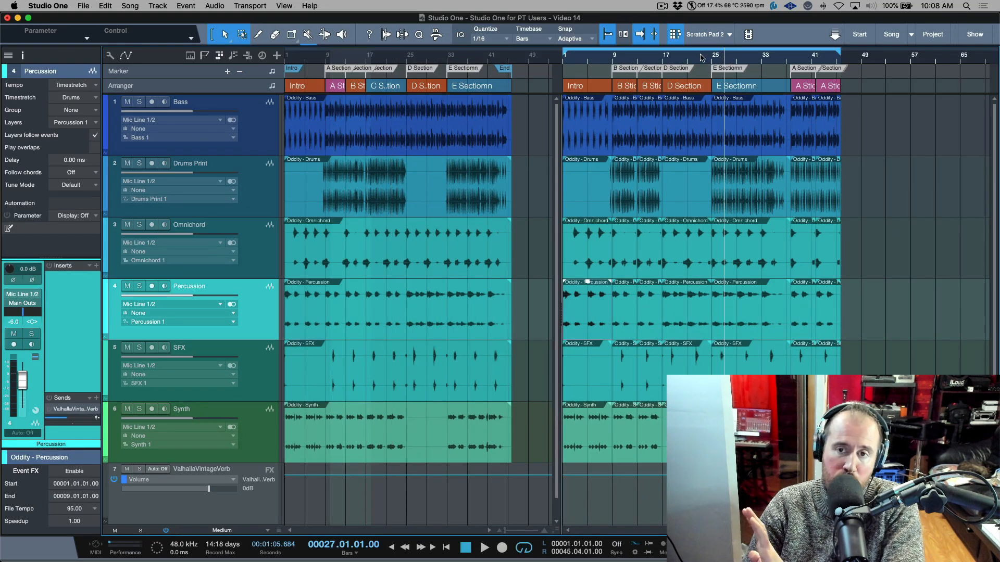
{"action": "left_click", "coordinate": [397, 58]}
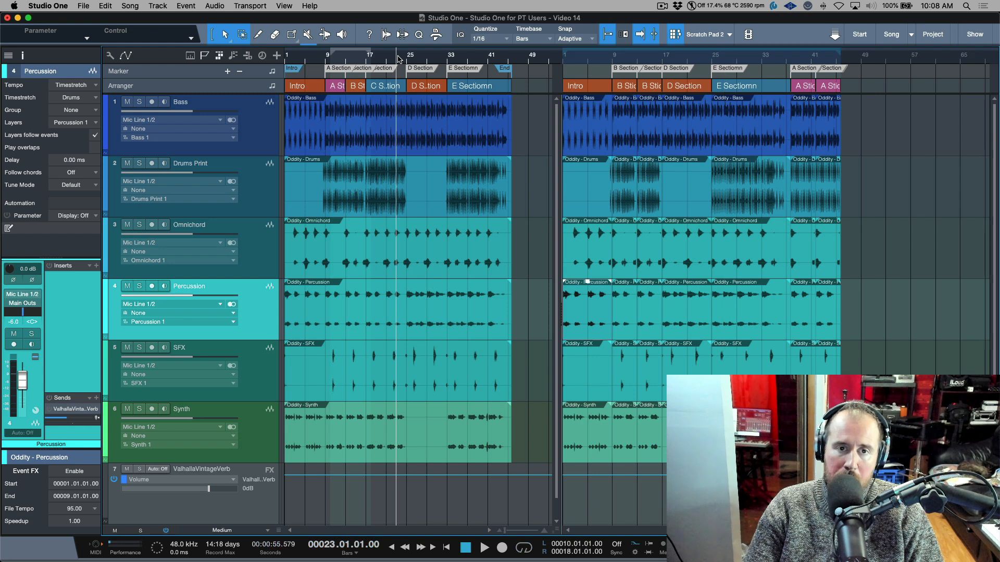
{"action": "left_click", "coordinate": [706, 58]}
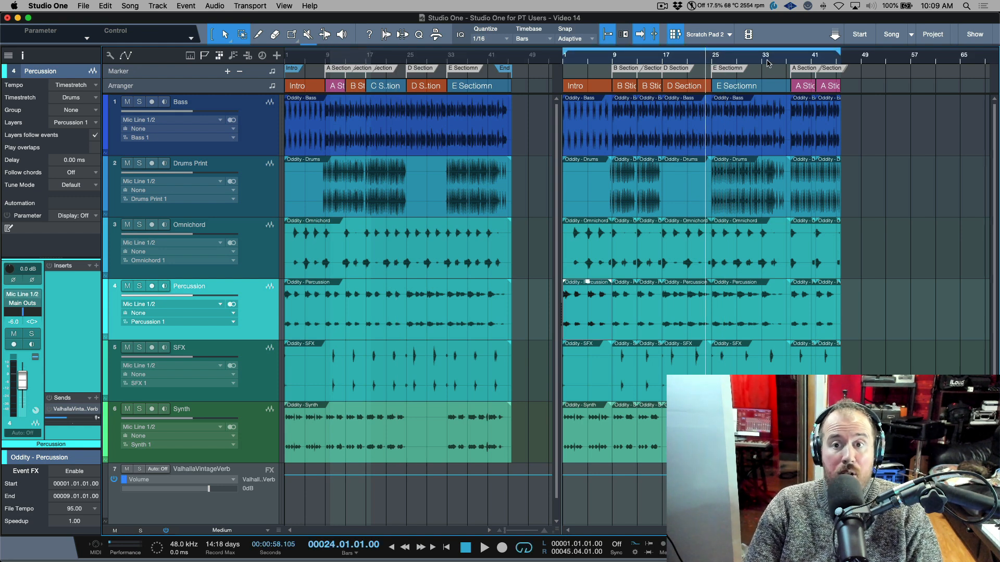
- Add a third scratch pad and copy the D Section and E Sectiomn into it from the main arrangement
{"action": "left_click", "coordinate": [729, 36]}
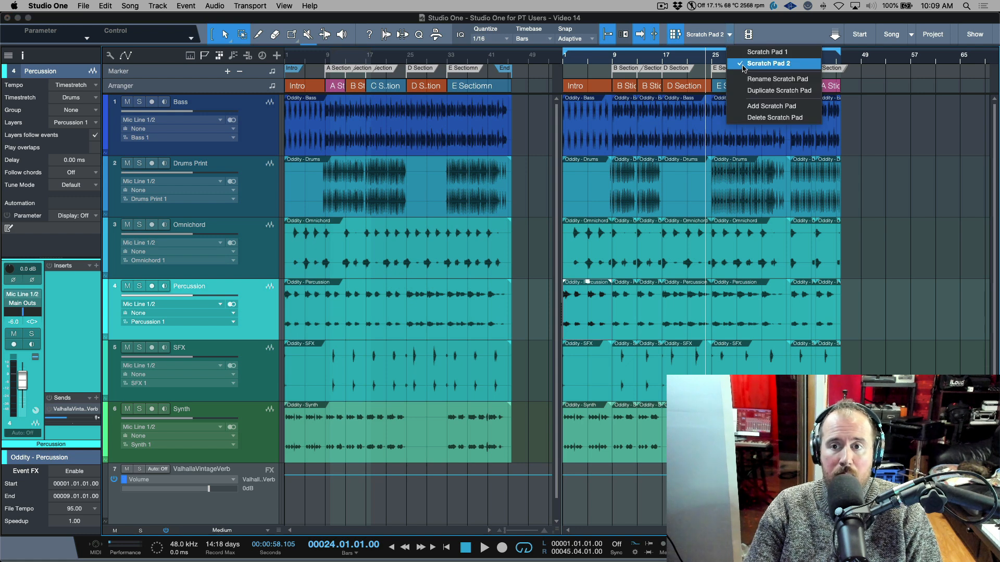
{"action": "left_click", "coordinate": [771, 106]}
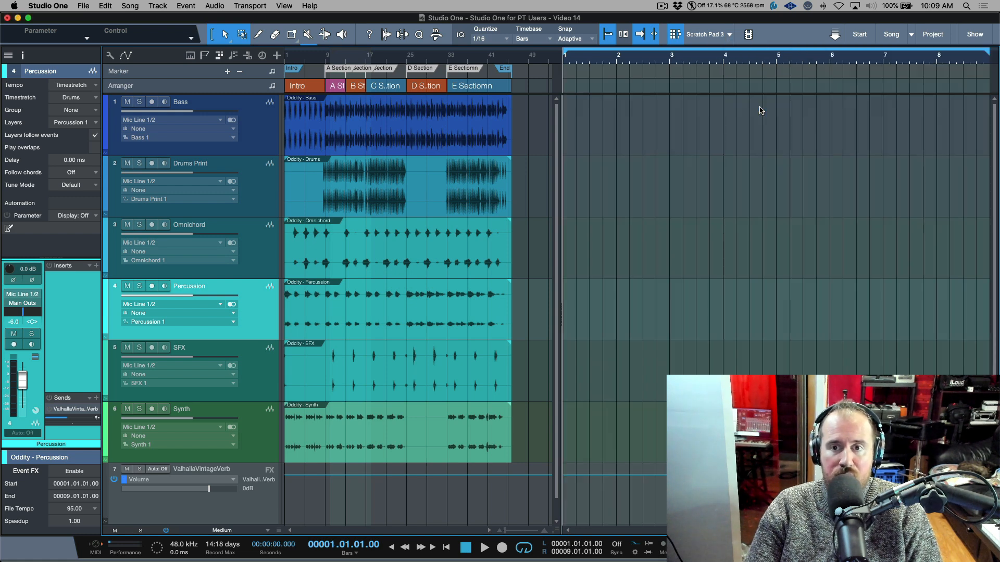
{"action": "left_click", "coordinate": [424, 86]}
{"action": "left_click", "coordinate": [472, 87], "text": "shift"}
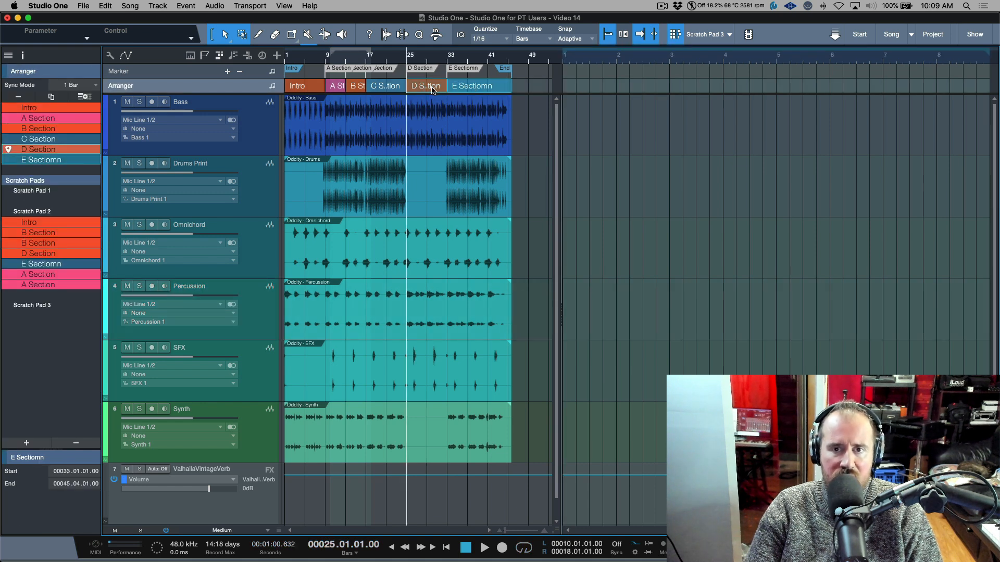
{"action": "left_click_drag", "start_coordinate": [427, 90], "coordinate": [577, 87]}
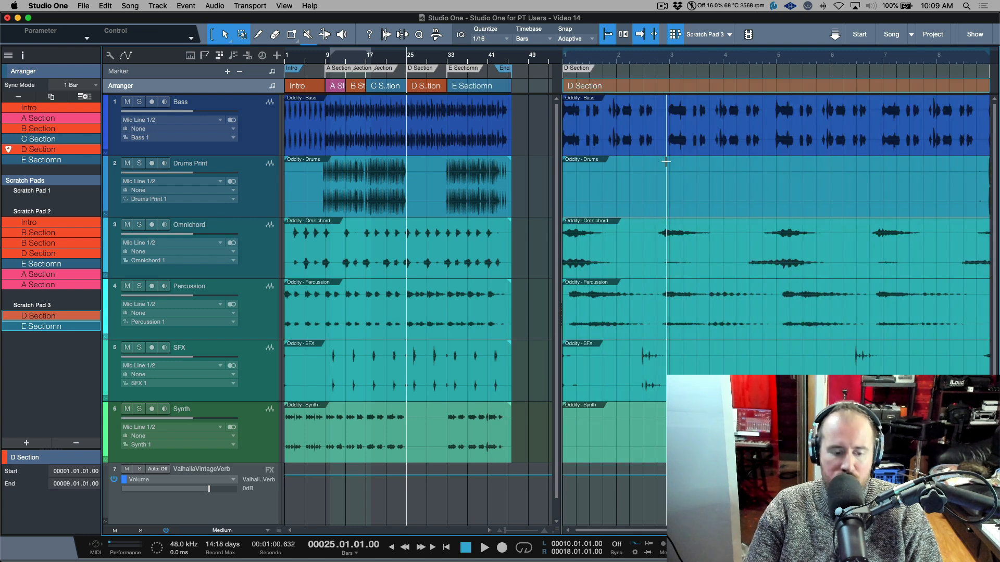
{"action": "scroll", "coordinate": [675, 61], "scroll_direction": "down", "scroll_amount": 5}
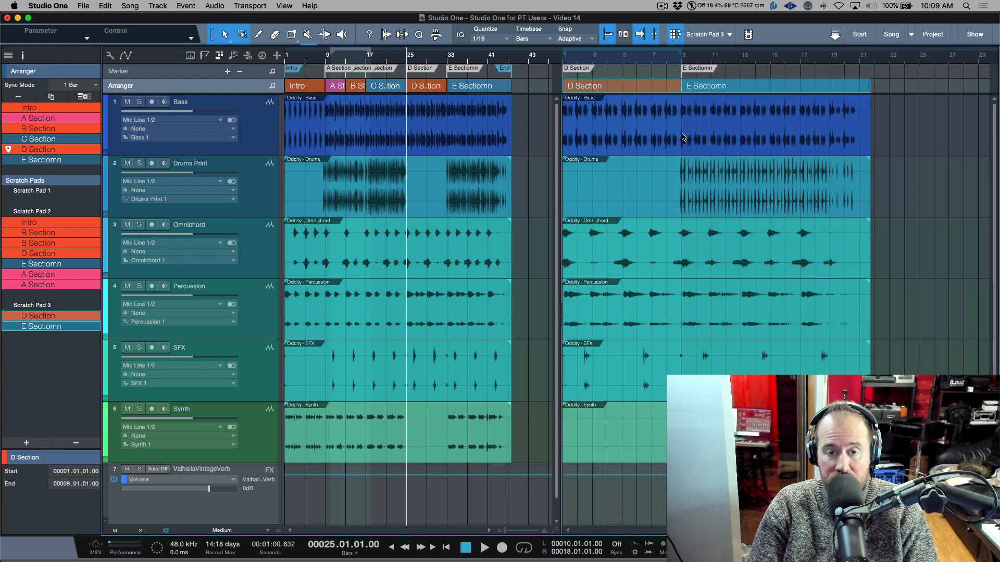
- Hide the scratch pad and fit the whole song from Intro to End in the arrangement view
{"action": "left_click", "coordinate": [674, 34]}
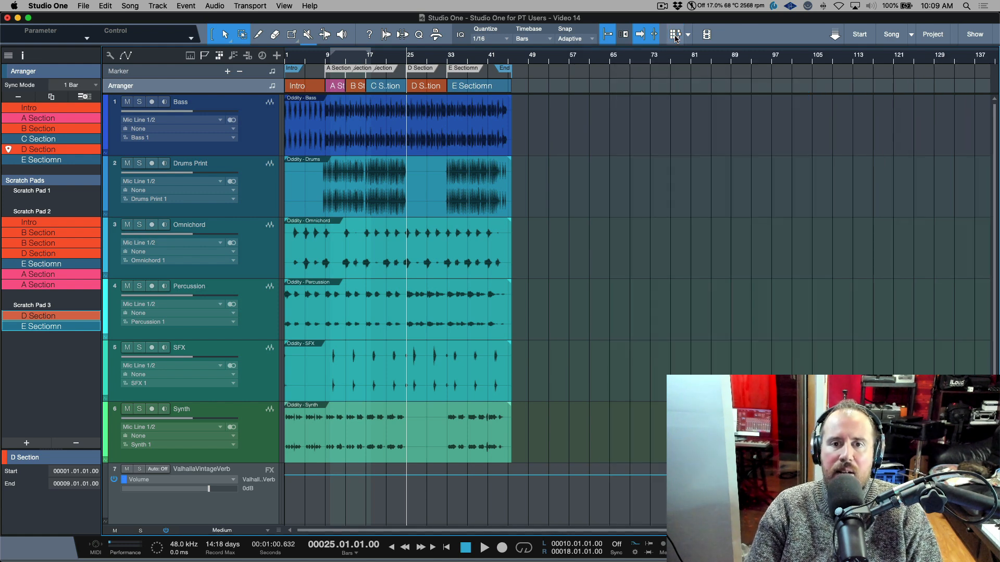
{"action": "left_click", "coordinate": [258, 139]}
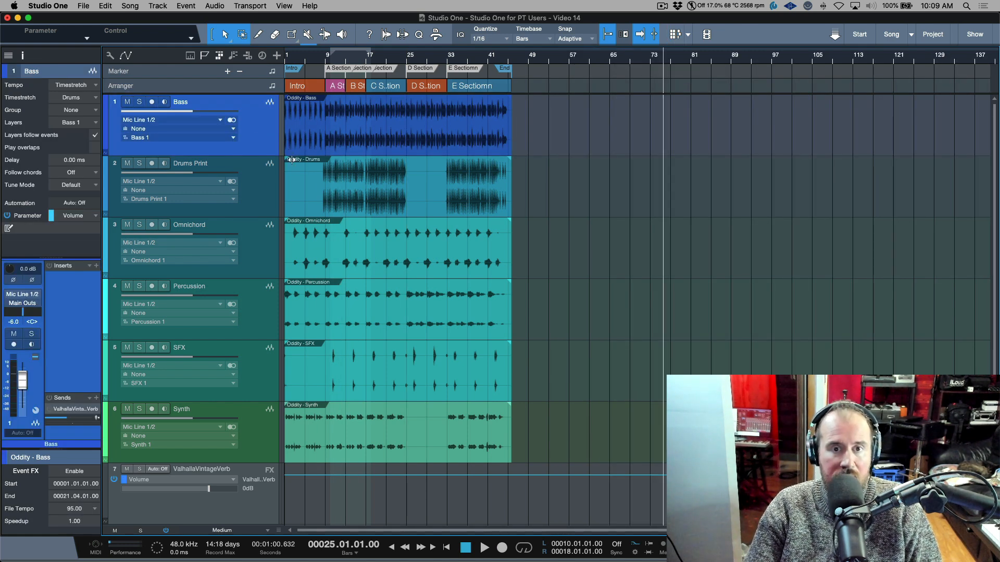
{"action": "key", "text": "shift+f"}
- Review the topic list in the song notes of the song information, and close it
{"action": "left_click", "coordinate": [137, 8]}
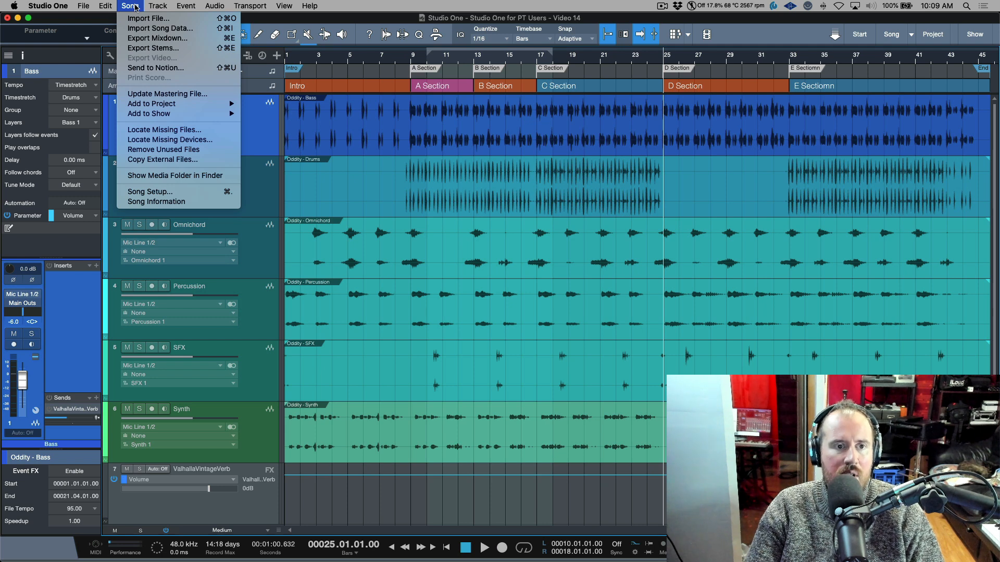
{"action": "left_click", "coordinate": [156, 201]}
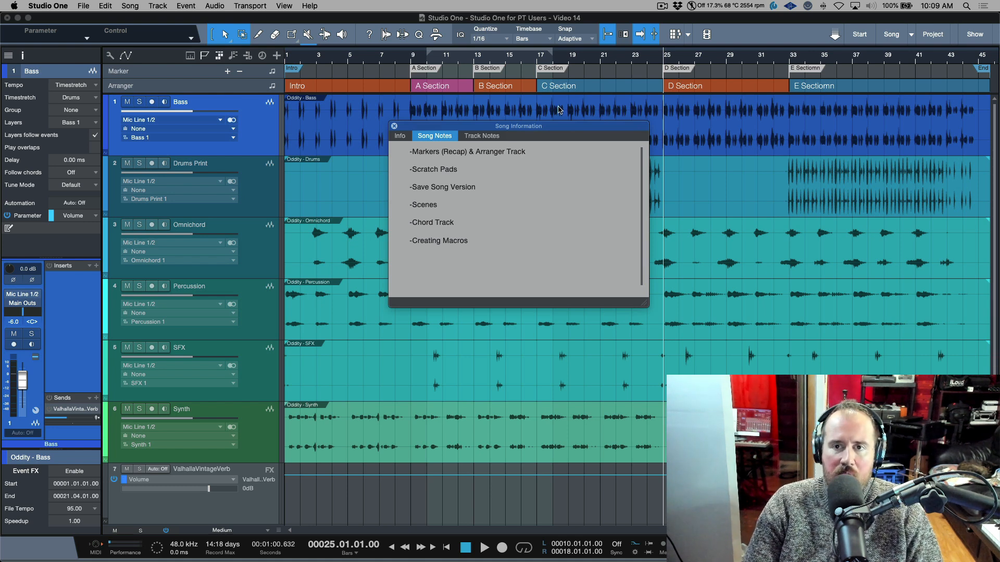
{"action": "left_click", "coordinate": [761, 31]}
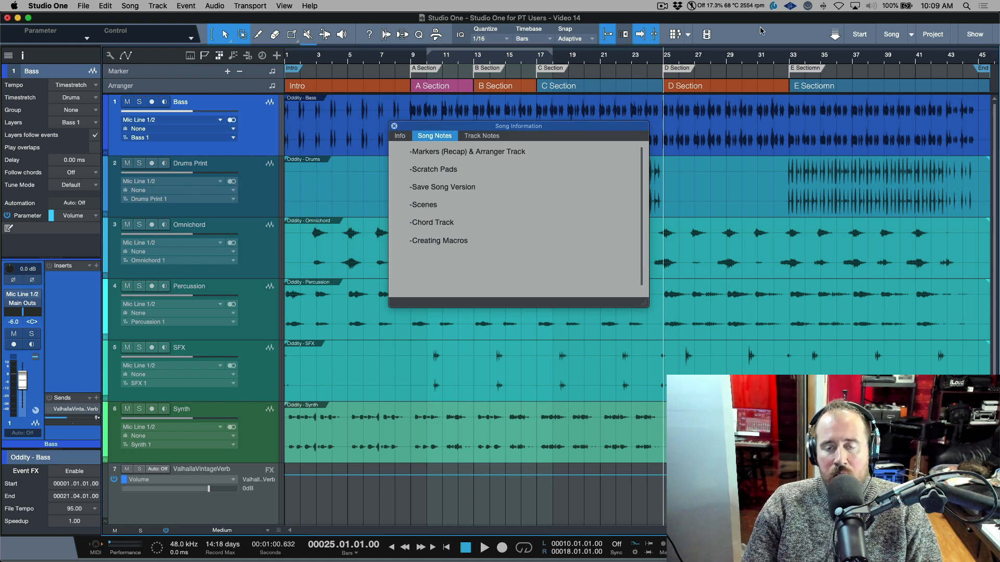
{"action": "left_click", "coordinate": [394, 127]}
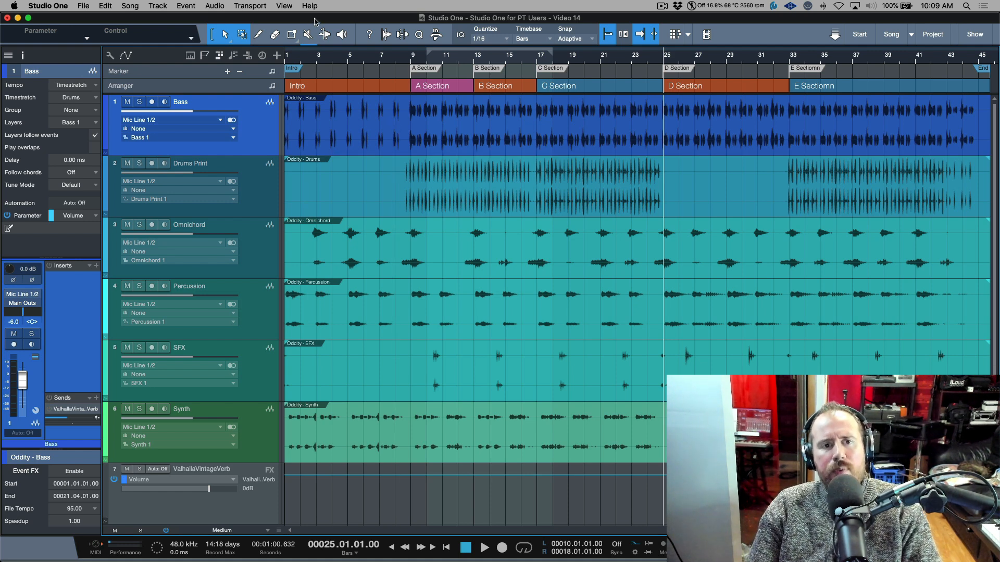
- Save the song as a new incremental version with the description "Starting Point"
{"action": "left_click", "coordinate": [84, 6]}
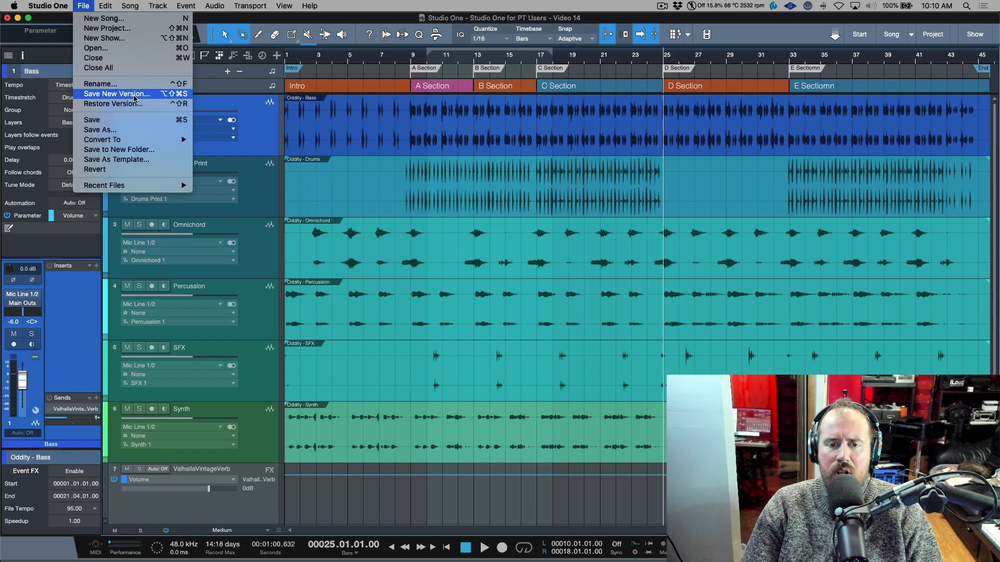
{"action": "left_click", "coordinate": [134, 99]}
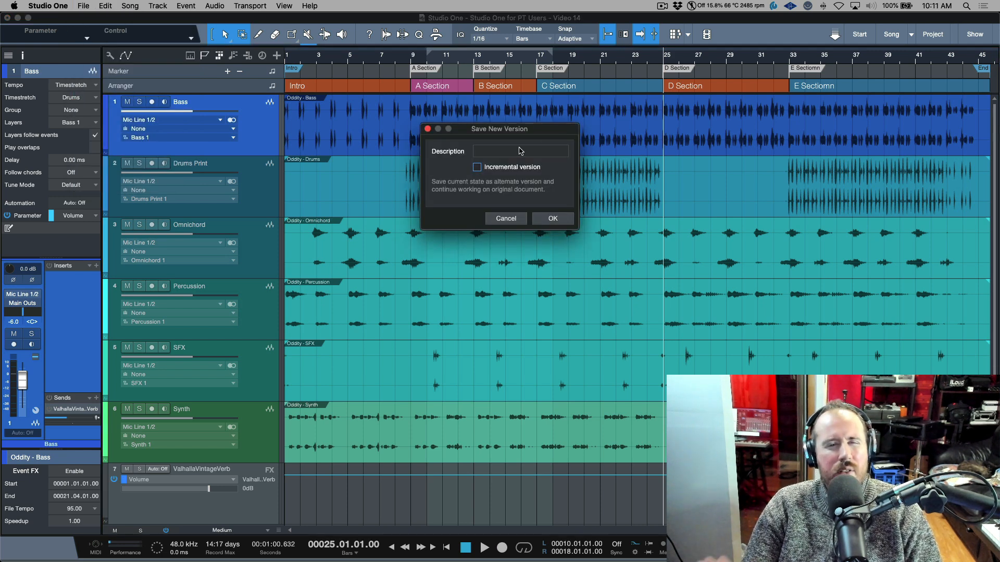
{"action": "left_click", "coordinate": [477, 168]}
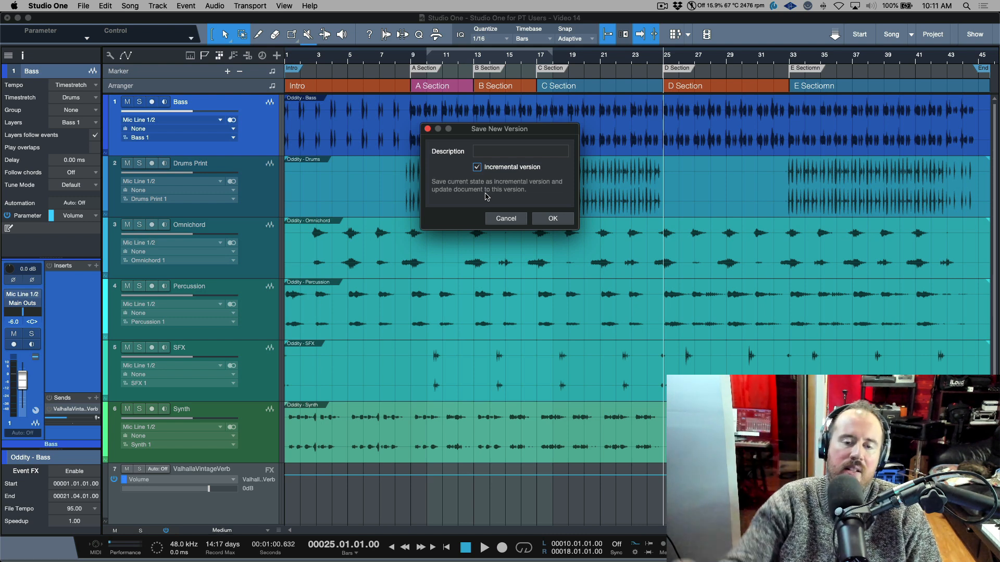
{"action": "left_click", "coordinate": [478, 167]}
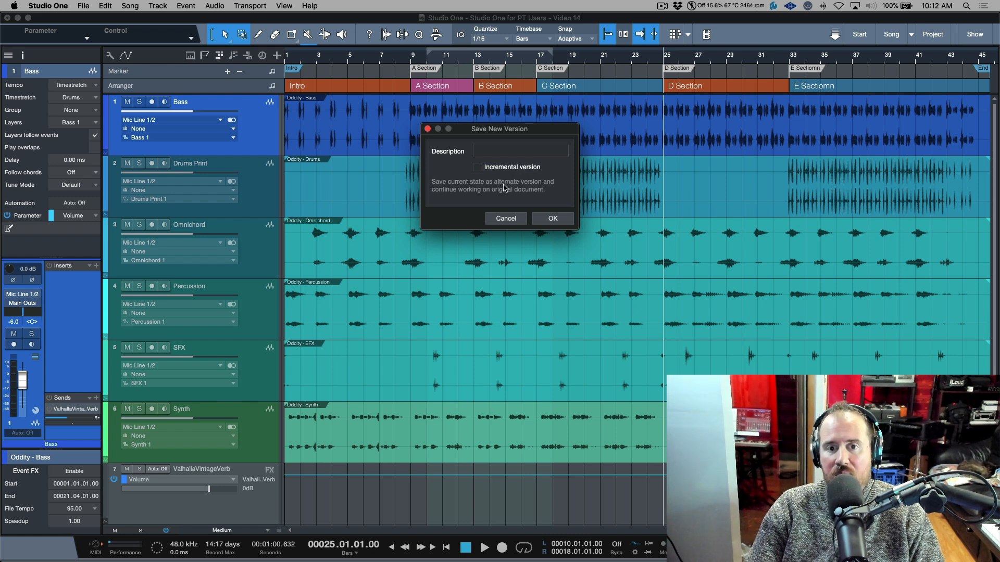
{"action": "left_click", "coordinate": [520, 151]}
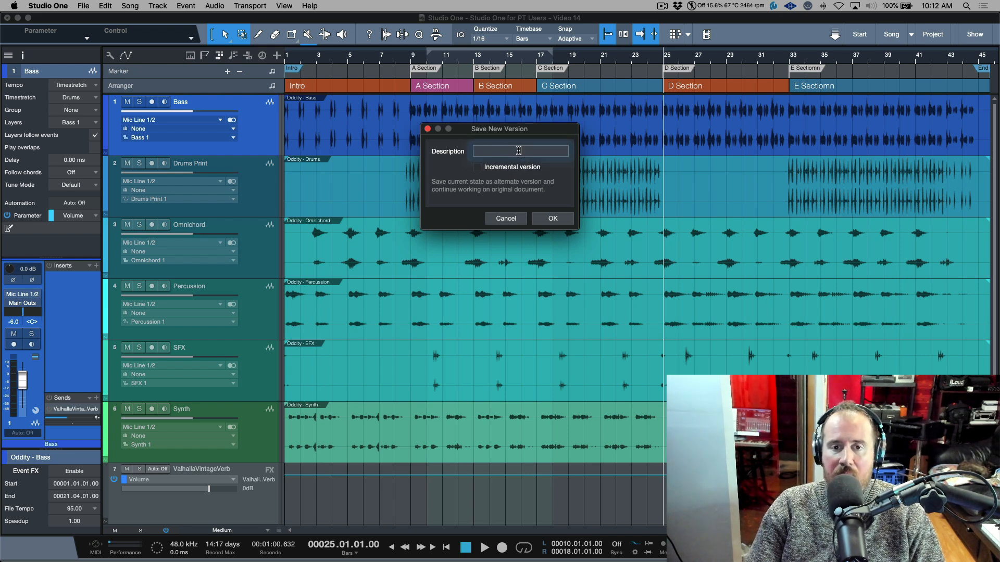
{"action": "type", "text": "Starting "}
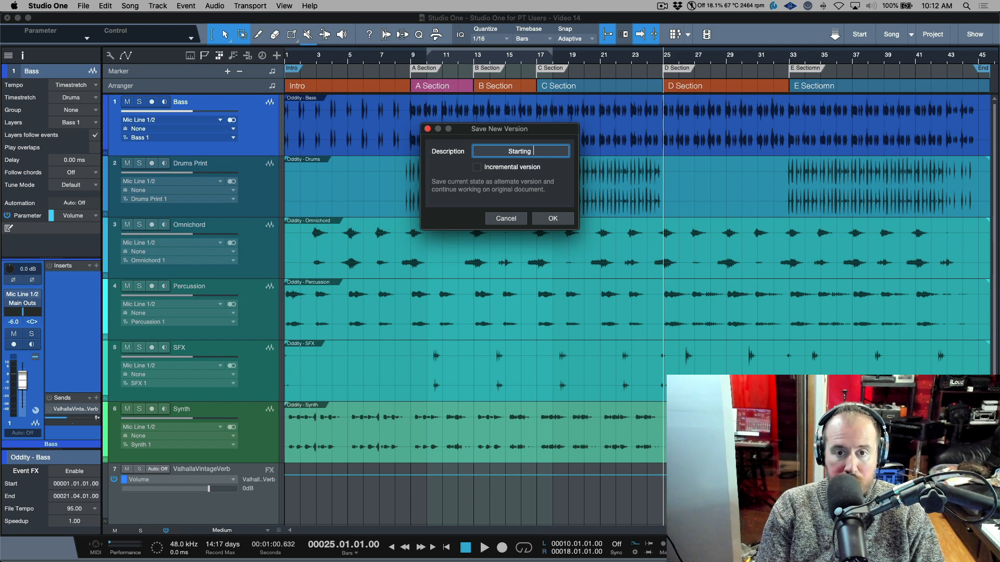
{"action": "type", "text": "Point"}
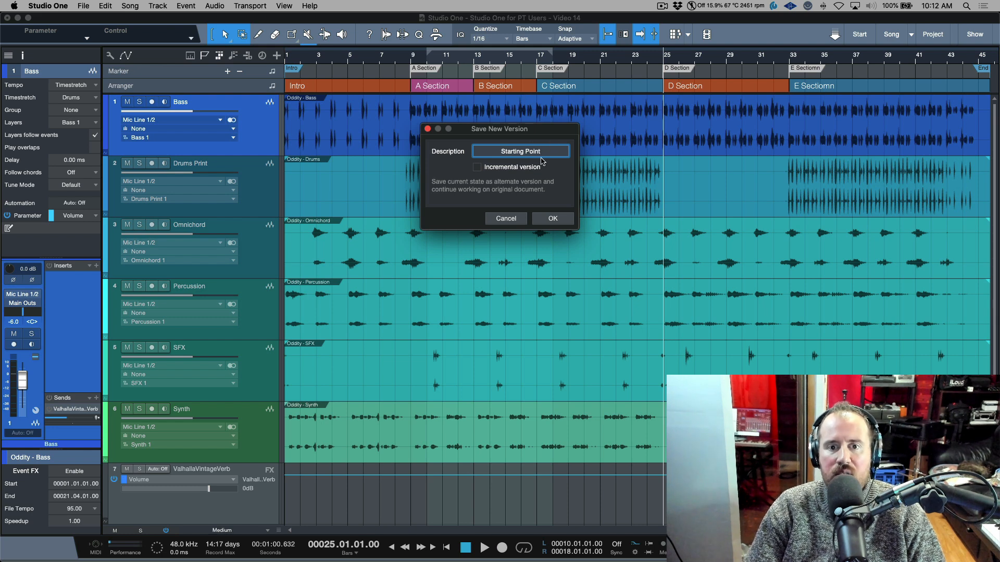
{"action": "left_click", "coordinate": [478, 168]}
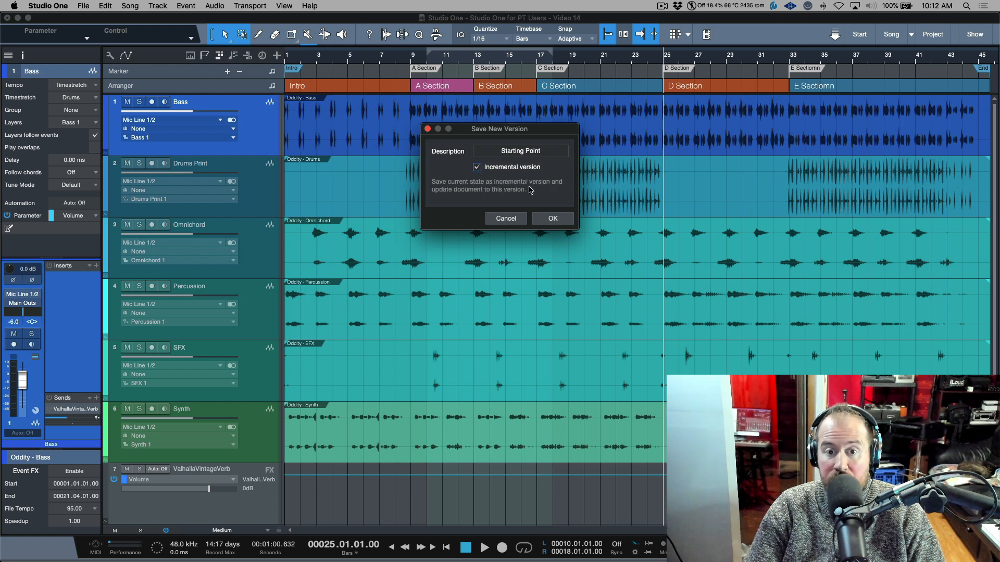
{"action": "left_click", "coordinate": [551, 217]}
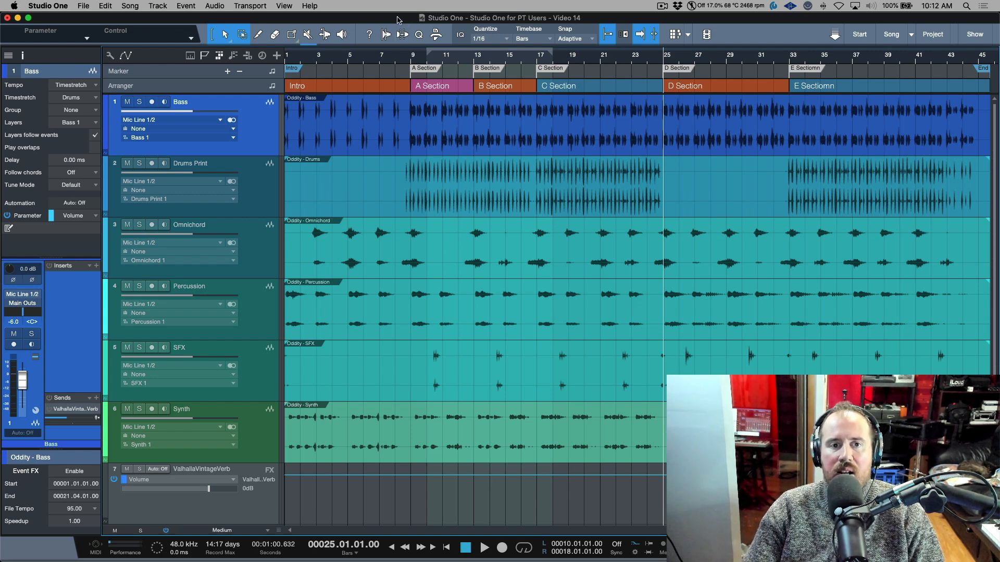
- Show the mixer, lower the six audio tracks from Bass to Synth together to -9.5 dB, and raise the ValhallaVintageVerb channel to +5.4 dB
{"action": "left_click", "coordinate": [258, 425]}
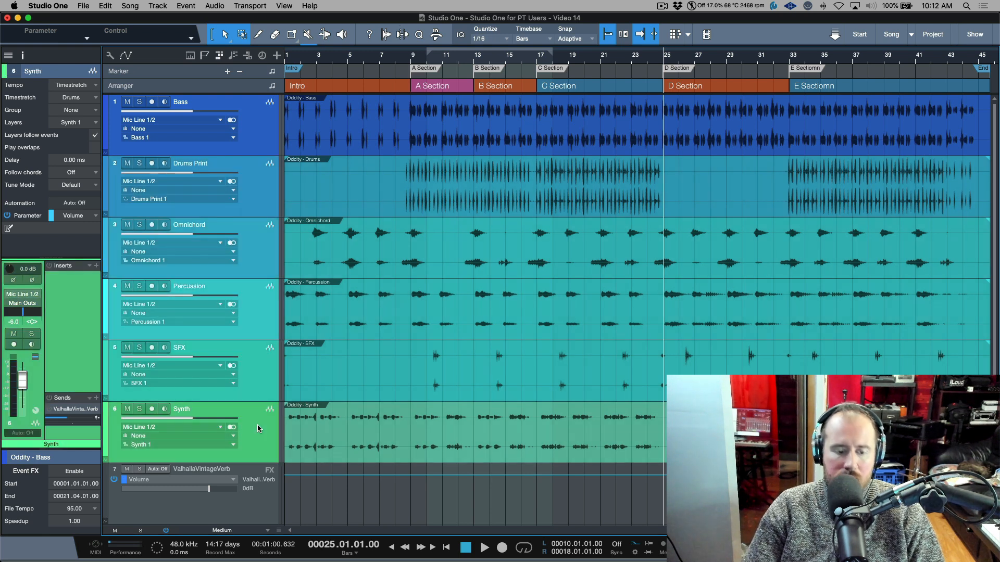
{"action": "key", "text": "F3"}
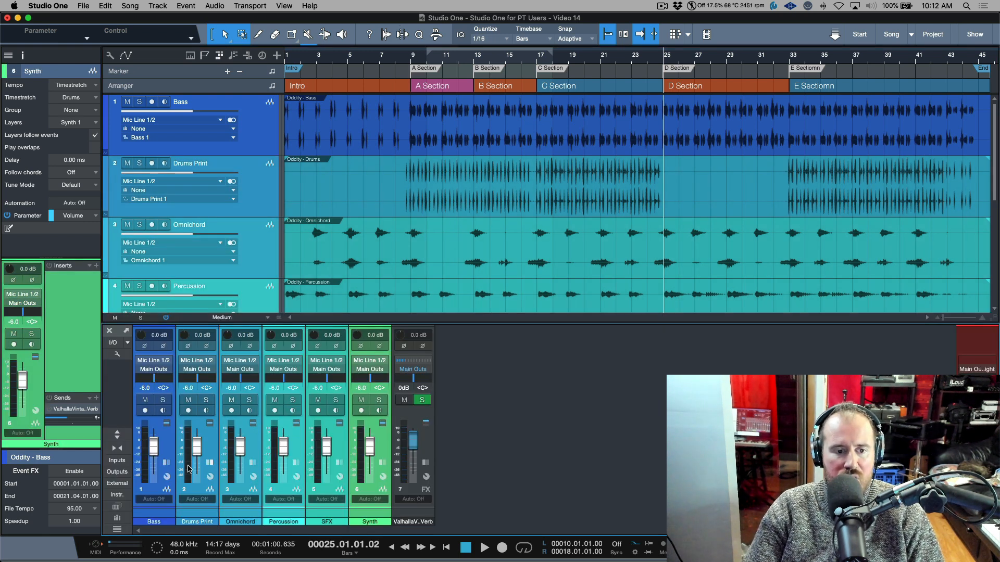
{"action": "left_click_drag", "start_coordinate": [156, 456], "coordinate": [156, 460]}
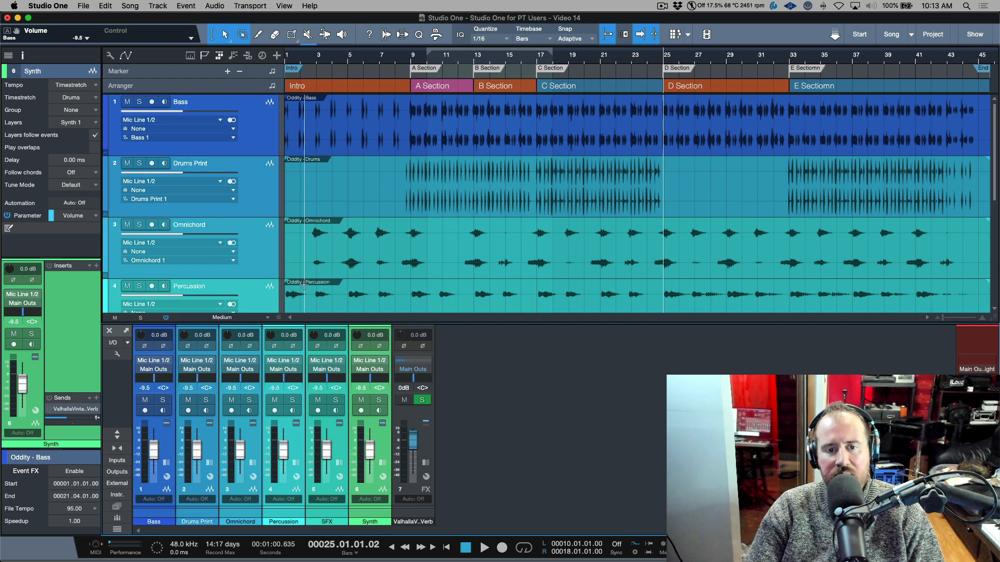
{"action": "left_click", "coordinate": [416, 446]}
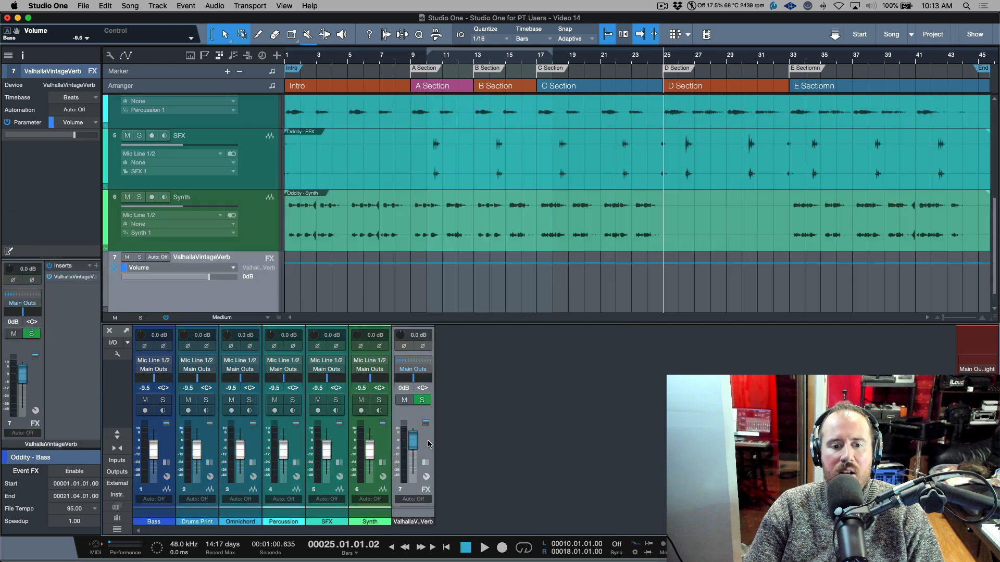
{"action": "left_click_drag", "start_coordinate": [416, 445], "coordinate": [414, 440]}
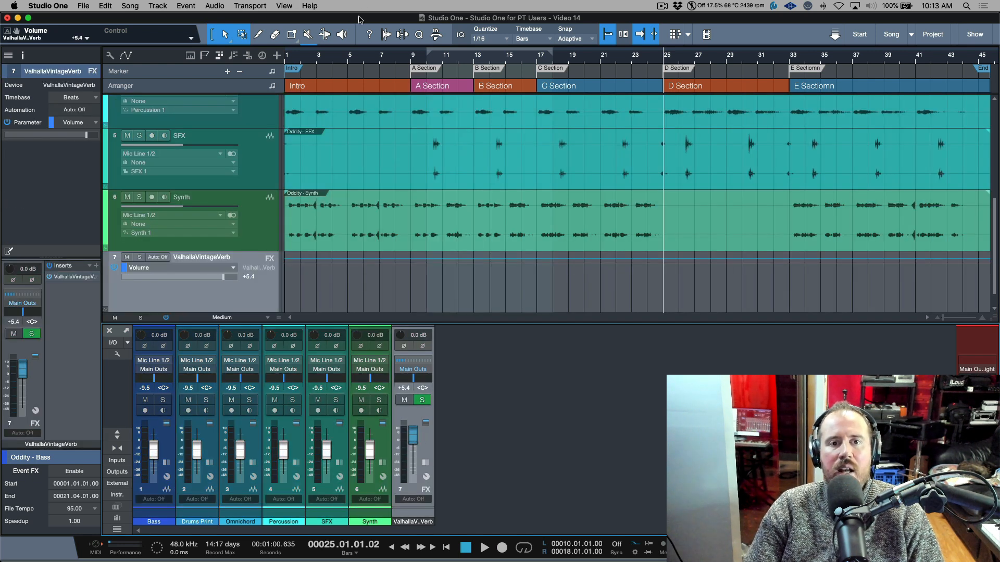
- Save the changed mix as a new incremental version described as "Rough Mix"
{"action": "left_click", "coordinate": [85, 5]}
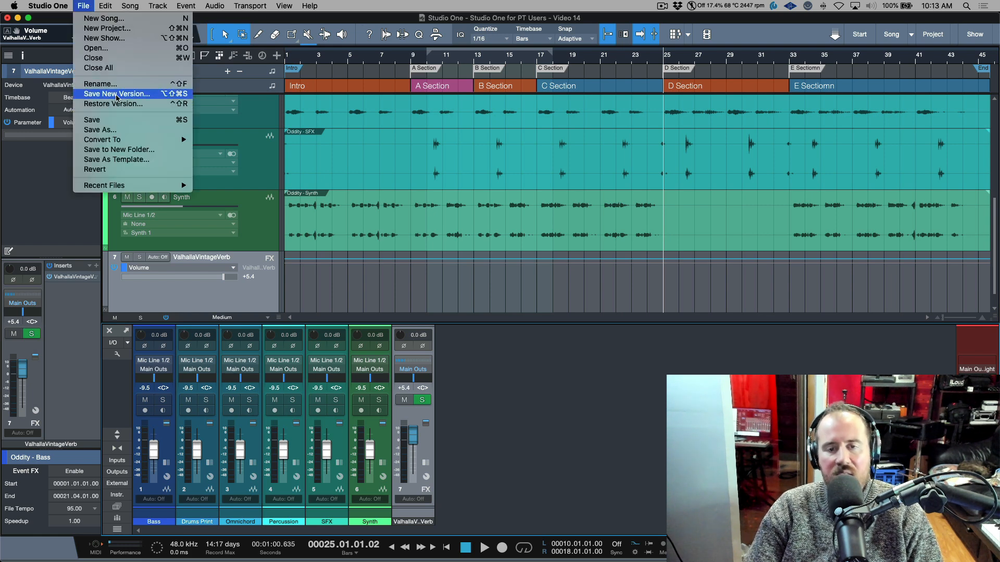
{"action": "left_click", "coordinate": [115, 94]}
{"action": "left_click", "coordinate": [476, 167]}
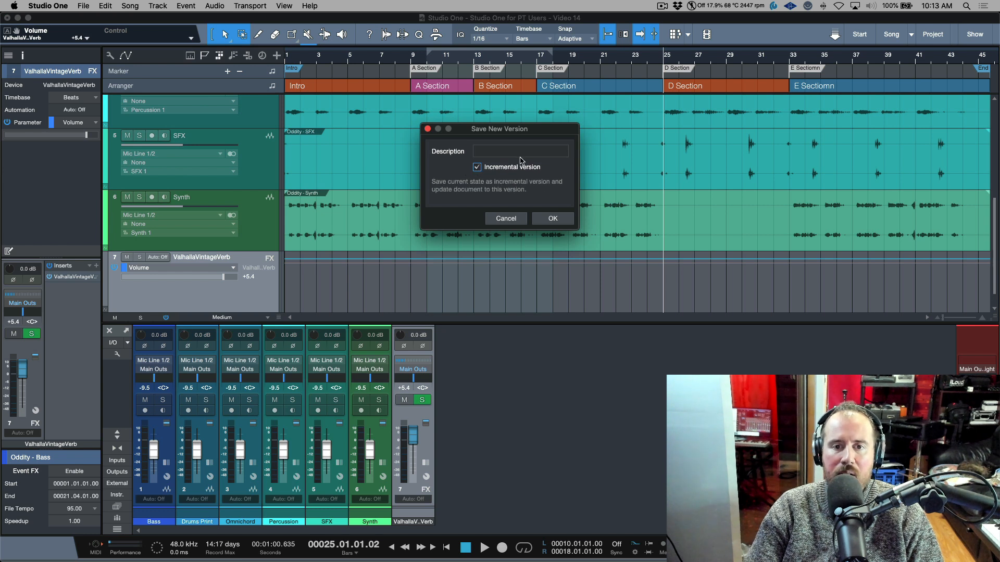
{"action": "left_click", "coordinate": [520, 151]}
{"action": "type", "text": "Rough Mix"}
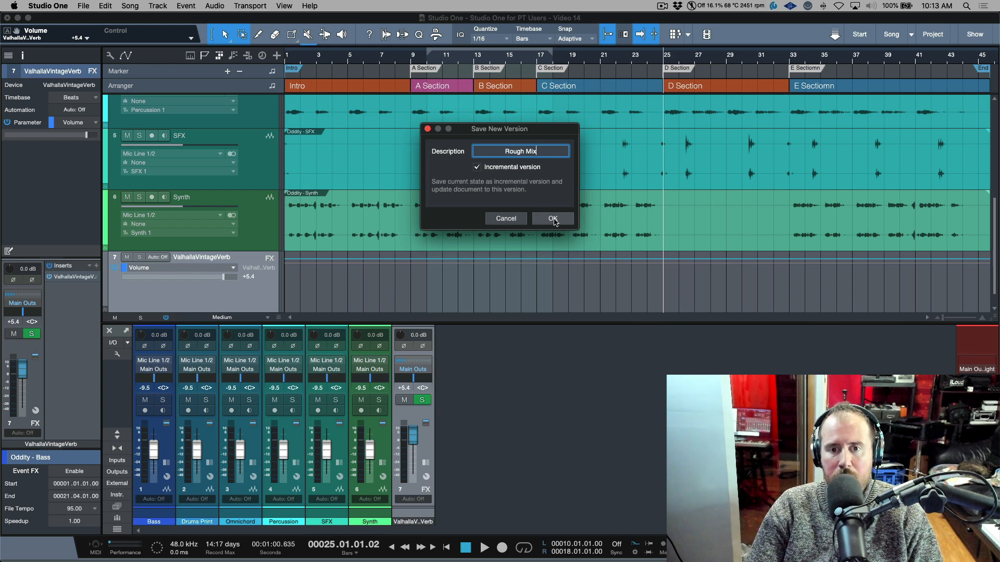
{"action": "left_click", "coordinate": [553, 218]}
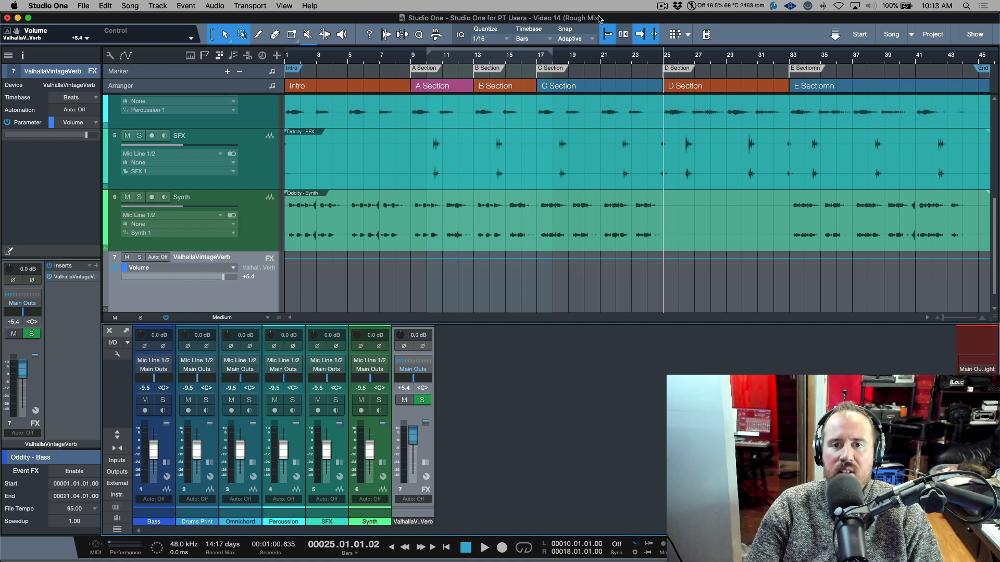
- Reset the ValhallaVintageVerb channel's volume to 0 dB and raise all six audio tracks together to -6.5 dB
{"action": "left_click", "coordinate": [415, 444], "text": "alt"}
{"action": "left_click", "coordinate": [382, 451]}
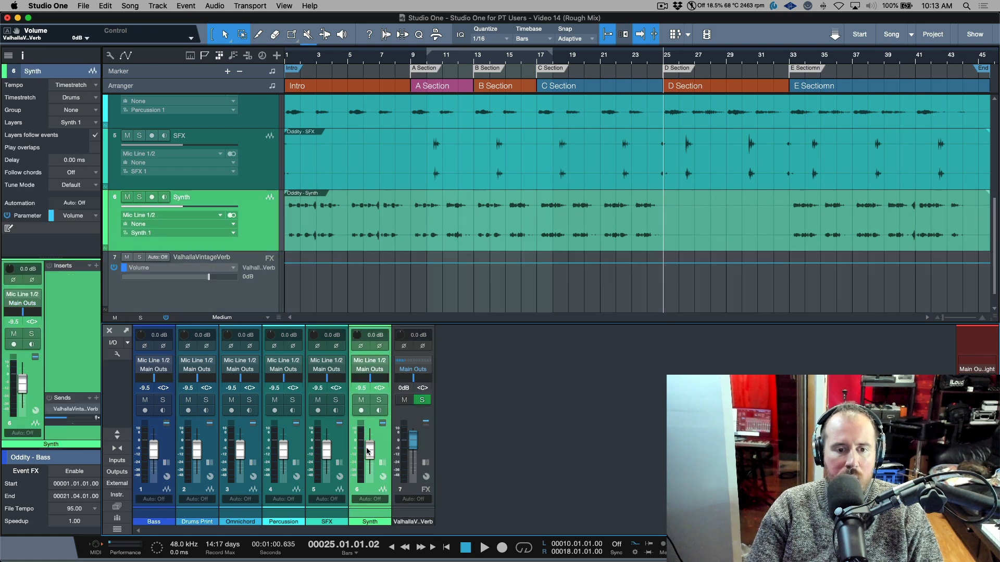
{"action": "left_click", "coordinate": [167, 445], "text": "shift"}
{"action": "left_click_drag", "start_coordinate": [152, 453], "coordinate": [151, 451]}
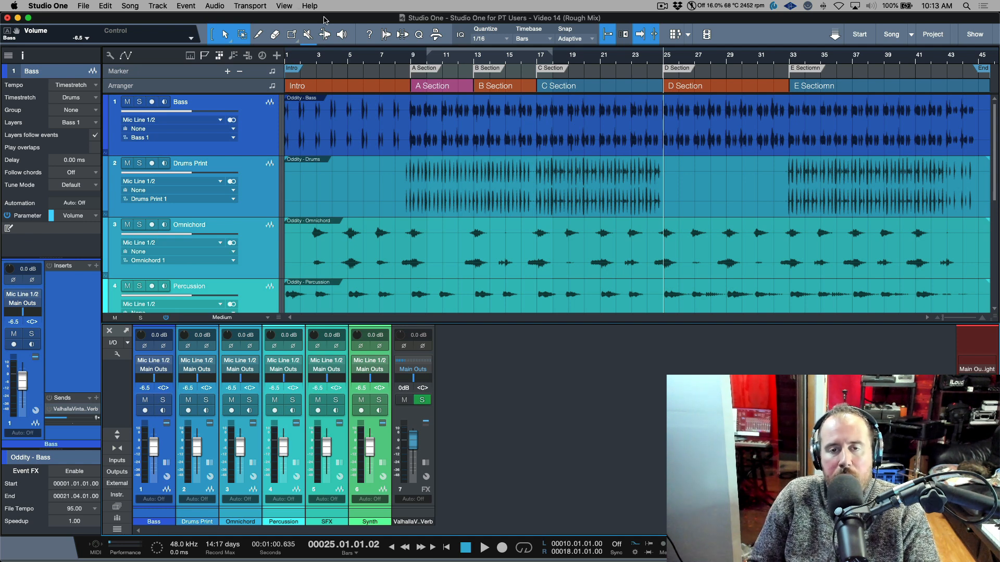
- Save the current mix as a new incremental version described as "Mix V1.0"
{"action": "left_click", "coordinate": [84, 6]}
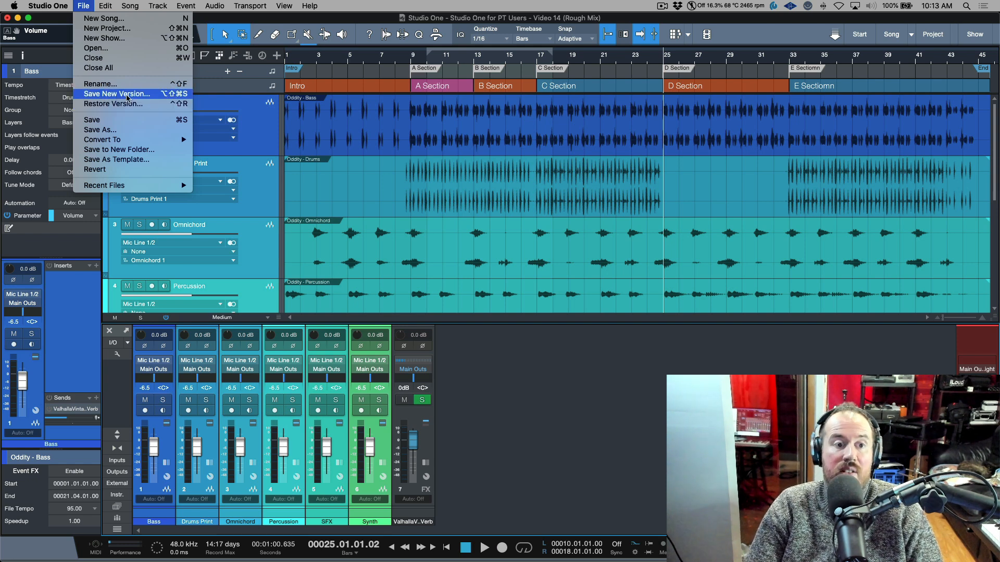
{"action": "left_click", "coordinate": [139, 96]}
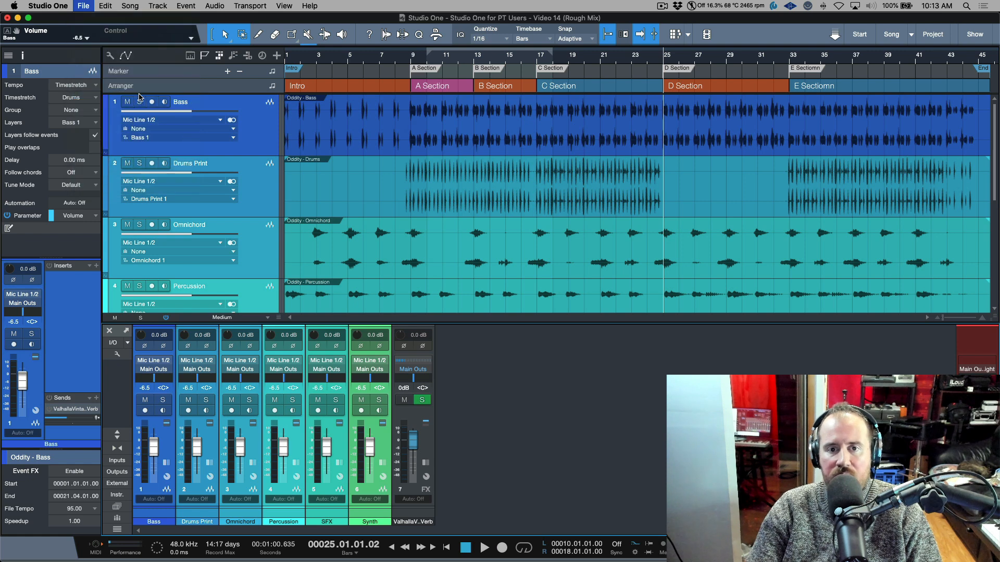
{"action": "type", "text": "Mix V"}
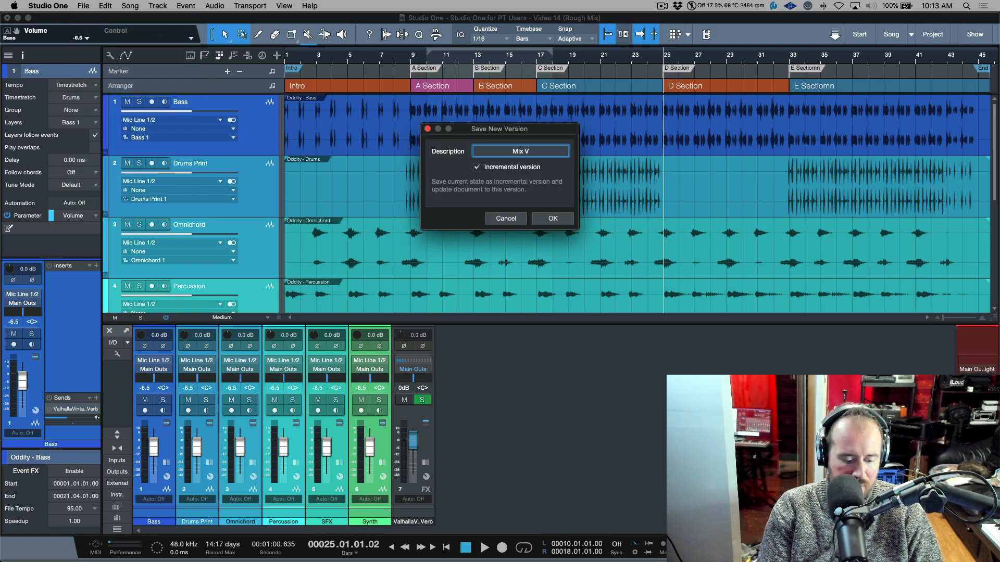
{"action": "type", "text": "1.0"}
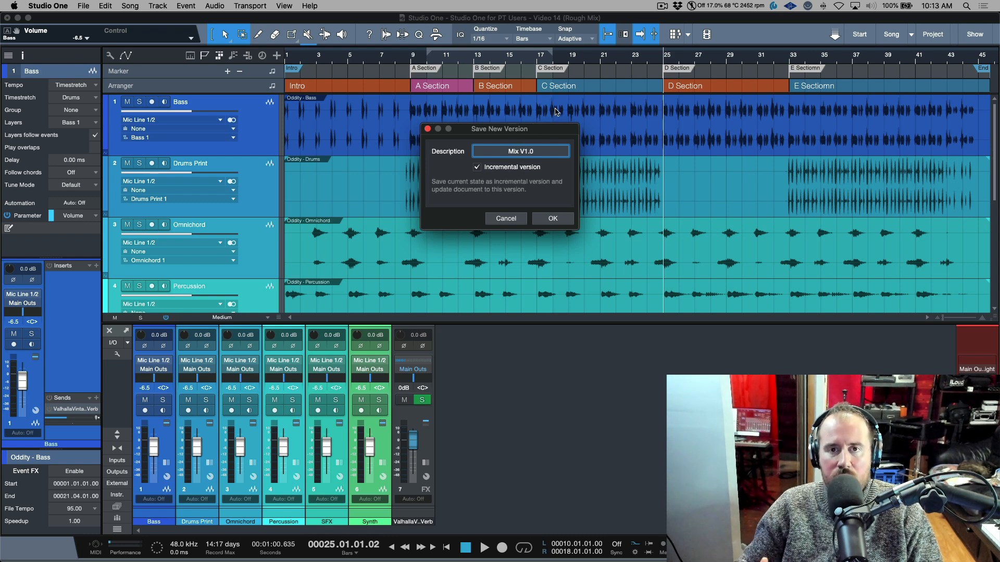
{"action": "left_click", "coordinate": [555, 221]}
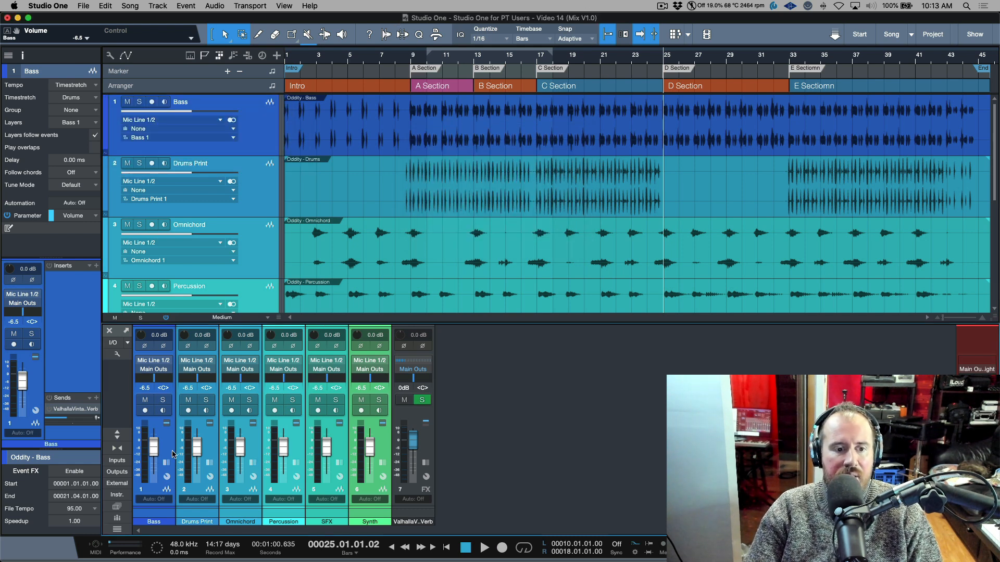
- Raise the six audio tracks together to -6.0 dB and expand the ValhallaVintageVerb channel to show its inserts
{"action": "left_click_drag", "start_coordinate": [155, 450], "coordinate": [155, 442]}
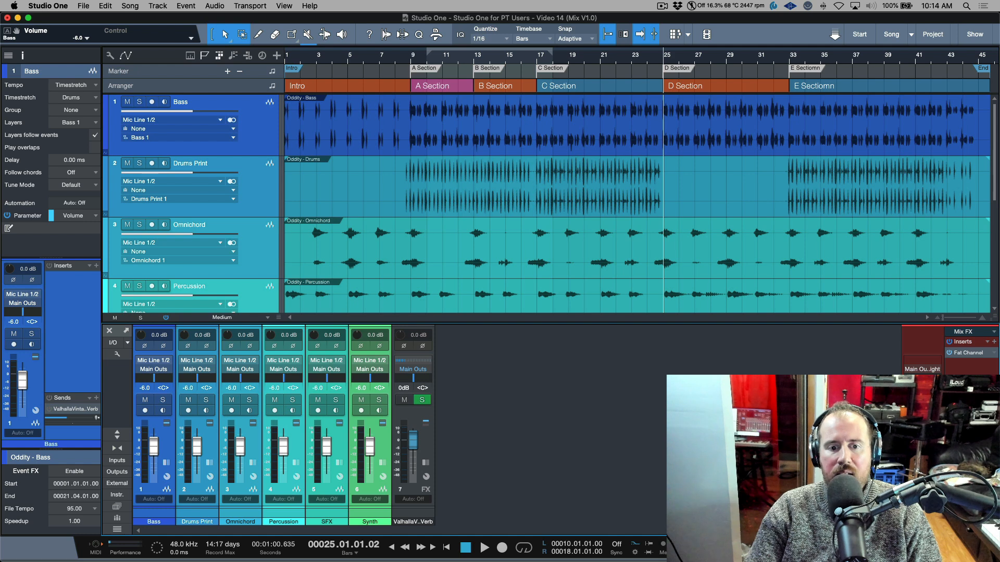
{"action": "left_click", "coordinate": [426, 462]}
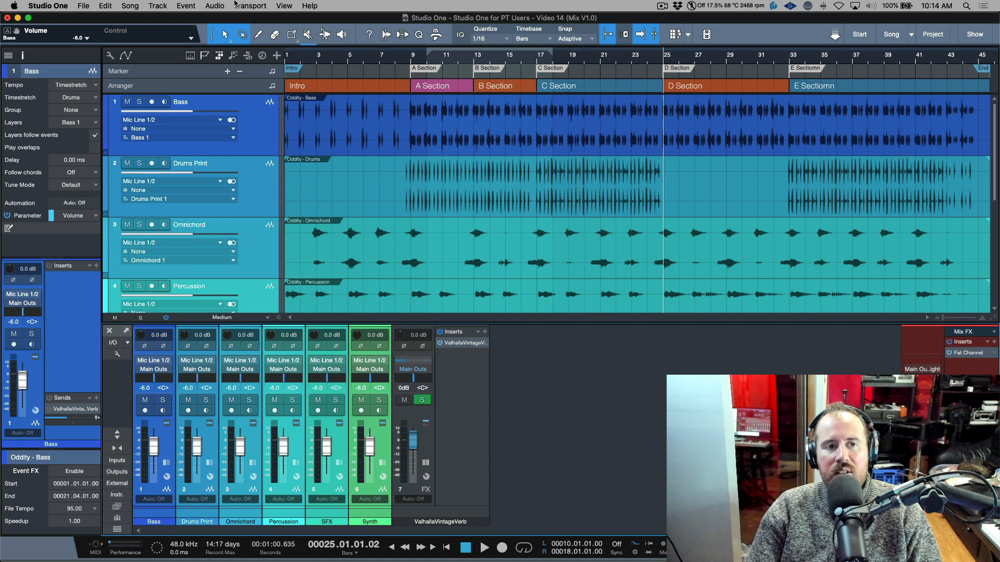
- Save another incremental version of the song with the description changed to "Mix V1.1"
{"action": "left_click", "coordinate": [83, 6]}
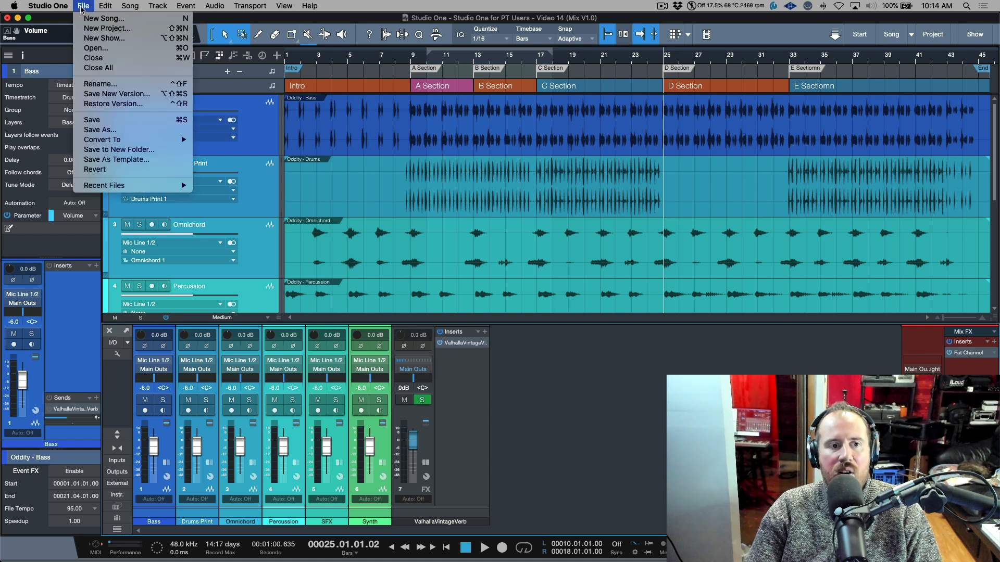
{"action": "left_click", "coordinate": [104, 94]}
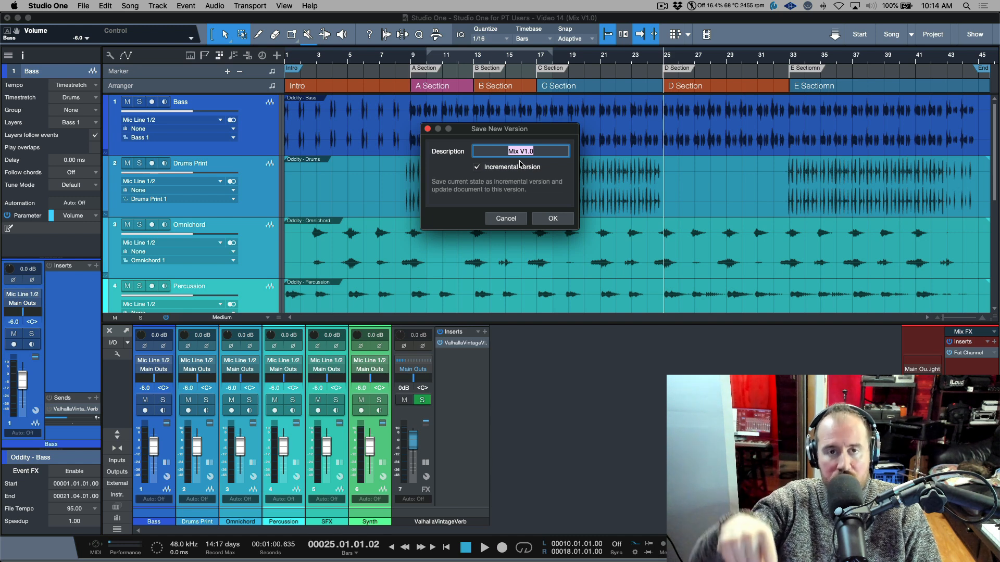
{"action": "left_click", "coordinate": [550, 153]}
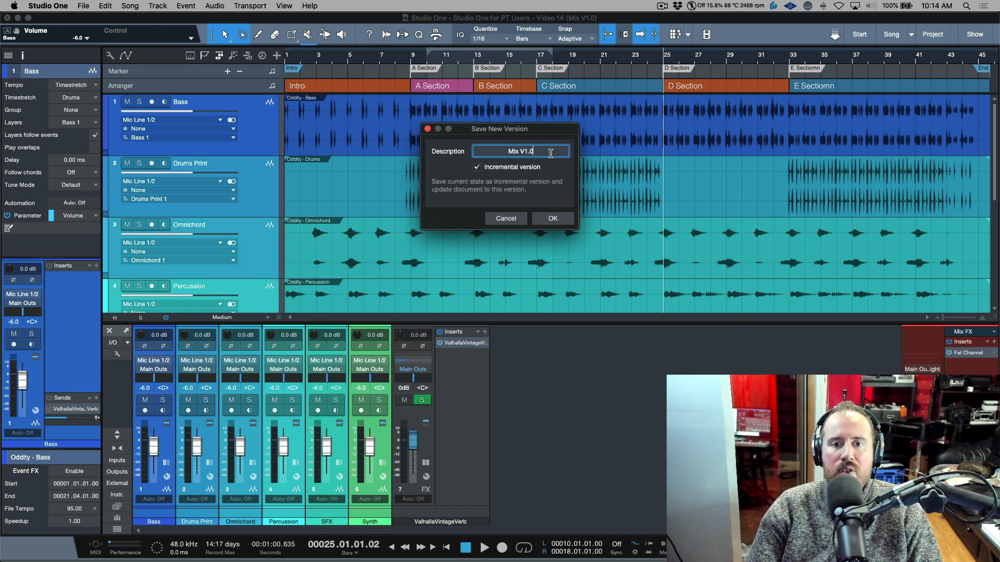
{"action": "key", "text": "BackSpace"}
{"action": "type", "text": "1"}
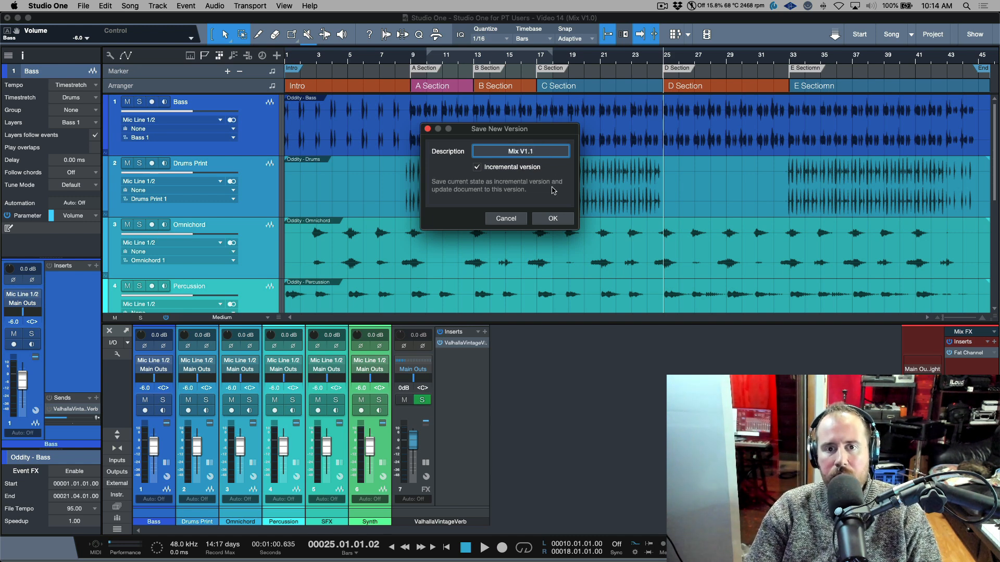
{"action": "left_click", "coordinate": [548, 215]}
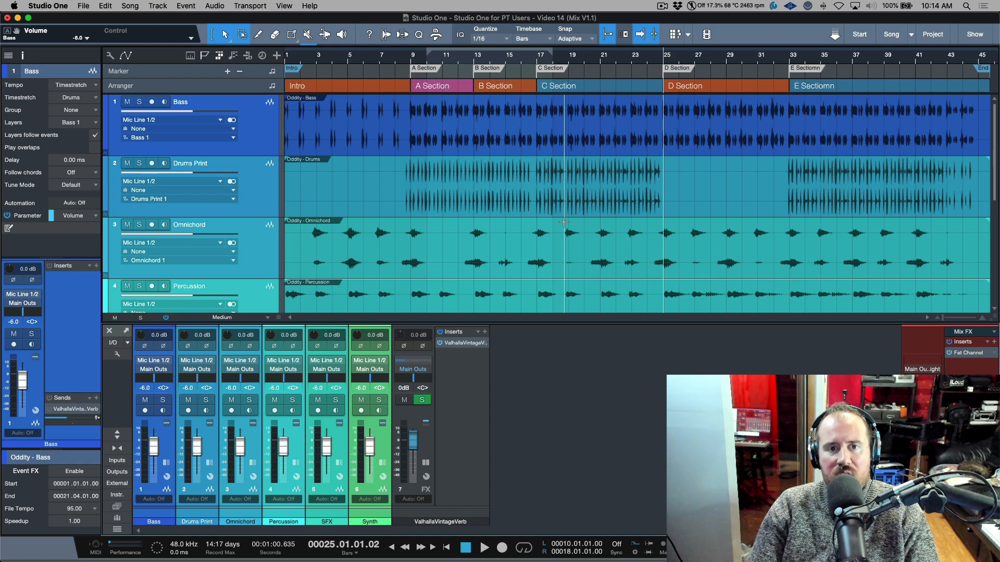
- Bring up the song's restorable versions and widen the dialog to show their full save dates
{"action": "left_click", "coordinate": [90, 9]}
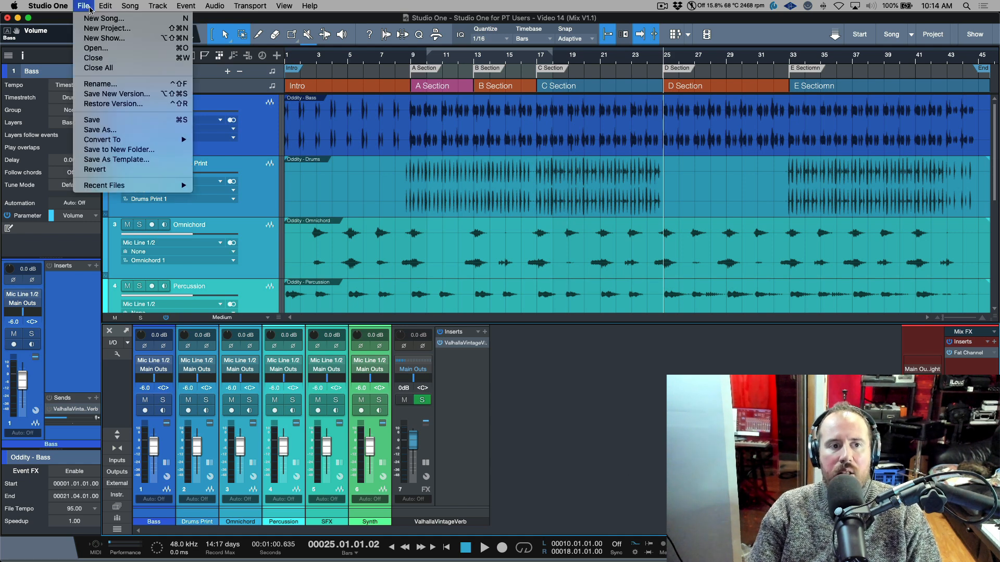
{"action": "left_click", "coordinate": [100, 103]}
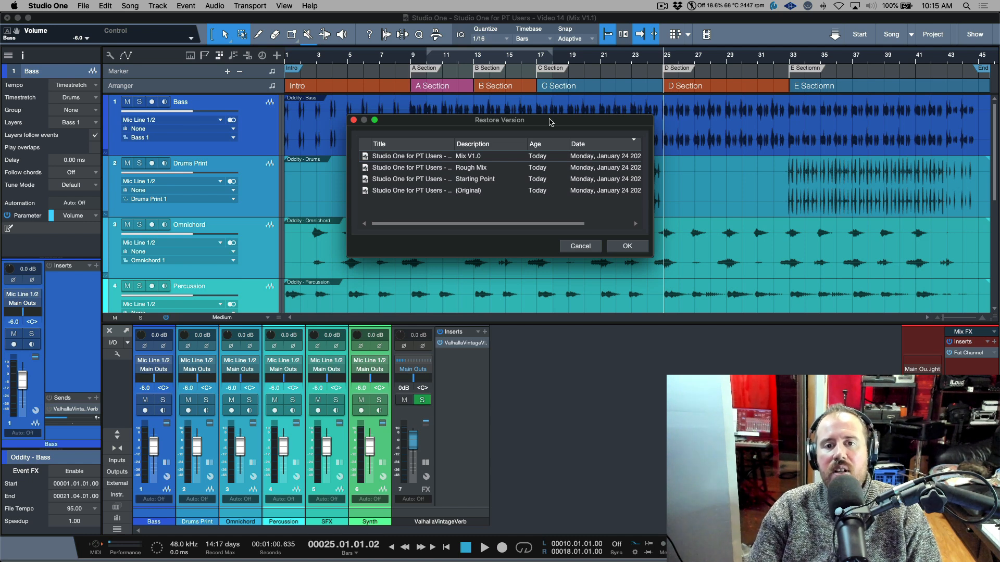
{"action": "left_click_drag", "start_coordinate": [550, 122], "coordinate": [575, 116]}
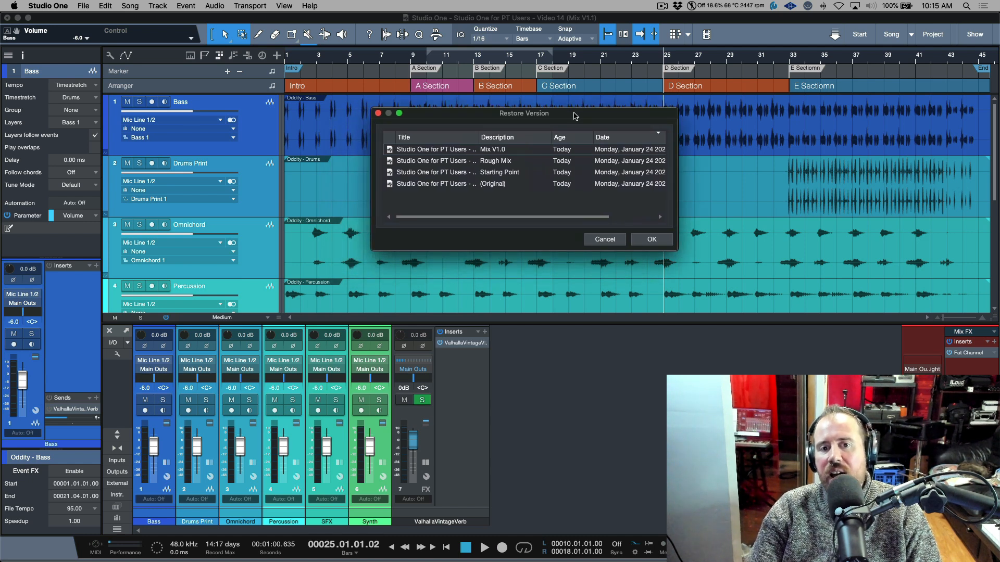
{"action": "left_click", "coordinate": [538, 174]}
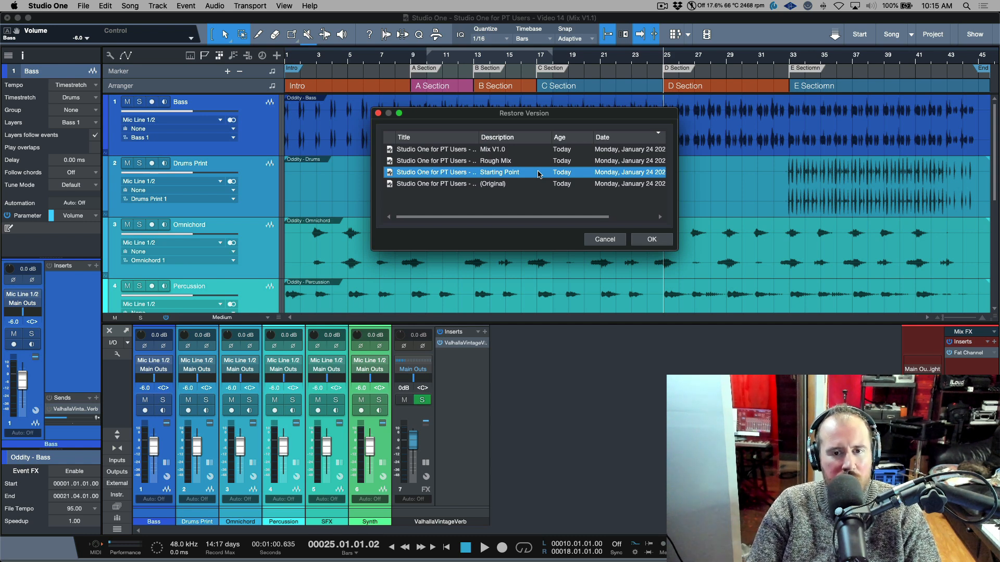
{"action": "left_click", "coordinate": [532, 162]}
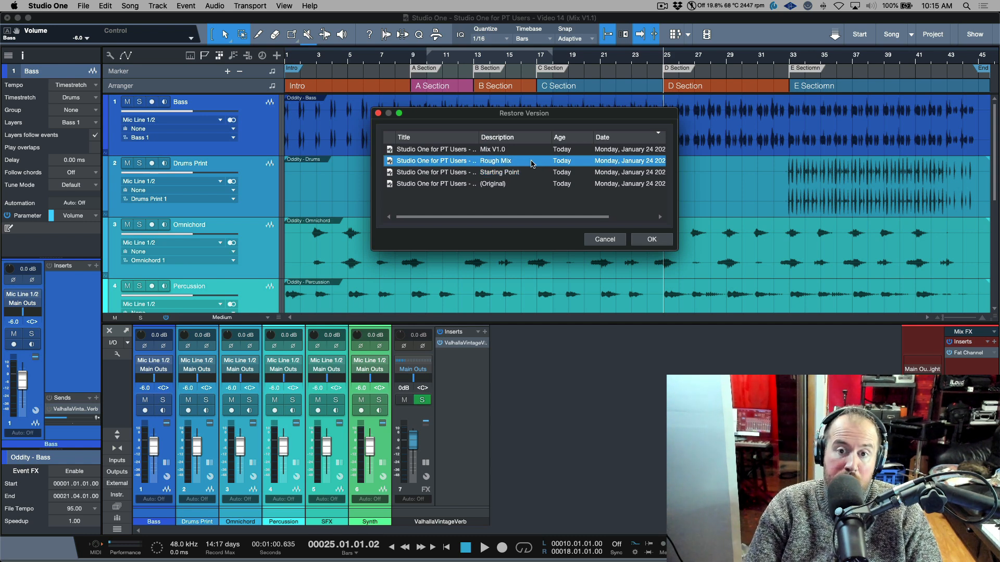
{"action": "left_click_drag", "start_coordinate": [678, 177], "coordinate": [756, 170]}
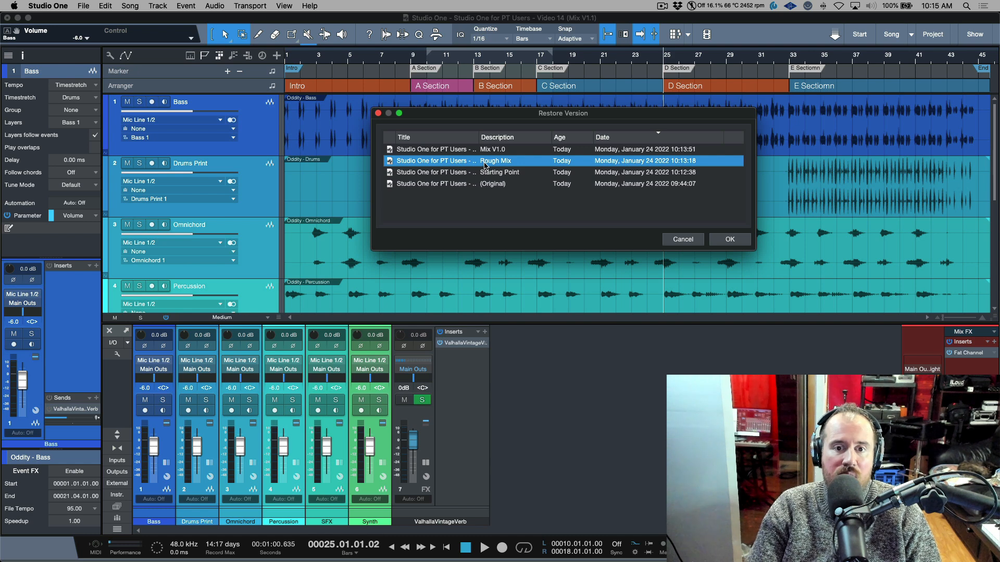
- Restore the "Starting Point" version of the song, discarding unsaved changes in Mix V1.1
{"action": "left_click", "coordinate": [503, 150]}
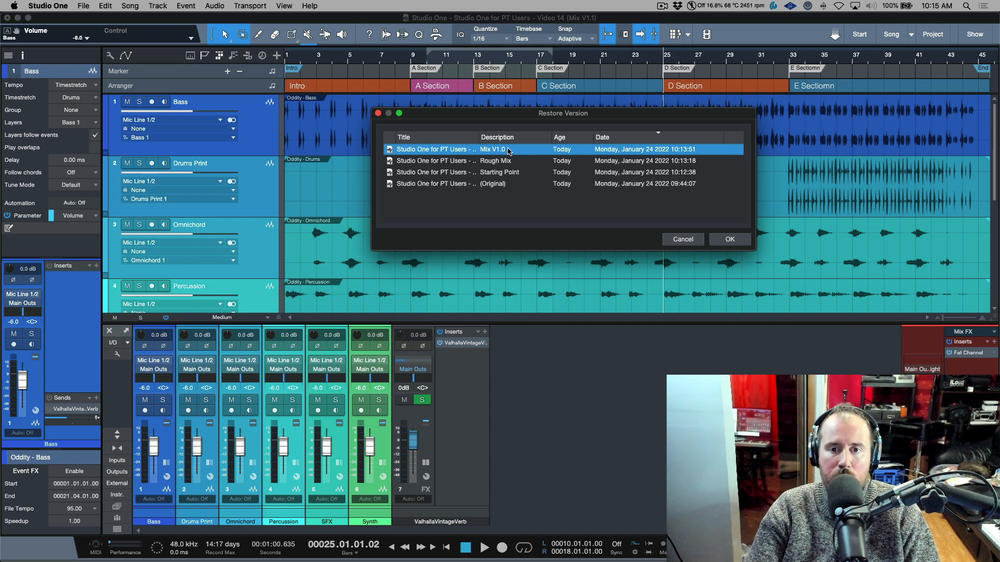
{"action": "left_click", "coordinate": [515, 186]}
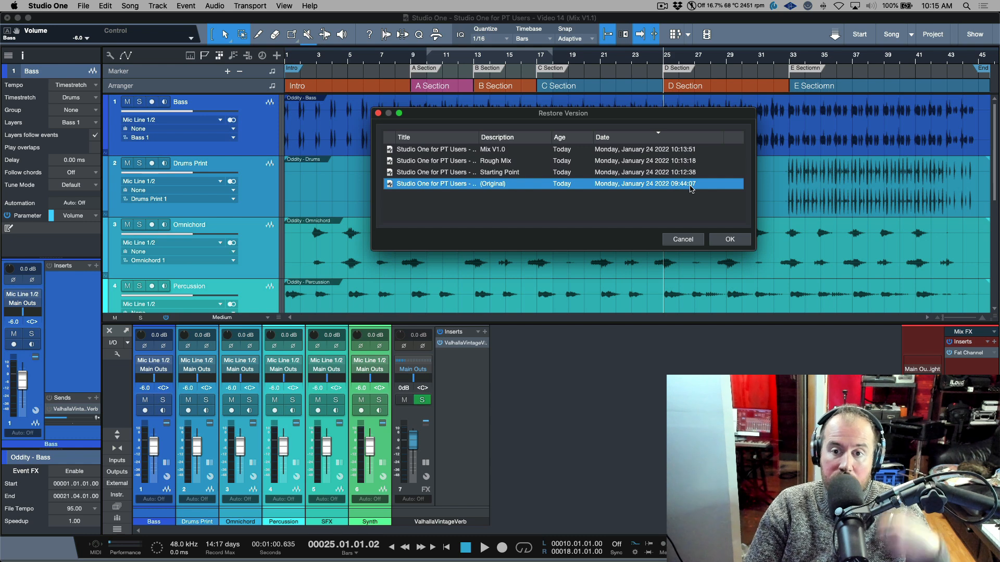
{"action": "left_click", "coordinate": [539, 175]}
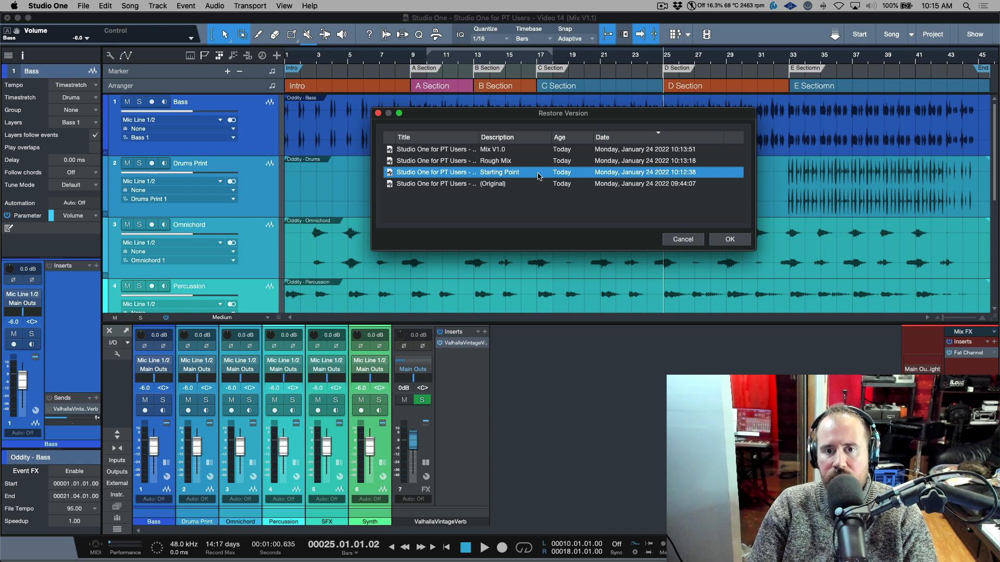
{"action": "left_click", "coordinate": [730, 240]}
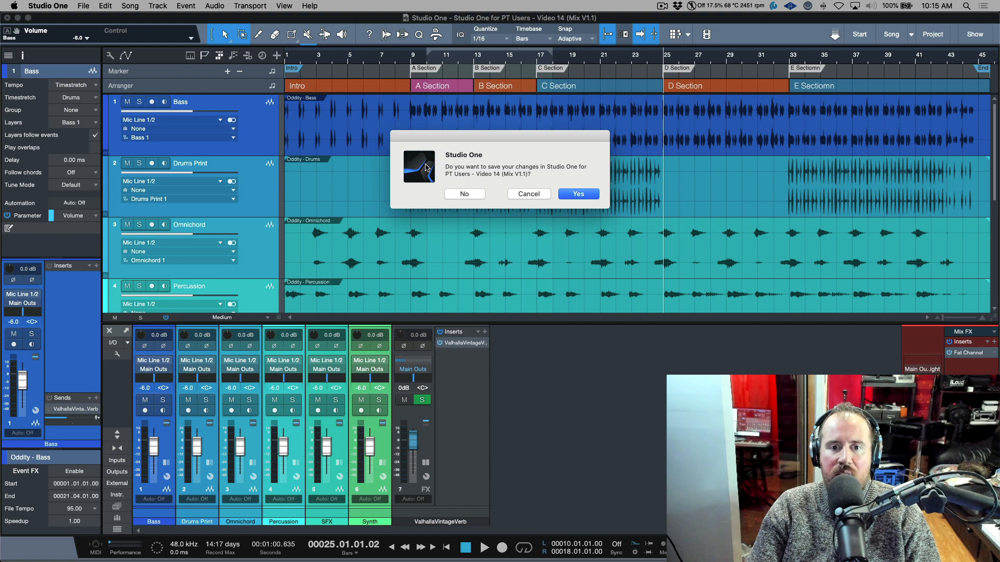
{"action": "left_click", "coordinate": [473, 195]}
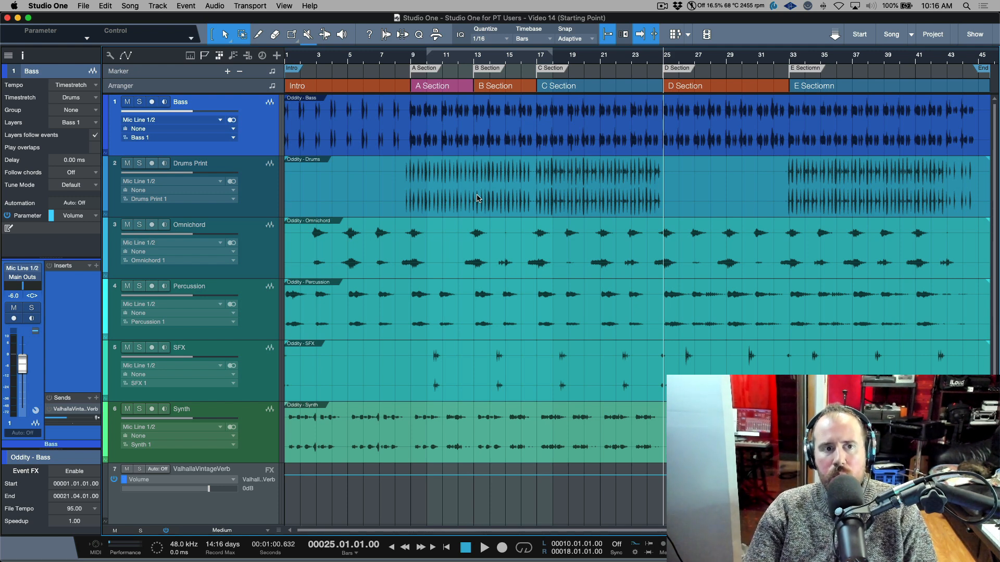
- Review the restorable versions again, highlight Mix V1.1 and leave the dialog without restoring anything
{"action": "left_click", "coordinate": [82, 6]}
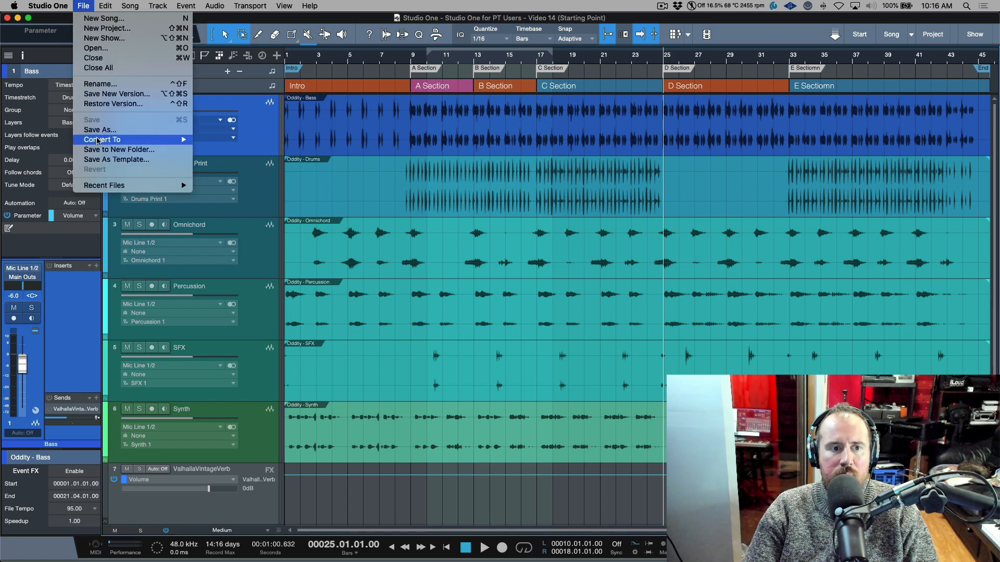
{"action": "left_click", "coordinate": [103, 104]}
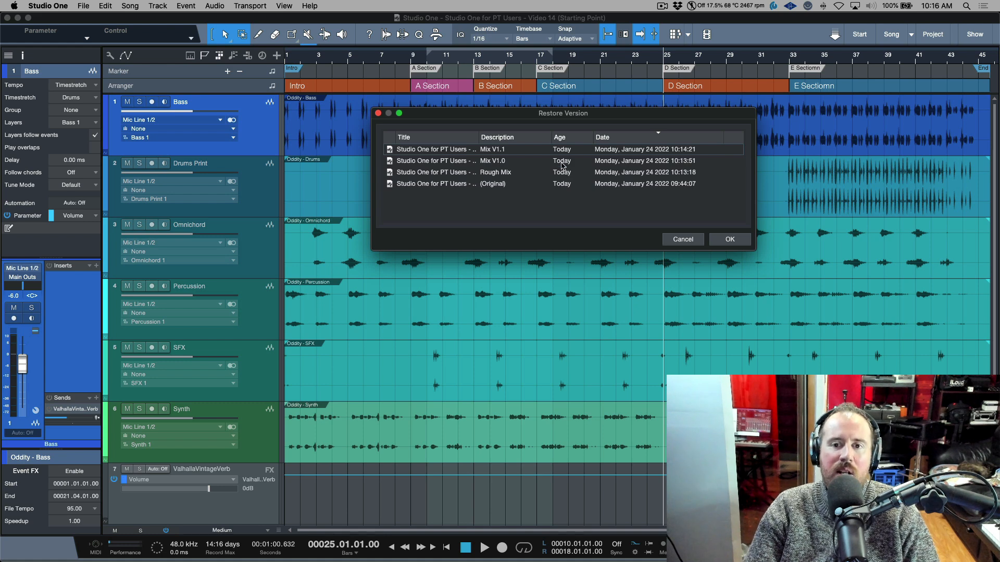
{"action": "left_click", "coordinate": [457, 154]}
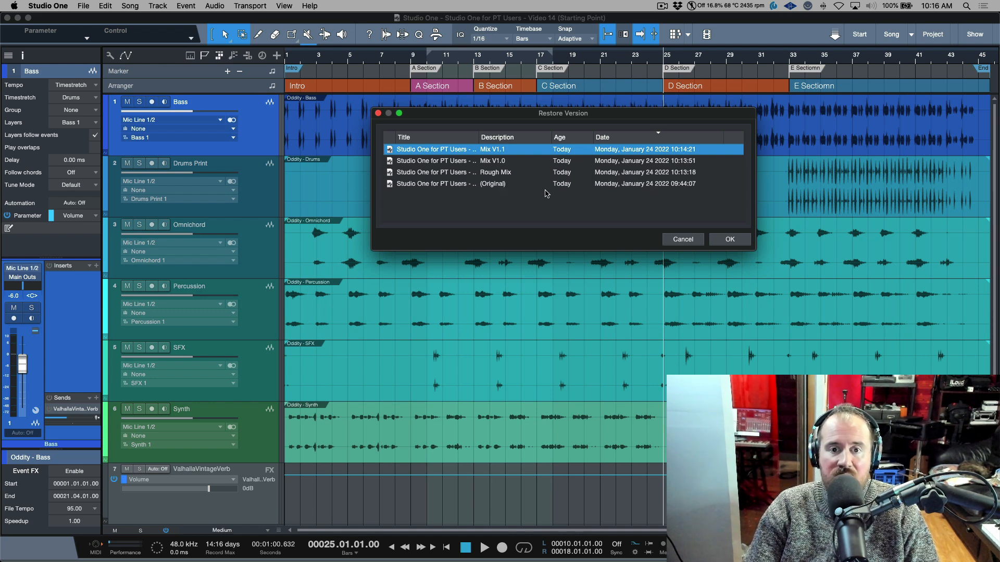
{"action": "left_click", "coordinate": [682, 239]}
- Read the song notes in the song information for the list of topics and close the window
{"action": "left_click", "coordinate": [131, 6]}
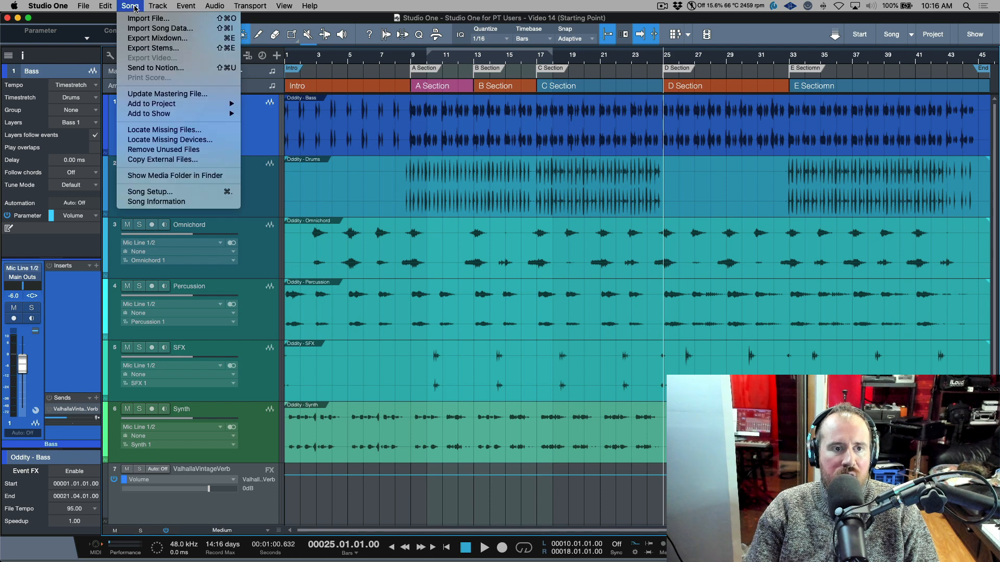
{"action": "left_click", "coordinate": [187, 202]}
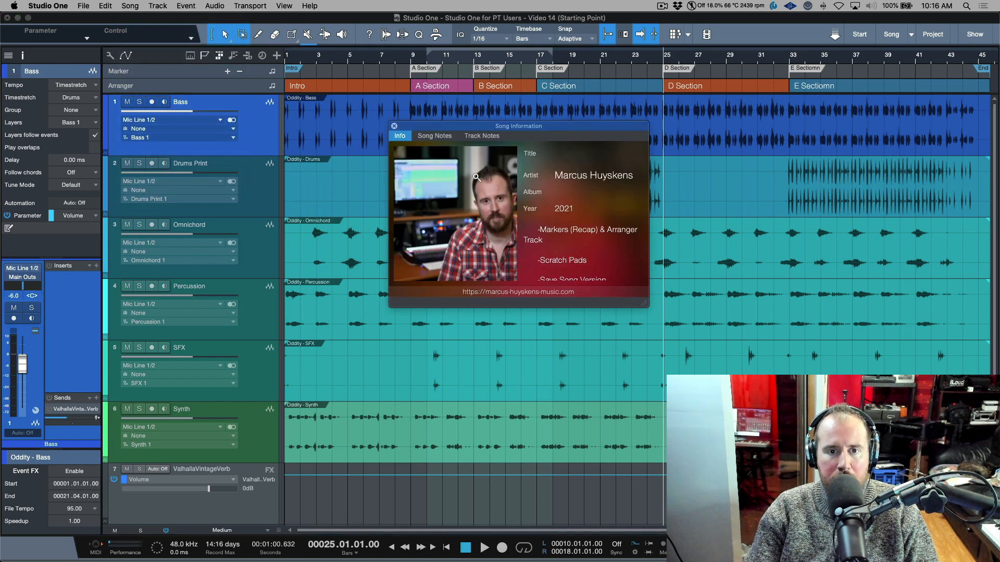
{"action": "left_click", "coordinate": [435, 136]}
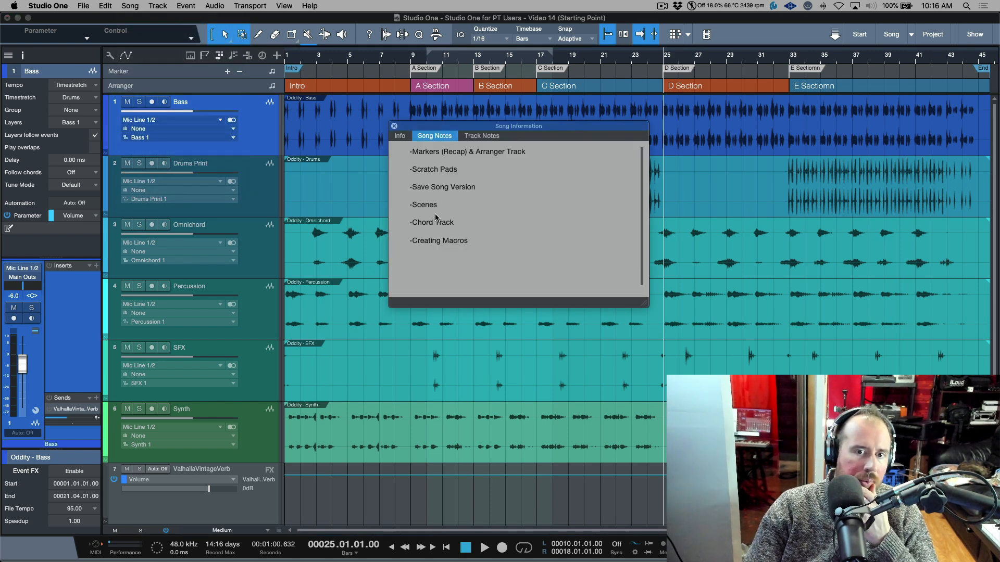
{"action": "left_click", "coordinate": [378, 19]}
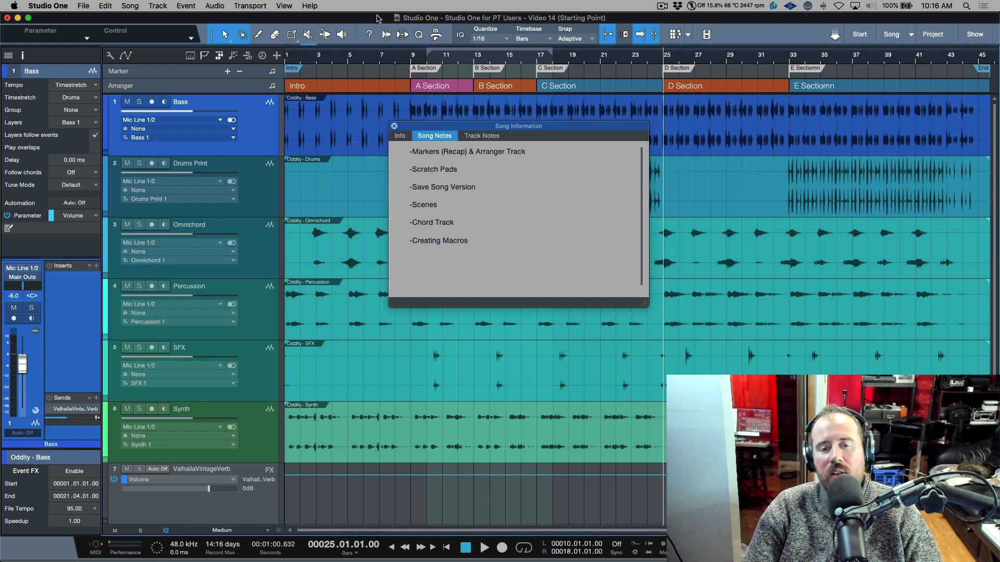
{"action": "left_click", "coordinate": [394, 126]}
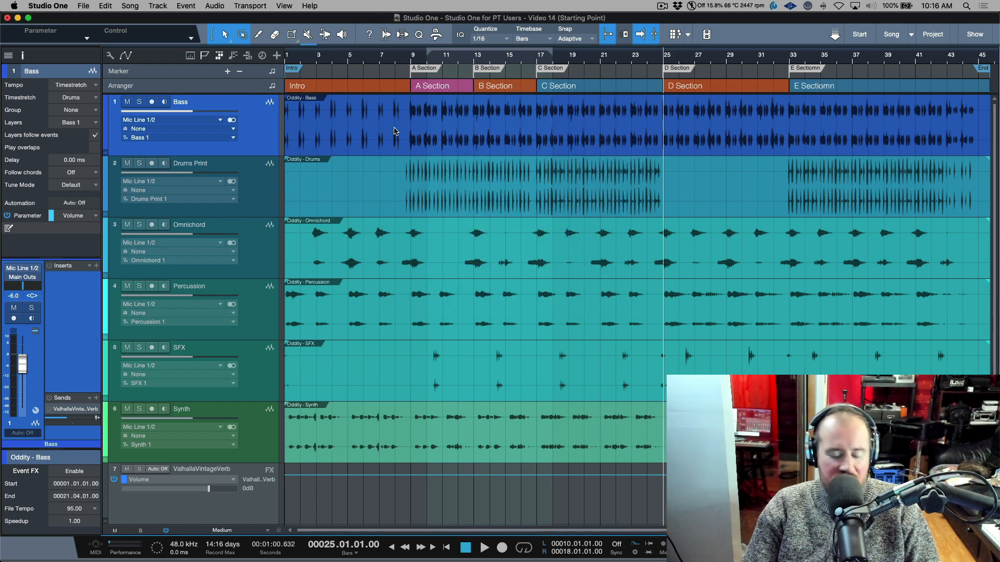
- Show the mix console, save the restored Starting Point song and close it
{"action": "key", "text": "F3"}
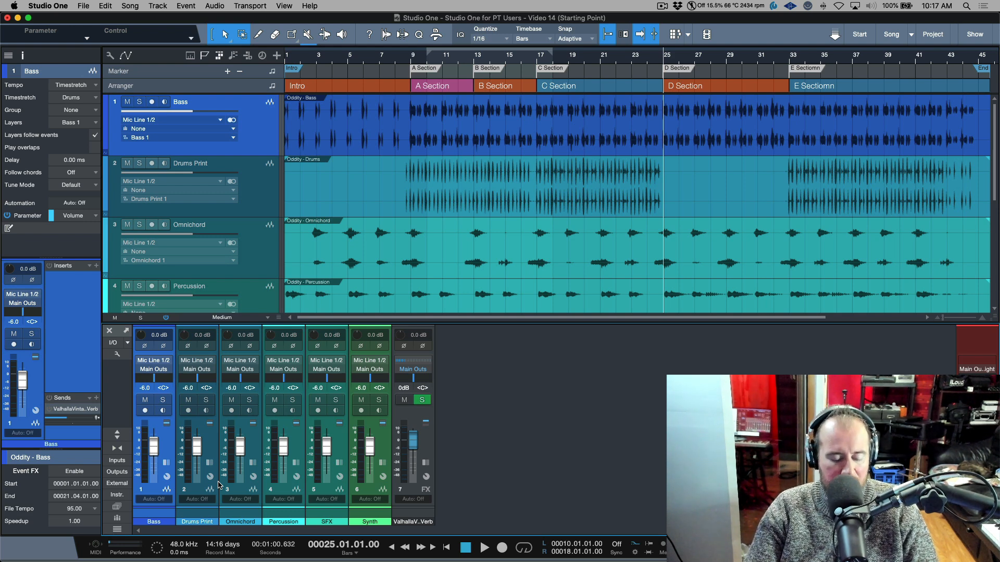
{"action": "key", "text": "super+Tab"}
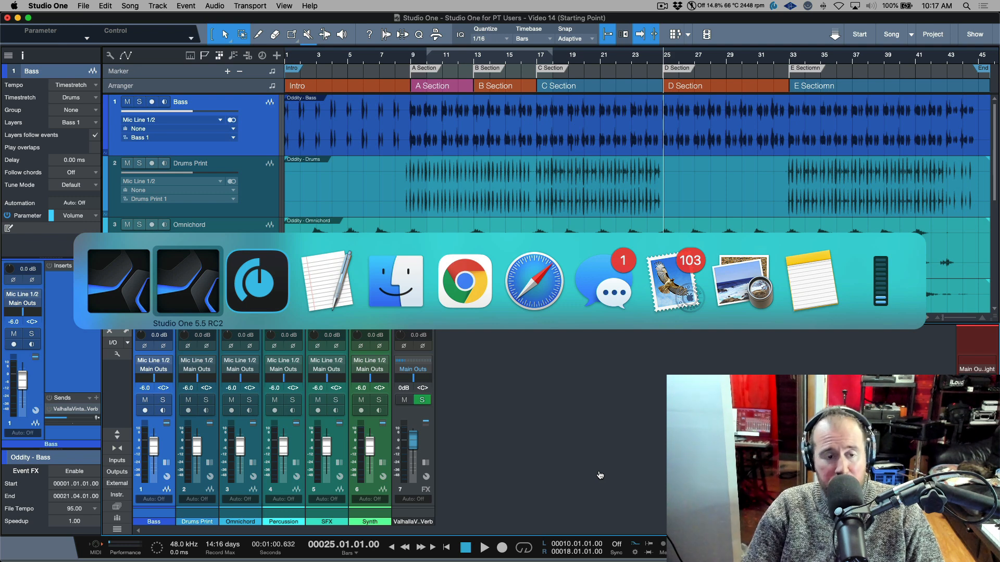
{"action": "key", "text": "super+shift+Tab"}
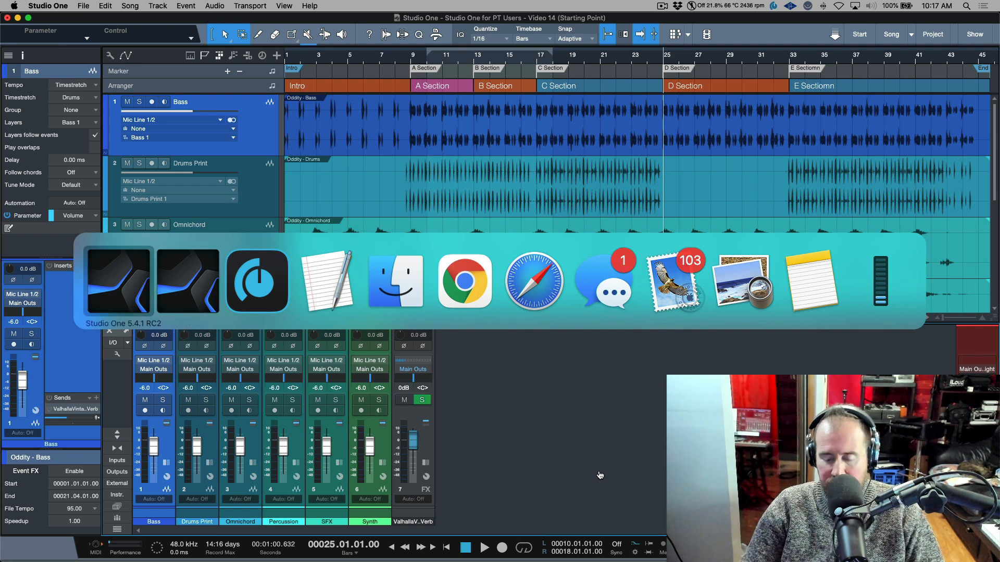
{"action": "key", "text": "super+Tab"}
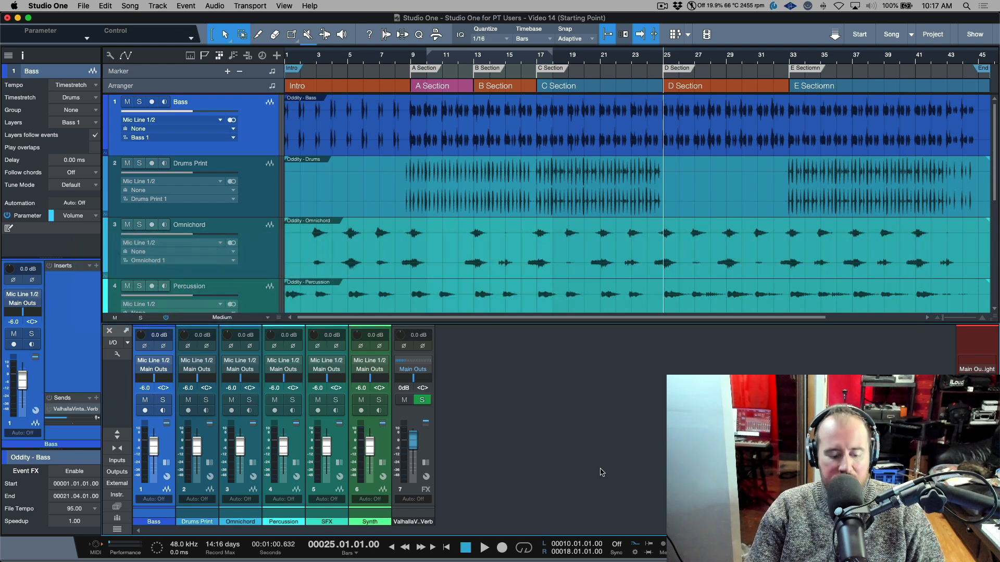
{"action": "key", "text": "super+s"}
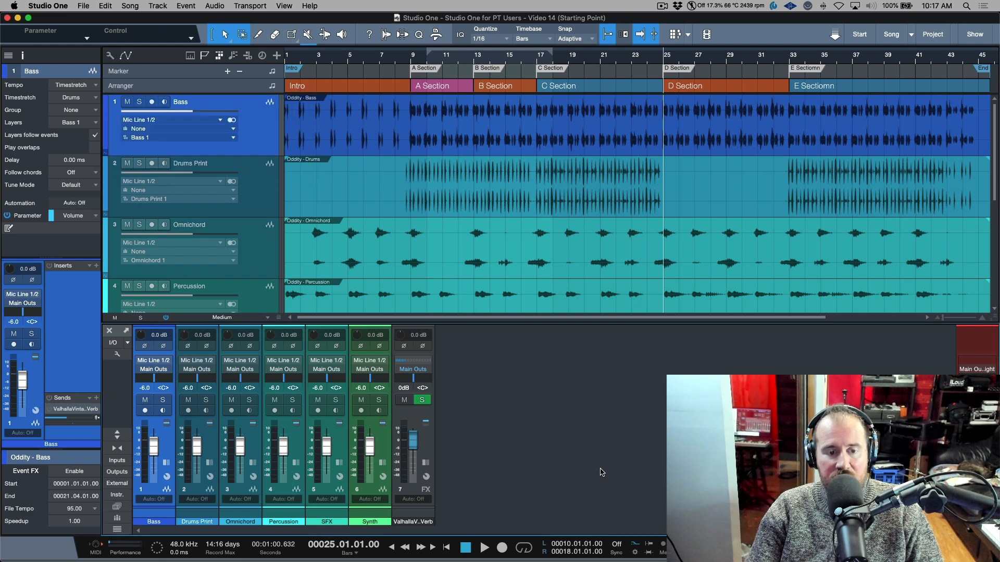
{"action": "key", "text": "super+w"}
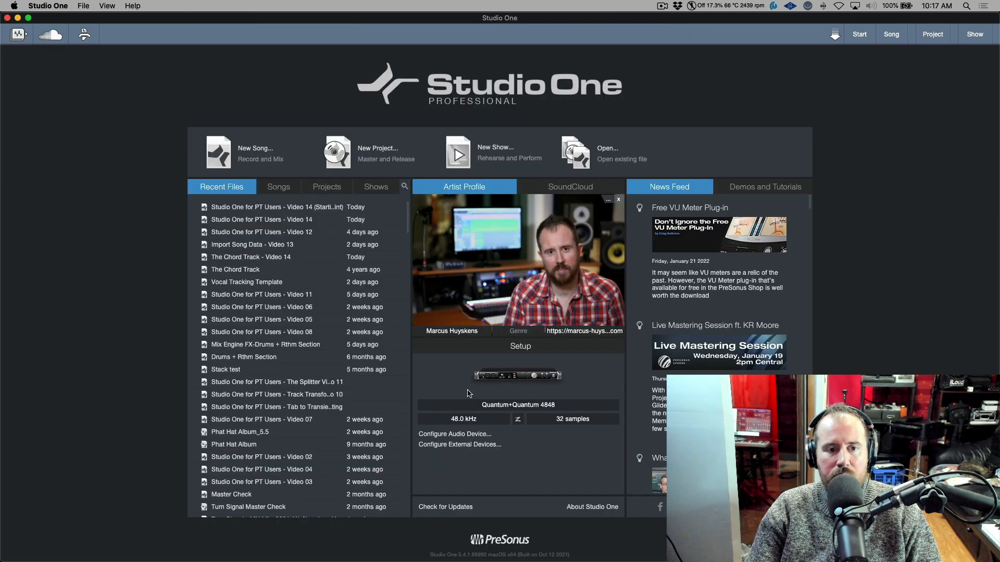
- Switch to Studio One 5.5 RC2 and open the recent song "Studio One for PT Users - Video 14"
{"action": "key", "text": "super+Tab"}
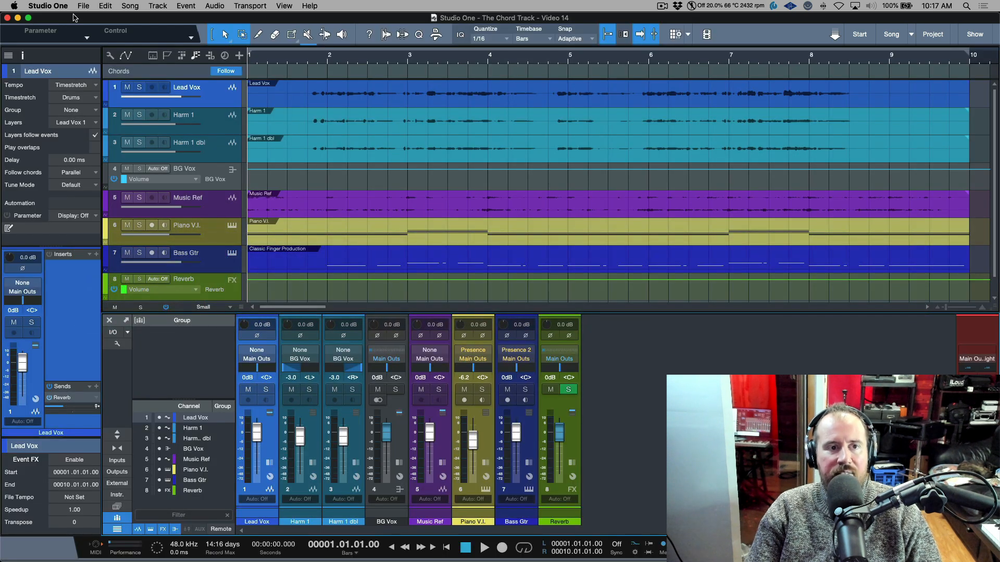
{"action": "left_click", "coordinate": [84, 7]}
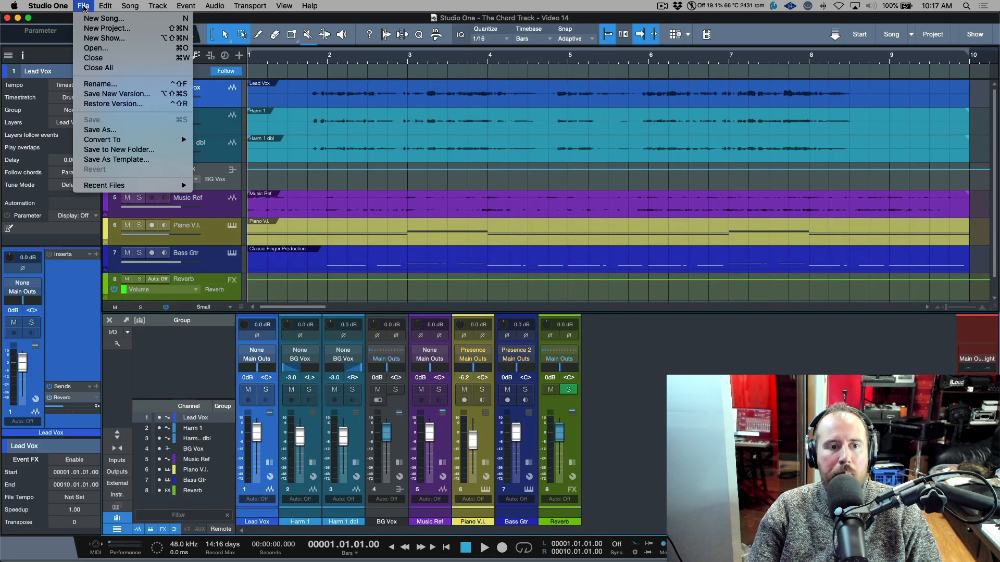
{"action": "mouse_move", "coordinate": [107, 186]}
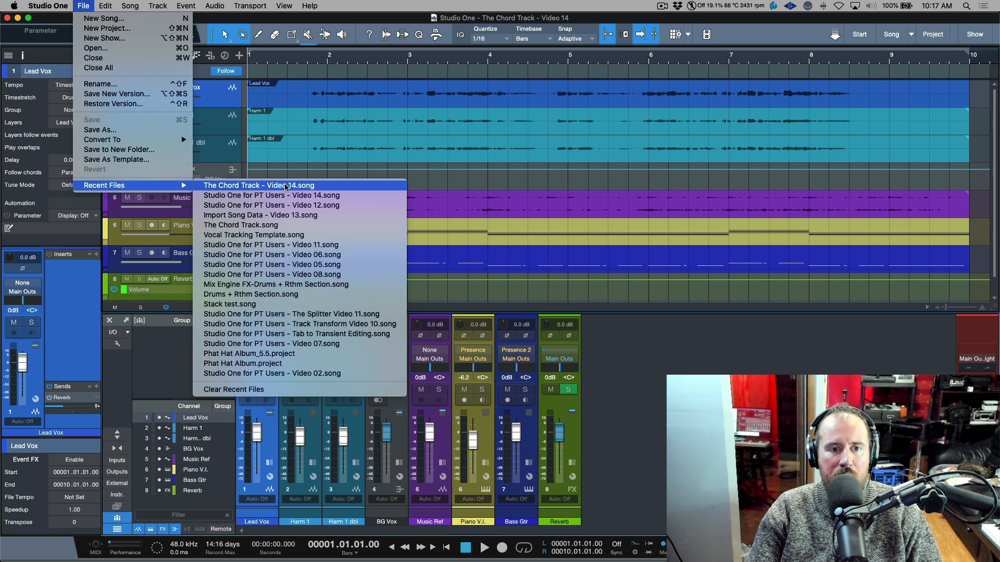
{"action": "left_click", "coordinate": [259, 196]}
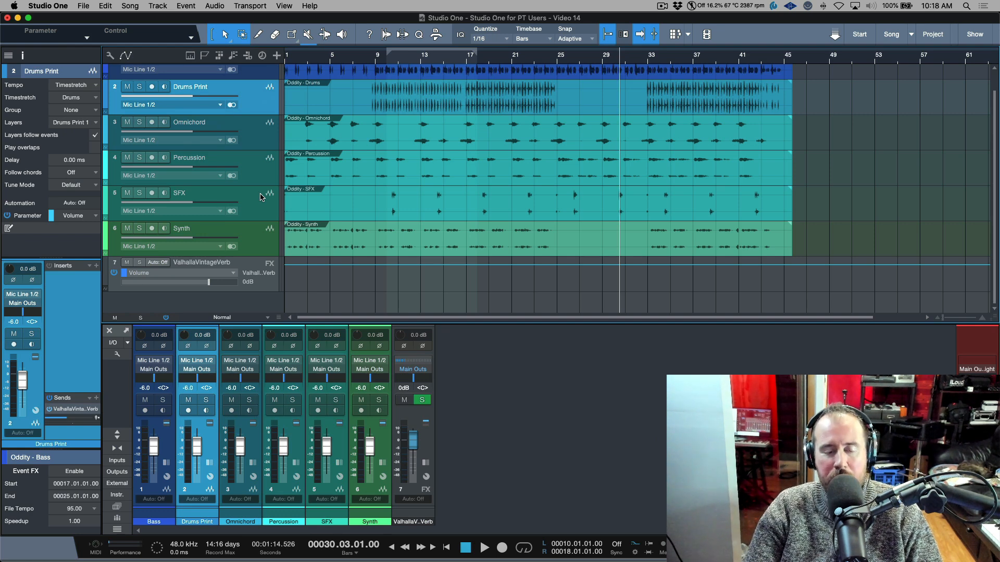
- Show the console's scenes with their recall options, and briefly expand the main output channel before collapsing it
{"action": "left_click", "coordinate": [117, 507]}
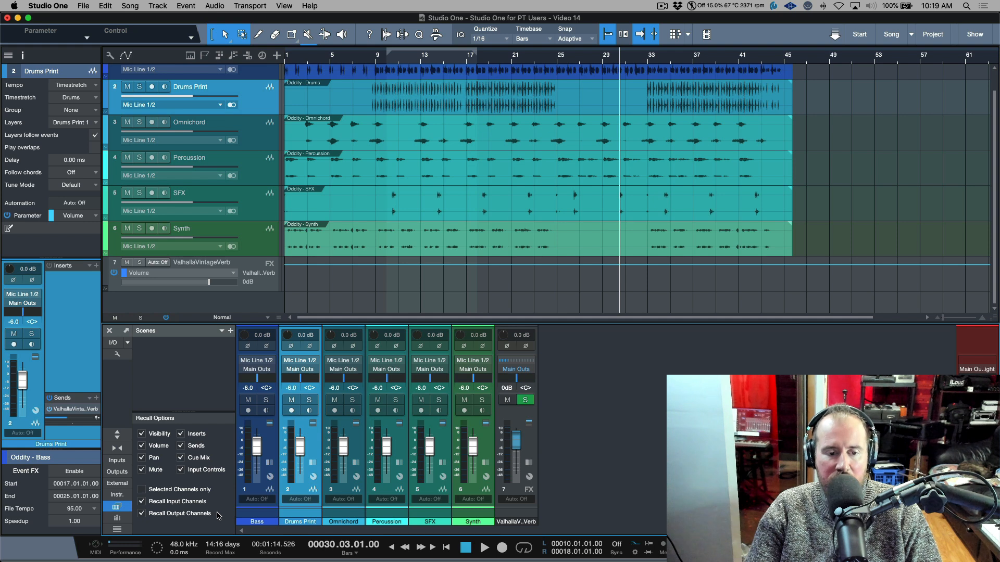
{"action": "left_click", "coordinate": [964, 463]}
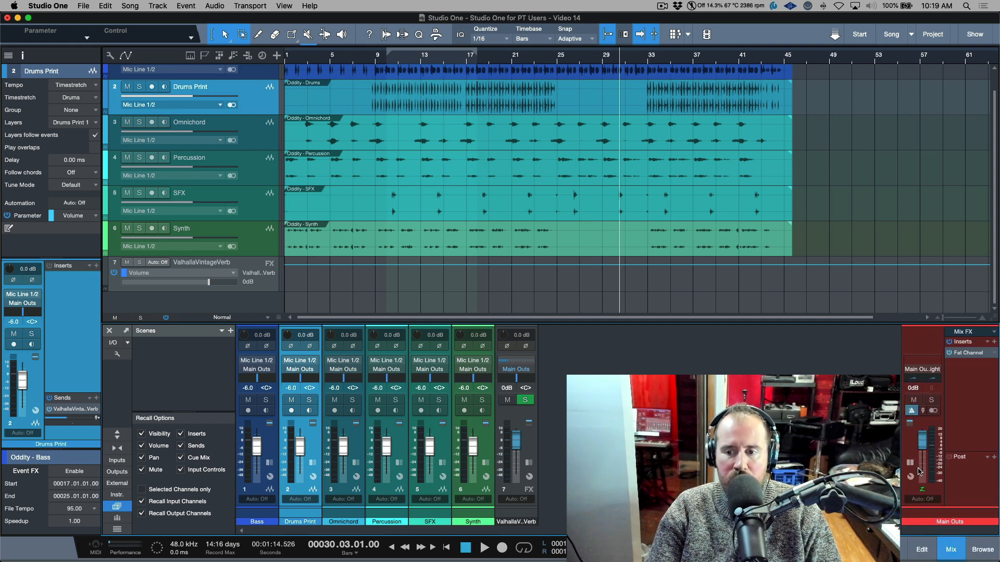
{"action": "left_click", "coordinate": [908, 463]}
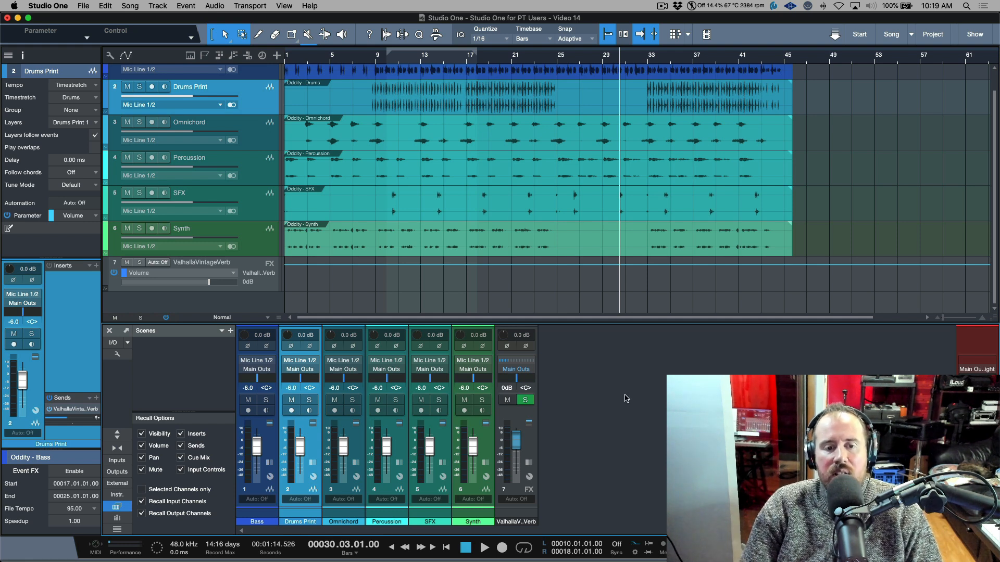
- Fit the whole song in the arrangement, enlarge the console to show inserts and sends, and reduce the track height to Tiny
{"action": "key", "text": "shift+f"}
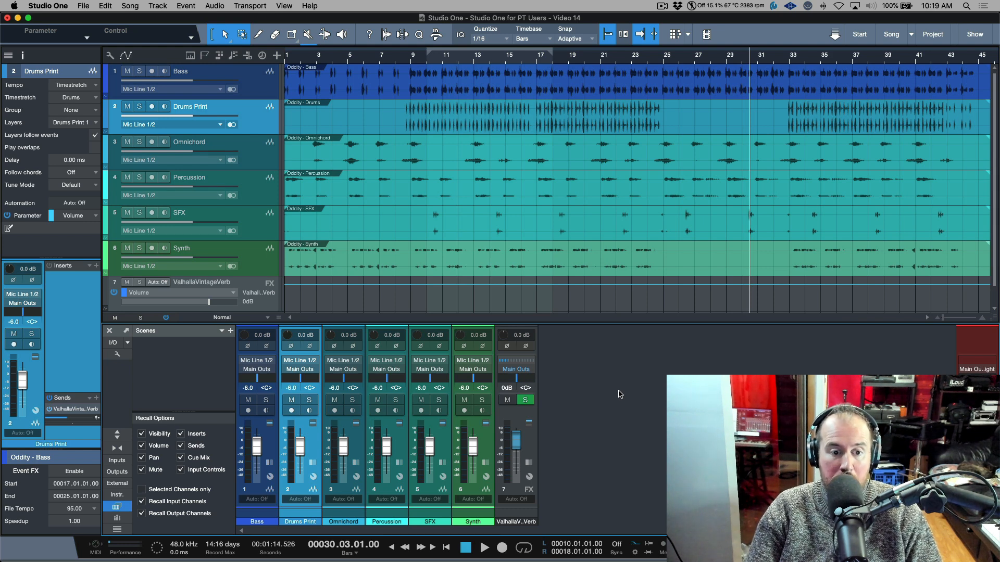
{"action": "key", "text": "shift+F3"}
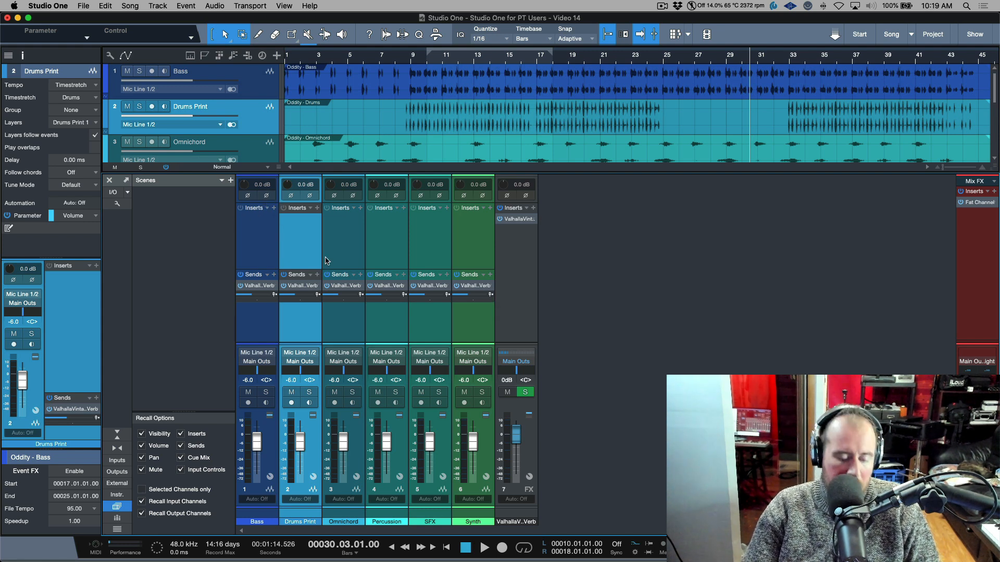
{"action": "key", "text": "shift+w"}
{"action": "key", "text": "shift+w"}
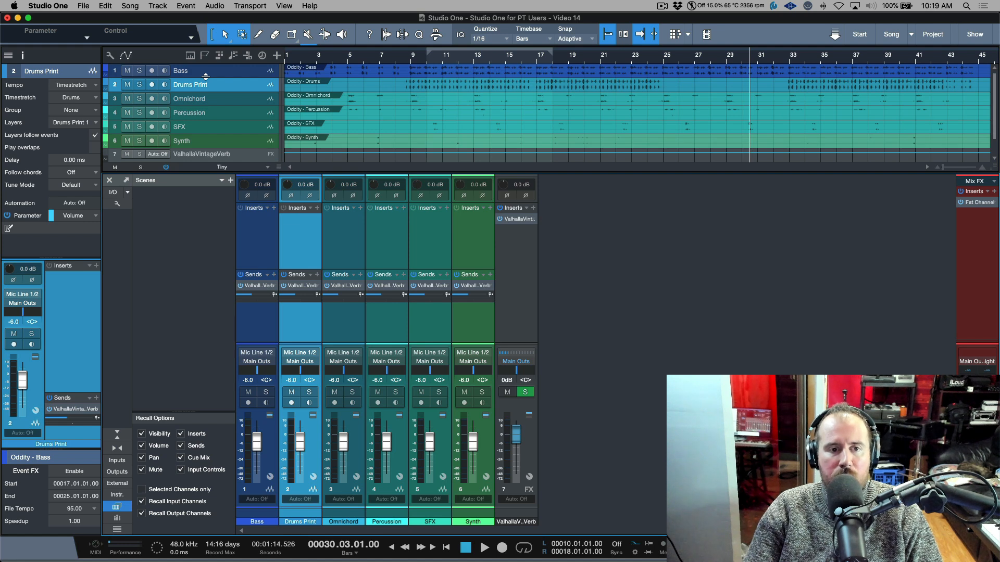
- Save the current console settings as a new scene named "Mix V1.0"
{"action": "left_click", "coordinate": [230, 180]}
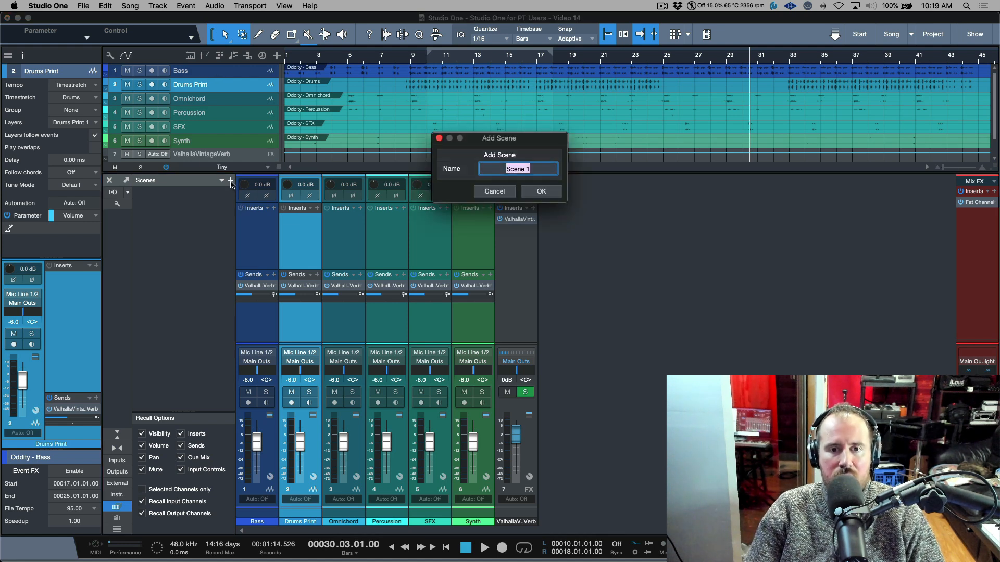
{"action": "type", "text": "Mix V1.0"}
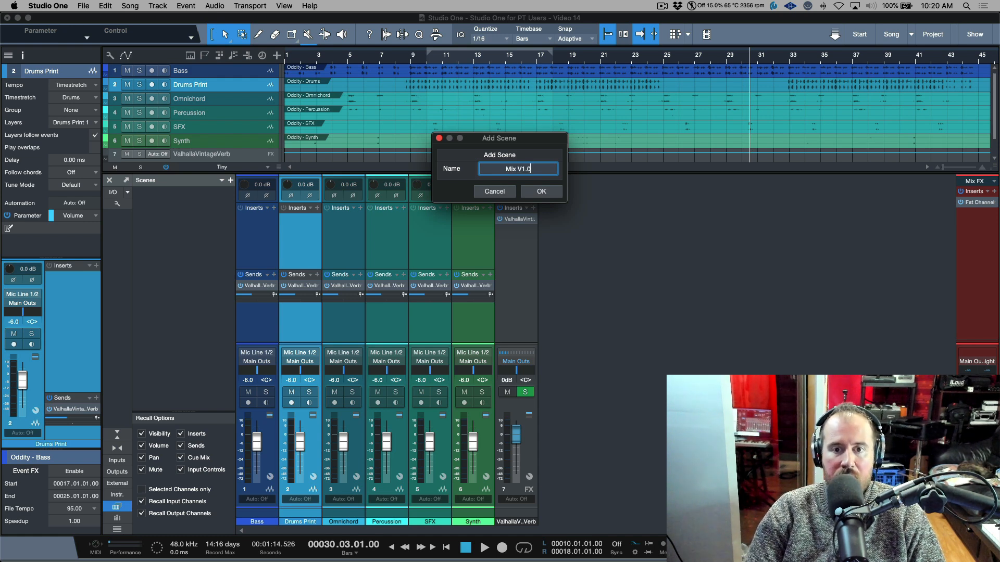
{"action": "key", "text": "Return"}
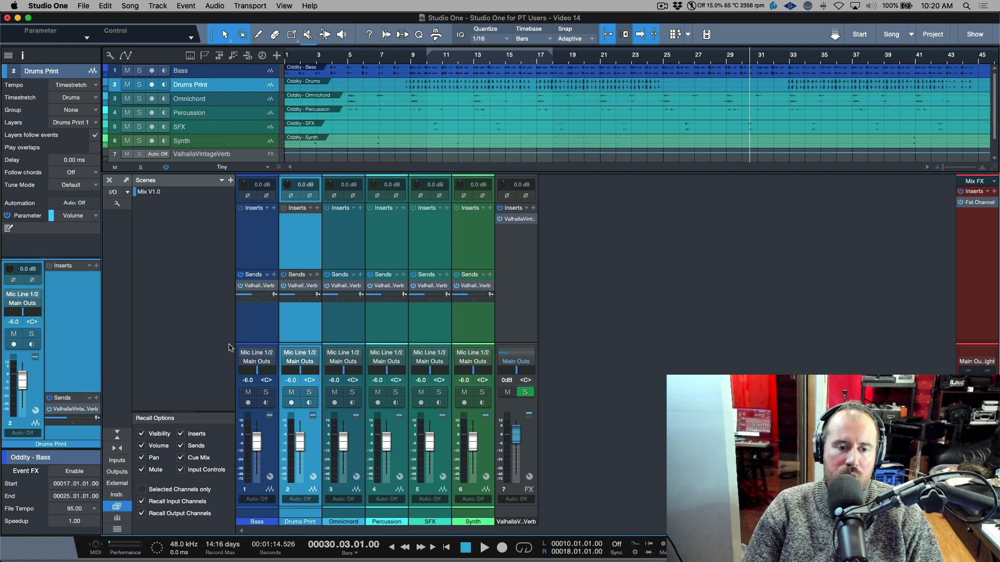
- Select the channels from Bass through Synth, bypass all their sends, and lower their faders together to about -9.5 dB
{"action": "left_click", "coordinate": [254, 335]}
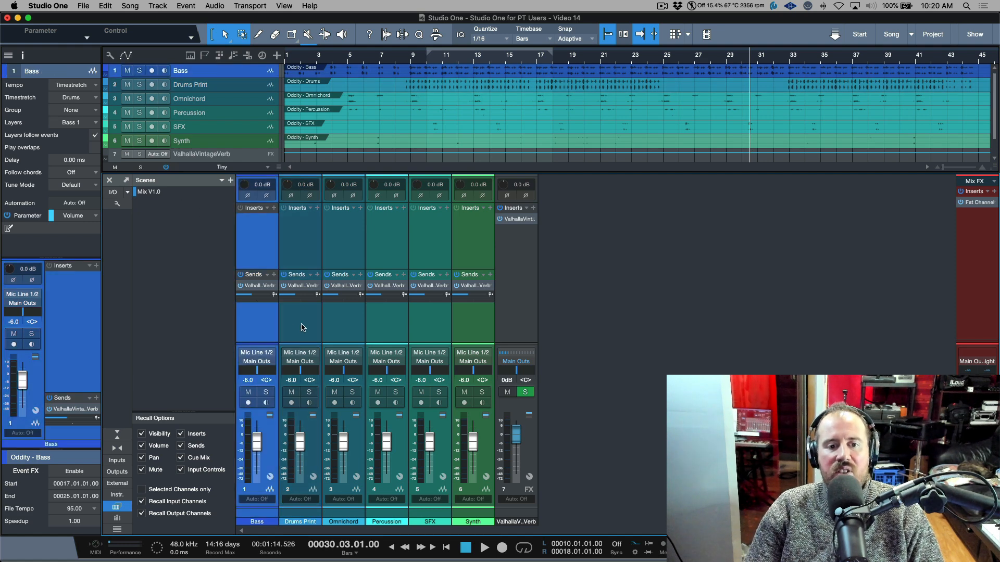
{"action": "left_click", "coordinate": [474, 331], "text": "shift"}
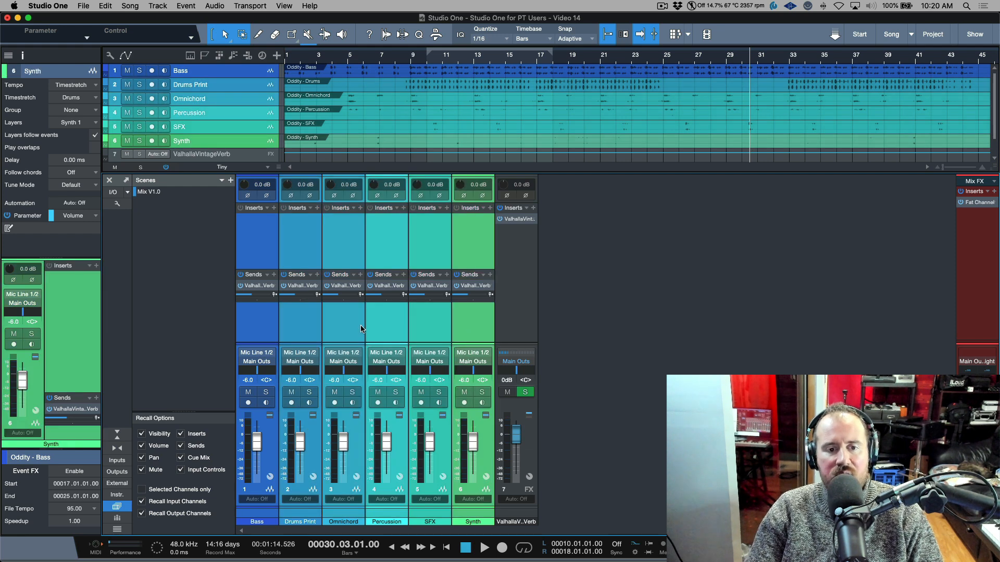
{"action": "left_click", "coordinate": [240, 276]}
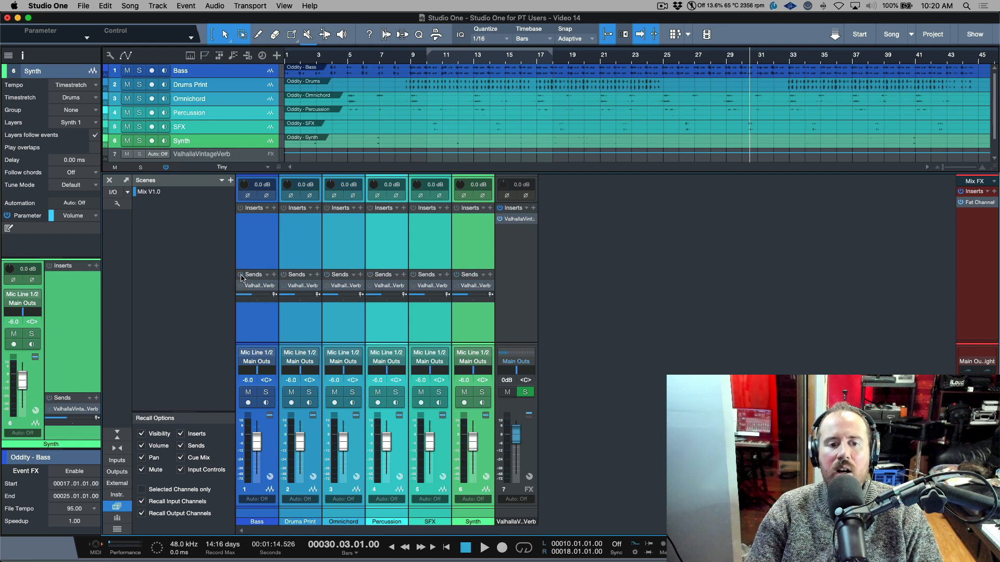
{"action": "left_click_drag", "start_coordinate": [257, 442], "coordinate": [256, 448]}
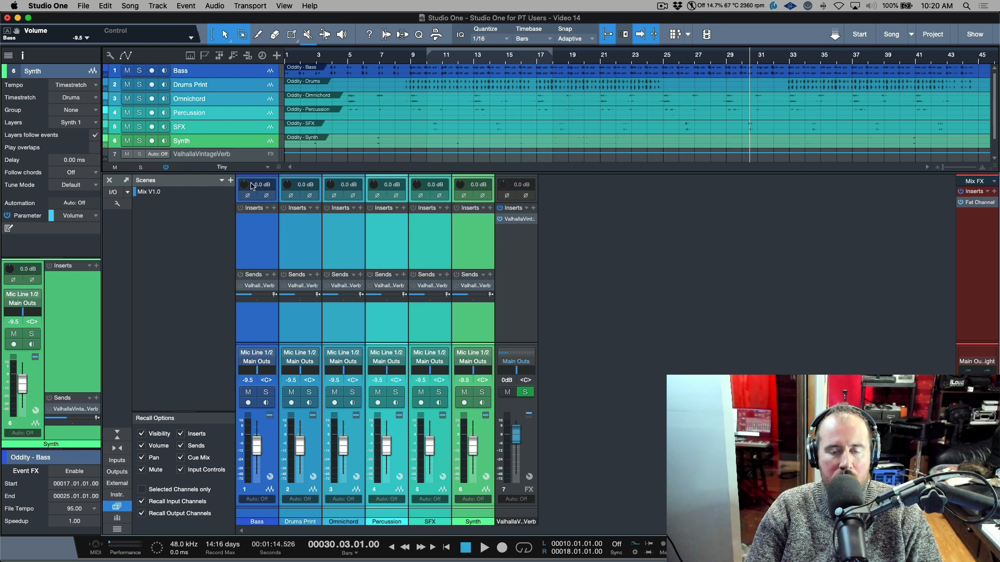
- Pan Bass L38, Drums Print L32, Omnichord R9, Percussion L24, SFX R38, Synth R32; lower Percussion to about -11.7 dB and the reverb to about -7.8 dB
{"action": "left_click", "coordinate": [388, 323]}
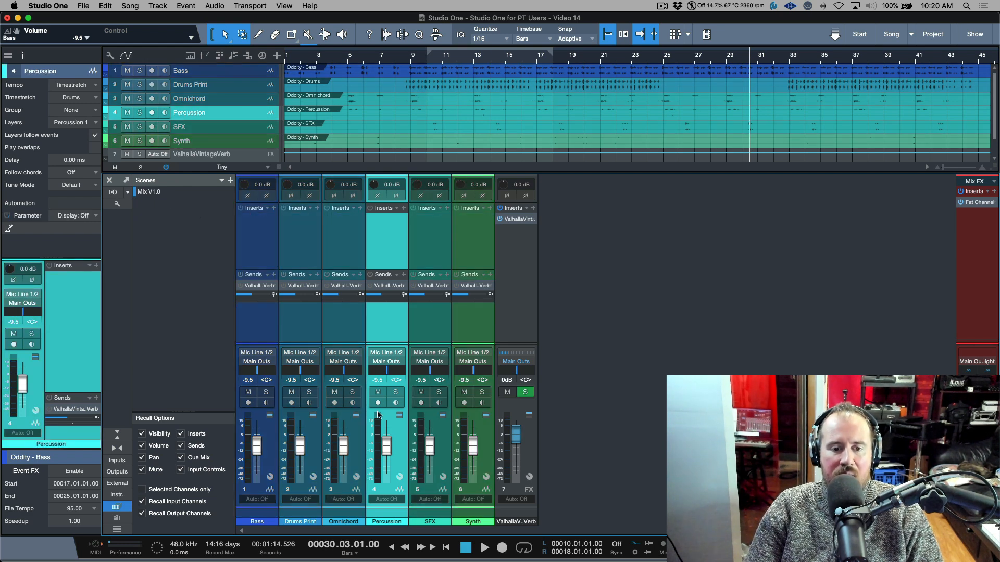
{"action": "left_click_drag", "start_coordinate": [384, 440], "coordinate": [383, 442]}
{"action": "left_click_drag", "start_coordinate": [385, 371], "coordinate": [253, 371]}
{"action": "left_click_drag", "start_coordinate": [440, 371], "coordinate": [485, 370]}
{"action": "left_click_drag", "start_coordinate": [519, 434], "coordinate": [519, 444]}
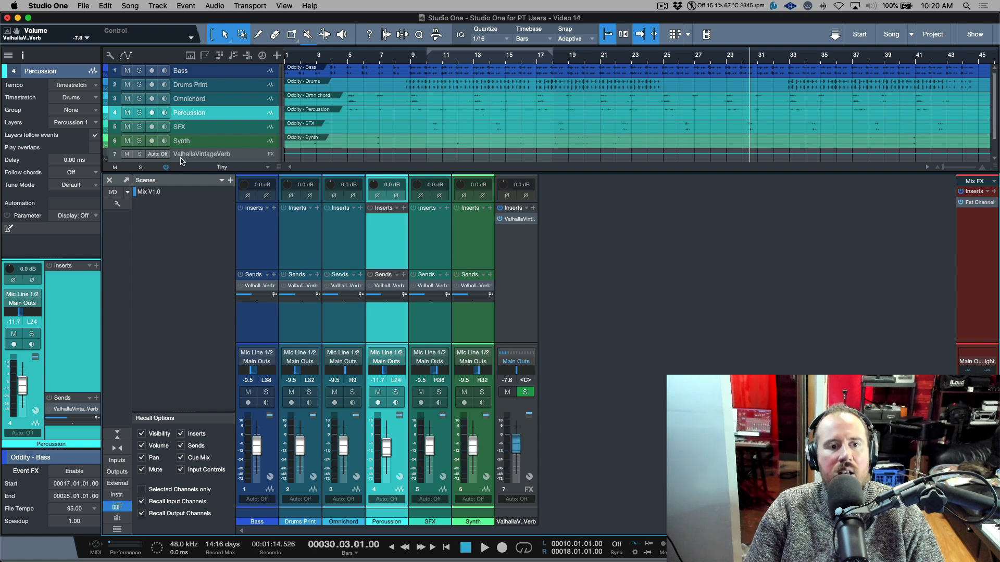
- Save the changed console settings as a new scene named "Mix V1.1"
{"action": "left_click", "coordinate": [230, 182]}
{"action": "type", "text": "Mi"}
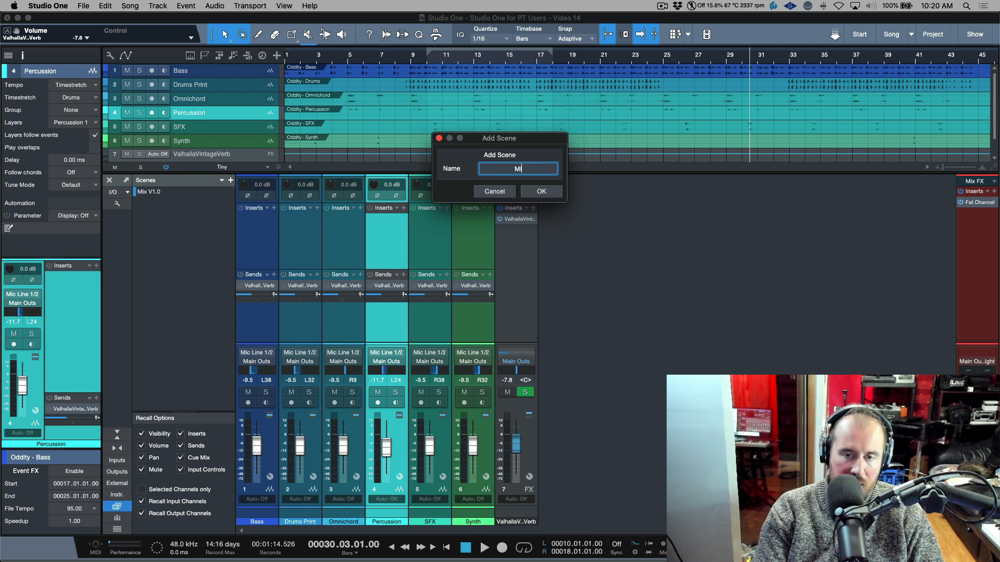
{"action": "type", "text": "x V1.1"}
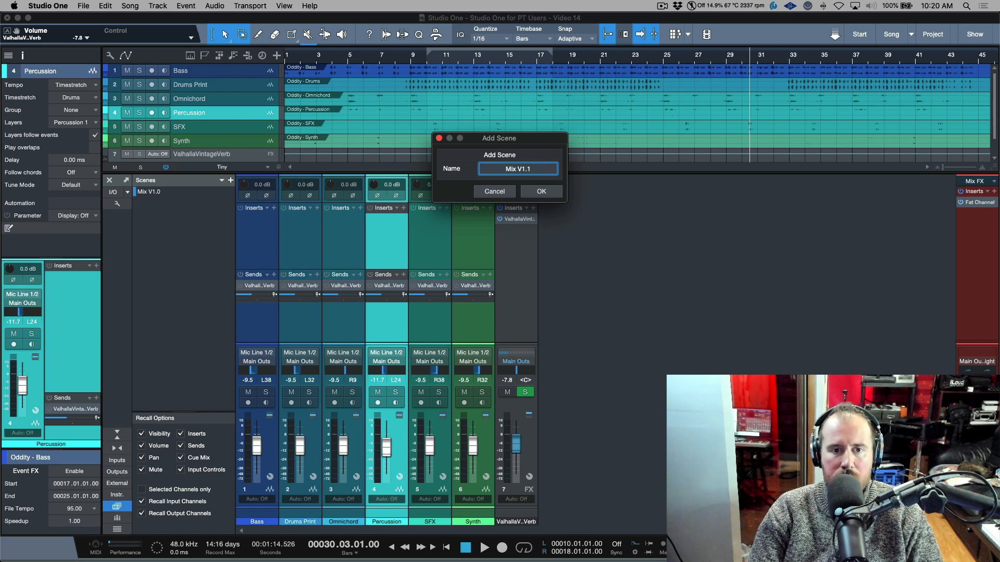
{"action": "key", "text": "Return"}
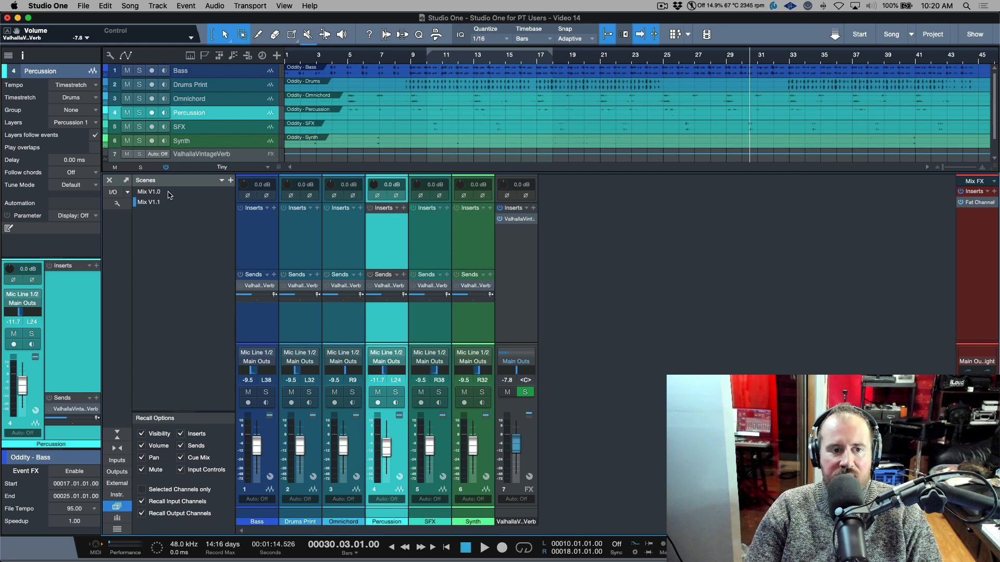
- Play the song from the loop start at bar 10, recalling scenes Mix V1.0 and Mix V1.1 to compare them, and stop playback
{"action": "key", "text": "KP_1"}
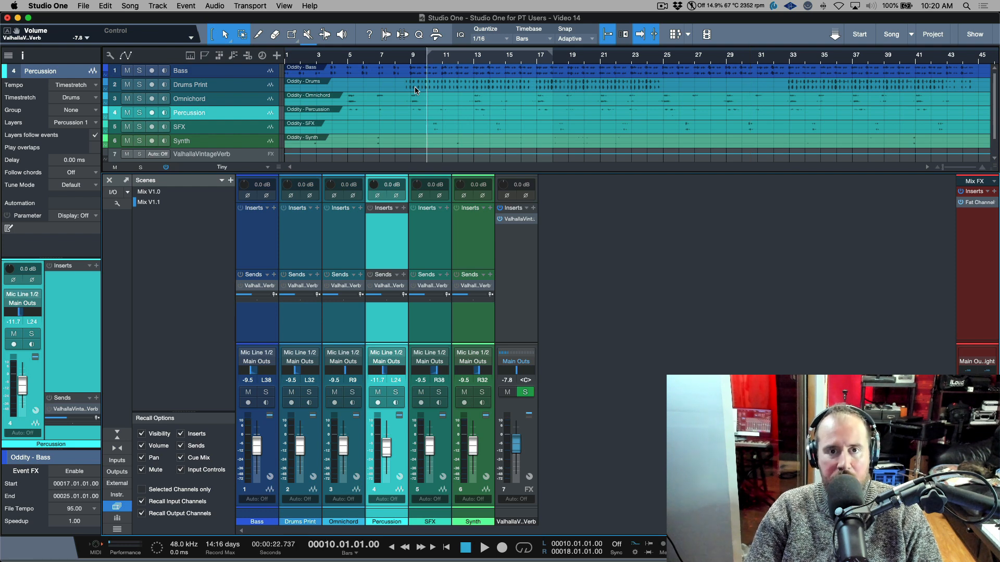
{"action": "key", "text": "space"}
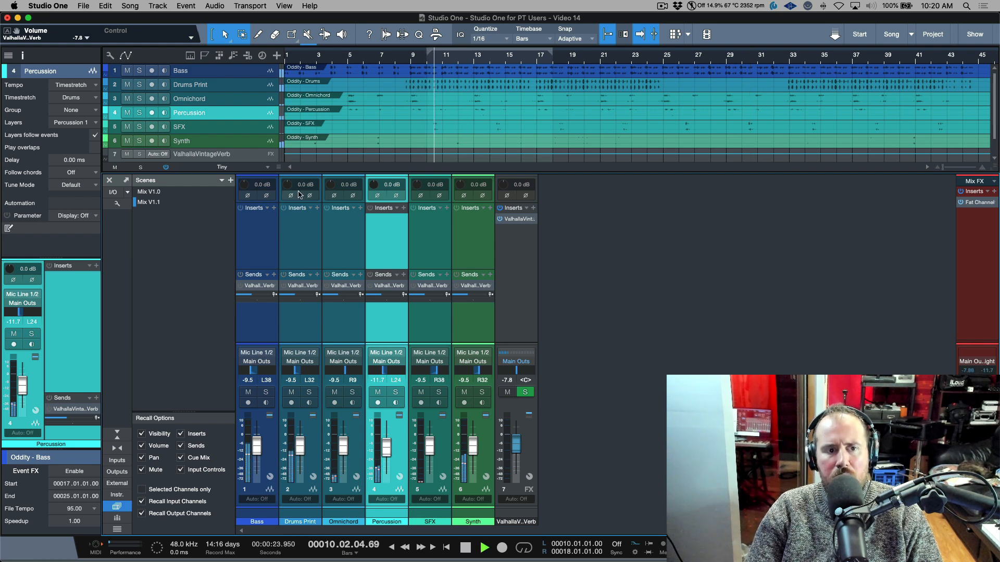
{"action": "left_click", "coordinate": [154, 193]}
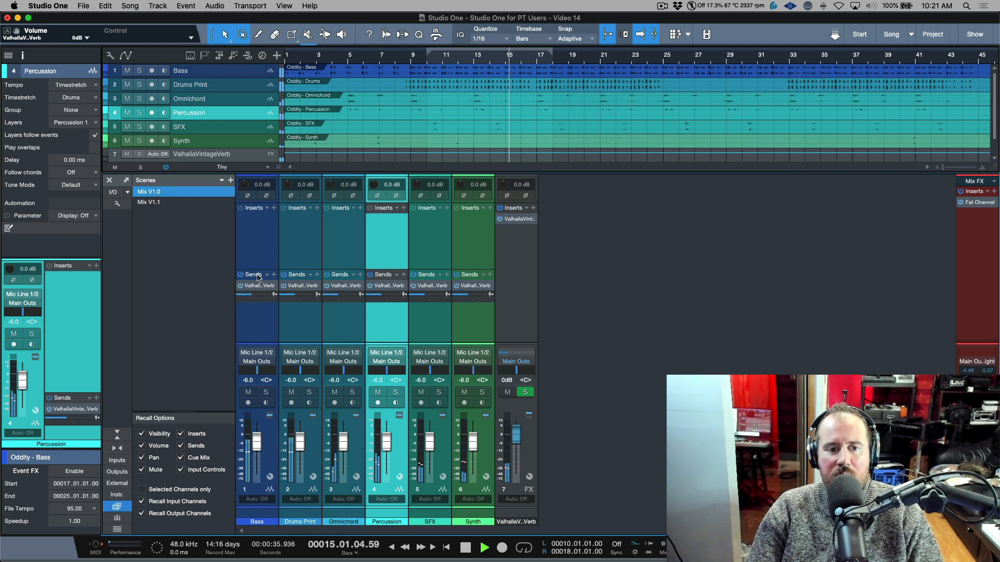
{"action": "left_click", "coordinate": [176, 204]}
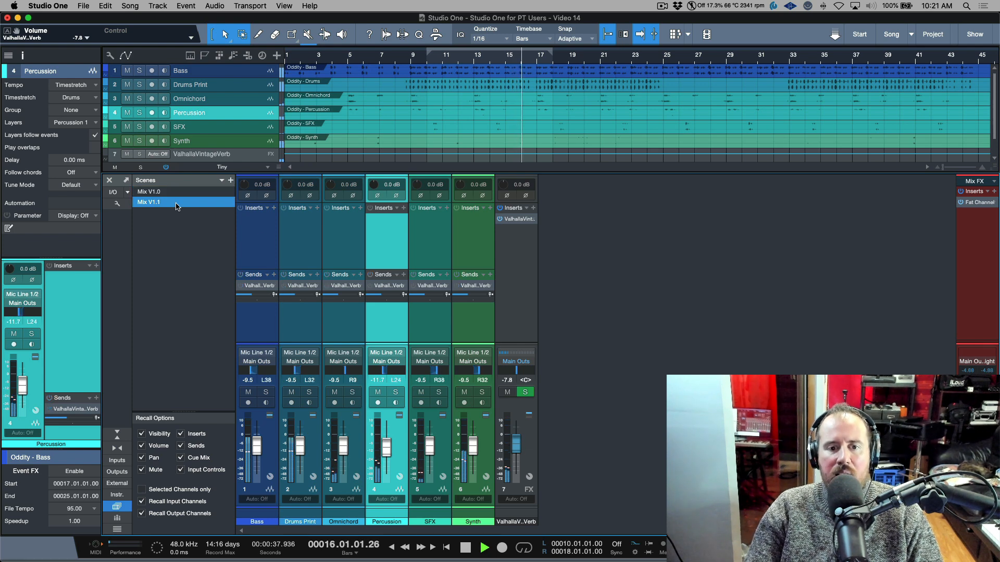
{"action": "key", "text": "space"}
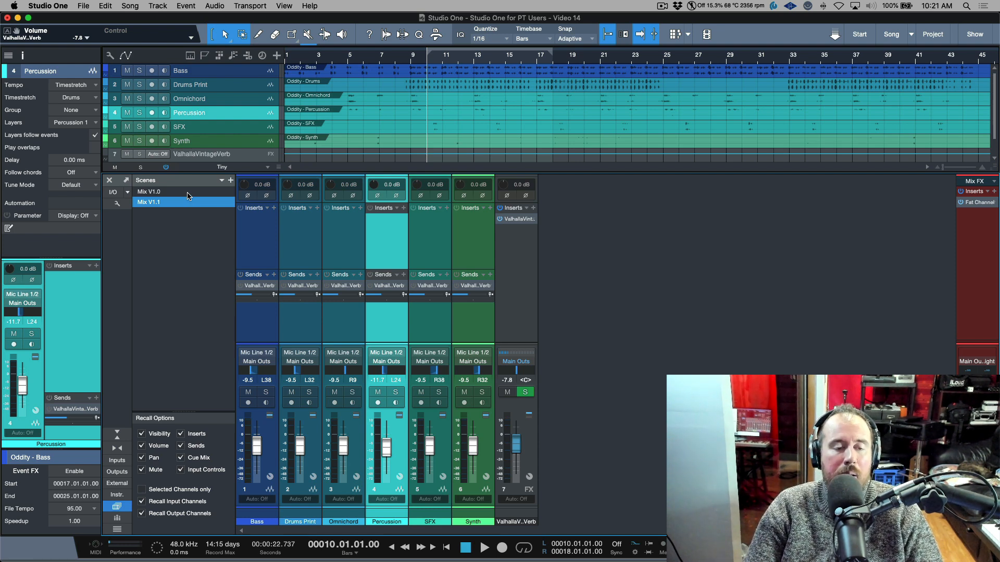
- Recall scene Mix V1.0 and set the reverb sends of the selected Bass through Synth channels to about -23.5 dB
{"action": "left_click", "coordinate": [188, 196]}
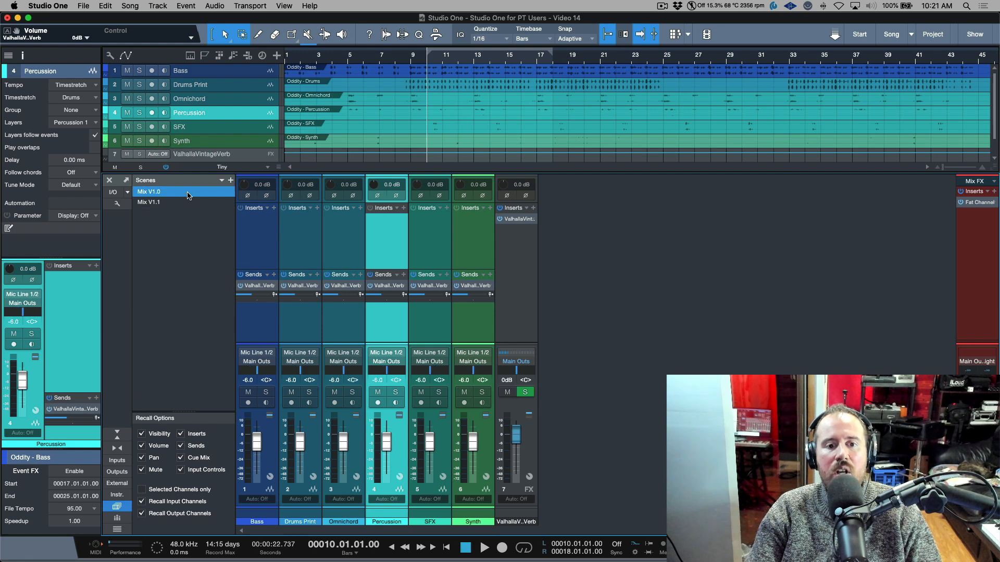
{"action": "left_click", "coordinate": [249, 252]}
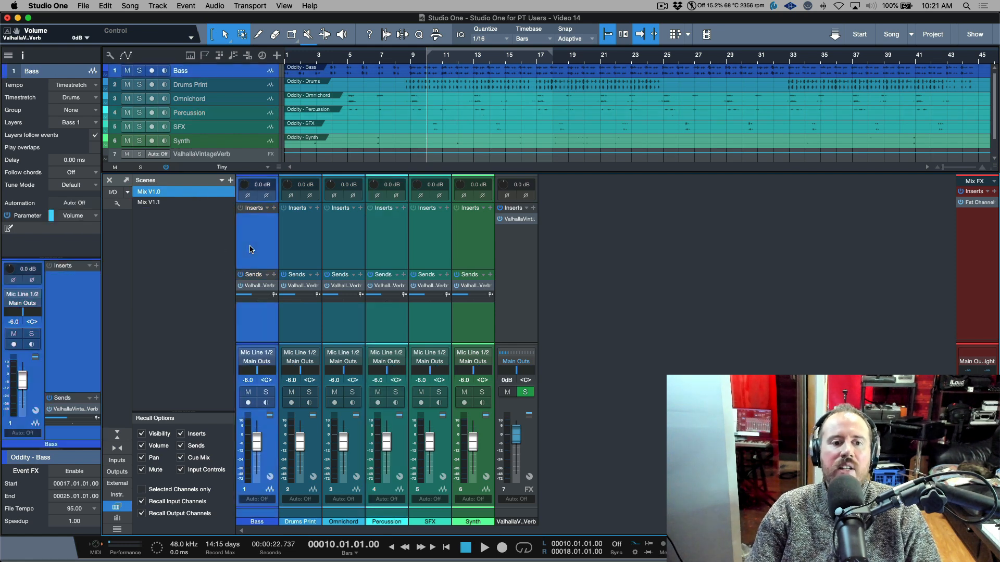
{"action": "left_click", "coordinate": [473, 253], "text": "shift"}
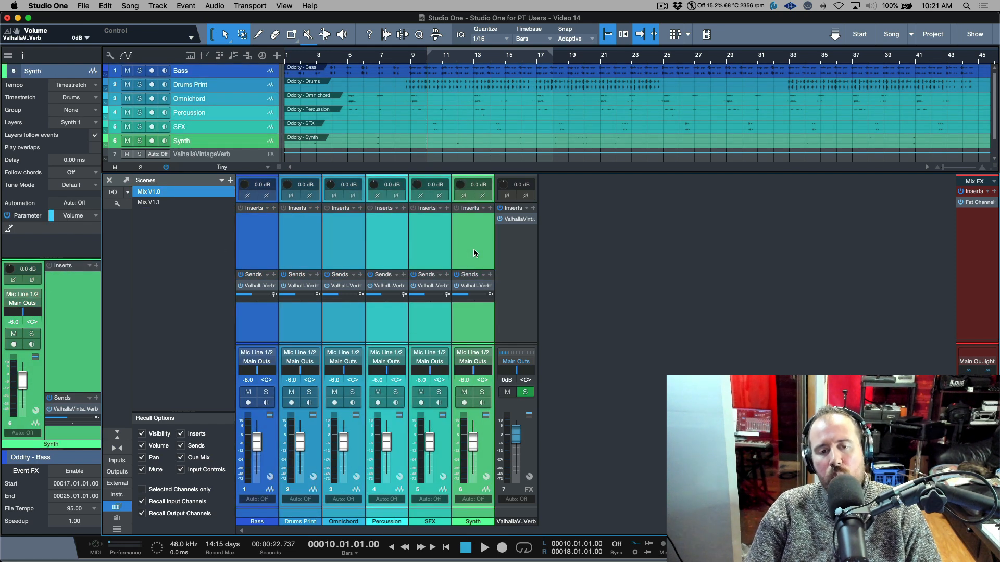
{"action": "left_click_drag", "start_coordinate": [476, 294], "coordinate": [475, 317]}
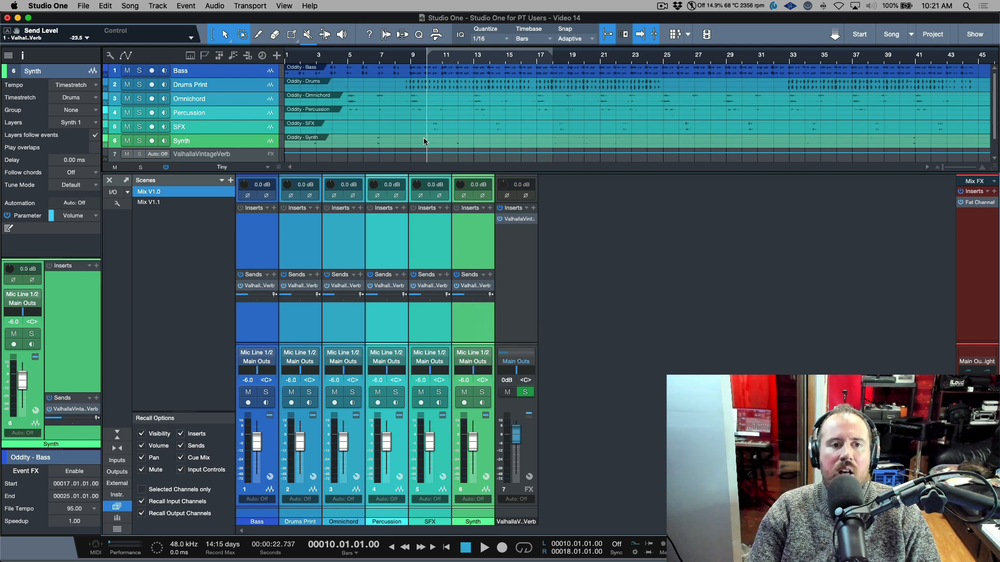
- Enlarge the Drums Print track, show its volume automation, and lower the range from bar 17 to 25 to about -11.6 dB
{"action": "left_click", "coordinate": [234, 88]}
{"action": "key", "text": "z"}
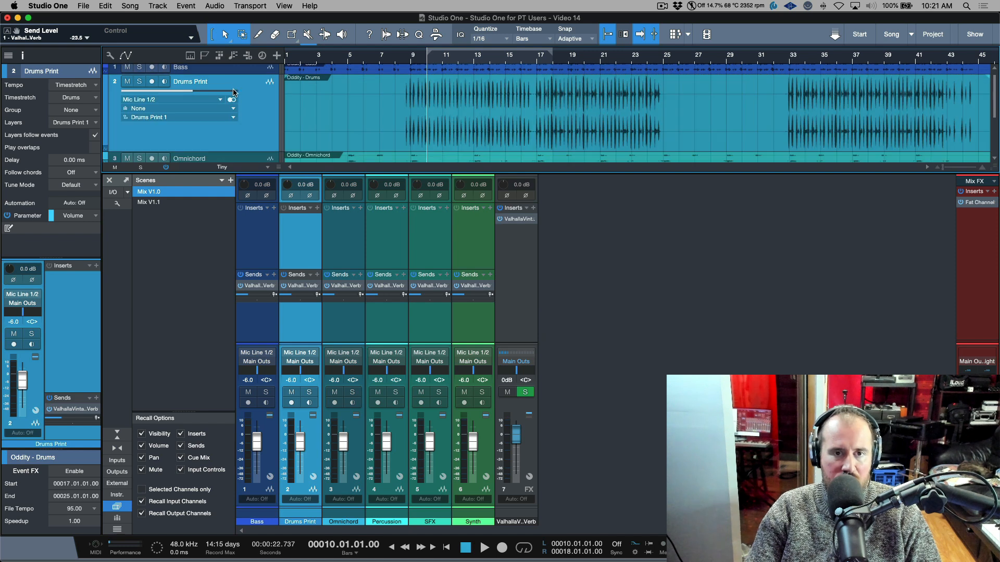
{"action": "key", "text": "a"}
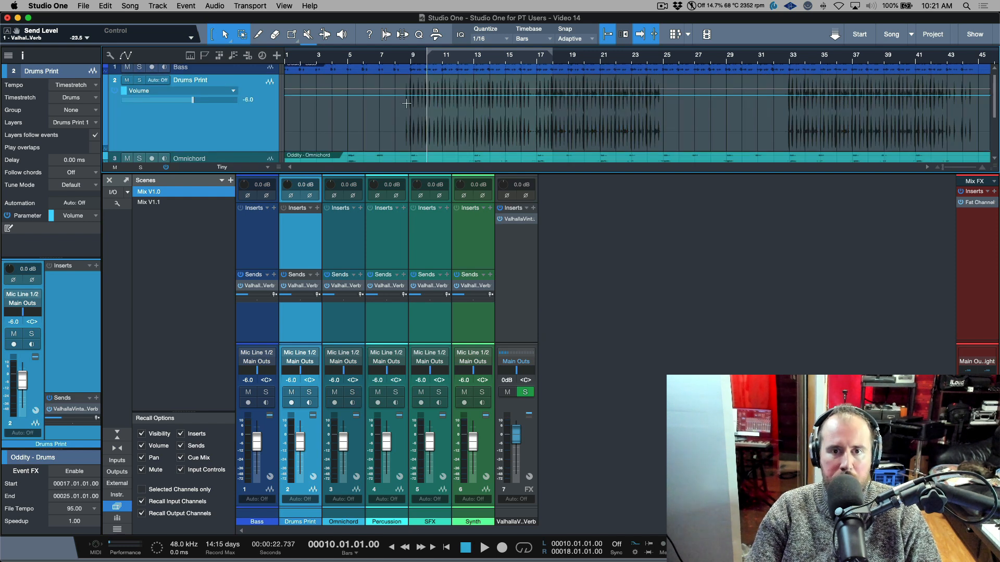
{"action": "left_click_drag", "start_coordinate": [537, 92], "coordinate": [663, 94]}
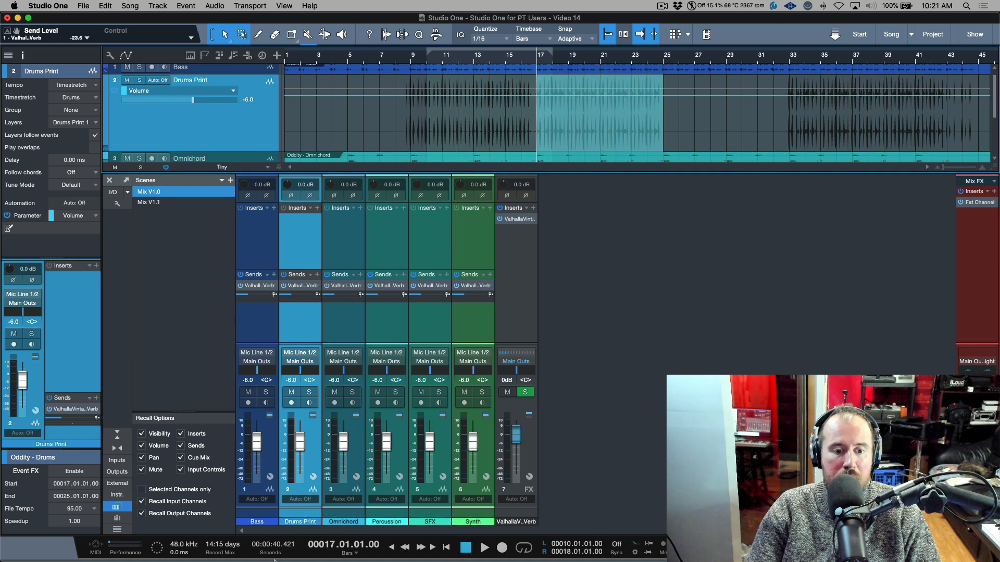
{"action": "left_click_drag", "start_coordinate": [617, 86], "coordinate": [620, 94]}
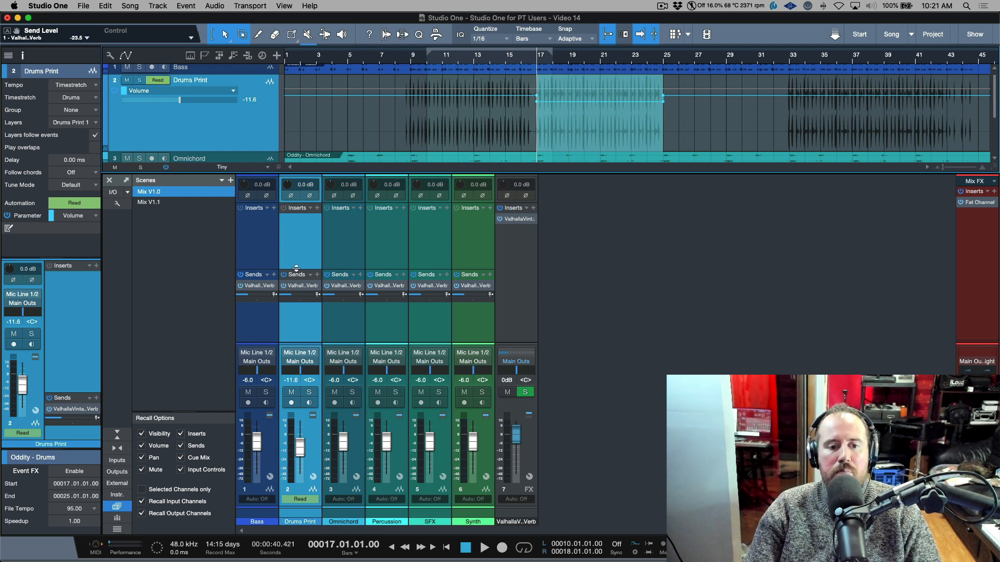
- Lower the reverb channel to about -2.6 dB and pan Synth R35, SFX L32, Percussion R12, Drums Print L21 and Bass L18
{"action": "left_click_drag", "start_coordinate": [515, 440], "coordinate": [515, 447]}
{"action": "left_click_drag", "start_coordinate": [479, 371], "coordinate": [397, 372]}
{"action": "left_click_drag", "start_coordinate": [300, 373], "coordinate": [249, 374]}
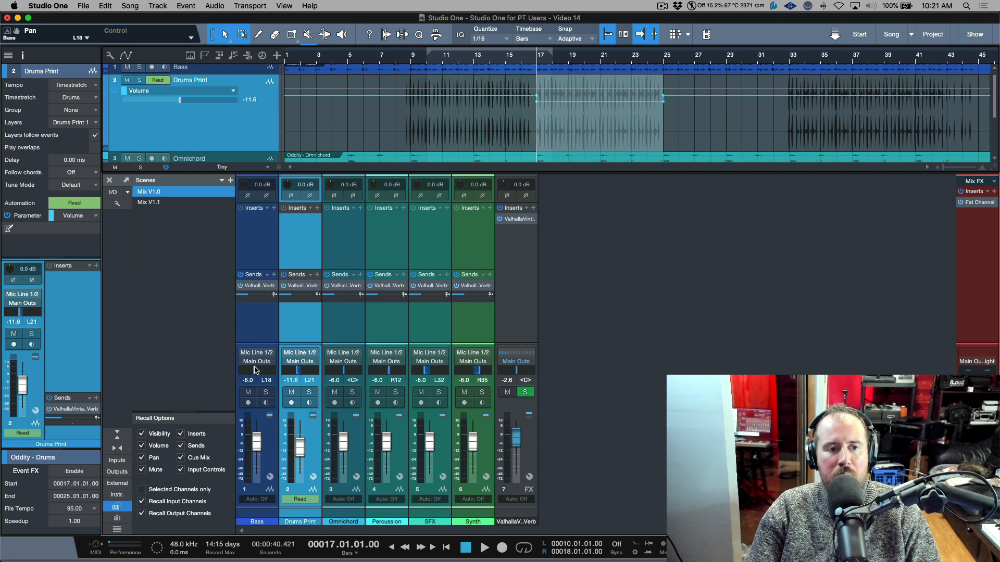
- Save the automated and re-panned mix as a new scene named "Mix V1.2"
{"action": "left_click", "coordinate": [231, 181]}
{"action": "type", "text": "Mix V1.2"}
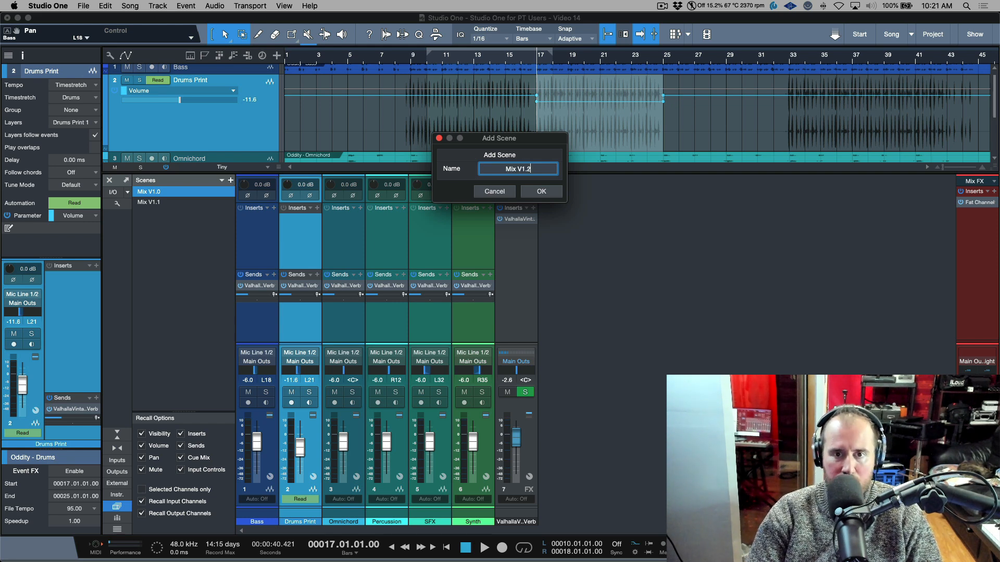
{"action": "key", "text": "Return"}
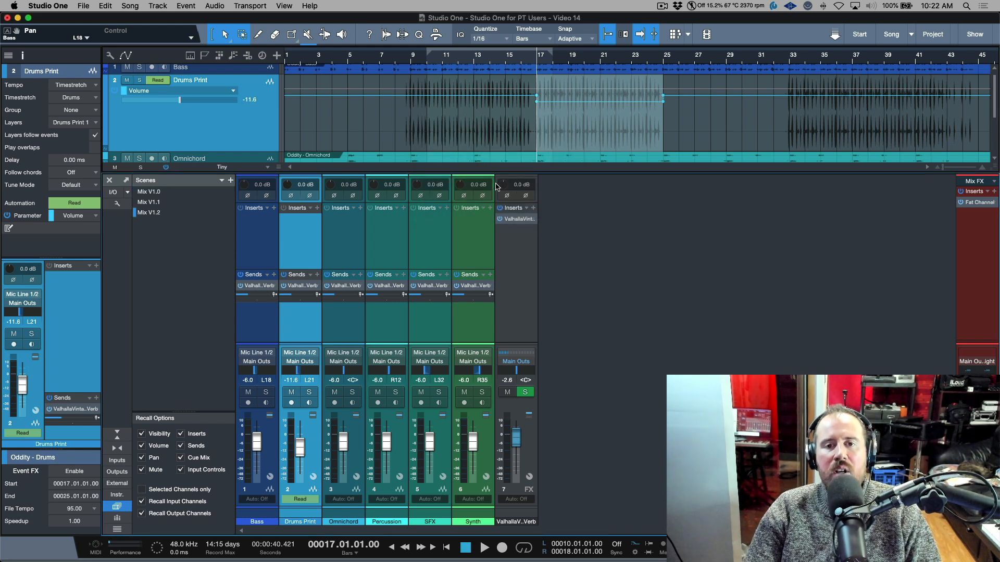
- Play from bar 17 while recalling scenes Mix V1.0, Mix V1.1 and Mix V1.2 in turn to compare them, and stop playback
{"action": "key", "text": "space"}
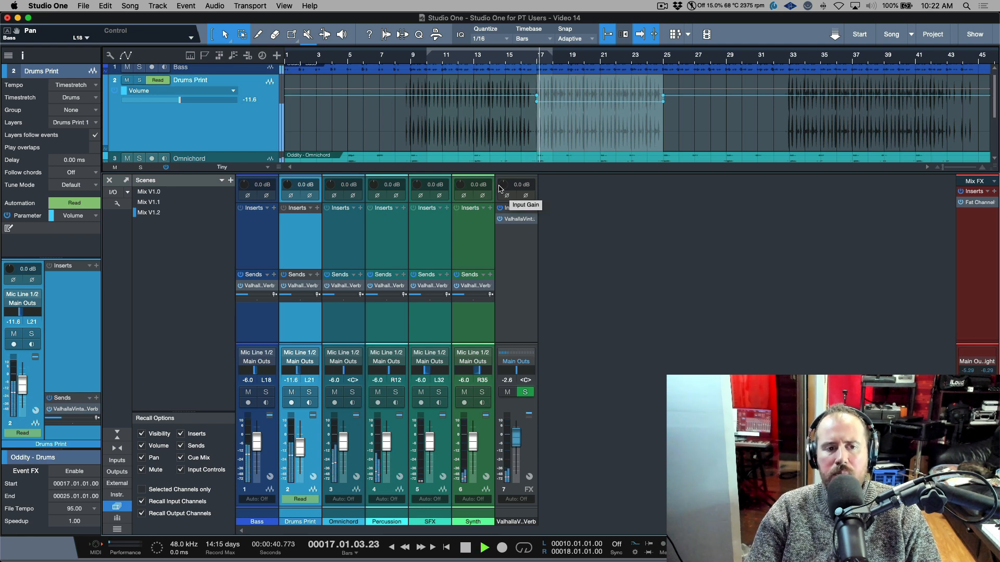
{"action": "left_click", "coordinate": [157, 193]}
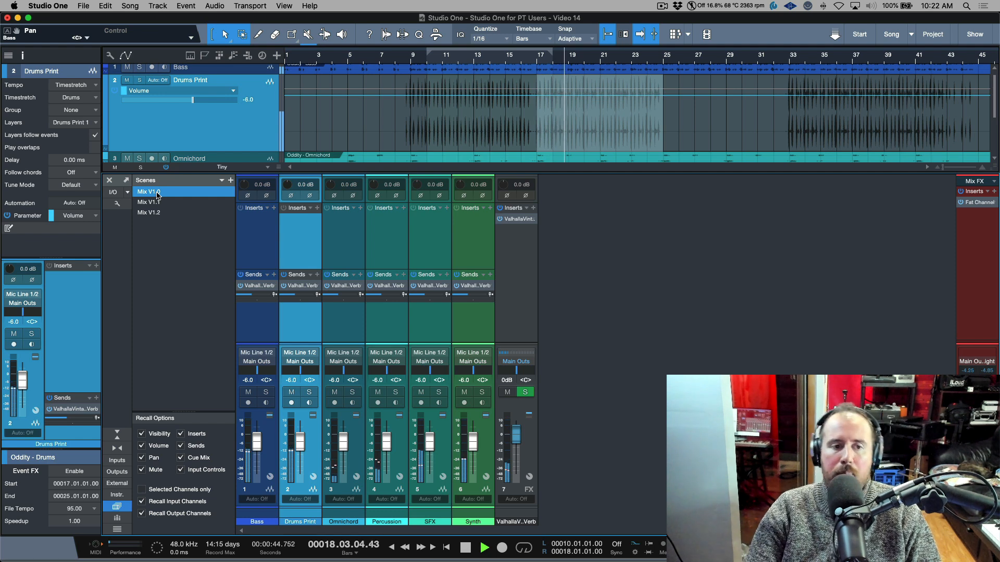
{"action": "left_click", "coordinate": [154, 204]}
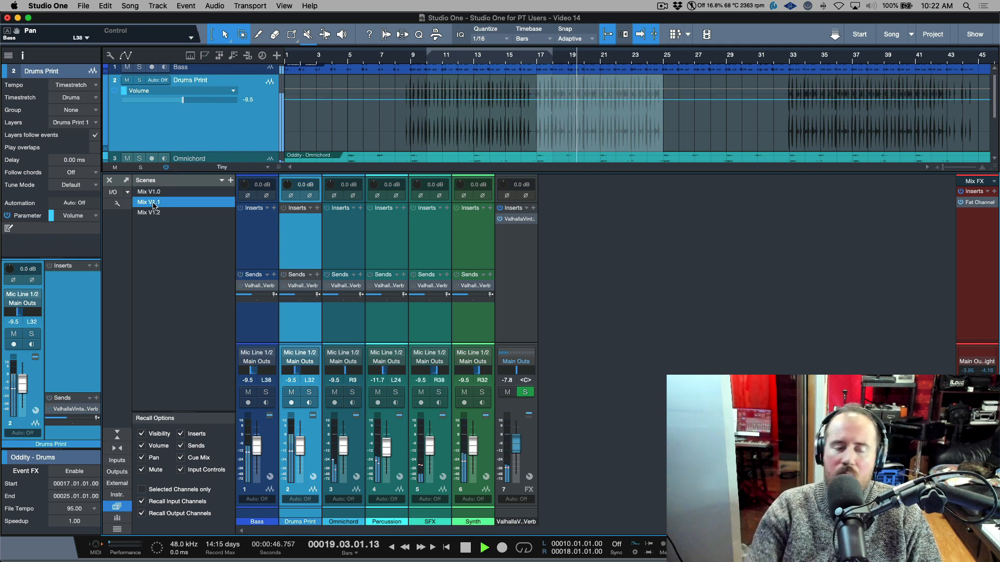
{"action": "left_click", "coordinate": [149, 213]}
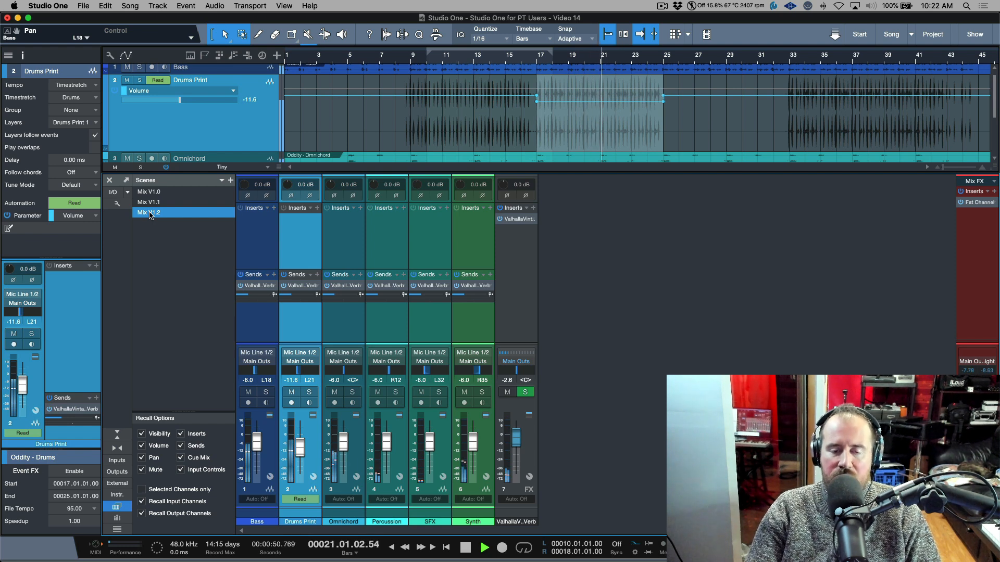
{"action": "key", "text": "space"}
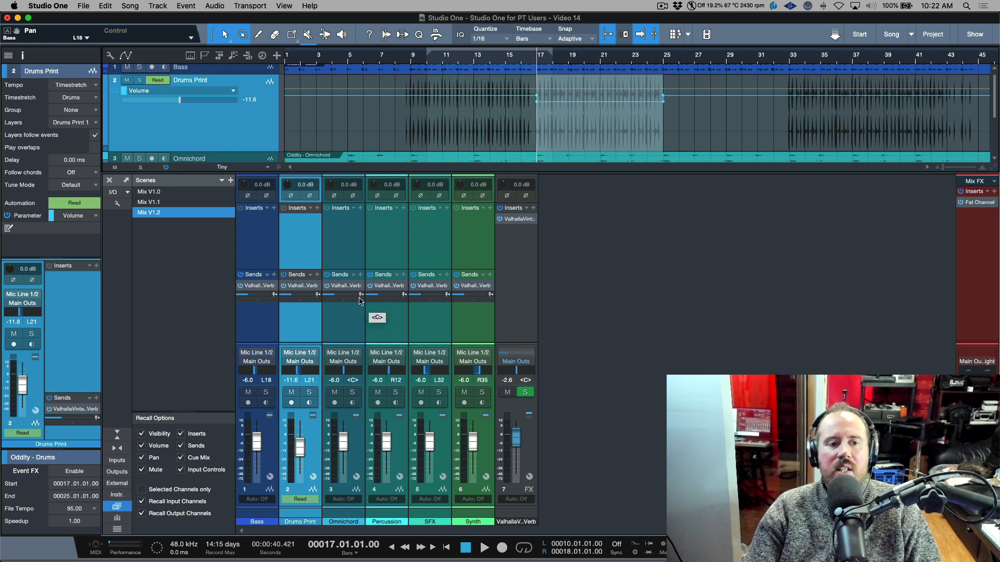
- With playback stopped, recall all three scenes in order, ending on Mix V1.2, to compare their console settings and drum automation
{"action": "left_click", "coordinate": [176, 193]}
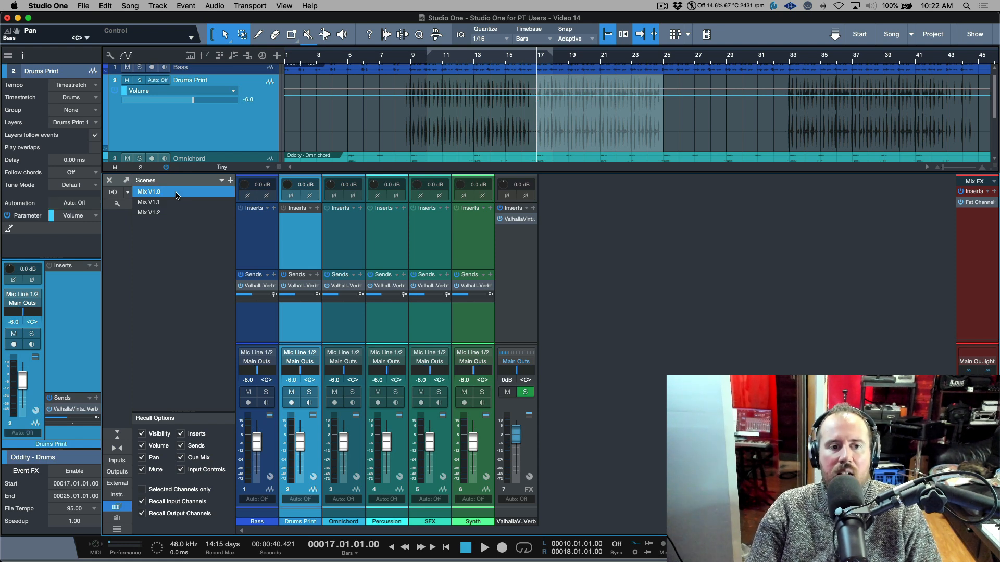
{"action": "left_click", "coordinate": [176, 203]}
{"action": "left_click", "coordinate": [177, 213]}
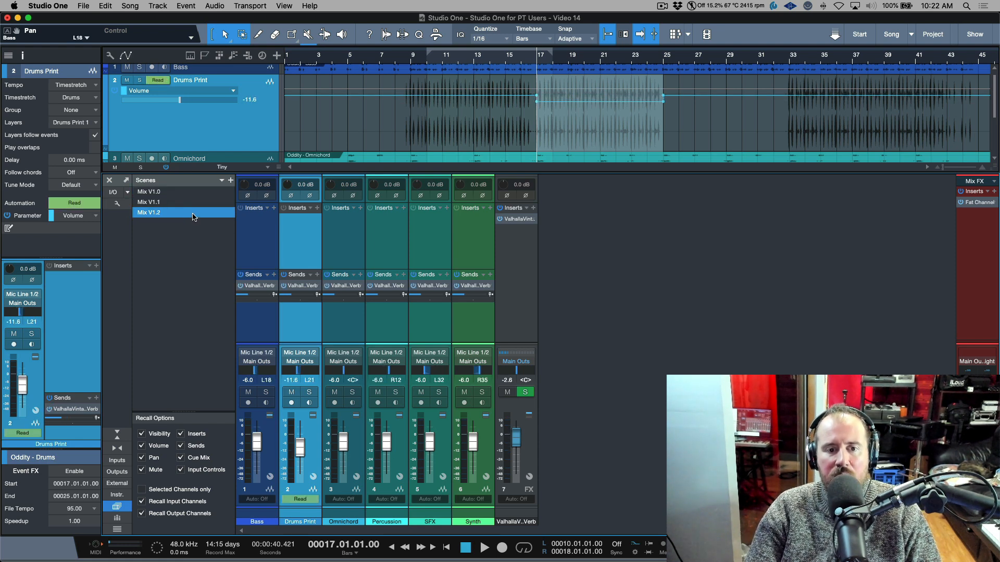
- Lower Omnichord to about -21.2 dB without updating the scene, and discard the change by recalling Mix V1.0 and Mix V1.2
{"action": "left_click_drag", "start_coordinate": [343, 443], "coordinate": [345, 458]}
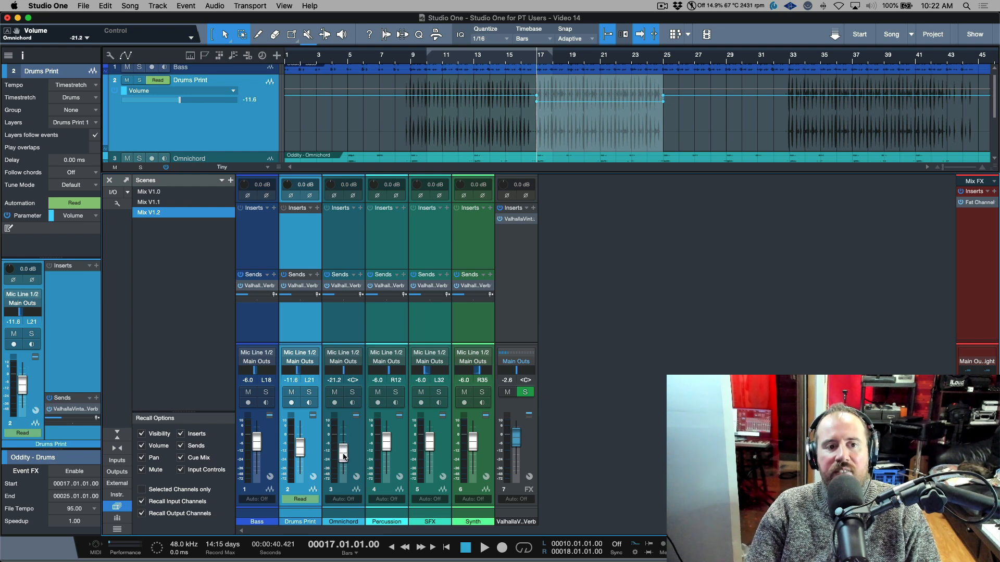
{"action": "right_click", "coordinate": [212, 214]}
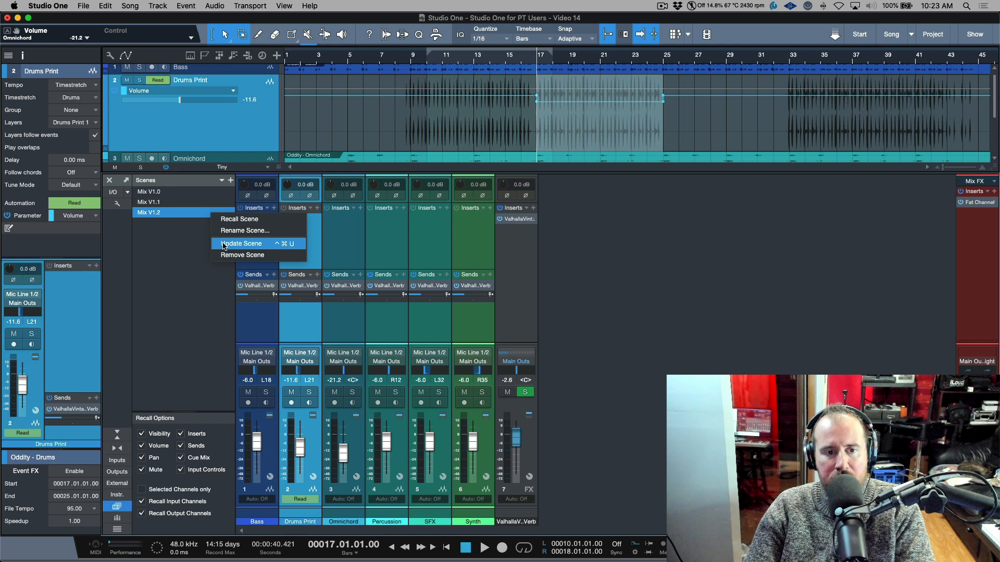
{"action": "left_click", "coordinate": [752, 284]}
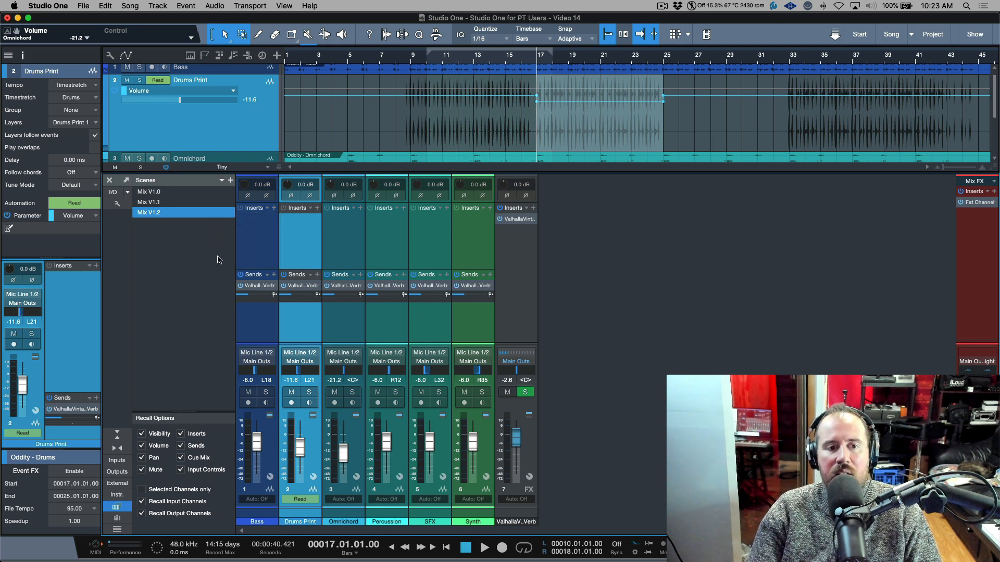
{"action": "left_click", "coordinate": [187, 192]}
{"action": "left_click", "coordinate": [180, 213]}
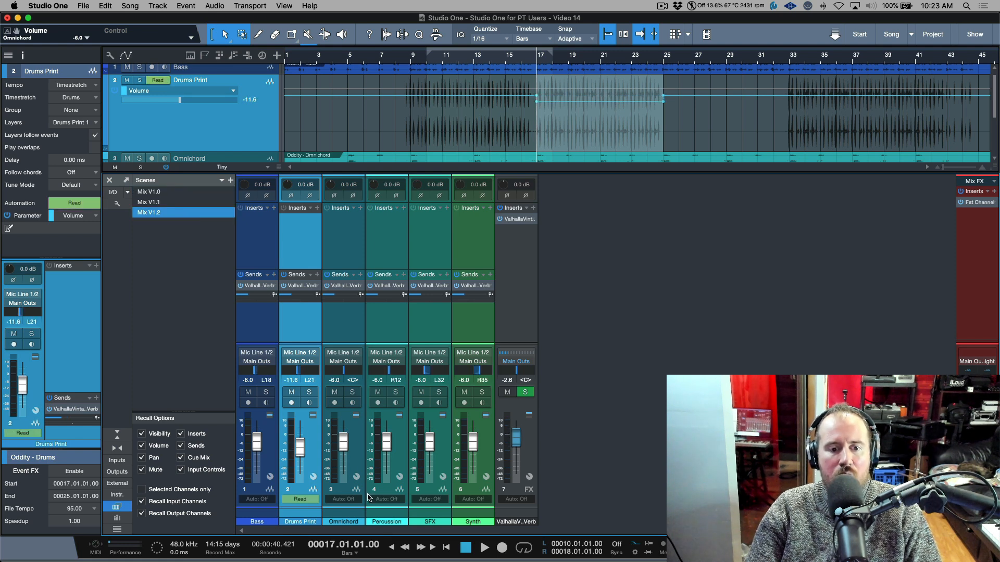
- Lower Omnichord to about -7.4 dB, Percussion to -8.2, SFX to -10.0 and Synth to -8.7, and pan SFX to L24
{"action": "left_click_drag", "start_coordinate": [343, 442], "coordinate": [473, 444]}
{"action": "left_click_drag", "start_coordinate": [431, 376], "coordinate": [430, 374]}
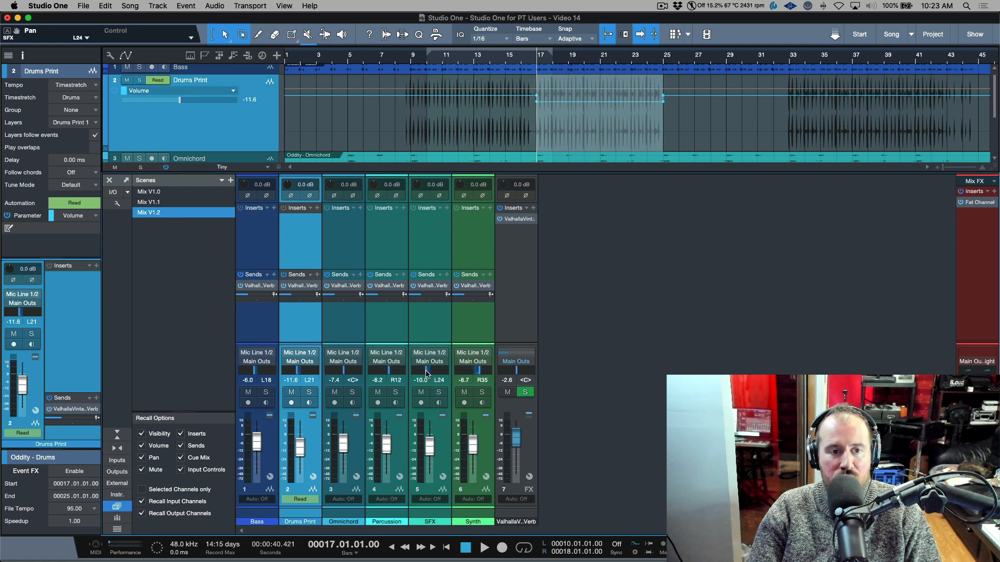
- Update the Mix V1.2 scene with the current mixer settings, and check it by recalling Mix V1.1 and Mix V1.2
{"action": "right_click", "coordinate": [208, 214]}
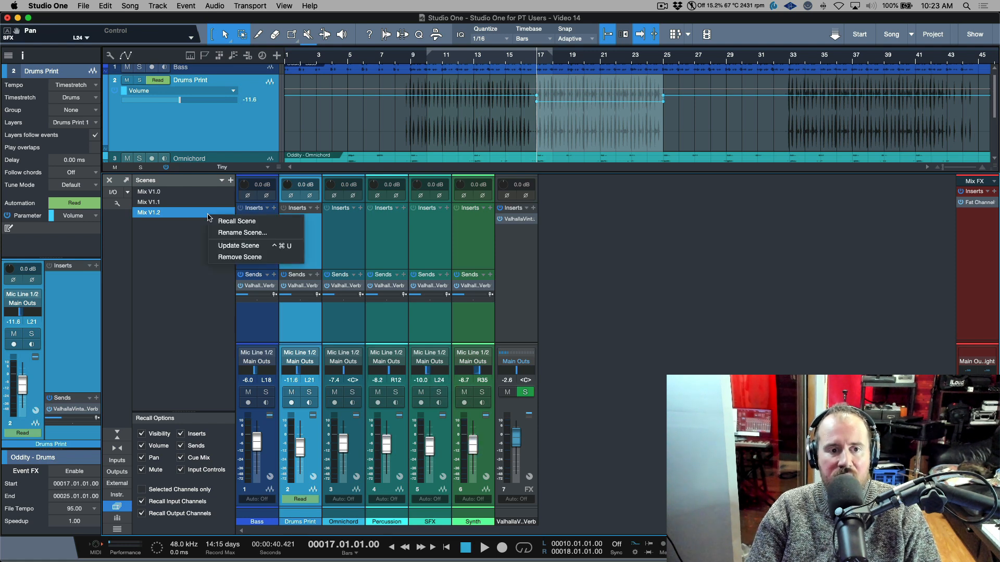
{"action": "left_click", "coordinate": [235, 246]}
{"action": "left_click", "coordinate": [192, 203]}
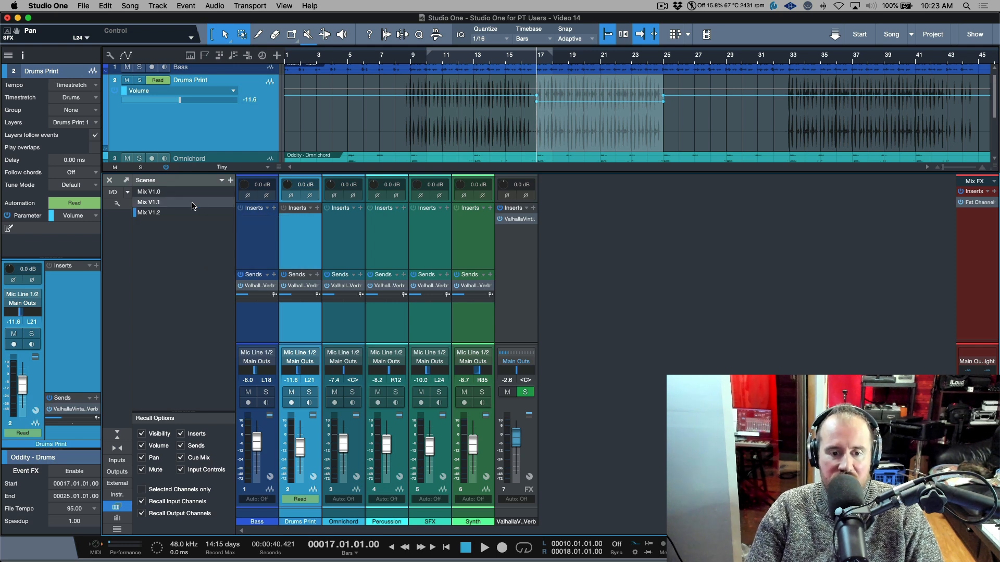
{"action": "left_click", "coordinate": [189, 212]}
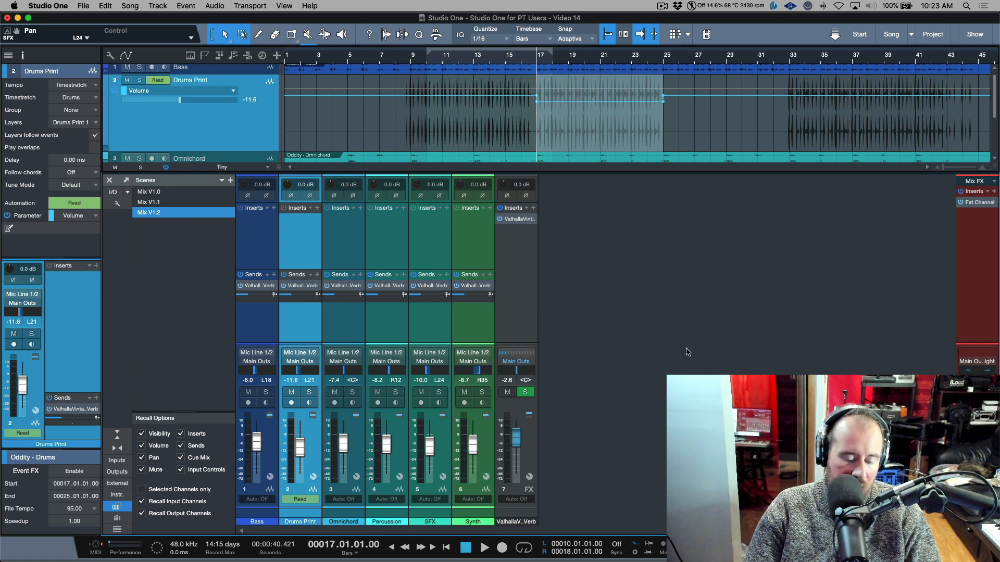
- Close the console and enlarge the arrangement tracks to Medium height
{"action": "key", "text": "F3"}
{"action": "key", "text": "shift+e"}
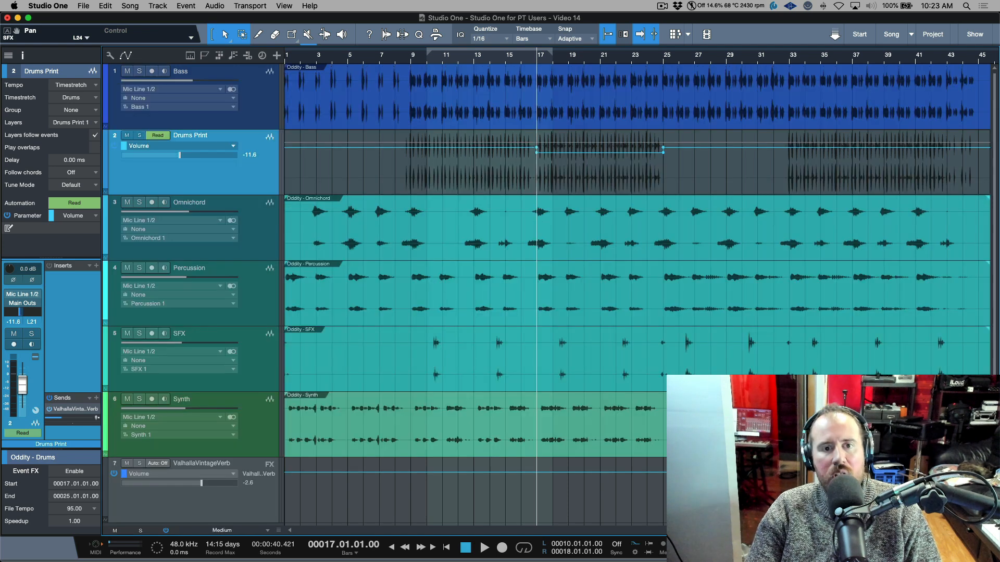
- Disable the Bass track and enable it again
{"action": "left_click", "coordinate": [266, 114]}
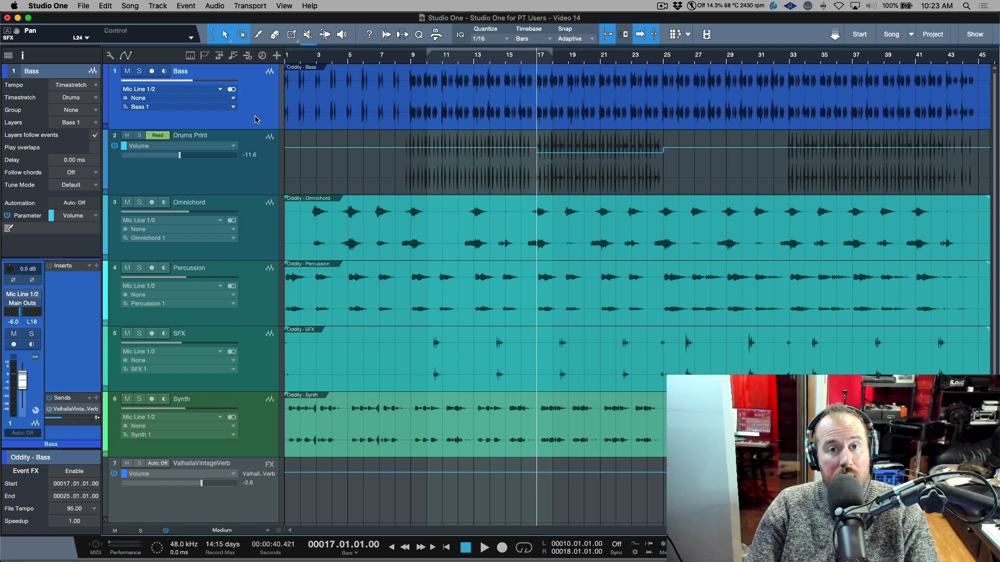
{"action": "right_click", "coordinate": [256, 119]}
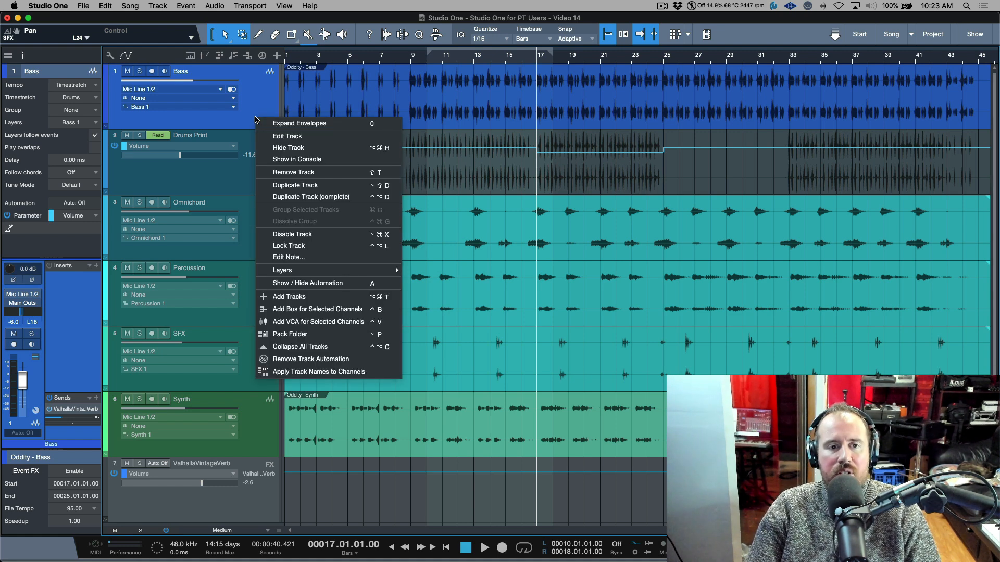
{"action": "left_click", "coordinate": [318, 234]}
{"action": "right_click", "coordinate": [259, 113]}
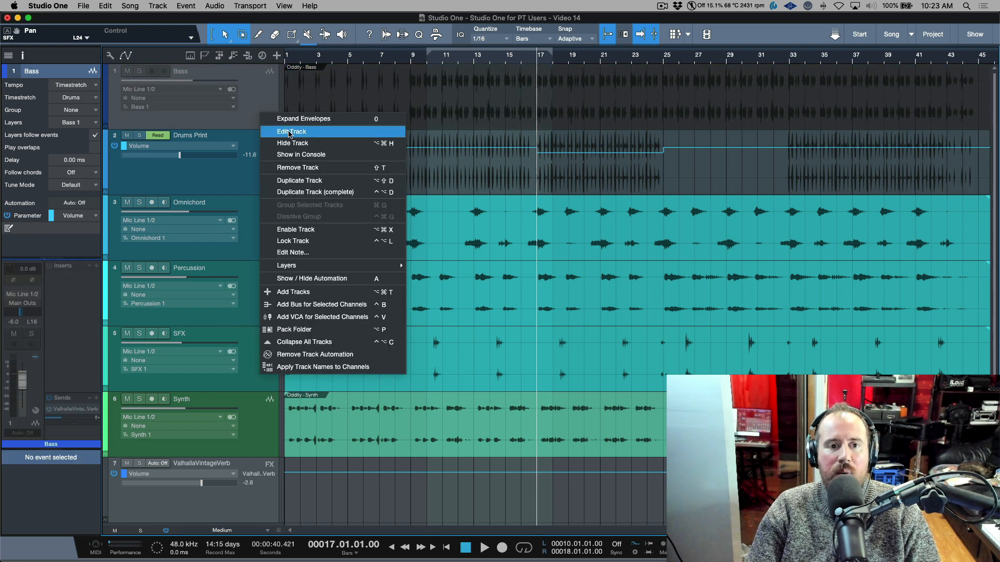
{"action": "left_click", "coordinate": [295, 229]}
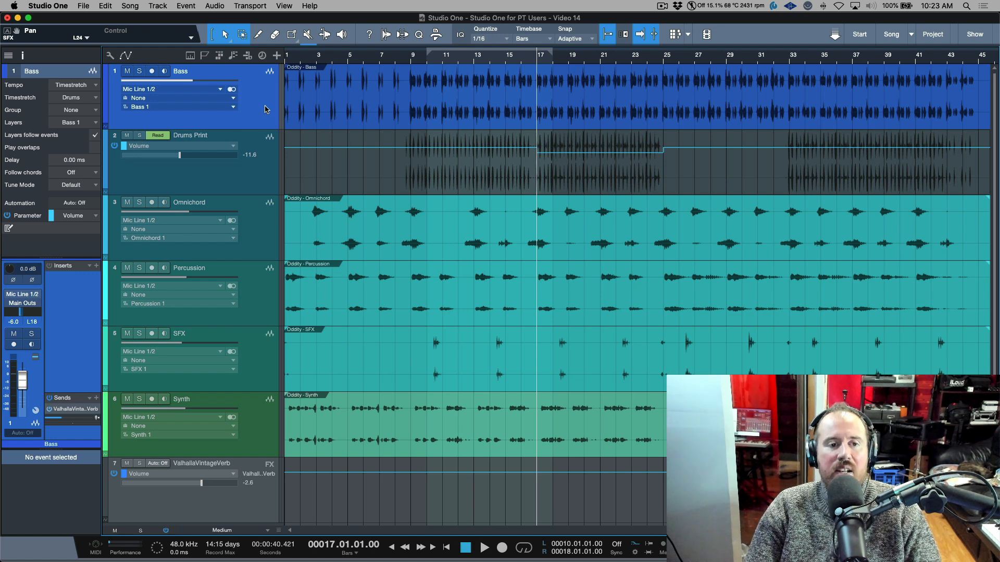
- Disable and hide the Bass track in one action, reveal it briefly through the track list, and hide it again
{"action": "left_click", "coordinate": [265, 109]}
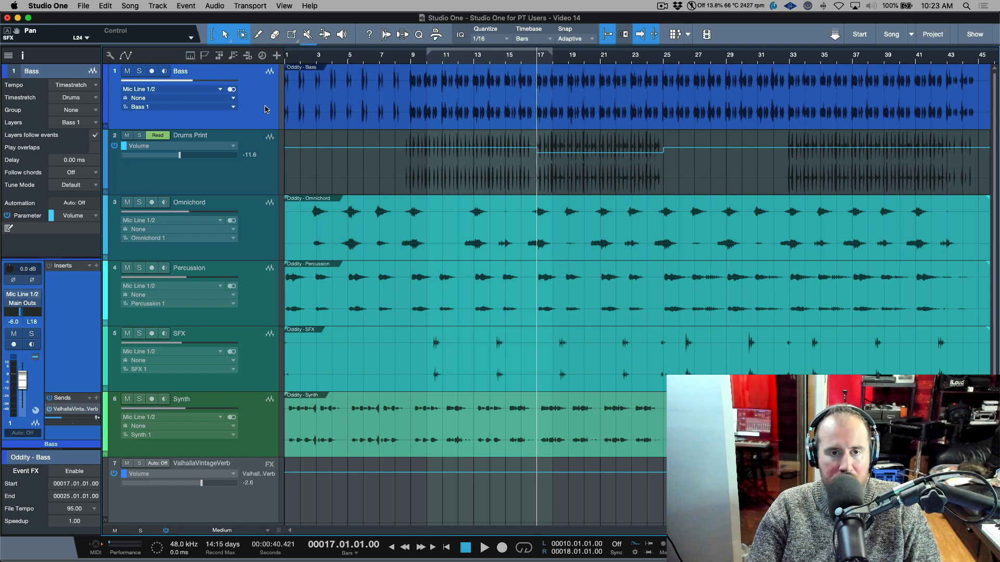
{"action": "key", "text": "Delete"}
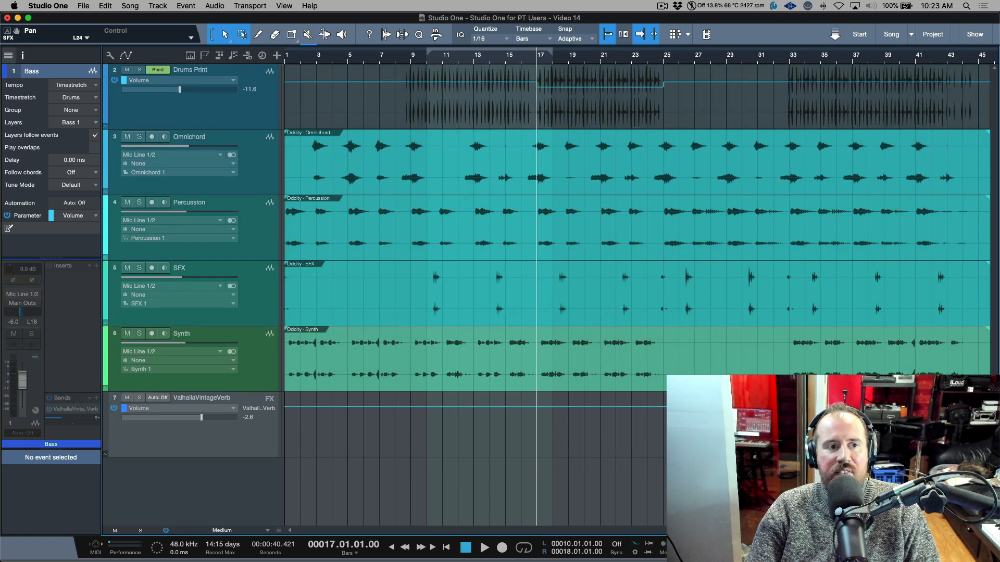
{"action": "left_click", "coordinate": [9, 56]}
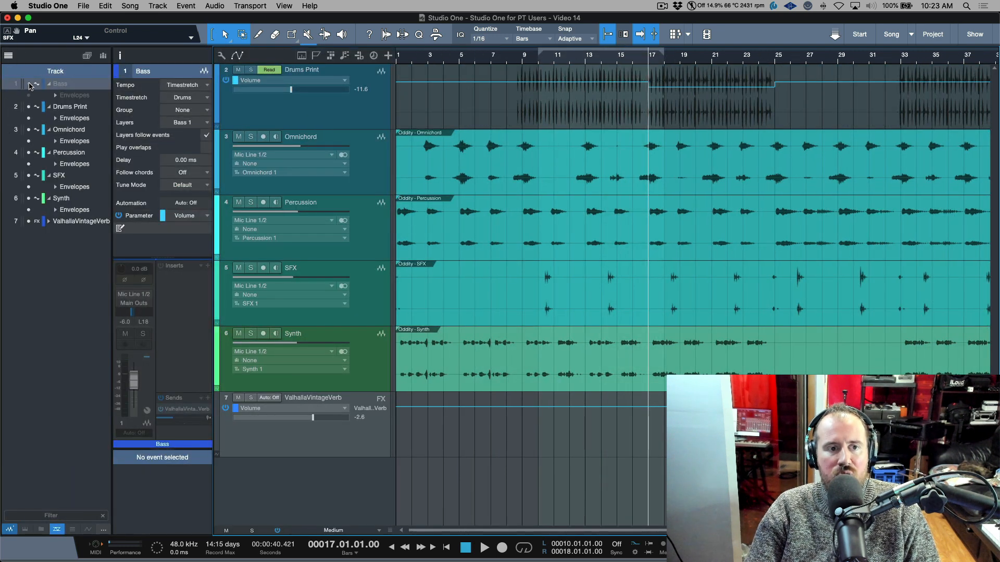
{"action": "left_click", "coordinate": [28, 83]}
{"action": "left_click", "coordinate": [376, 96]}
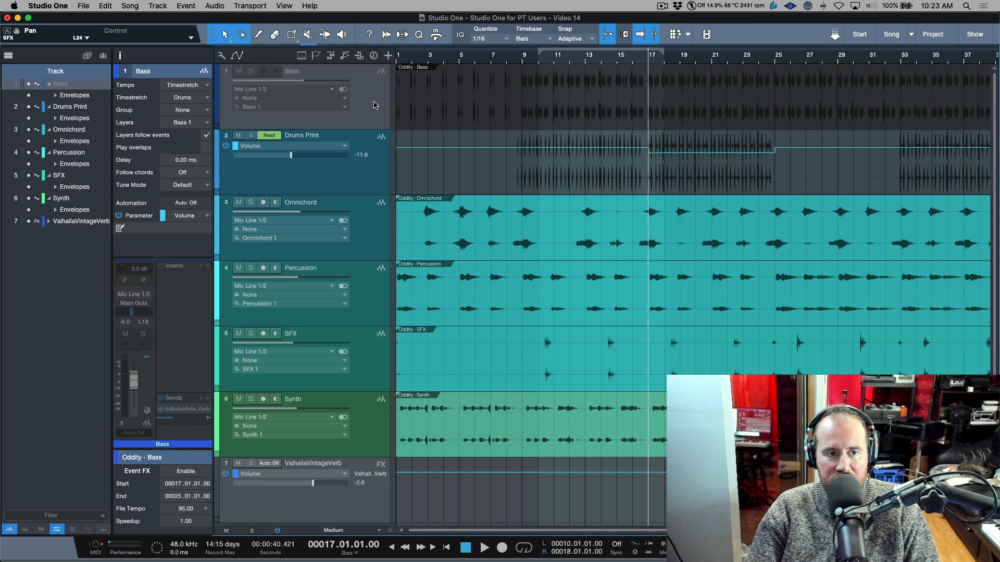
{"action": "left_click", "coordinate": [8, 55]}
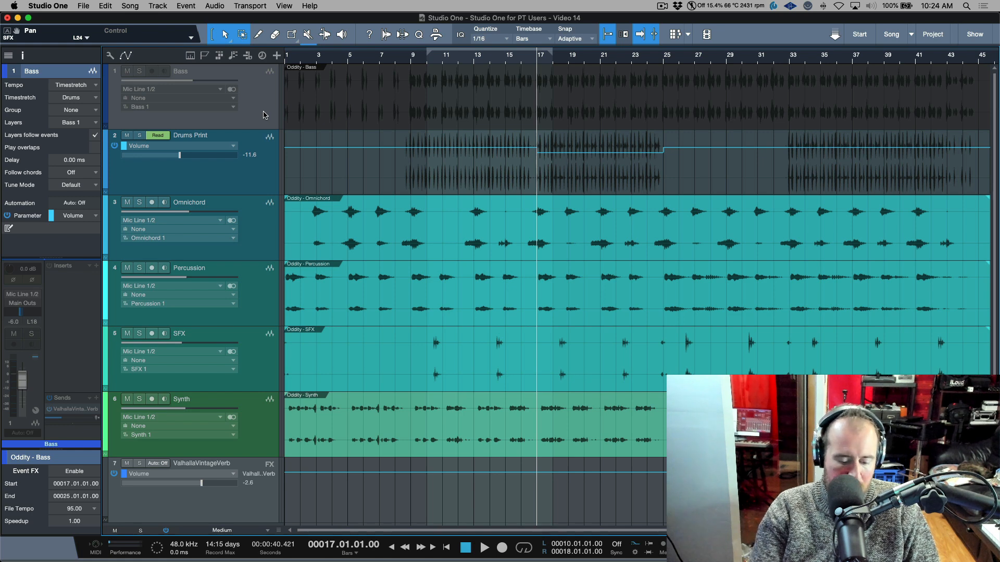
{"action": "scroll", "coordinate": [263, 115], "scroll_direction": "down", "scroll_amount": 2}
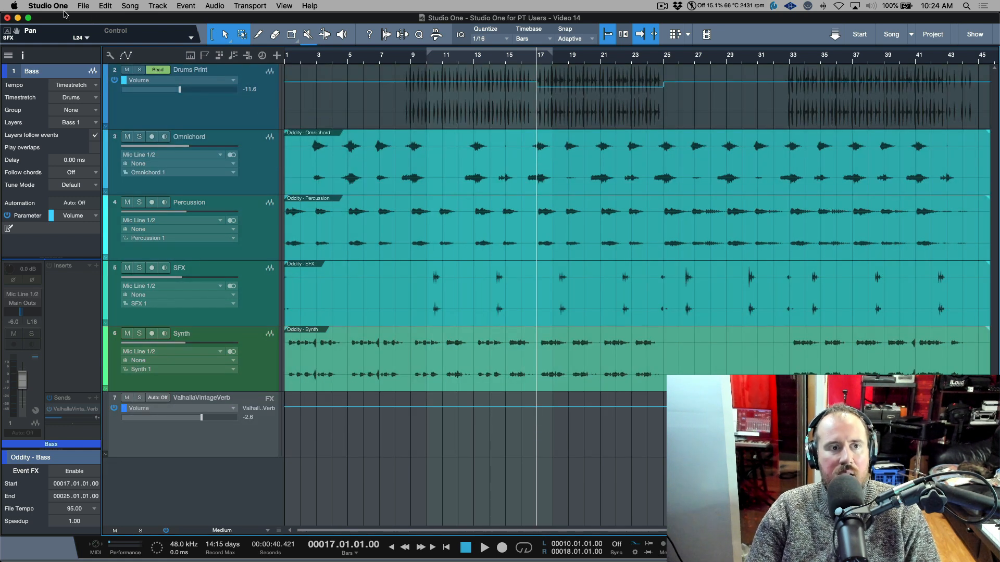
- Show the macro toolbar and start a new macro from the Macro Organizer
{"action": "left_click", "coordinate": [435, 35]}
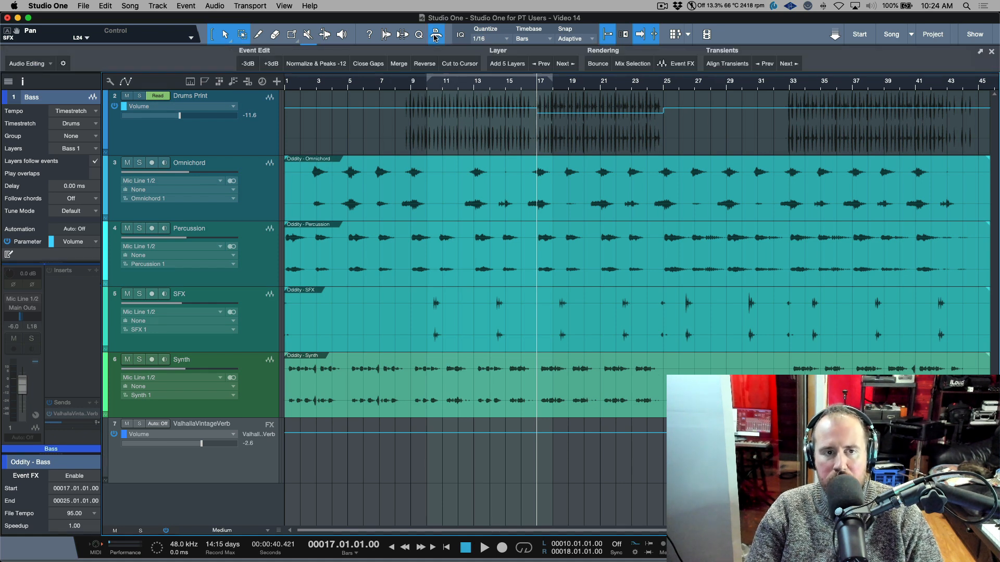
{"action": "left_click", "coordinate": [63, 64]}
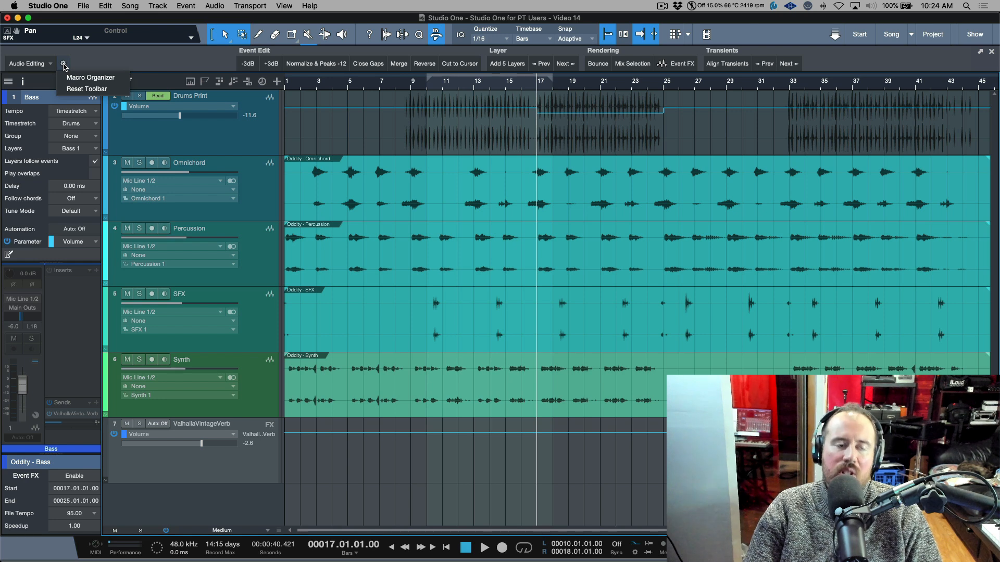
{"action": "left_click", "coordinate": [90, 77]}
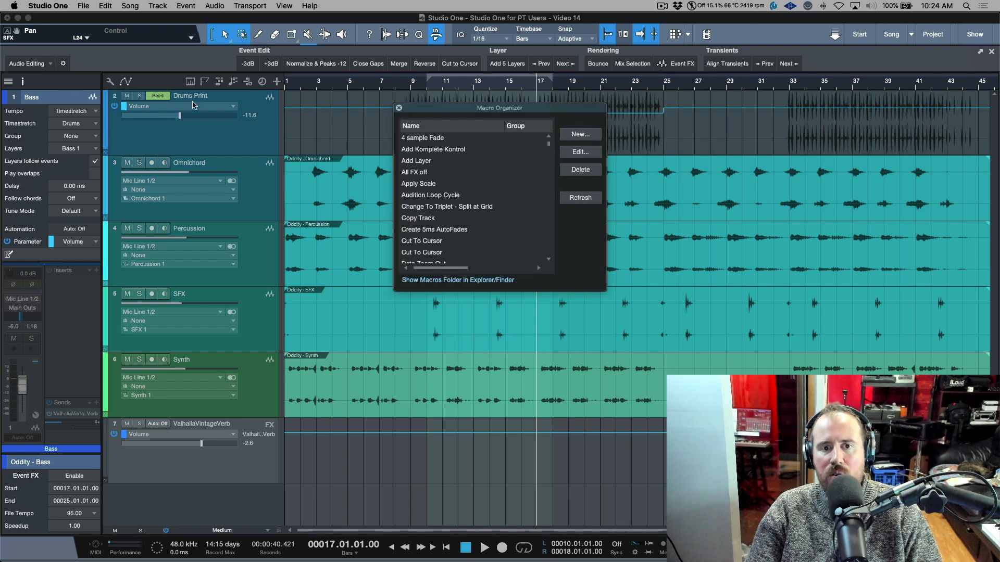
{"action": "left_click_drag", "start_coordinate": [455, 110], "coordinate": [431, 102]}
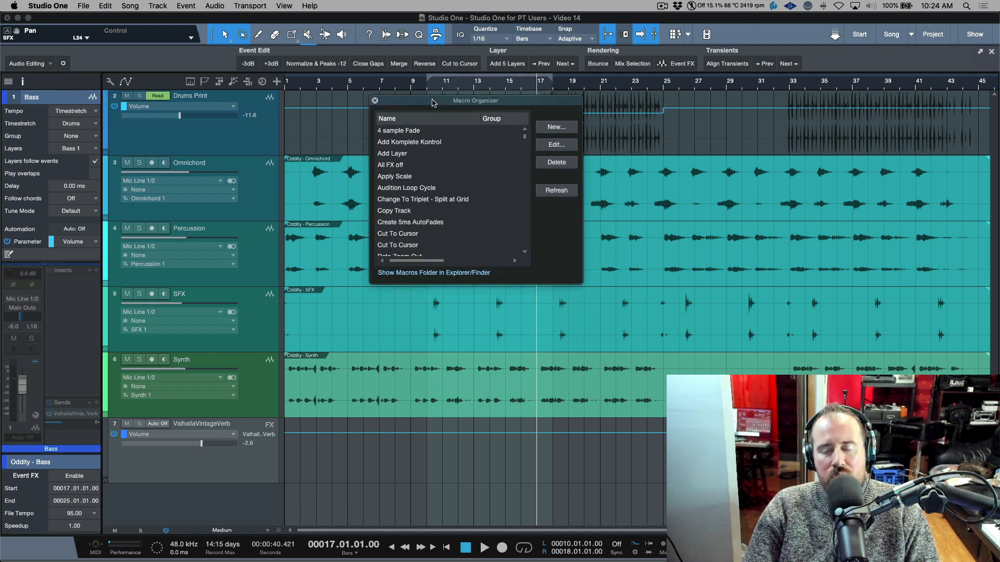
{"action": "left_click", "coordinate": [556, 127]}
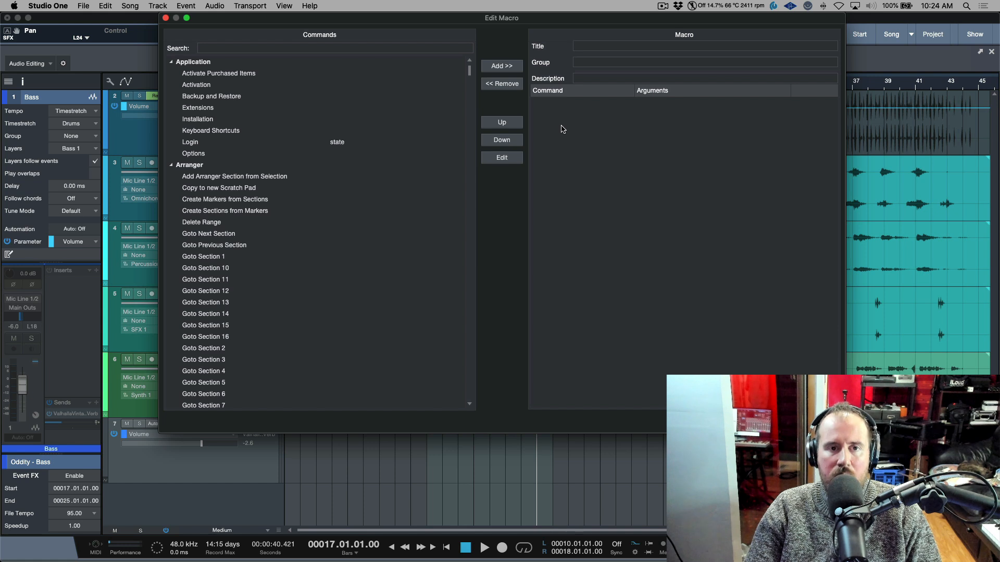
{"action": "left_click_drag", "start_coordinate": [551, 20], "coordinate": [560, 11]}
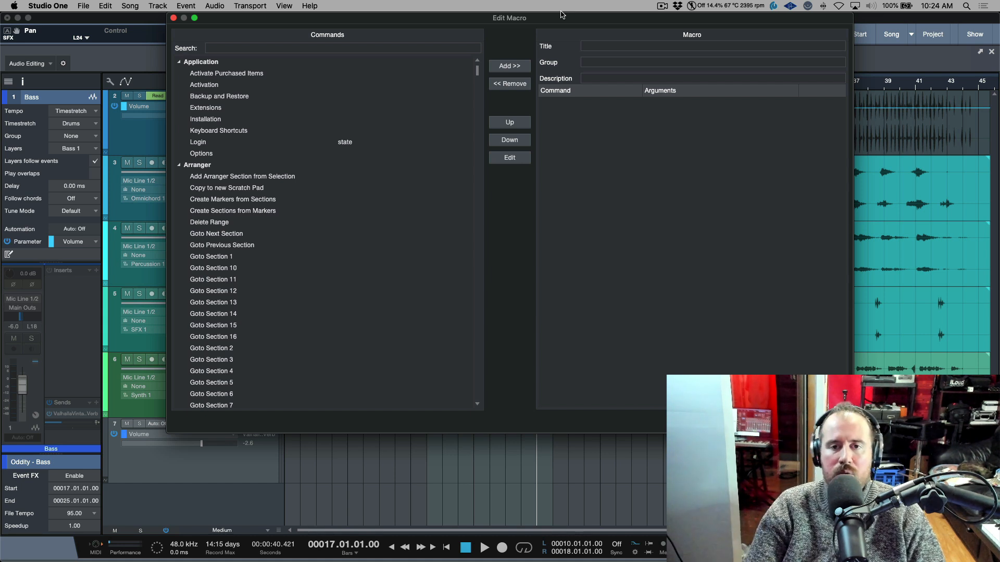
- Title the macro "Hide and Make inactive", leave its group empty, and describe it as "Disable currently selected track(s) and hide them"
{"action": "left_click", "coordinate": [638, 46]}
{"action": "type", "text": "Hide and Ma"}
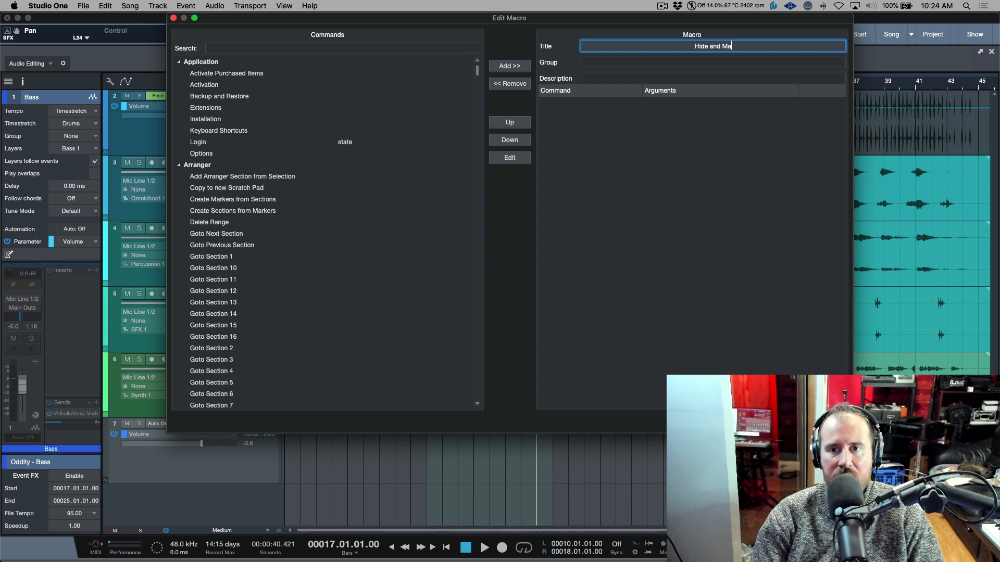
{"action": "type", "text": "ke inactive"}
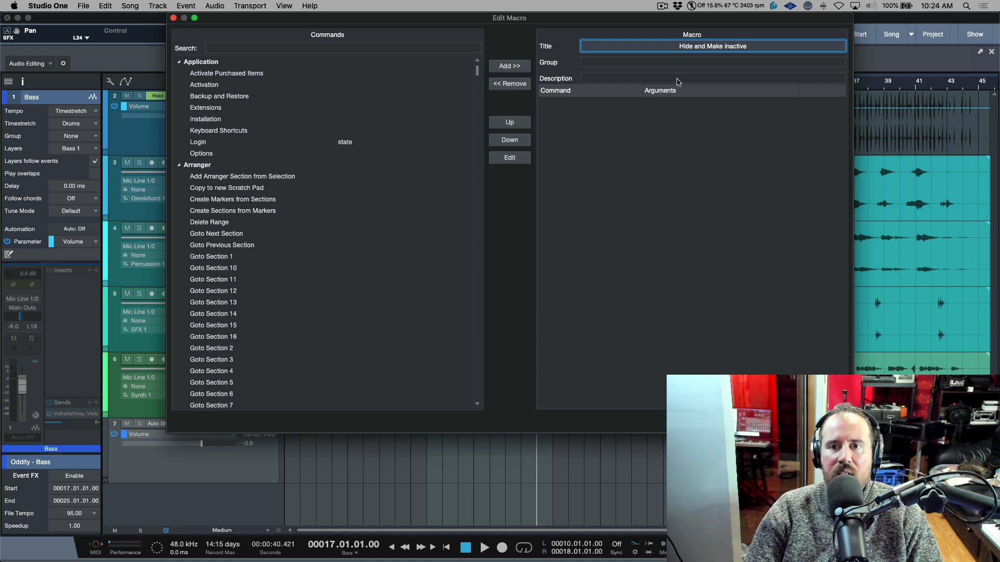
{"action": "left_click", "coordinate": [700, 62]}
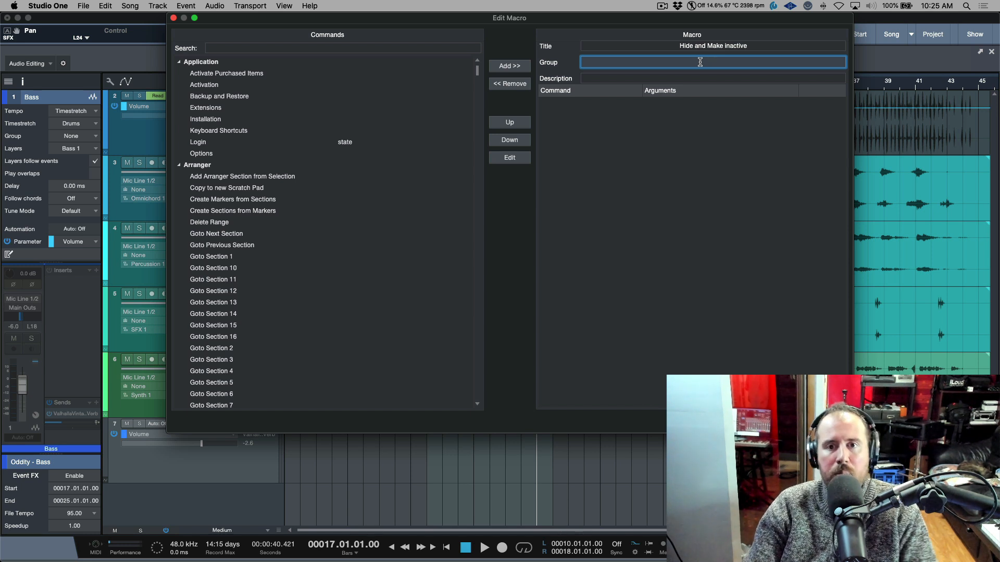
{"action": "left_click", "coordinate": [702, 77]}
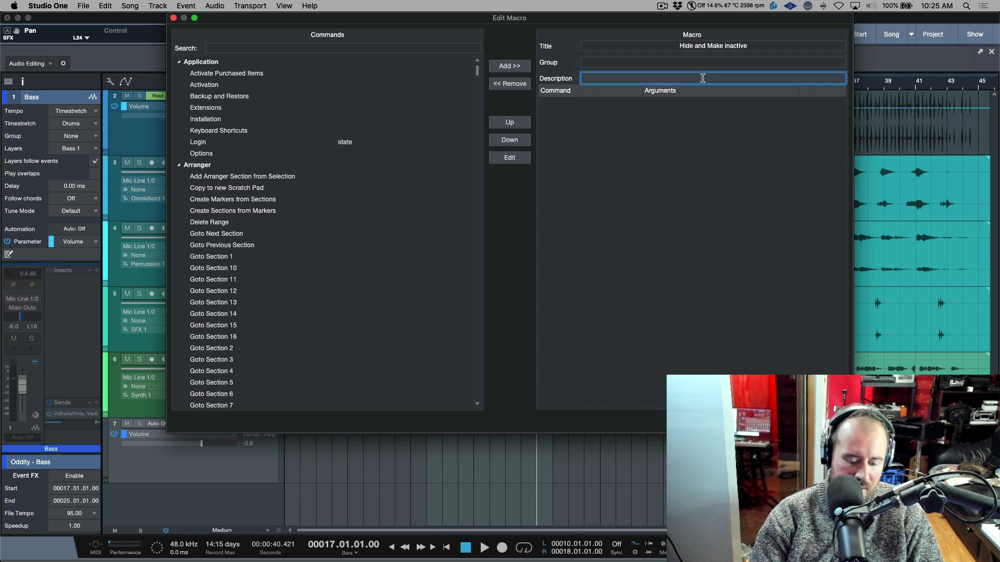
{"action": "type", "text": "Dis"}
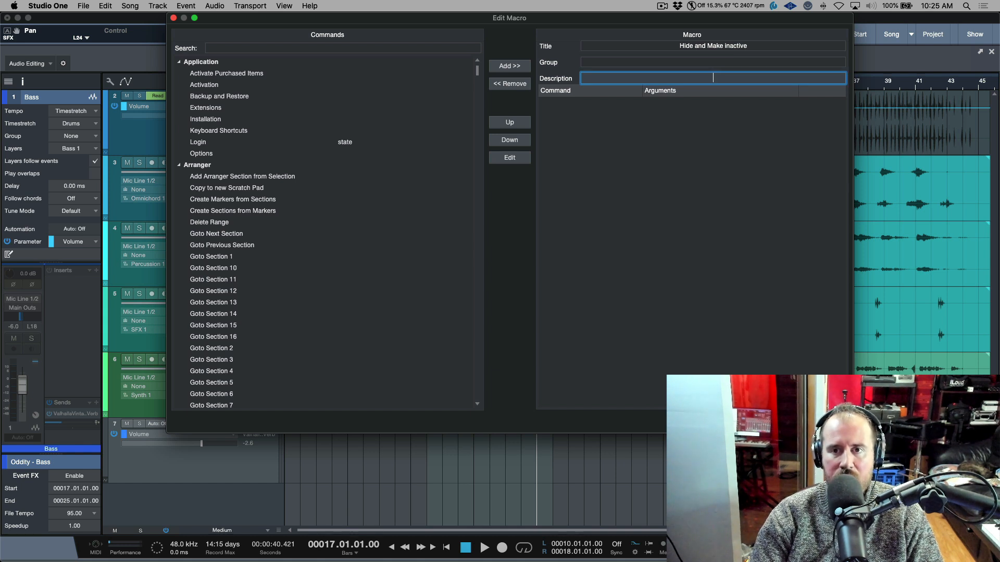
{"action": "type", "text": "able curre"}
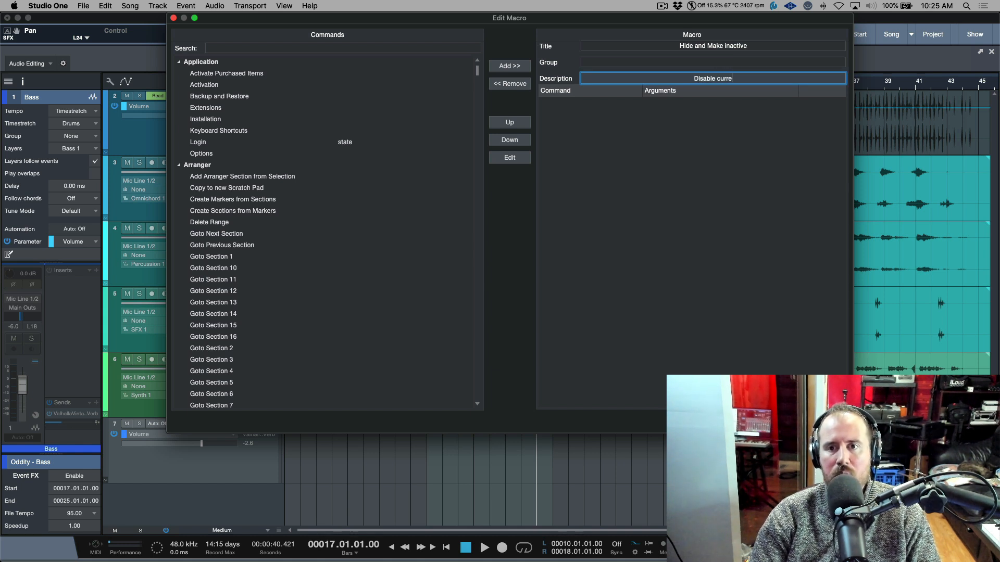
{"action": "type", "text": "ntly selected "}
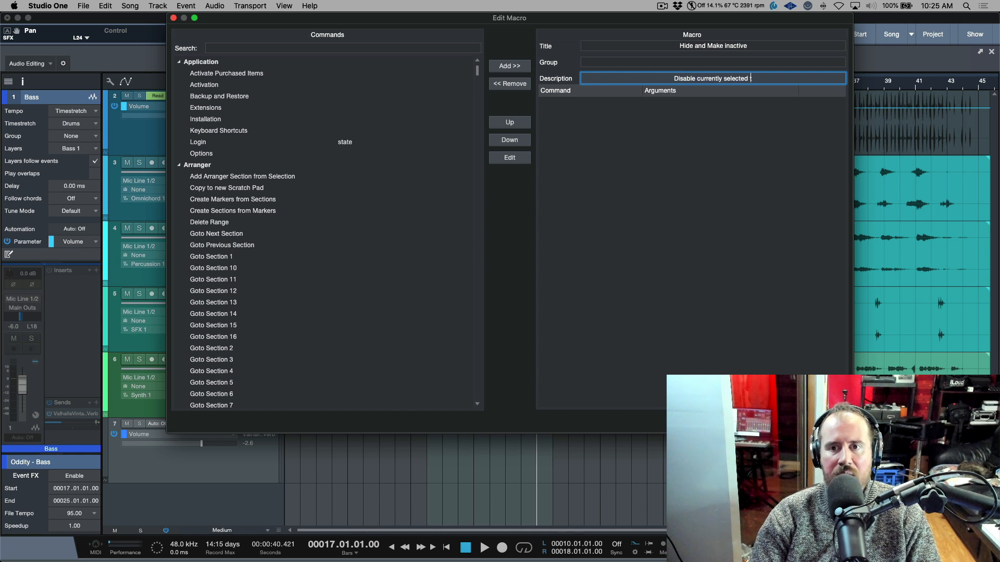
{"action": "type", "text": "track(s"}
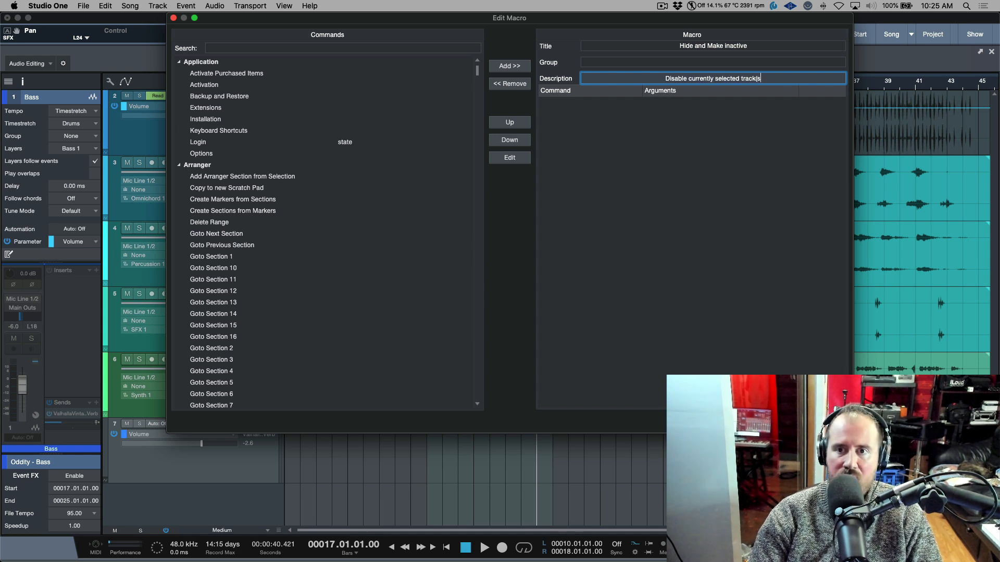
{"action": "type", "text": ") and hide them"}
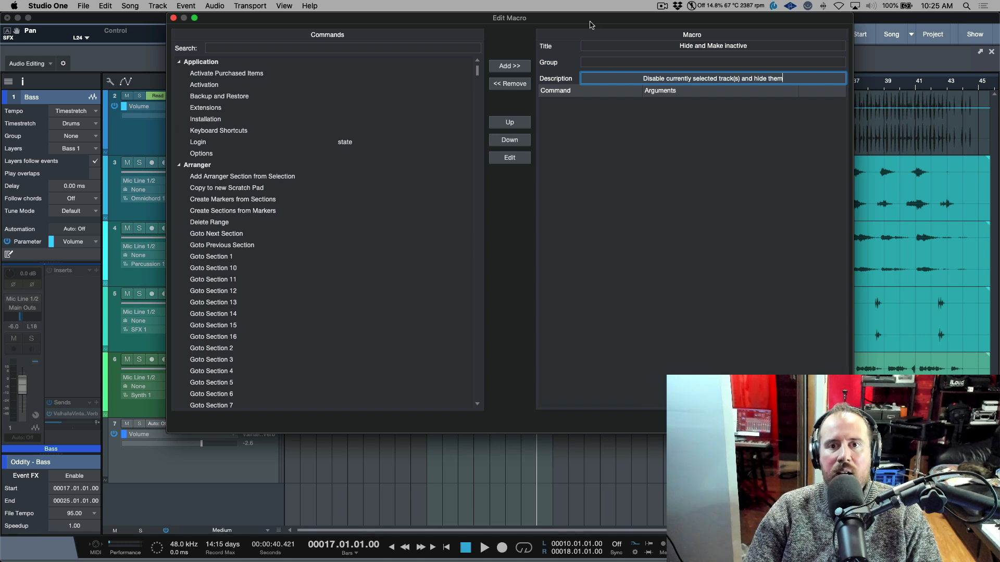
{"action": "left_click_drag", "start_coordinate": [590, 20], "coordinate": [599, 19]}
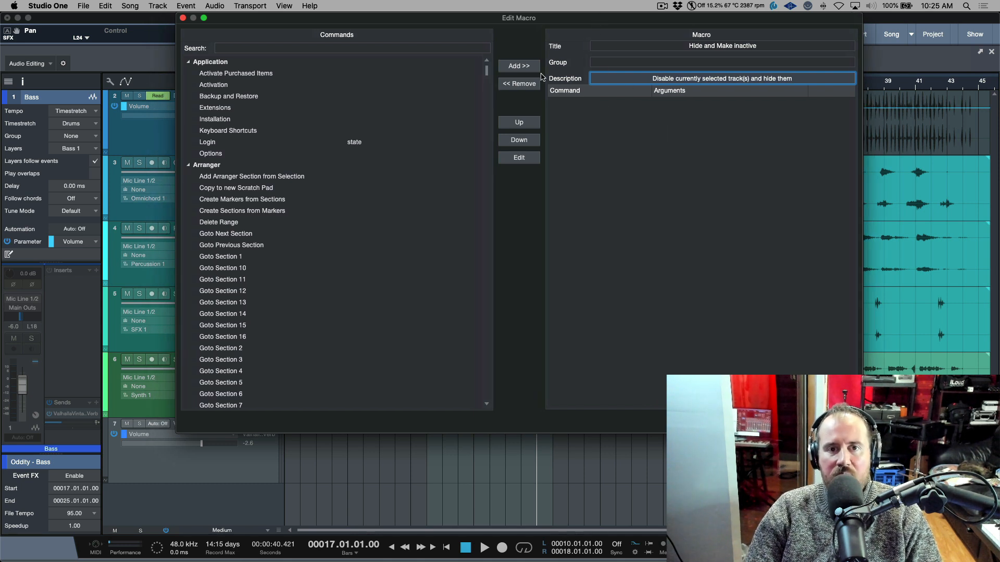
- Find the Track command Disable by searching for "disabl" and add it to the macro
{"action": "left_click", "coordinate": [389, 47]}
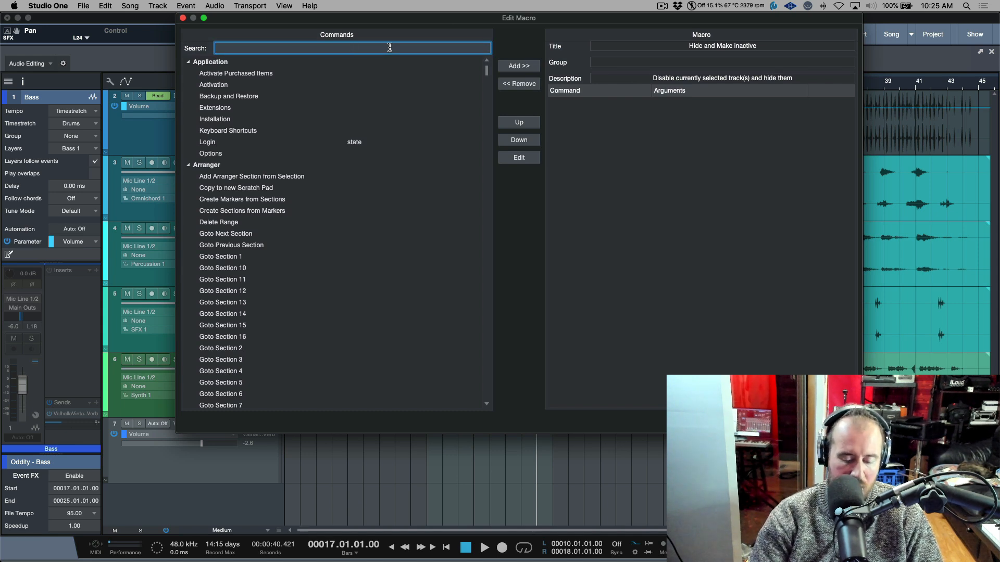
{"action": "type", "text": "disabl"}
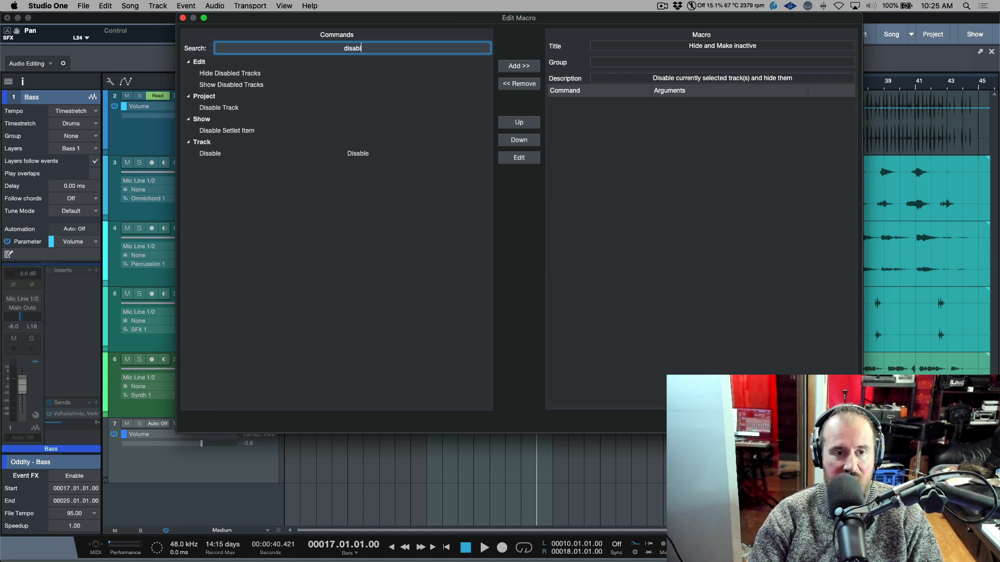
{"action": "left_click", "coordinate": [224, 155]}
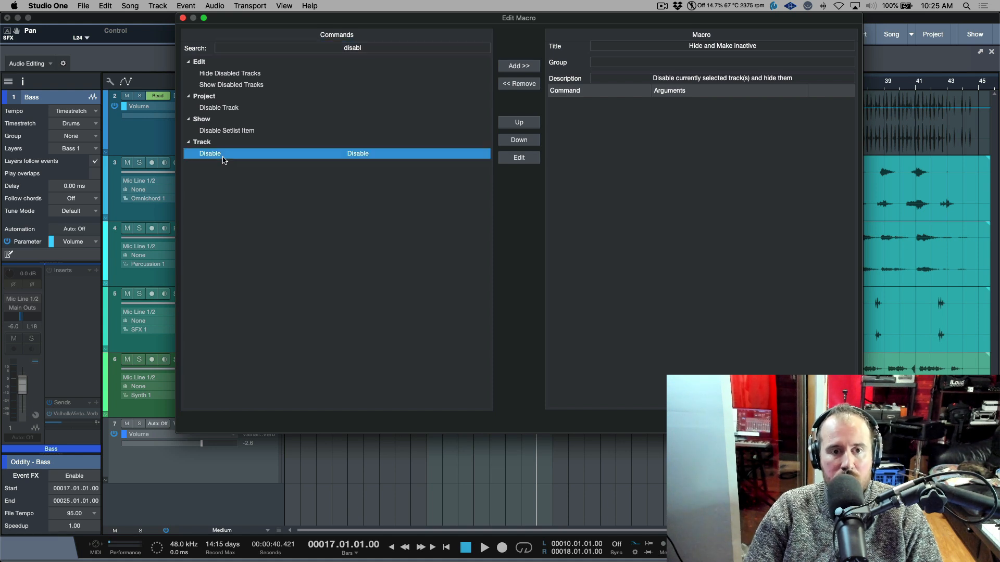
{"action": "left_click", "coordinate": [518, 66]}
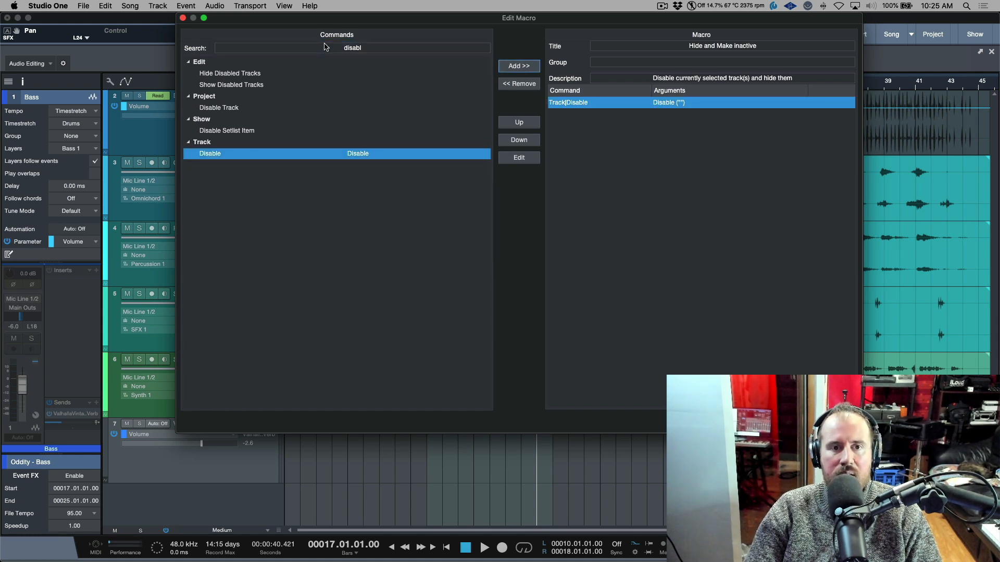
- Add the Track command Hide after Disable in the macro, and close the macro editor and the Macro Organizer
{"action": "left_click", "coordinate": [355, 46]}
{"action": "type", "text": "Hide"}
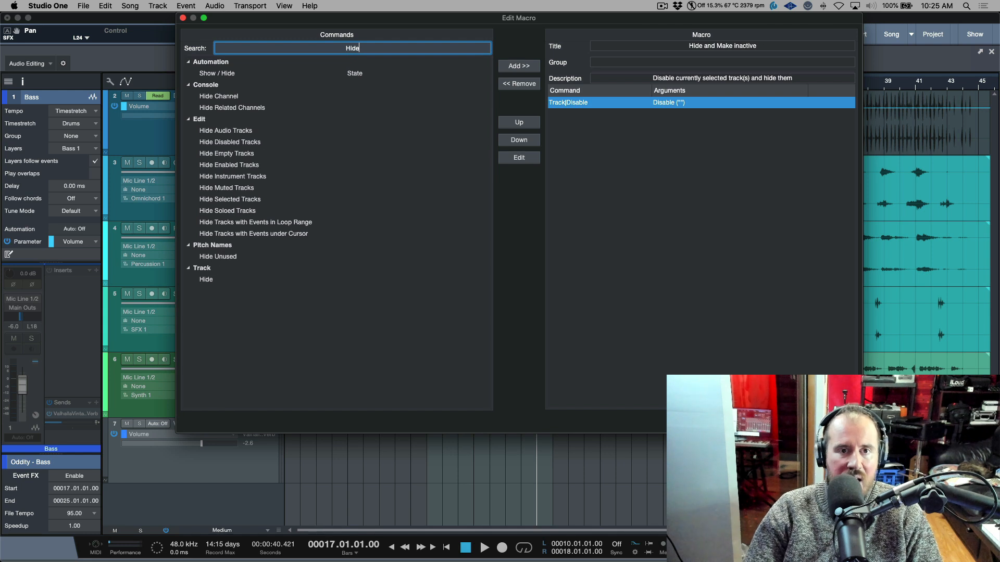
{"action": "left_click", "coordinate": [205, 280]}
{"action": "left_click", "coordinate": [518, 66]}
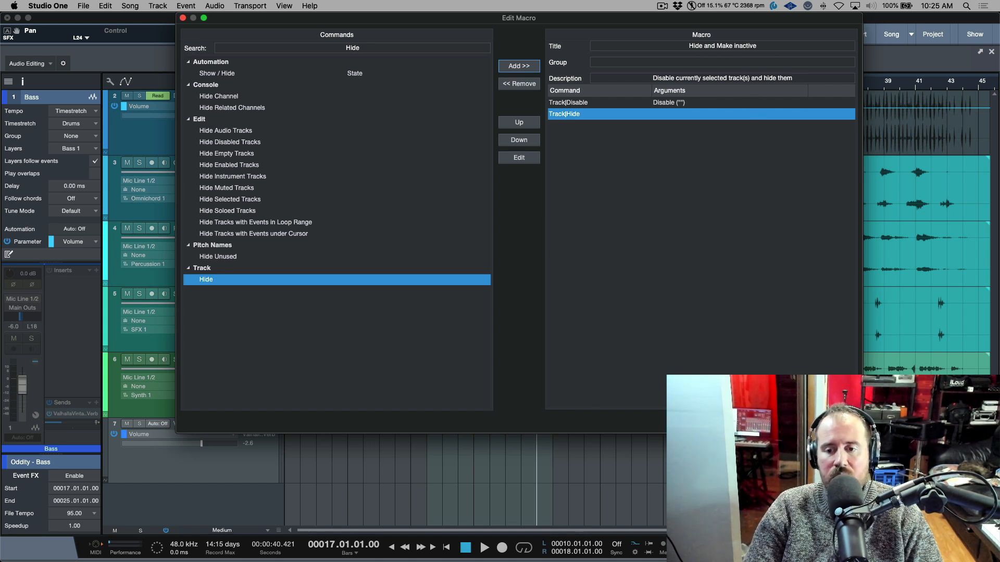
{"action": "left_click", "coordinate": [833, 421]}
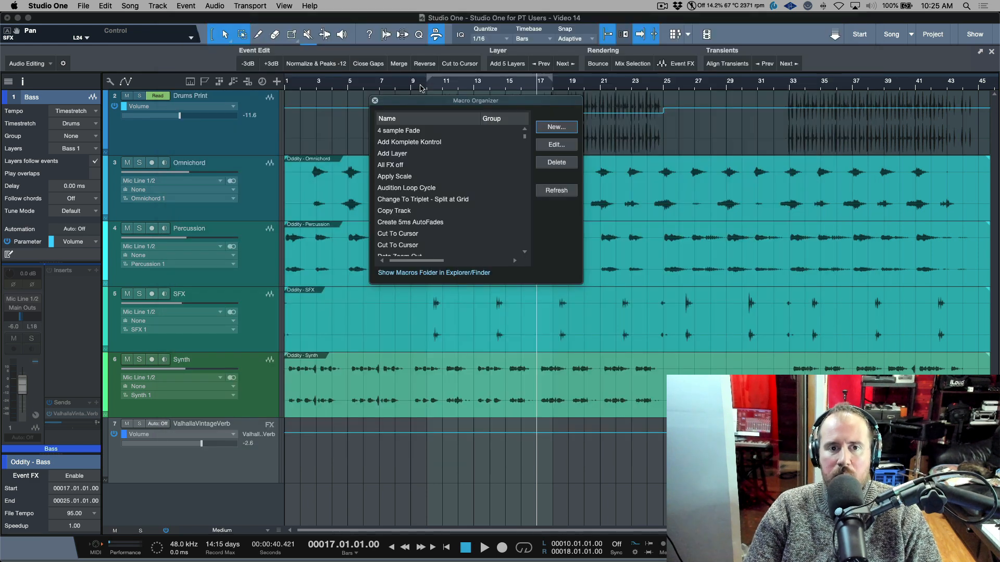
{"action": "left_click", "coordinate": [375, 101]}
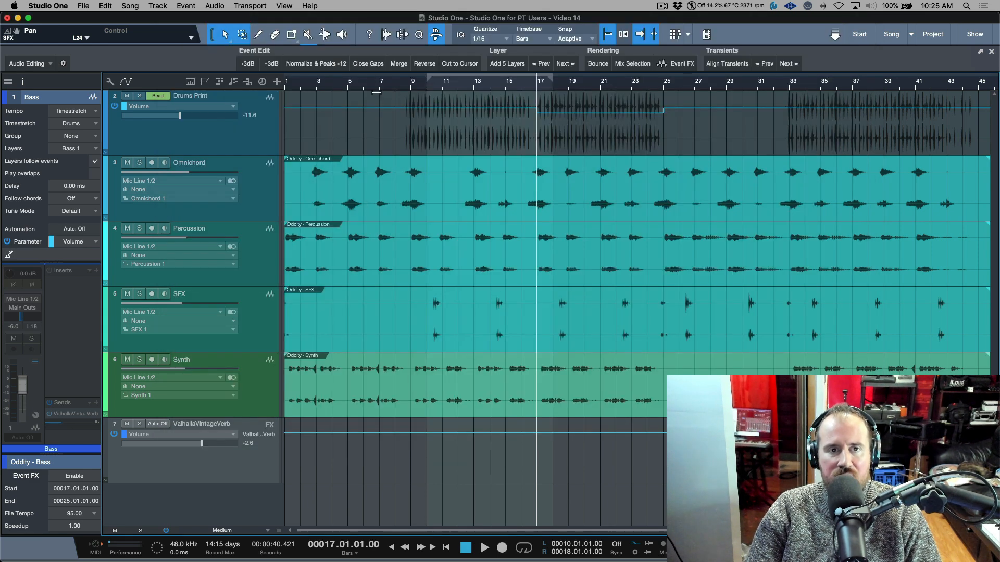
- Search the keyboard shortcuts for "Hide", inspect the key assignment of the Hide & Disable macro, and cancel the preferences
{"action": "left_click", "coordinate": [53, 7]}
{"action": "left_click", "coordinate": [64, 45]}
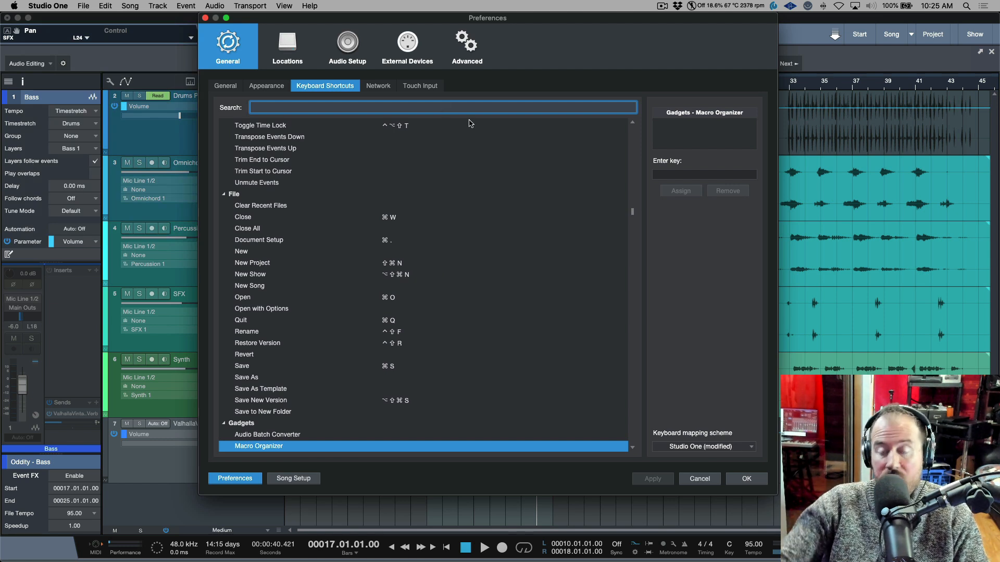
{"action": "type", "text": "Hide"}
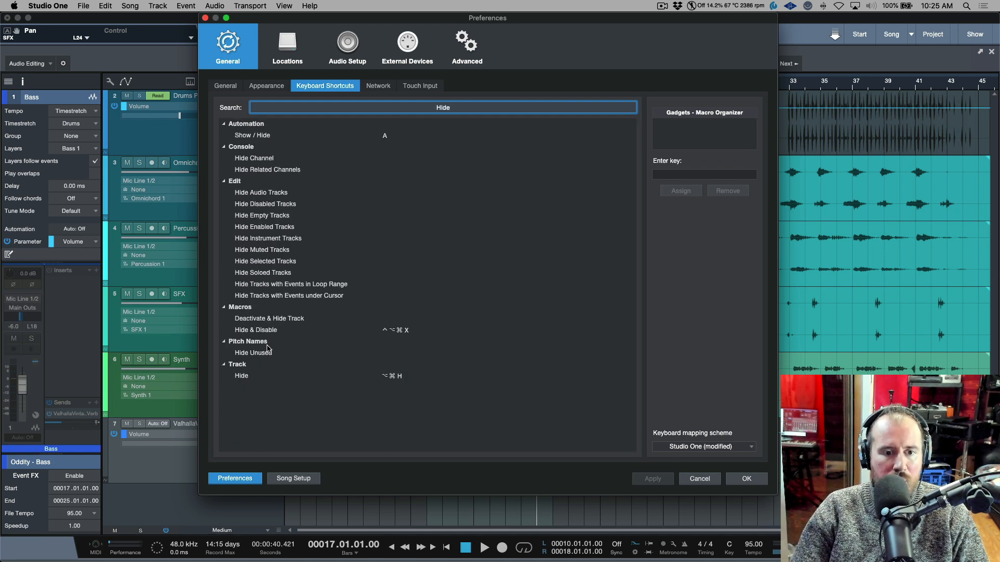
{"action": "left_click", "coordinate": [311, 333]}
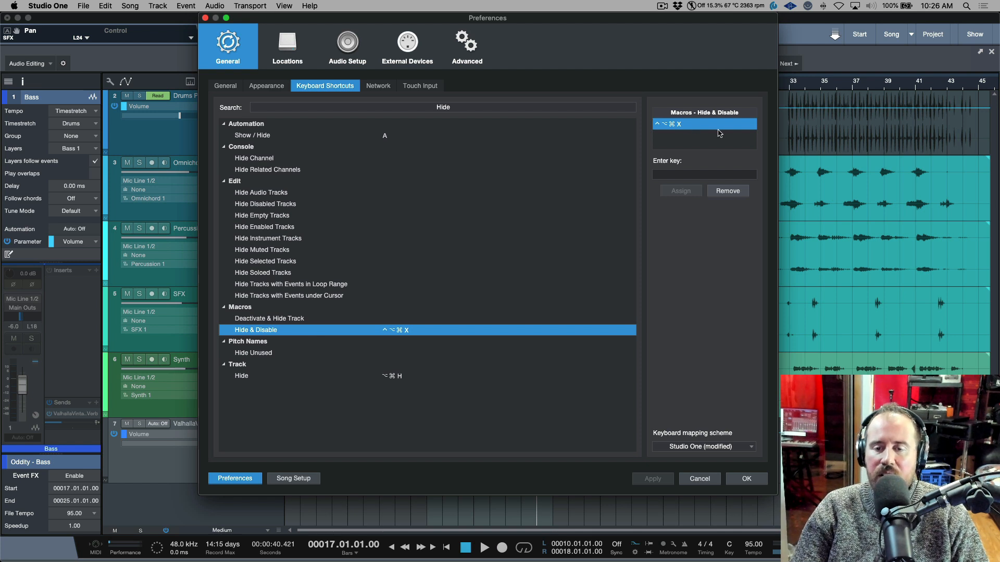
{"action": "left_click", "coordinate": [694, 177]}
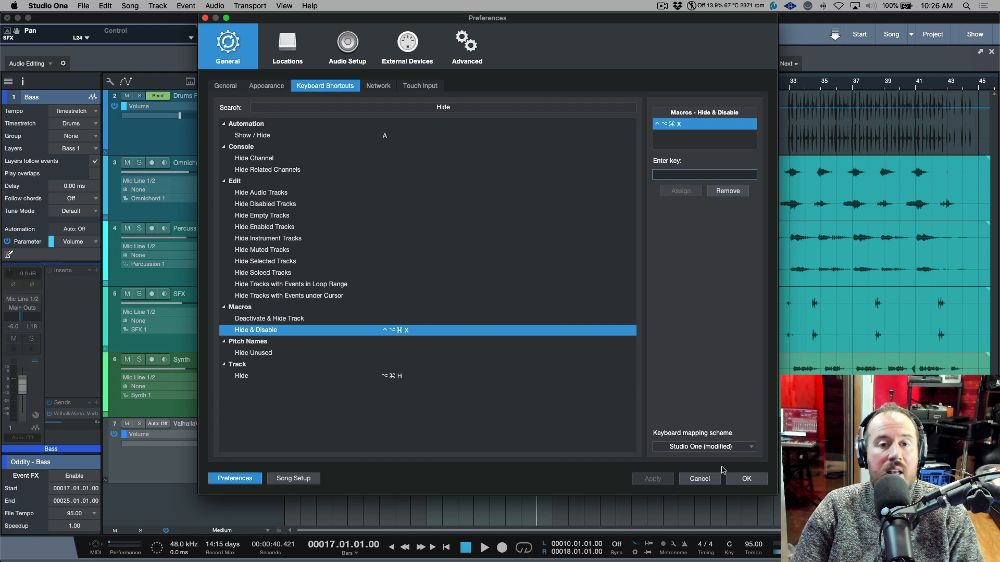
{"action": "left_click", "coordinate": [708, 481]}
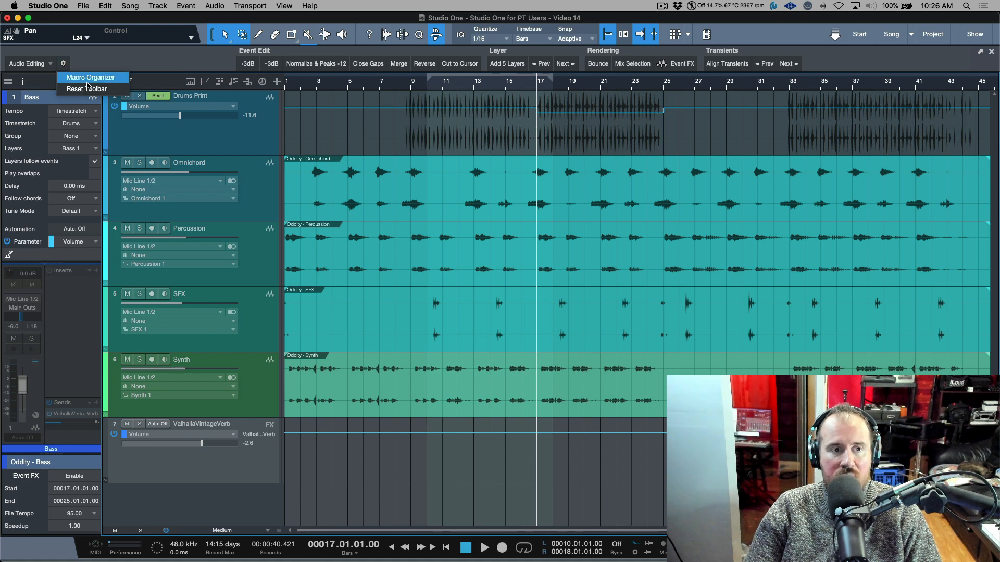
- Bring up Pro EQ on the Omnichord track, and insert FabFilter Pro-Q 3 on the Percussion track, closing its window
{"action": "left_click", "coordinate": [271, 192]}
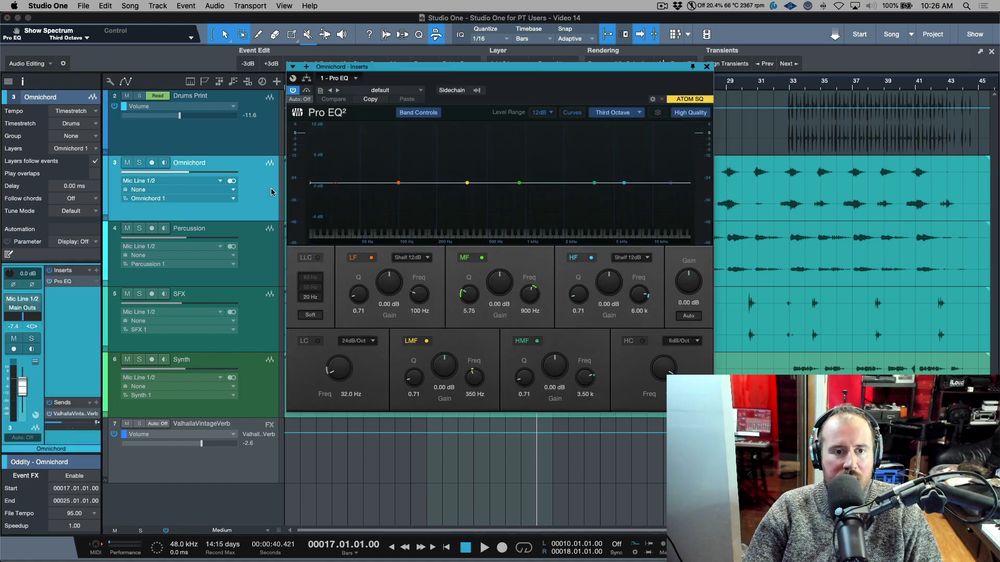
{"action": "left_click", "coordinate": [272, 247]}
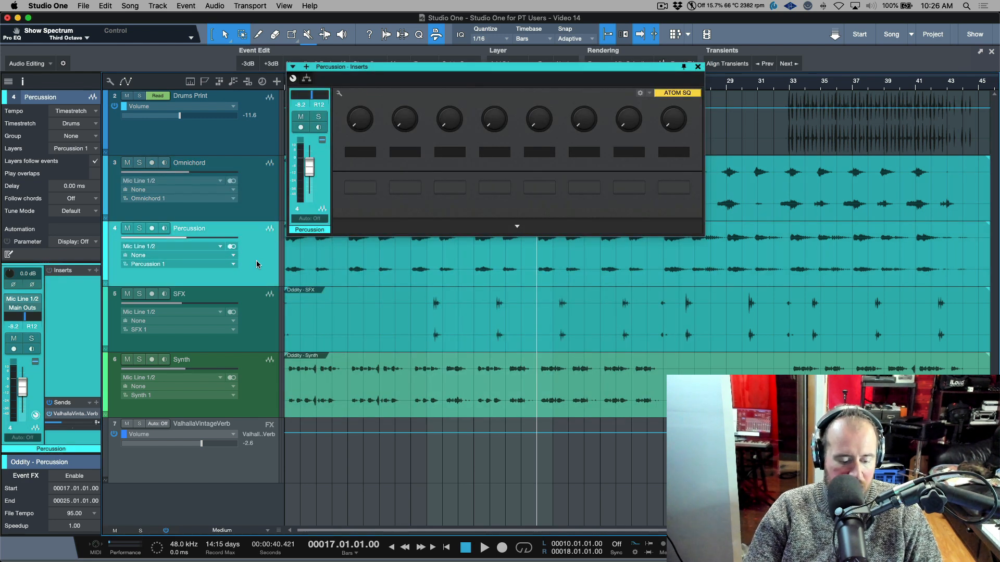
{"action": "key", "text": "ctrl+q"}
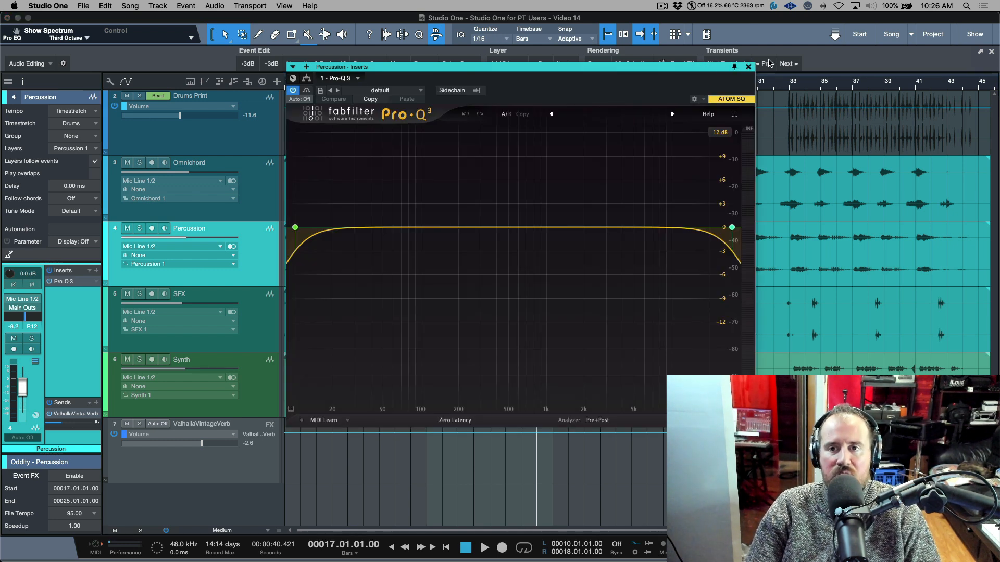
{"action": "left_click", "coordinate": [748, 66]}
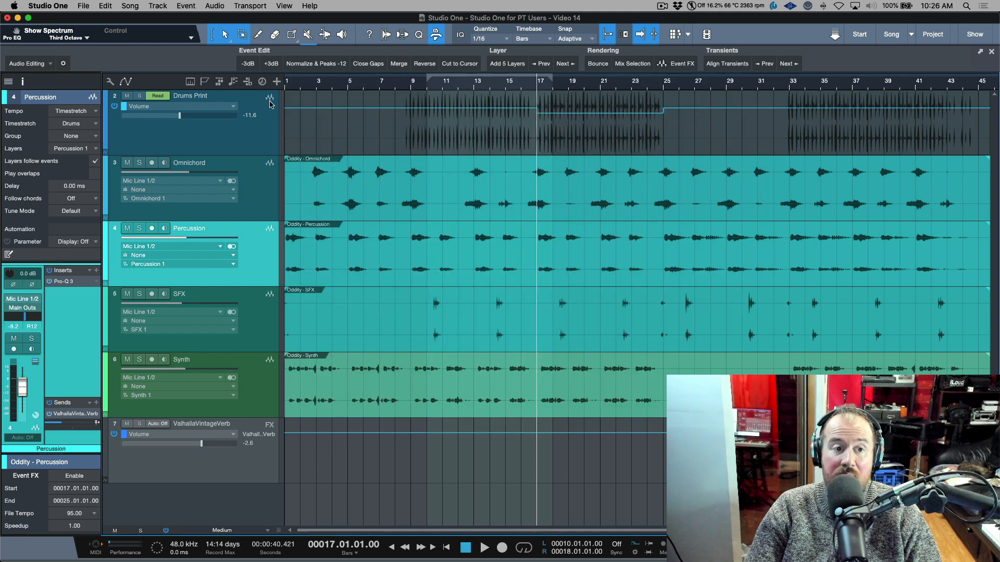
- Toggle the macro toolbar off and on, and start another new macro from the Macro Organizer
{"action": "left_click", "coordinate": [437, 34]}
{"action": "left_click", "coordinate": [436, 35]}
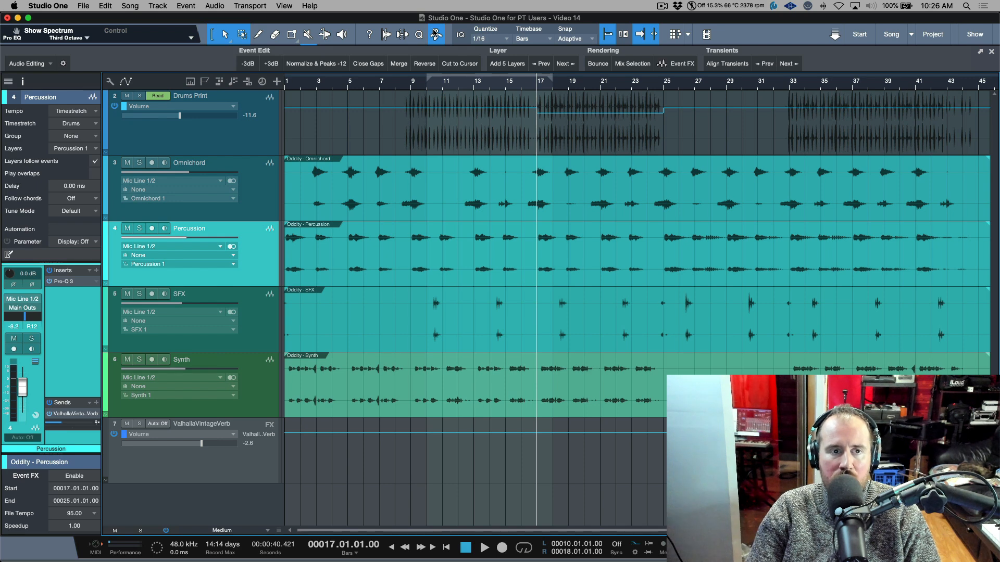
{"action": "left_click", "coordinate": [63, 63]}
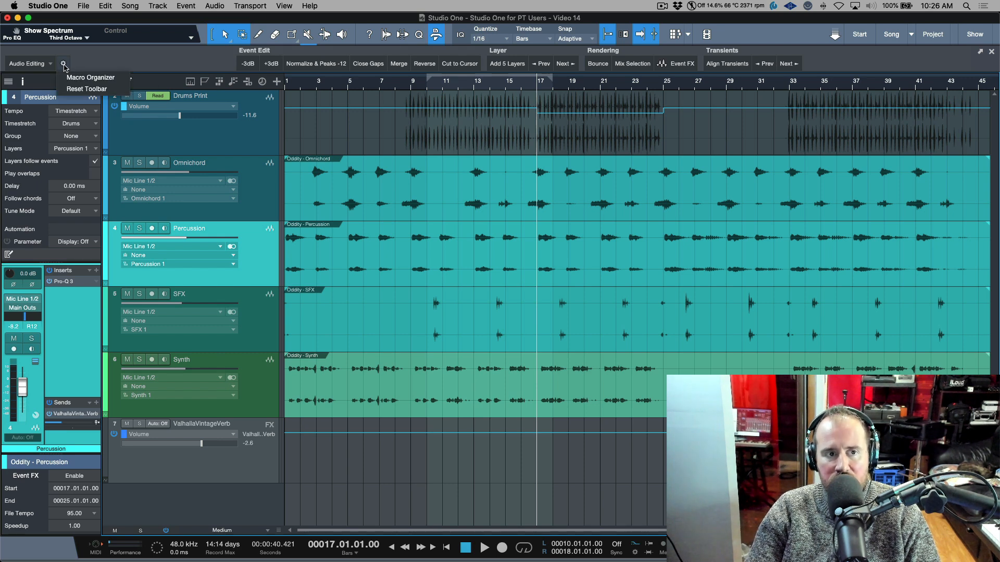
{"action": "left_click", "coordinate": [92, 78]}
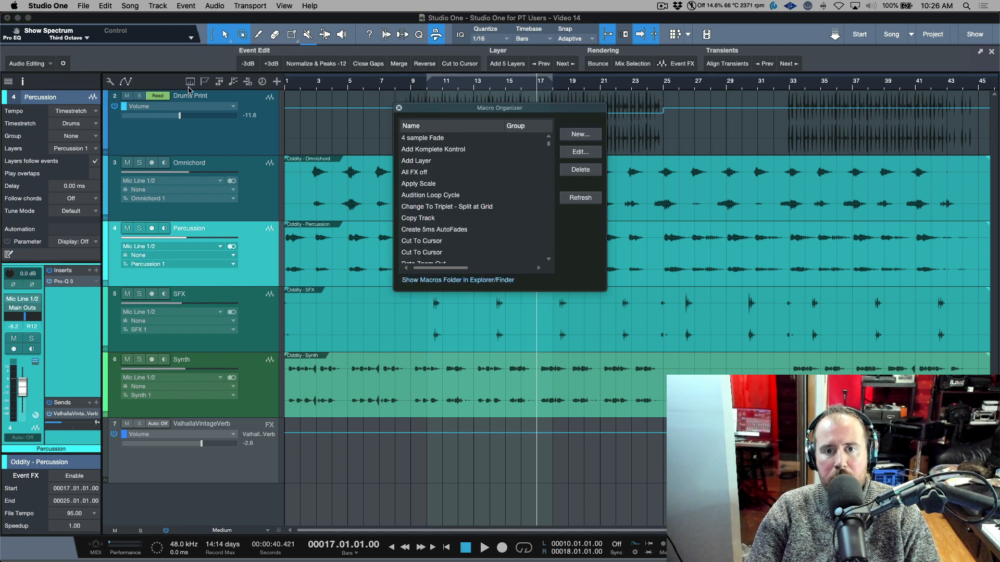
{"action": "left_click", "coordinate": [580, 135]}
- Title the macro "Add favorite EQ Plugin" and leave its group and description empty
{"action": "left_click", "coordinate": [670, 47]}
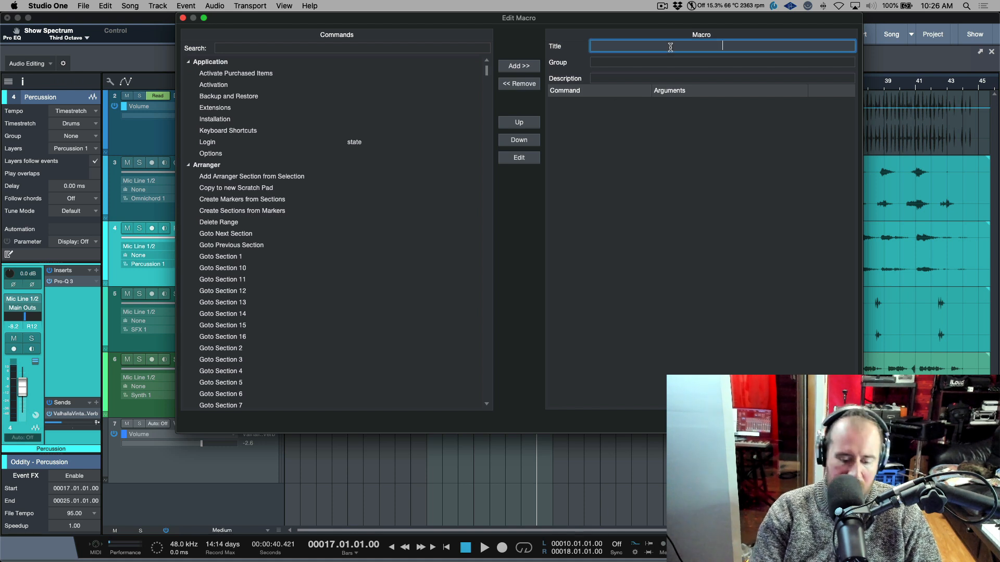
{"action": "type", "text": "Ad"}
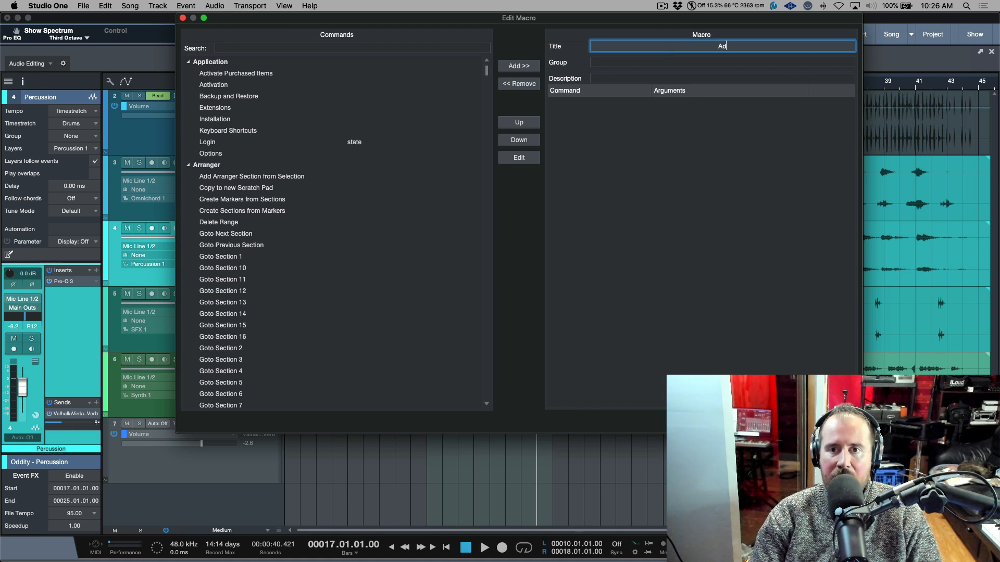
{"action": "type", "text": "d favorite EQ Plugin"}
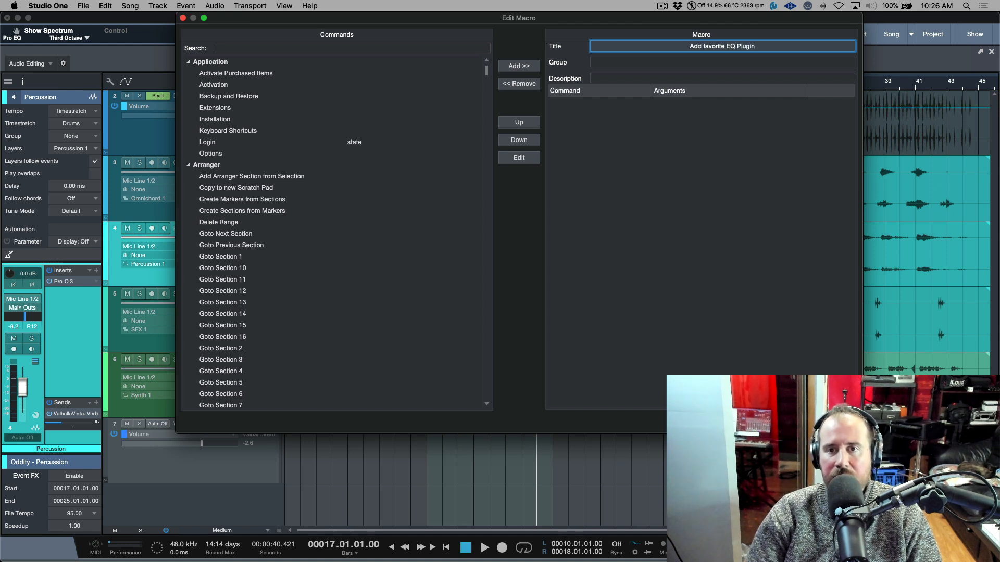
{"action": "left_click", "coordinate": [685, 77]}
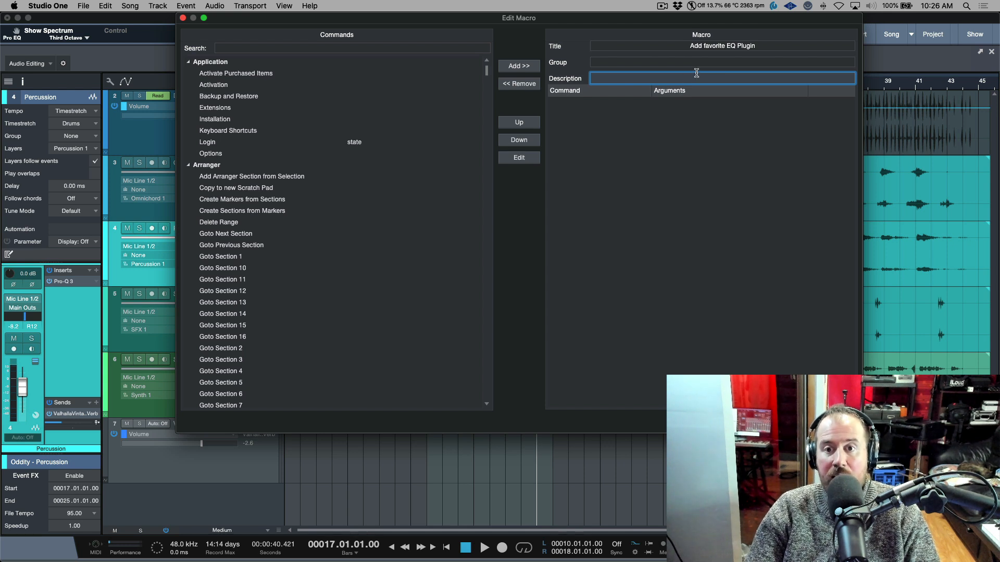
{"action": "left_click", "coordinate": [696, 63]}
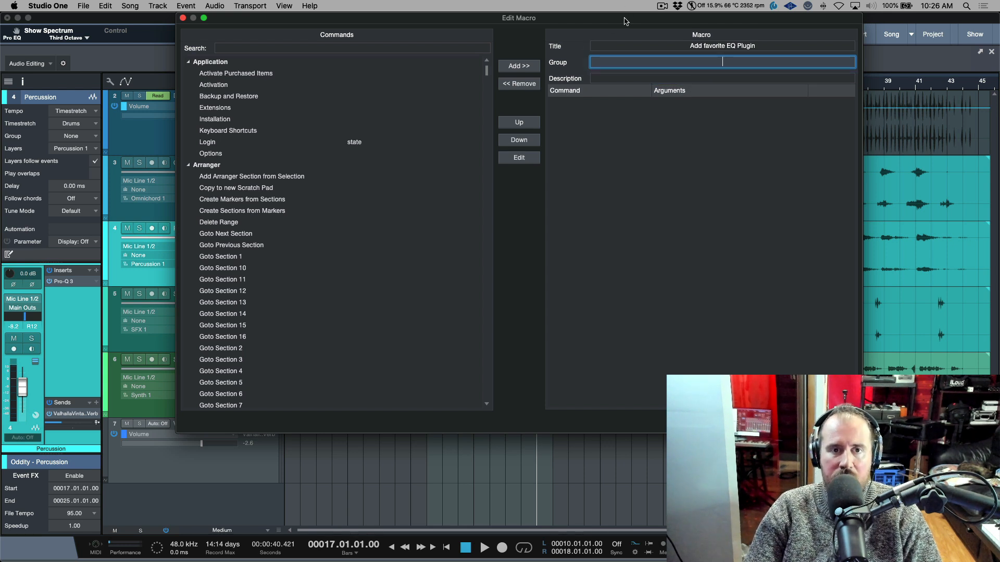
- Find the Track command Add Insert to Selected Channels by searching for "add inse" and add it to the macro
{"action": "left_click", "coordinate": [353, 48]}
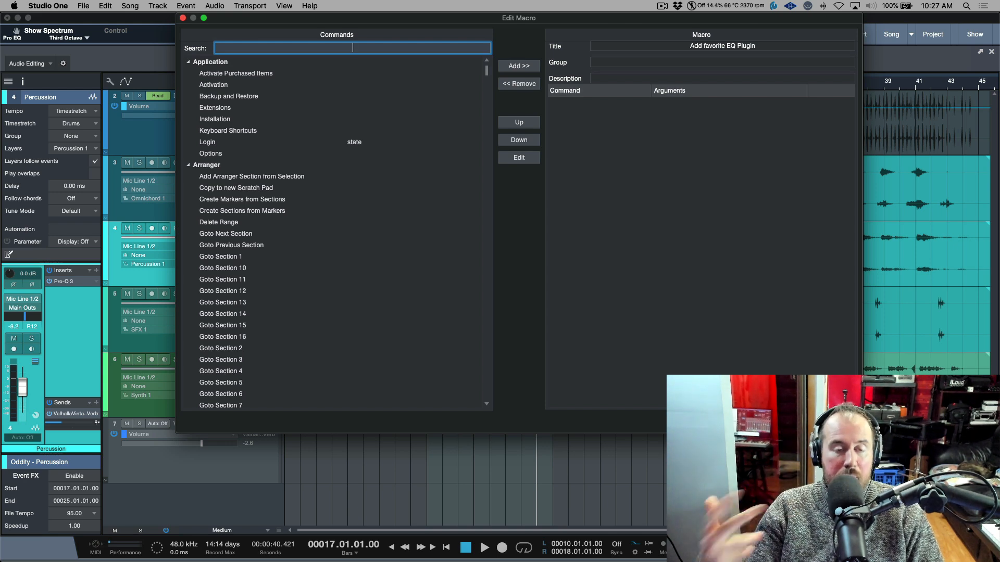
{"action": "type", "text": "add"}
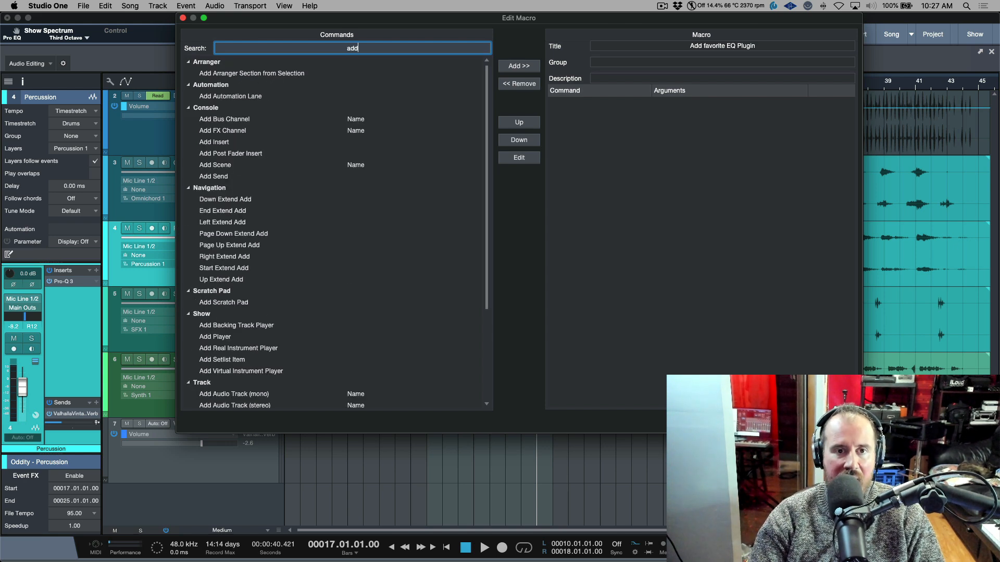
{"action": "type", "text": " inse"}
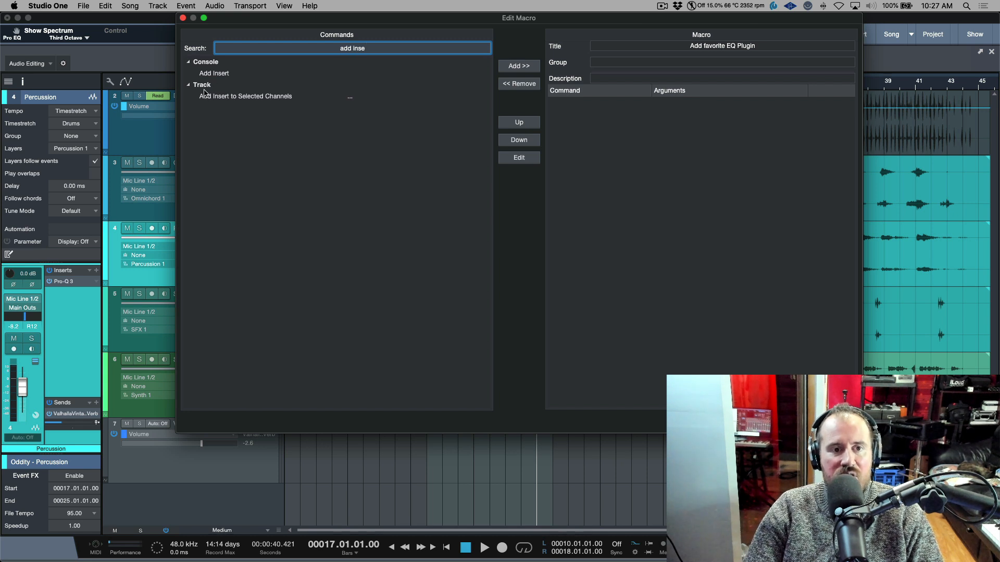
{"action": "left_click", "coordinate": [222, 99]}
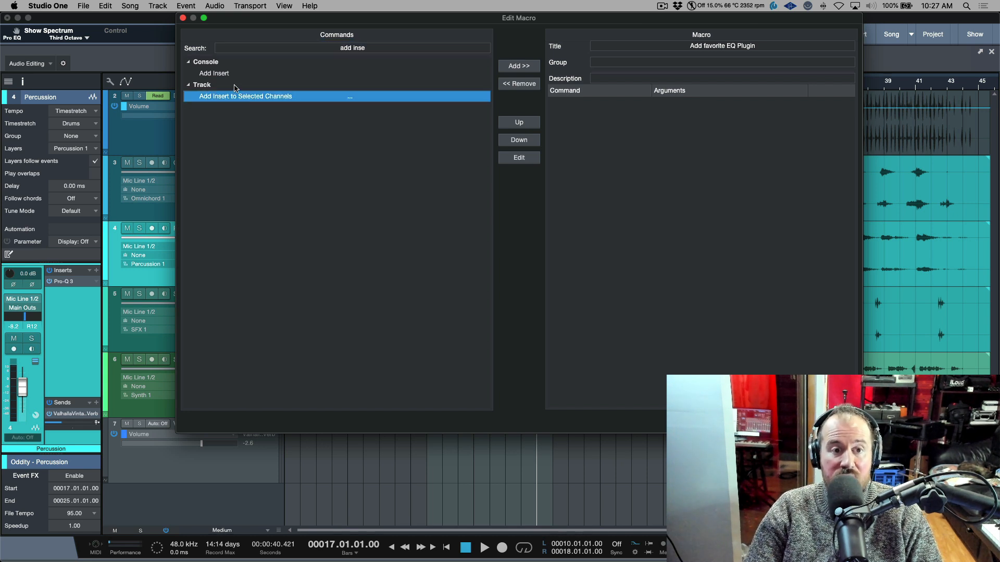
{"action": "left_click", "coordinate": [530, 71]}
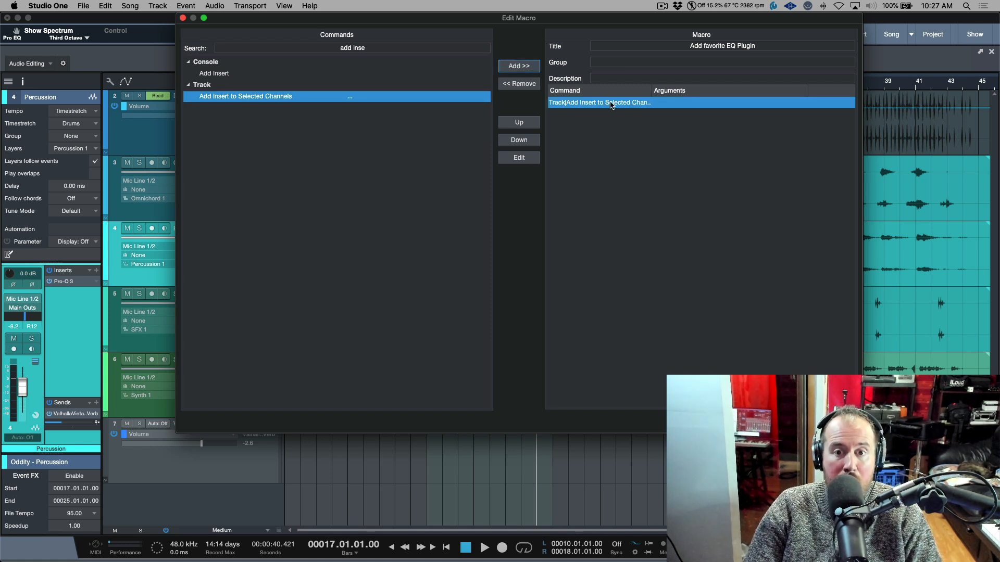
- Open the arguments of the Add Insert to Selected Channels command and browse the FX Chain presets, including the Mixing folder
{"action": "double_click", "coordinate": [698, 103]}
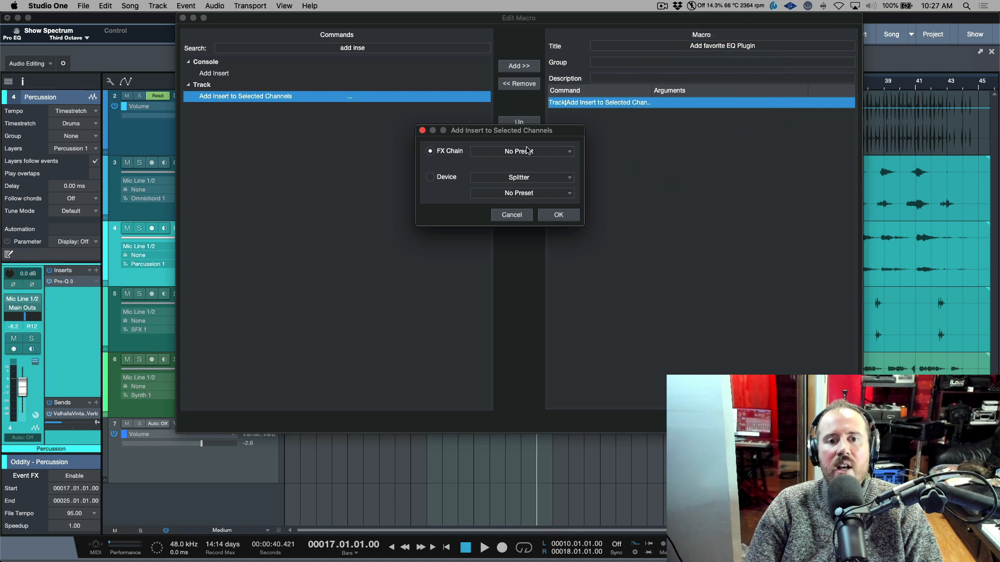
{"action": "left_click", "coordinate": [430, 178]}
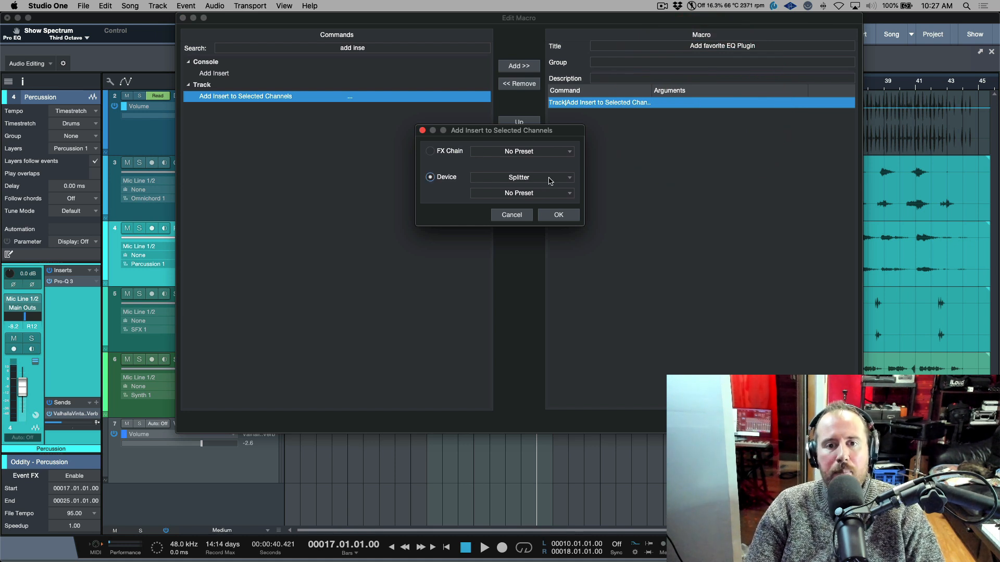
{"action": "left_click", "coordinate": [430, 152]}
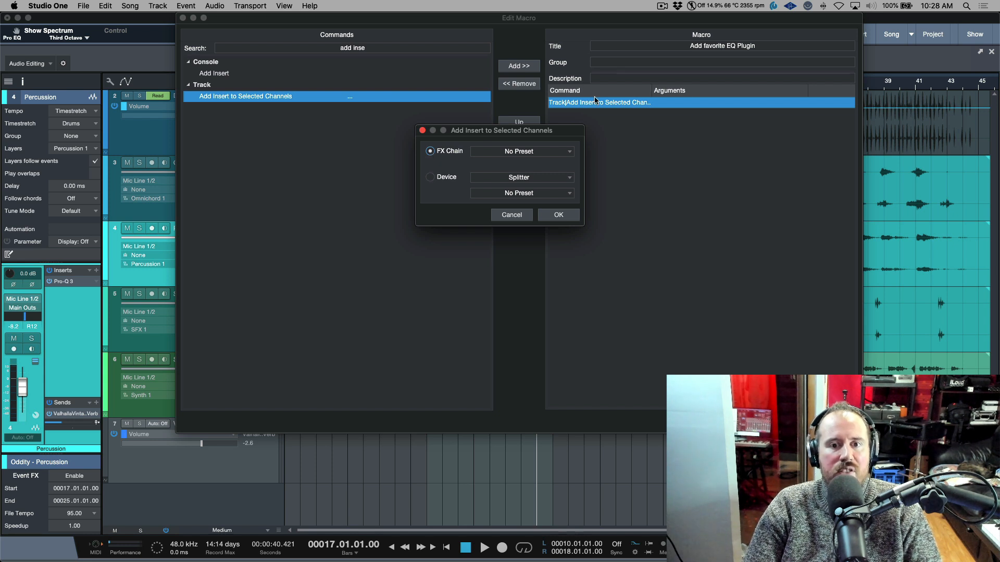
{"action": "left_click", "coordinate": [564, 152]}
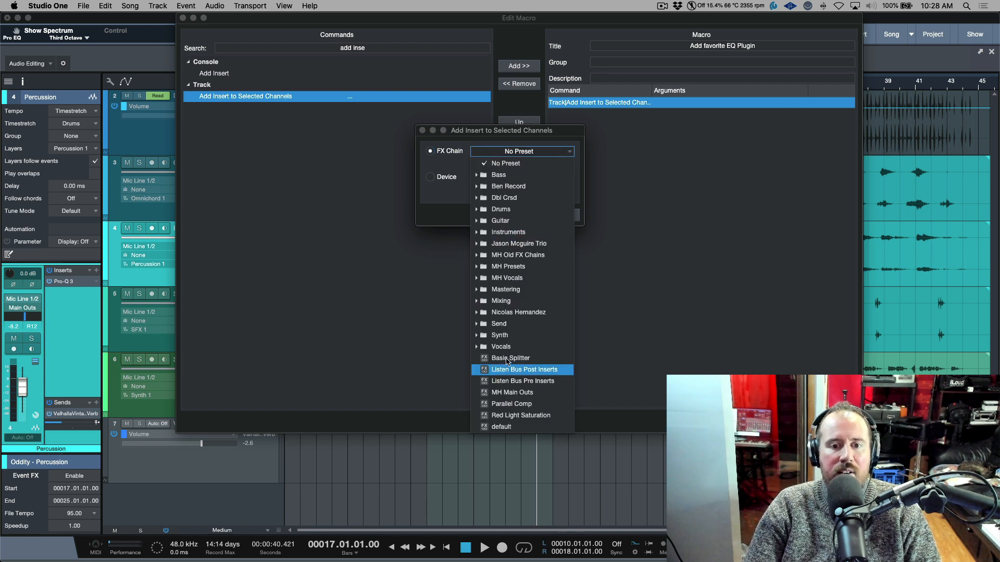
{"action": "left_click", "coordinate": [514, 302]}
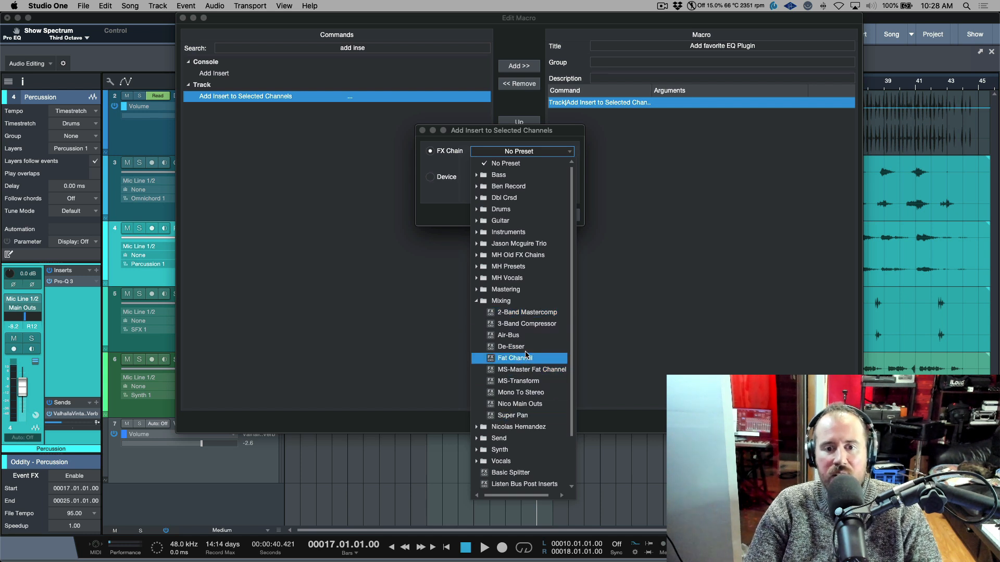
{"action": "left_click", "coordinate": [503, 301]}
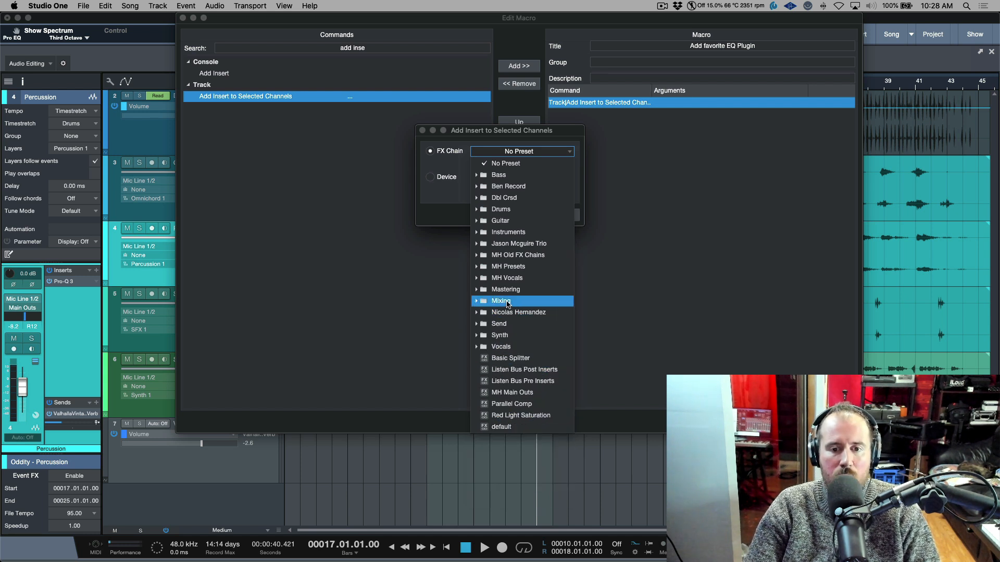
{"action": "left_click", "coordinate": [449, 197]}
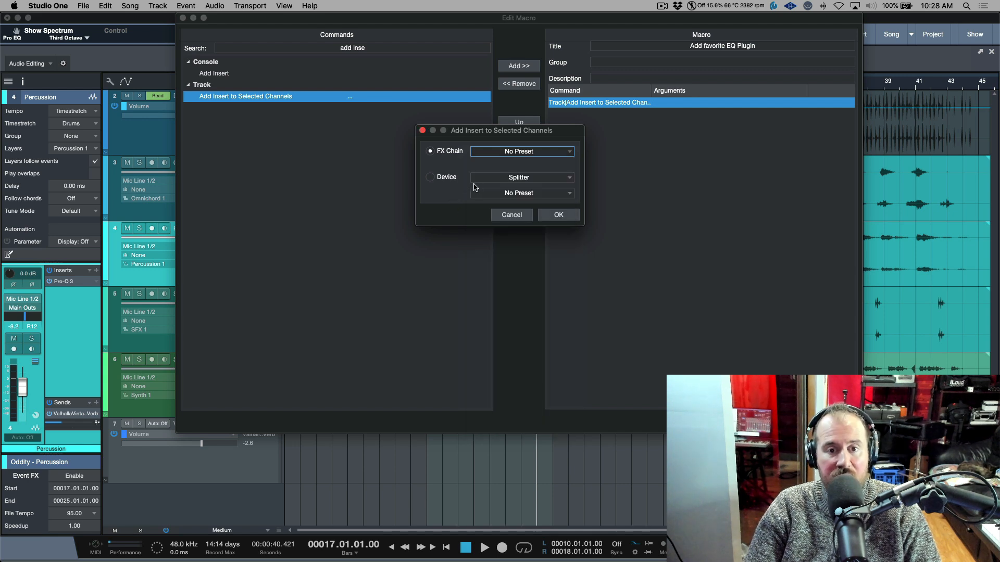
- Set the insert command to Device, browse the device list, confirm it, and save the macro, closing the Macro Organizer
{"action": "left_click", "coordinate": [430, 177]}
{"action": "left_click", "coordinate": [525, 179]}
{"action": "scroll", "coordinate": [547, 301], "scroll_direction": "down", "scroll_amount": 20}
{"action": "scroll", "coordinate": [547, 300], "scroll_direction": "up", "scroll_amount": 1}
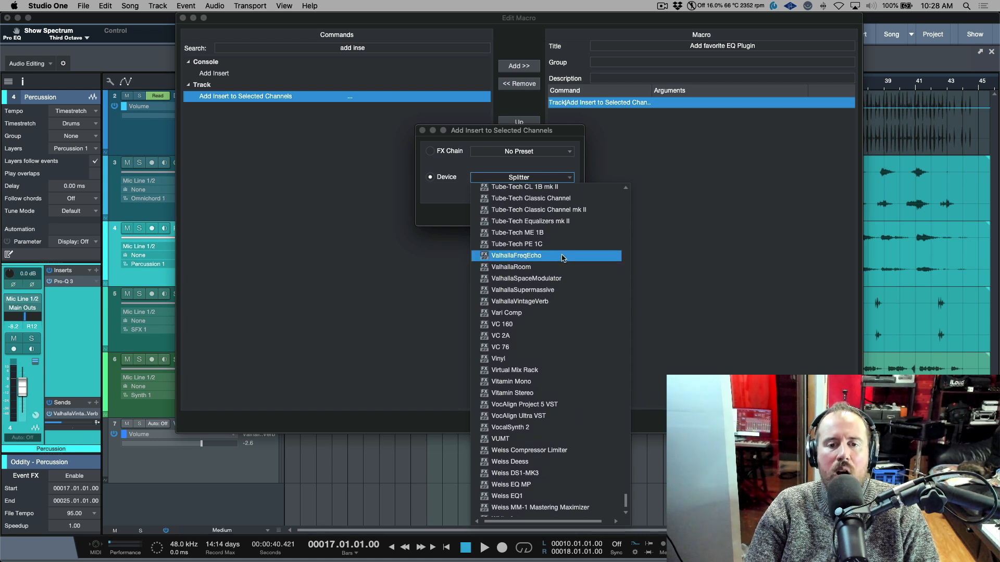
{"action": "left_click", "coordinate": [572, 215]}
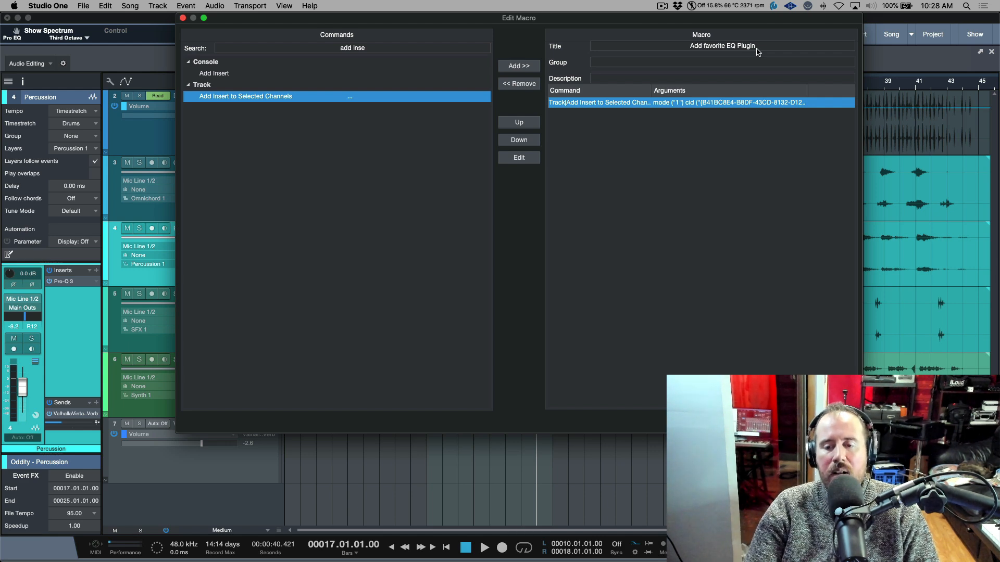
{"action": "left_click", "coordinate": [834, 421]}
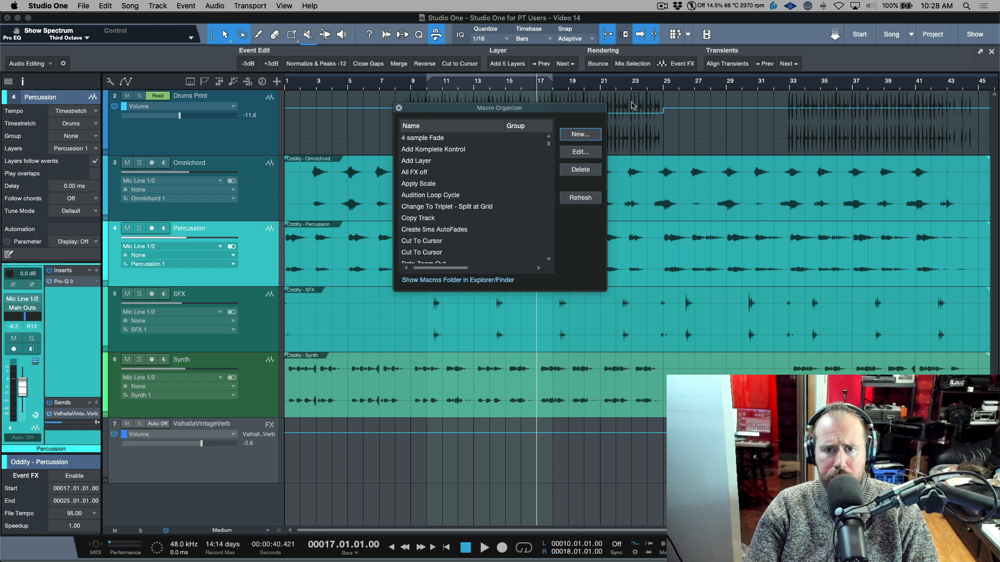
{"action": "left_click", "coordinate": [399, 108]}
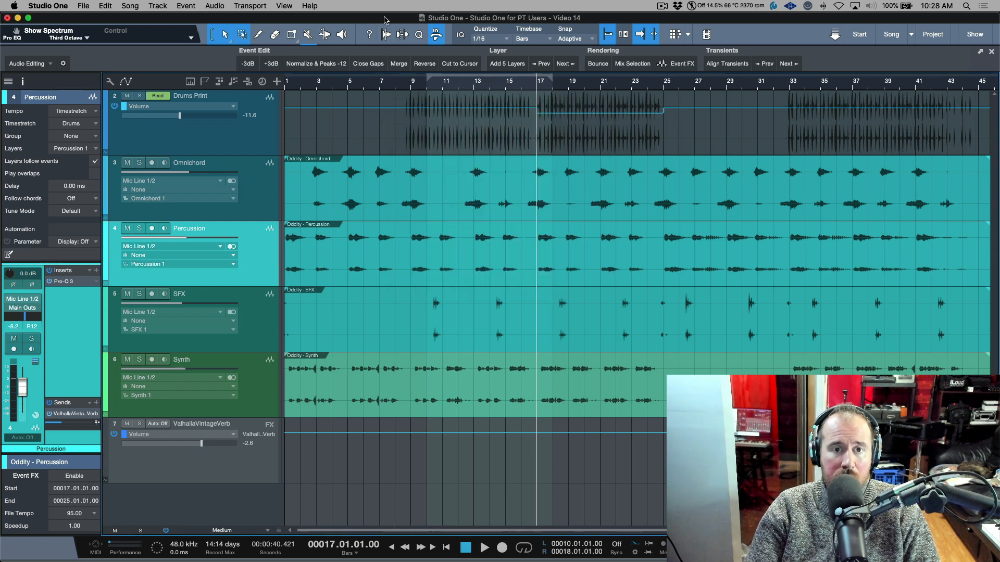
- Switch to the song "The Chord Track - Video 14" and hide and show its chord track
{"action": "left_click", "coordinate": [911, 34]}
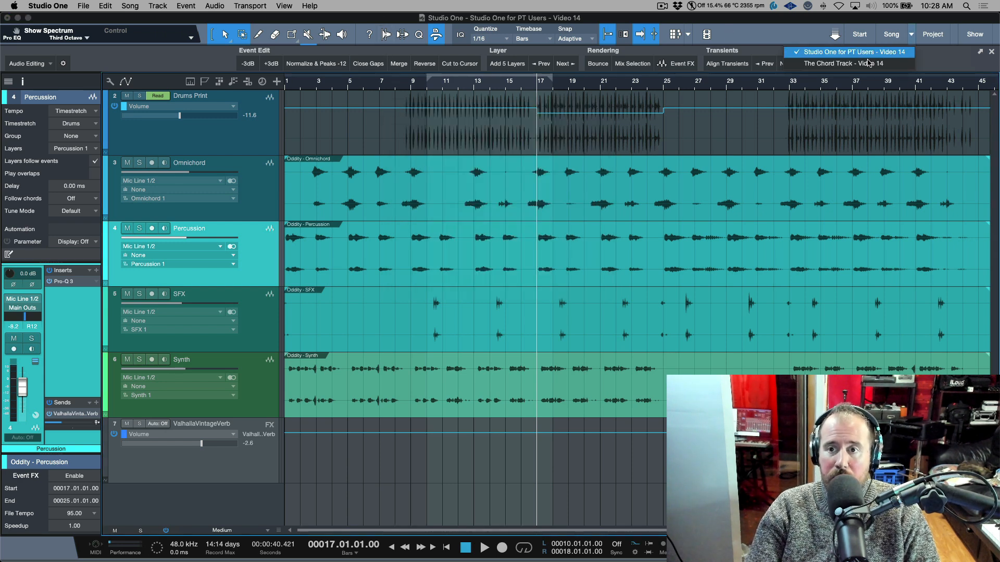
{"action": "left_click", "coordinate": [852, 69]}
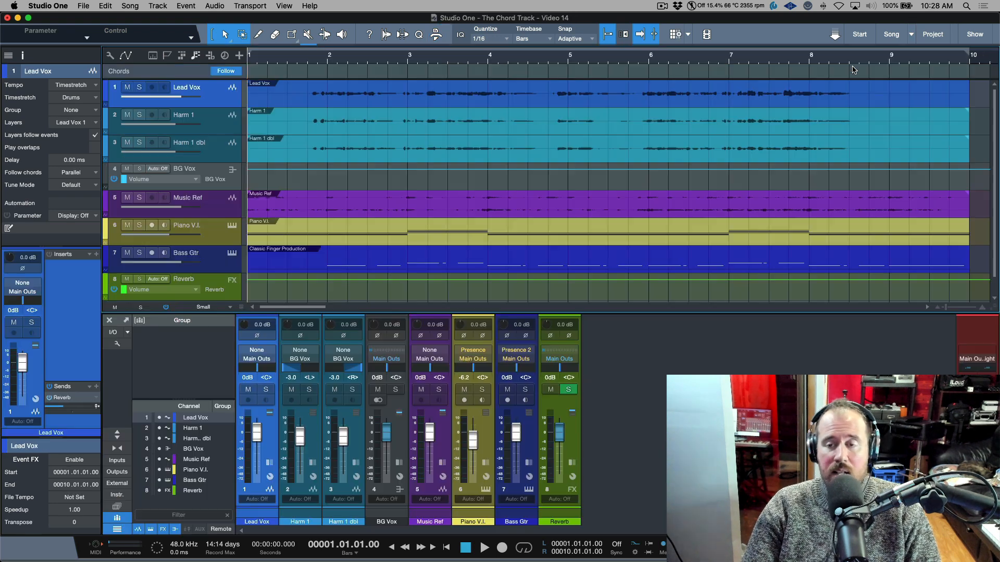
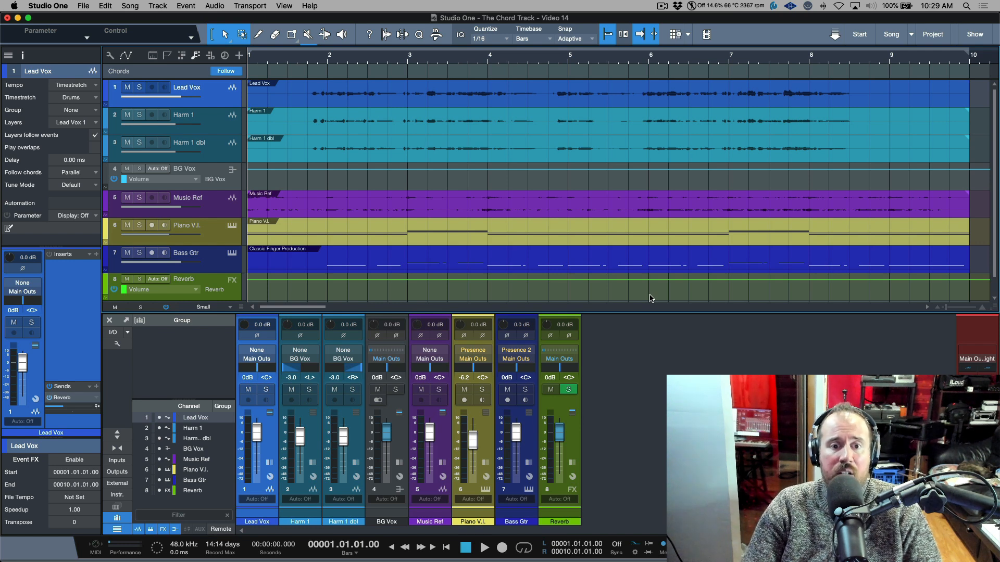
{"action": "left_click", "coordinate": [197, 56]}
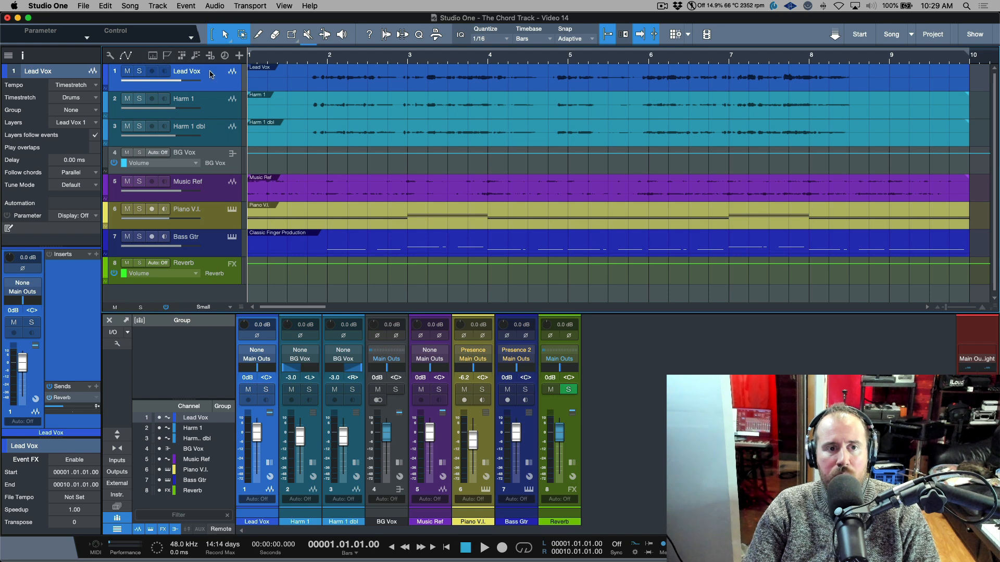
{"action": "left_click", "coordinate": [196, 56]}
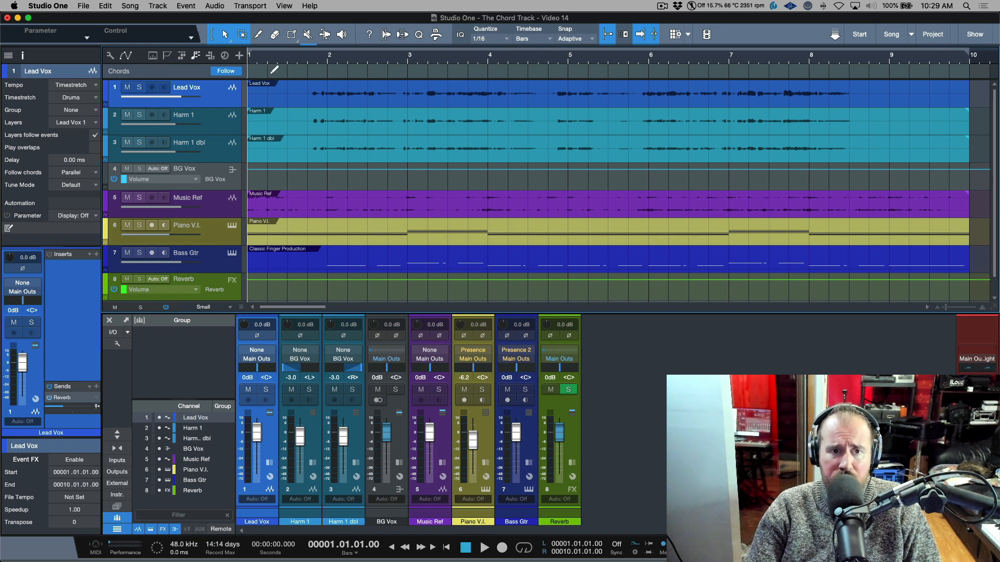
- Add a C chord at each of bars 1, 2 and 3 on the chord track
{"action": "left_click", "coordinate": [259, 67]}
{"action": "left_click", "coordinate": [344, 68]}
{"action": "left_click", "coordinate": [450, 66]}
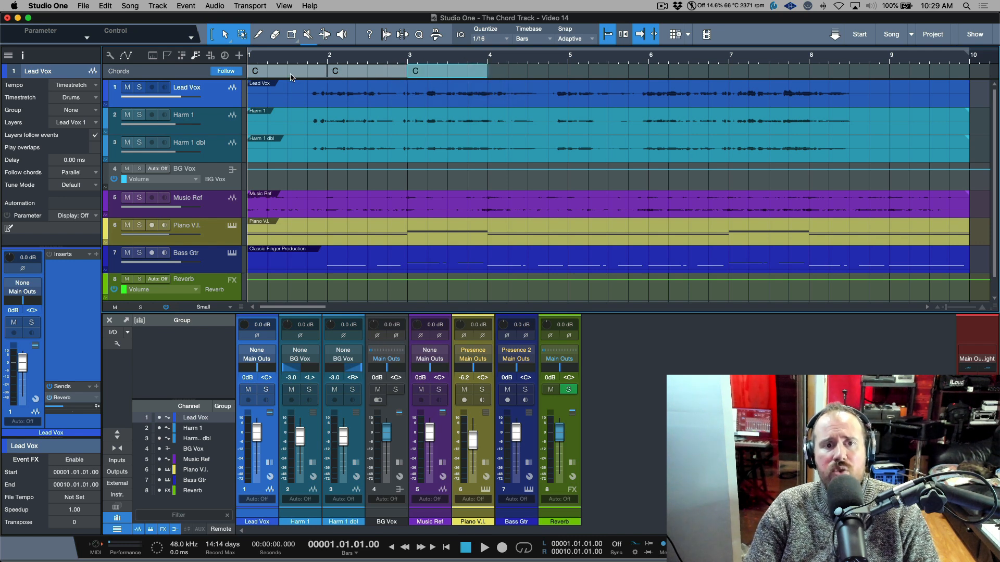
- Open the first chord in the Chord Selector, move through the three chords and back, and close it
{"action": "double_click", "coordinate": [290, 77]}
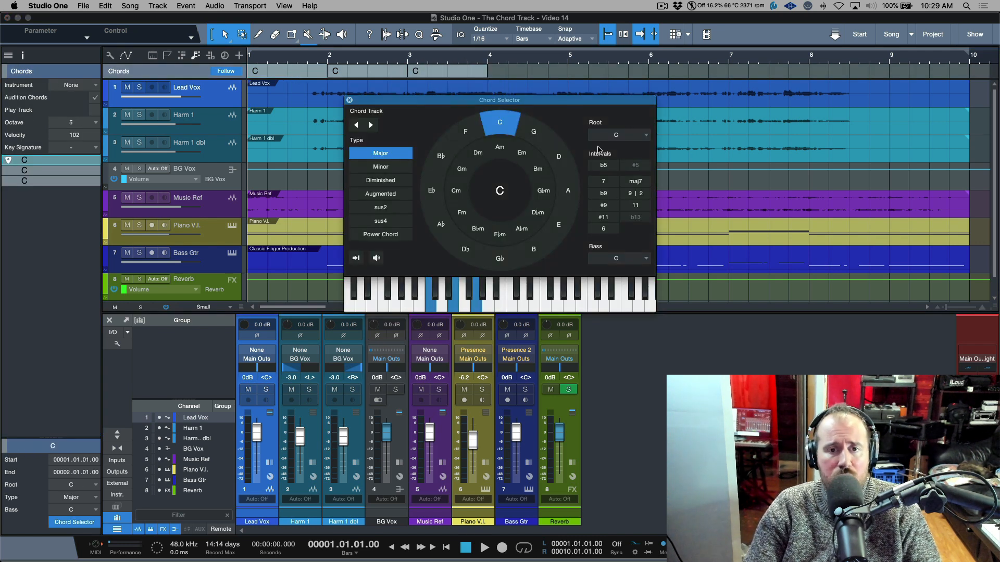
{"action": "left_click", "coordinate": [371, 125]}
{"action": "left_click", "coordinate": [370, 126]}
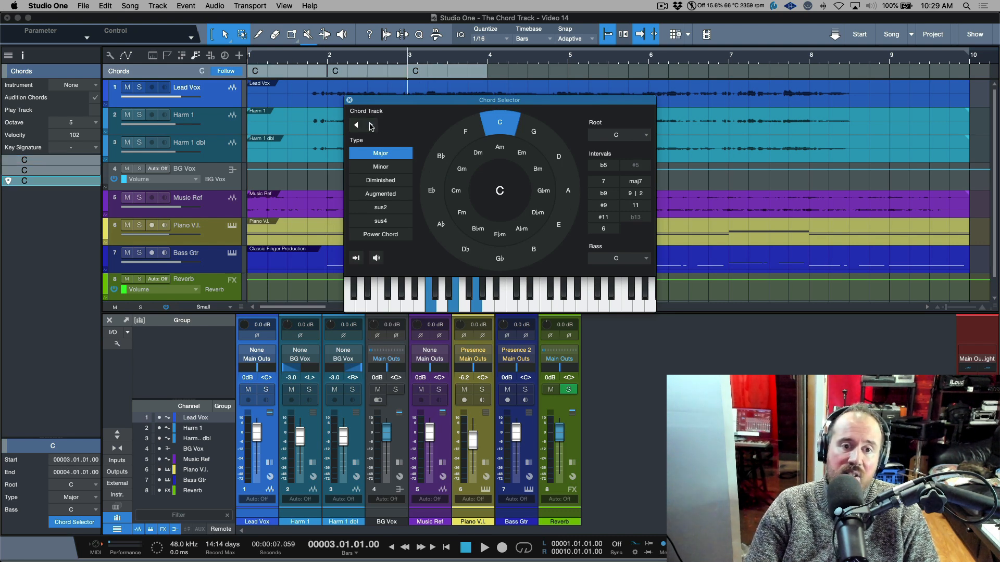
{"action": "left_click", "coordinate": [357, 126]}
{"action": "left_click", "coordinate": [357, 126]}
{"action": "left_click", "coordinate": [349, 100]}
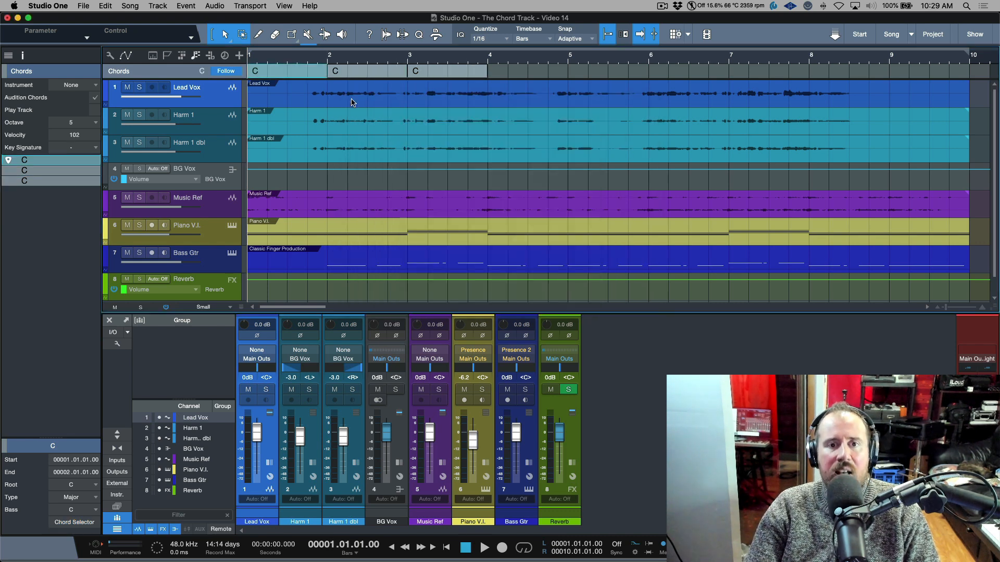
- Delete the three C chords and extract the Music Ref event's chords onto the chord track
{"action": "left_click_drag", "start_coordinate": [513, 76], "coordinate": [311, 70]}
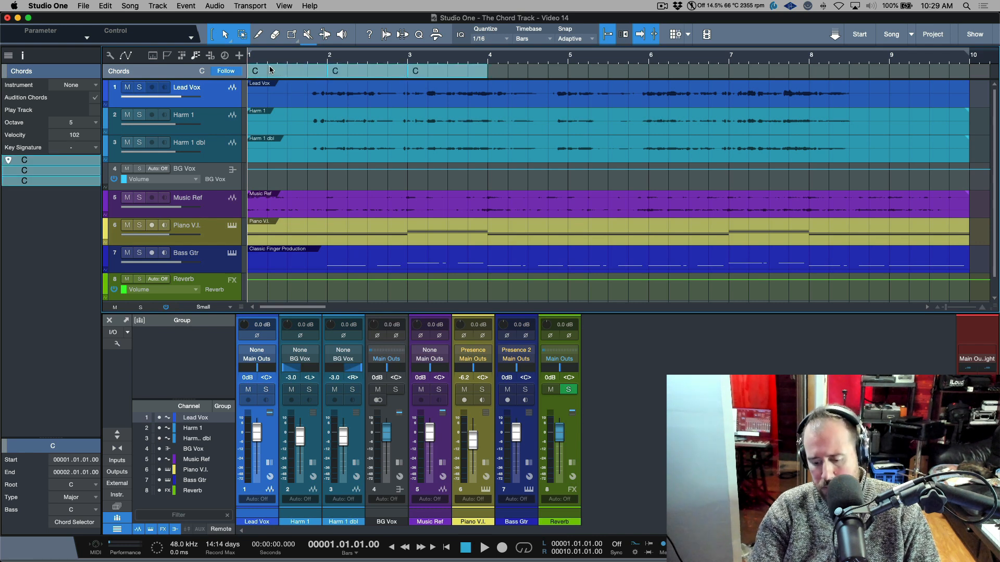
{"action": "key", "text": "Delete"}
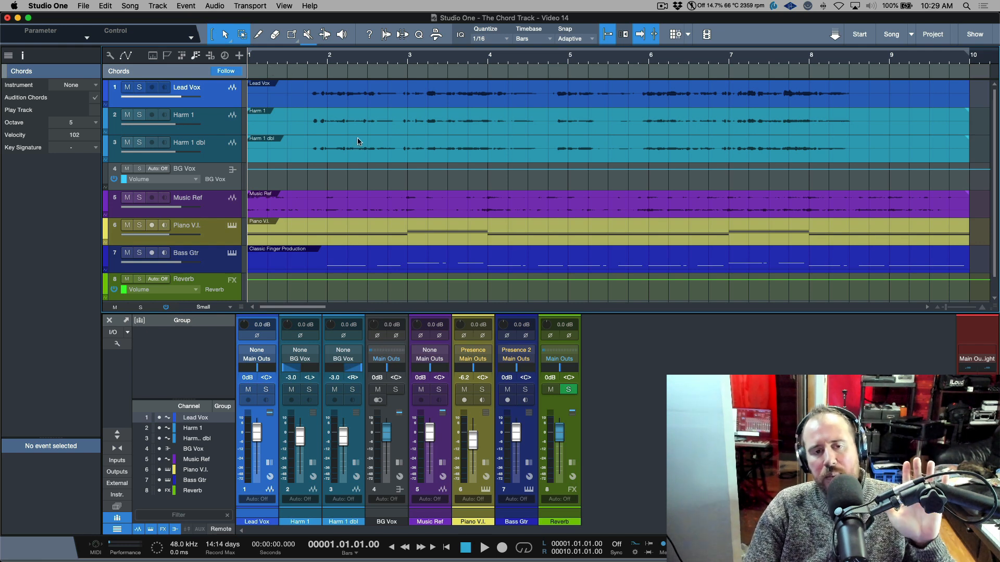
{"action": "left_click", "coordinate": [434, 211]}
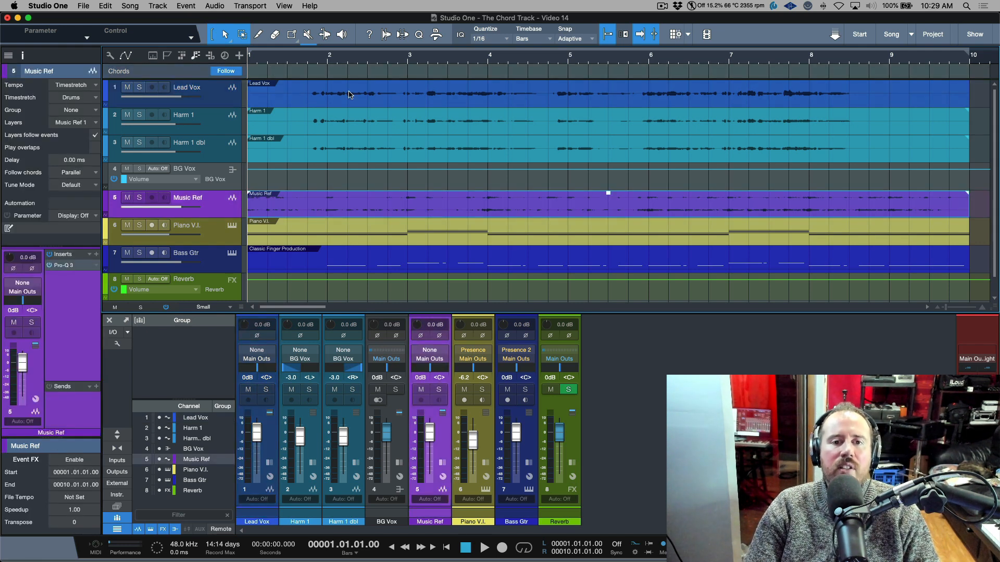
{"action": "left_click_drag", "start_coordinate": [436, 212], "coordinate": [430, 76]}
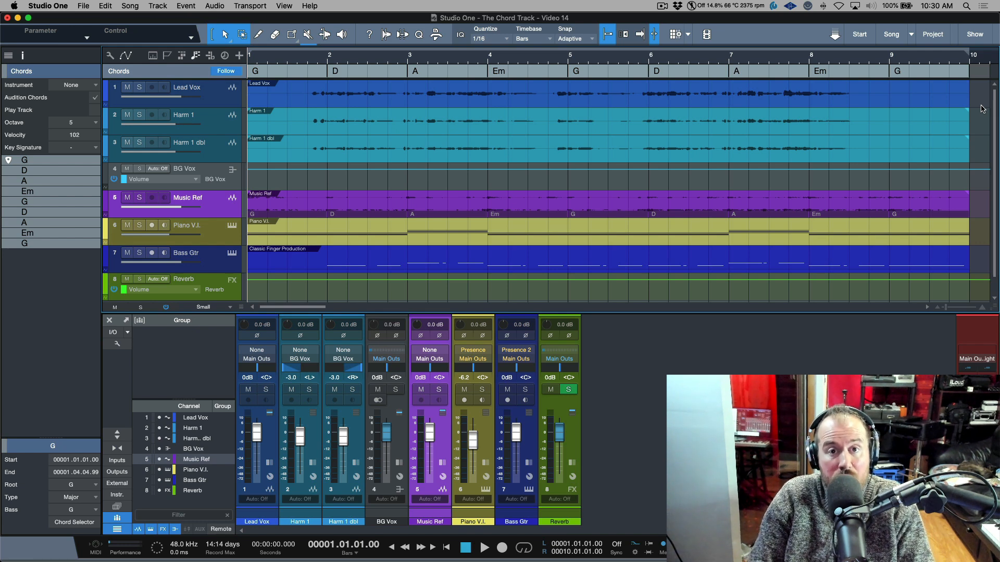
- Review the extracted chords by moving backward and forward through them in the Chord Selector, starting at the second-to-last chord
{"action": "double_click", "coordinate": [867, 77]}
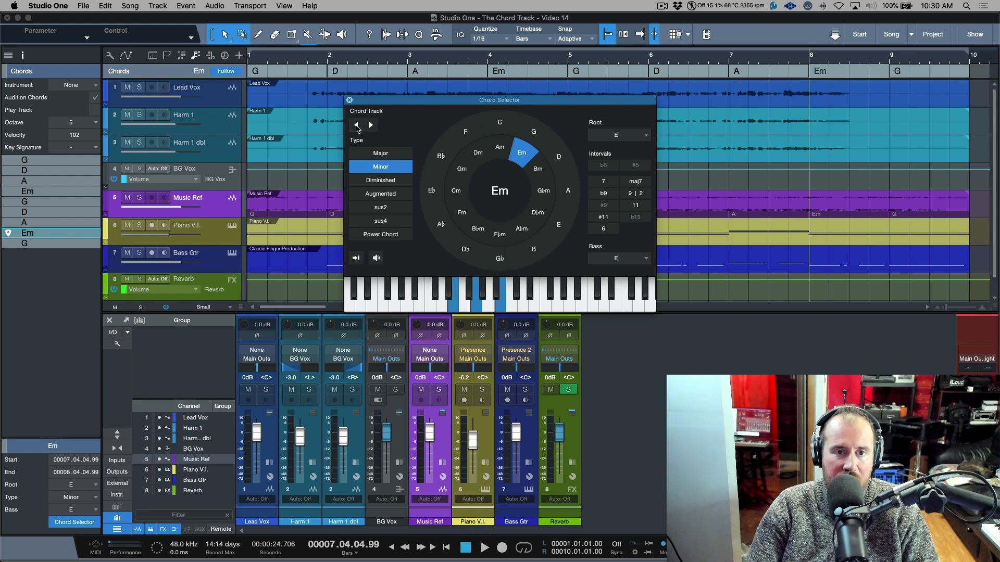
{"action": "left_click", "coordinate": [356, 125]}
{"action": "left_click", "coordinate": [355, 125]}
{"action": "left_click", "coordinate": [355, 124]}
{"action": "left_click", "coordinate": [355, 124]}
{"action": "left_click", "coordinate": [355, 124]}
{"action": "left_click", "coordinate": [370, 124]}
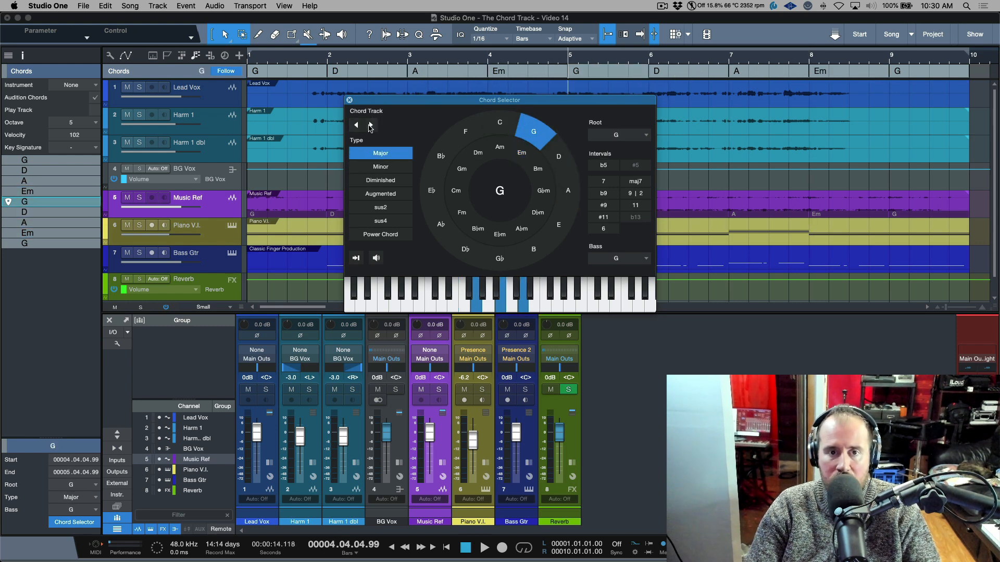
{"action": "left_click", "coordinate": [370, 124]}
{"action": "left_click", "coordinate": [370, 125]}
{"action": "left_click", "coordinate": [349, 100]}
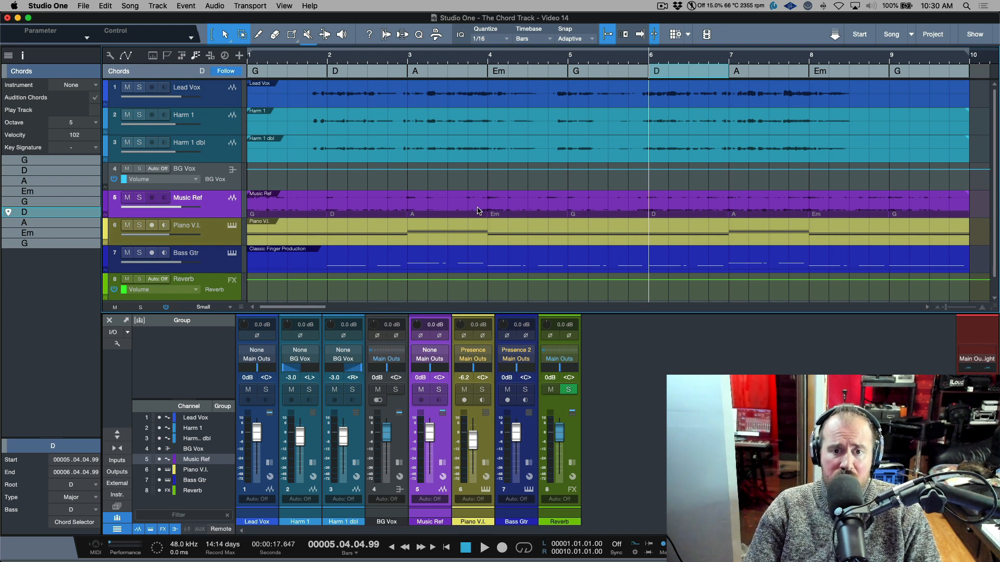
- Apply the chords from the chord track to the Lead Vox, Harm 1 and Harm 1 dbl events together
{"action": "left_click", "coordinate": [979, 103]}
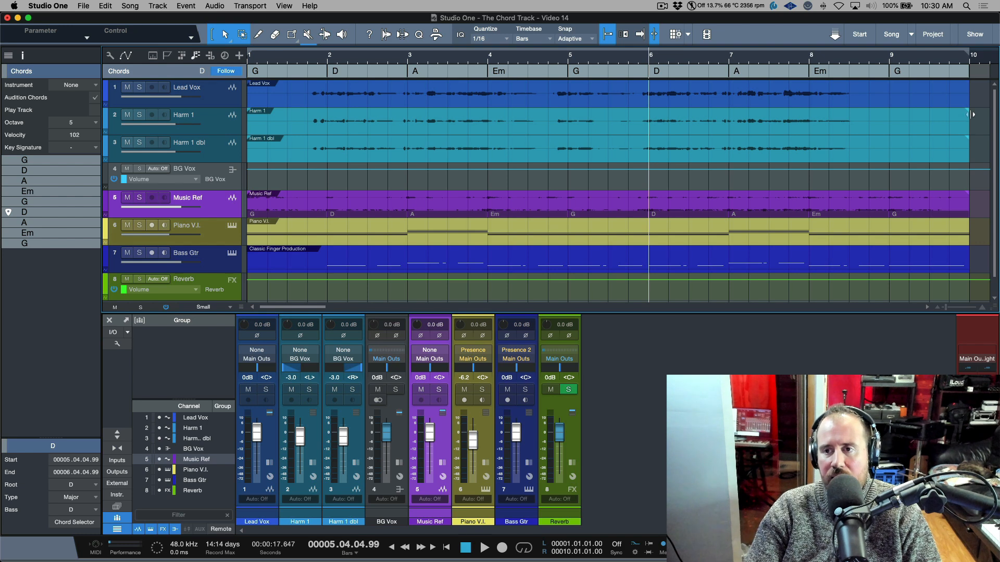
{"action": "left_click_drag", "start_coordinate": [986, 82], "coordinate": [748, 148]}
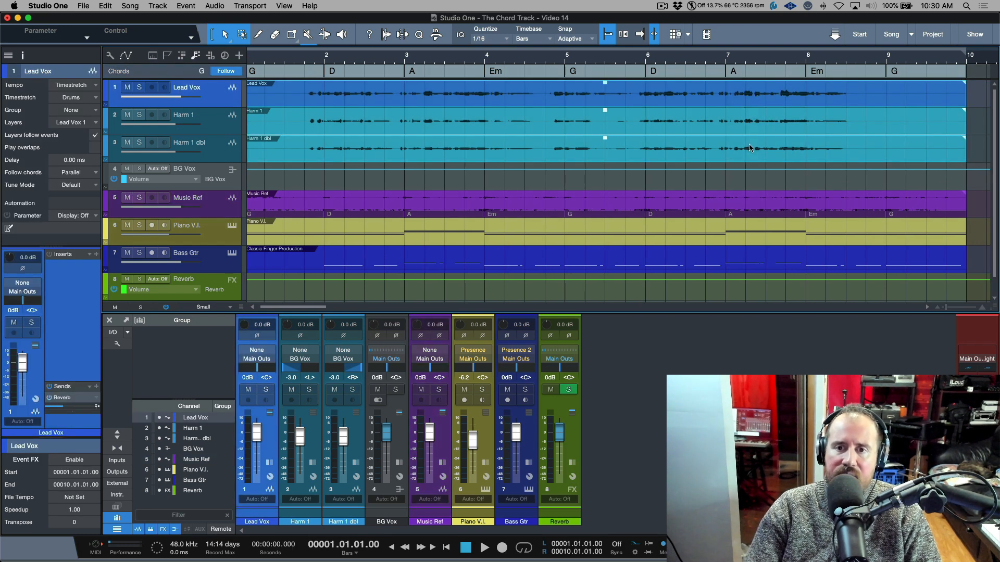
{"action": "right_click", "coordinate": [513, 101]}
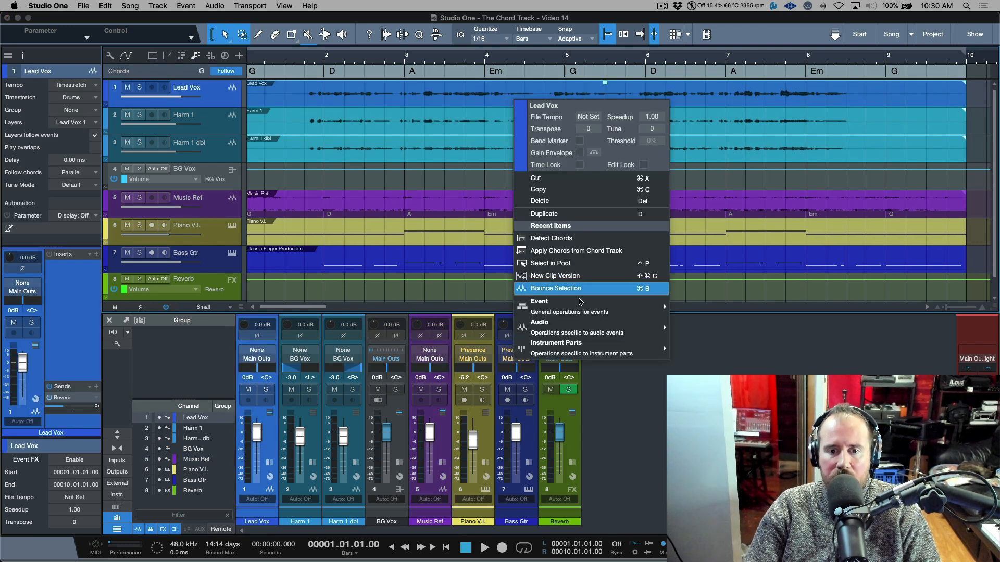
{"action": "mouse_move", "coordinate": [584, 331]}
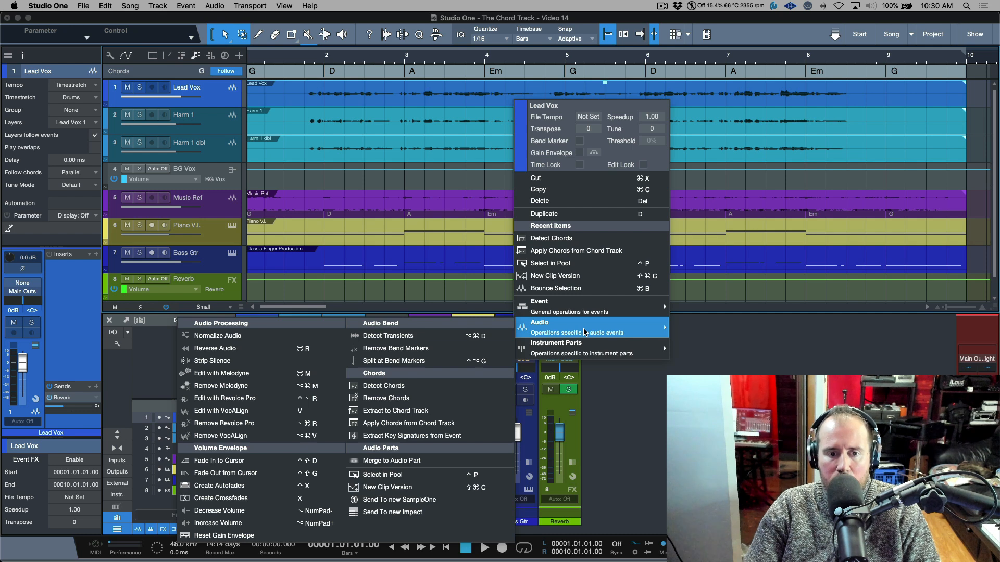
{"action": "left_click", "coordinate": [433, 424]}
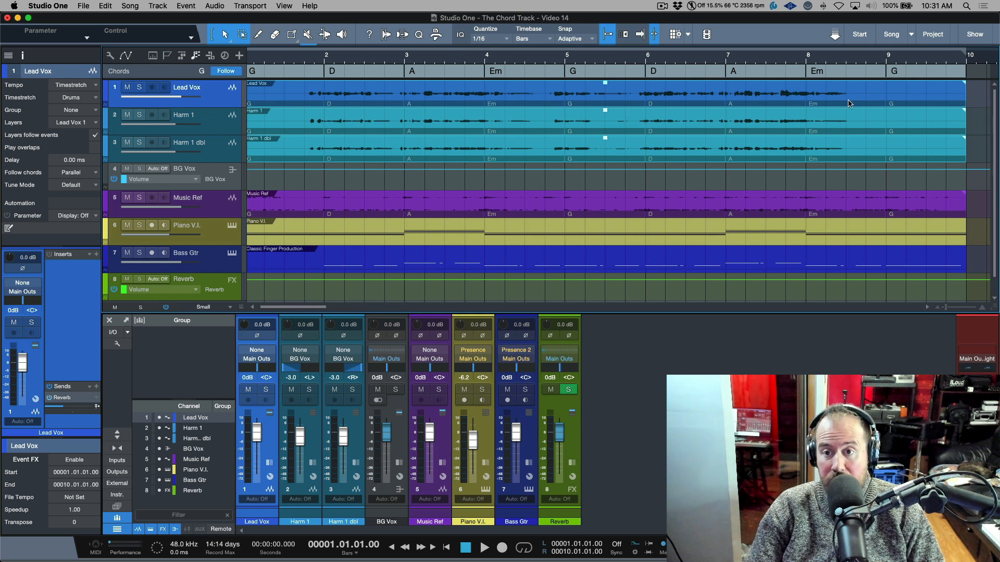
- Toggle the display of chords on events off and back on in the arrangement options
{"action": "left_click", "coordinate": [109, 56]}
{"action": "left_click", "coordinate": [113, 260]}
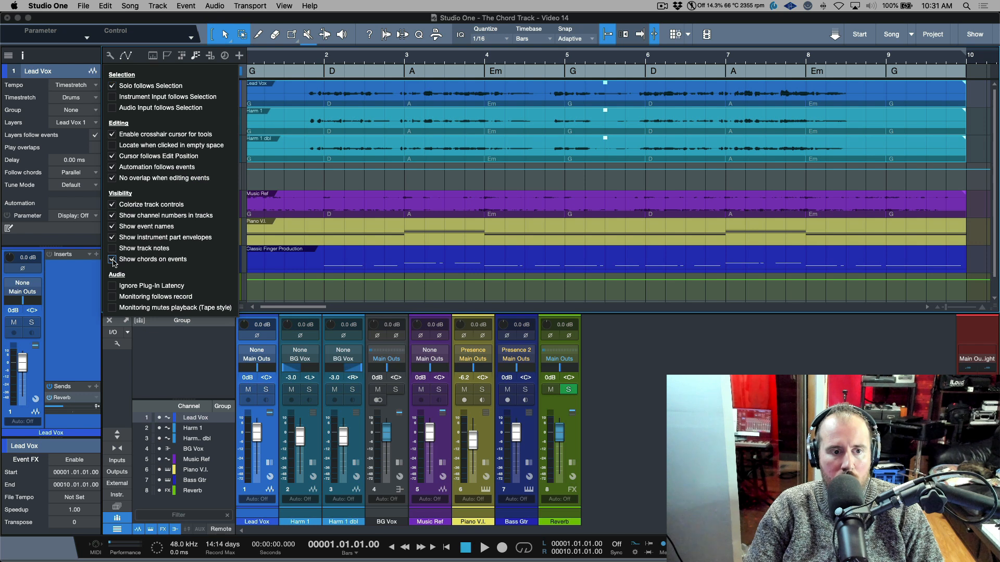
{"action": "left_click", "coordinate": [113, 260]}
{"action": "key", "text": "Escape"}
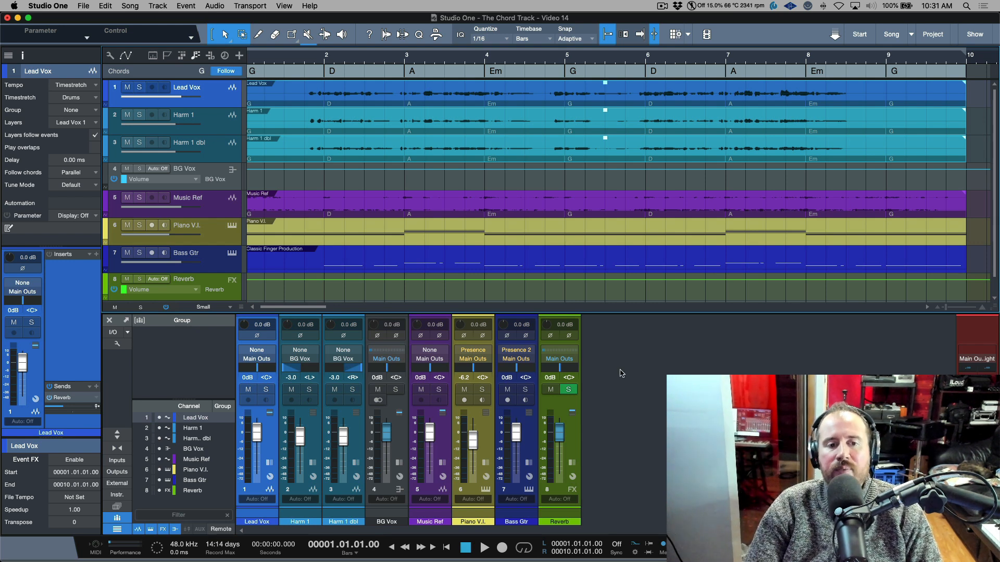
- Compare the track settings of the Piano V.I. and Bass Gtr instrument tracks in the inspector
{"action": "left_click", "coordinate": [212, 239]}
{"action": "left_click", "coordinate": [213, 266]}
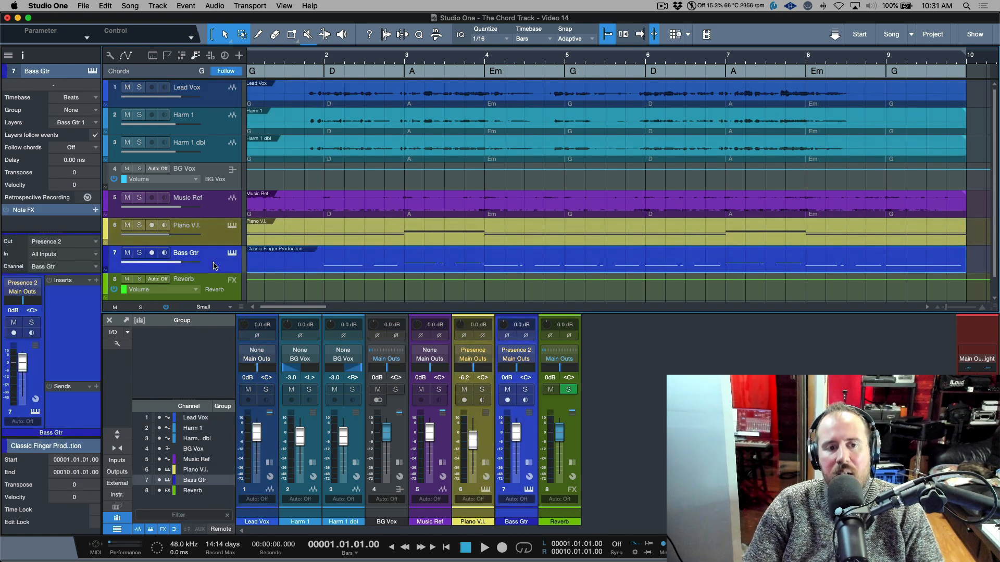
{"action": "left_click", "coordinate": [216, 239]}
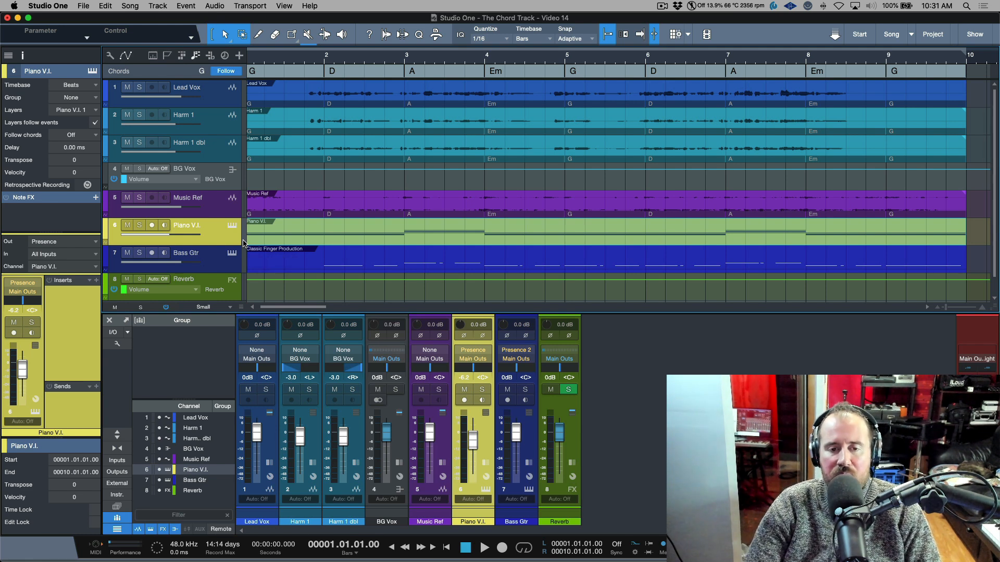
{"action": "left_click", "coordinate": [207, 267]}
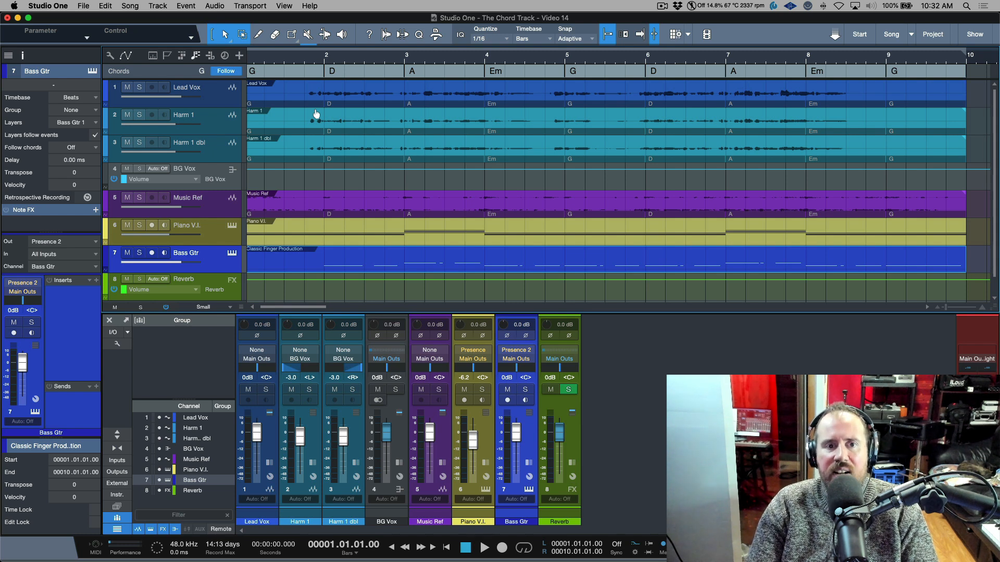
{"action": "left_click", "coordinate": [214, 240]}
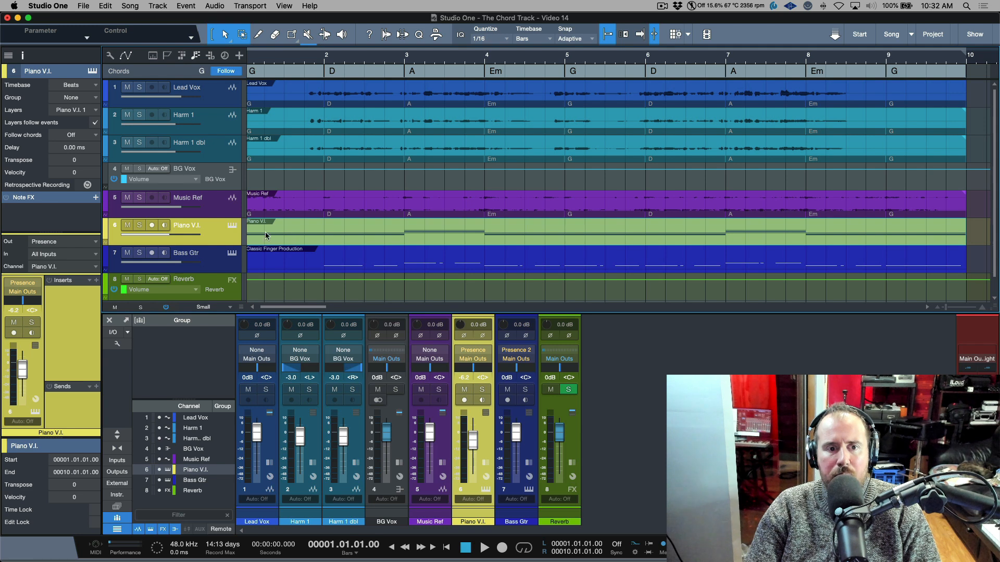
- Open the Piano V.I. event in the note editor and audition the track soloed
{"action": "scroll", "coordinate": [322, 233], "scroll_direction": "left", "scroll_amount": 1}
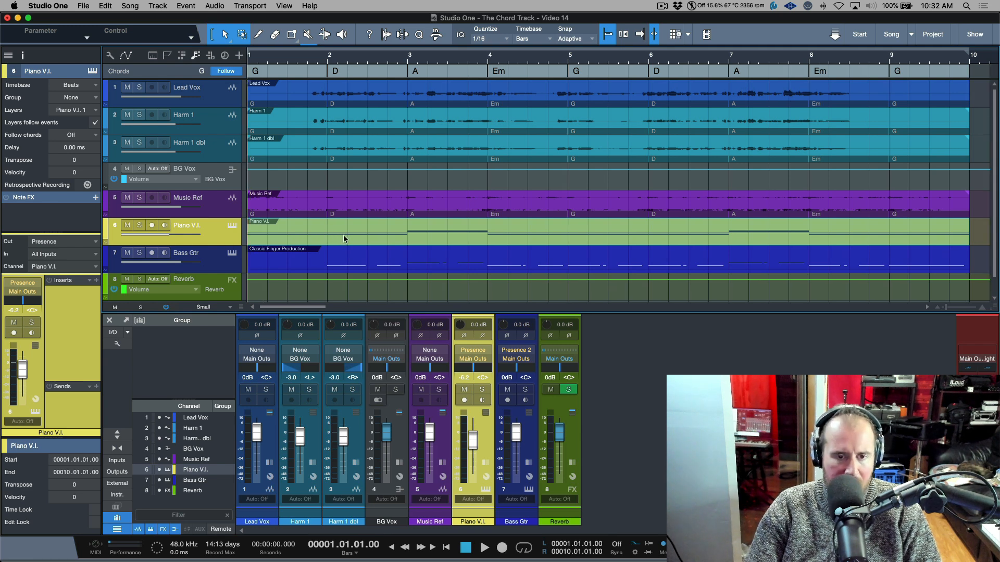
{"action": "double_click", "coordinate": [343, 235]}
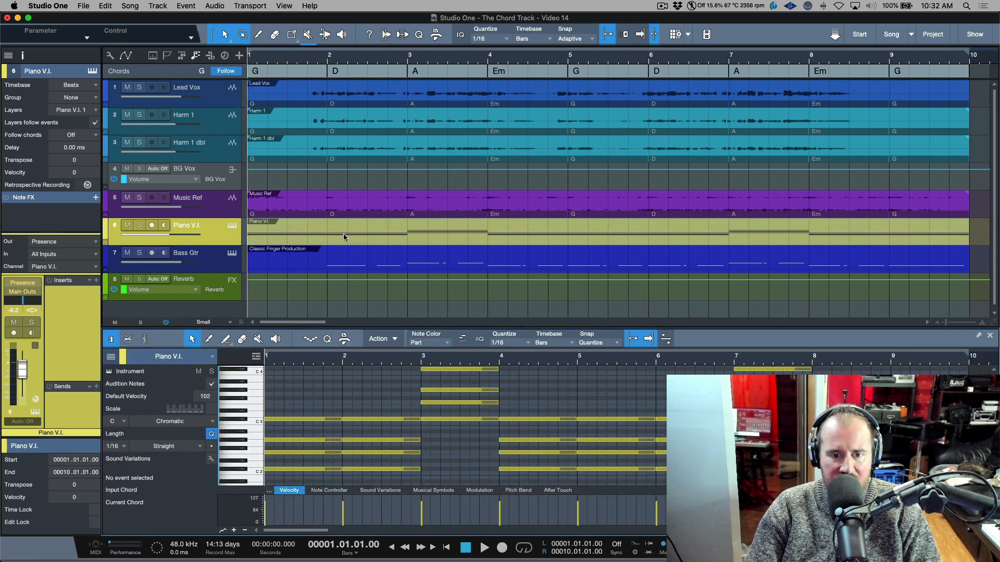
{"action": "left_click", "coordinate": [140, 224]}
{"action": "key", "text": "space"}
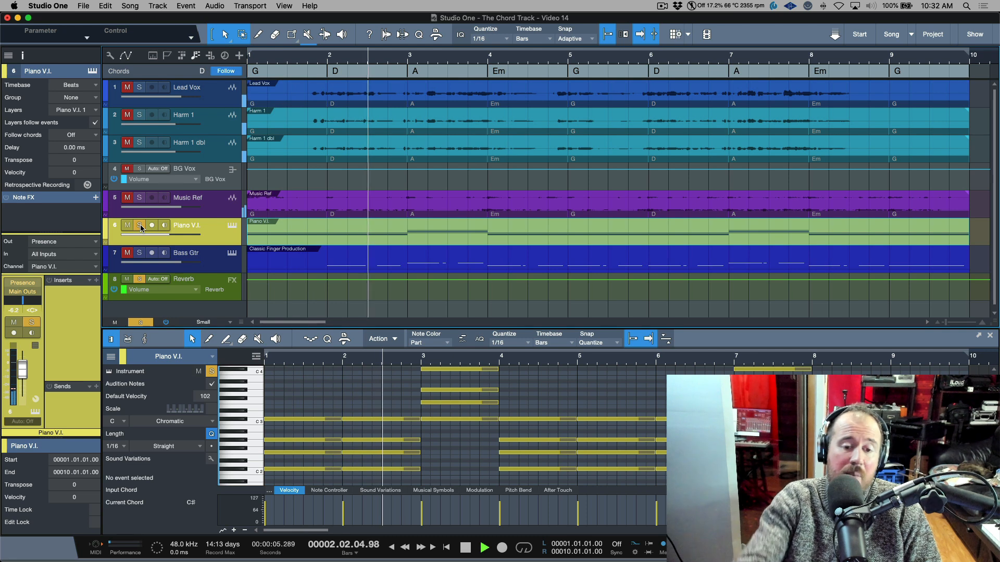
{"action": "key", "text": "space"}
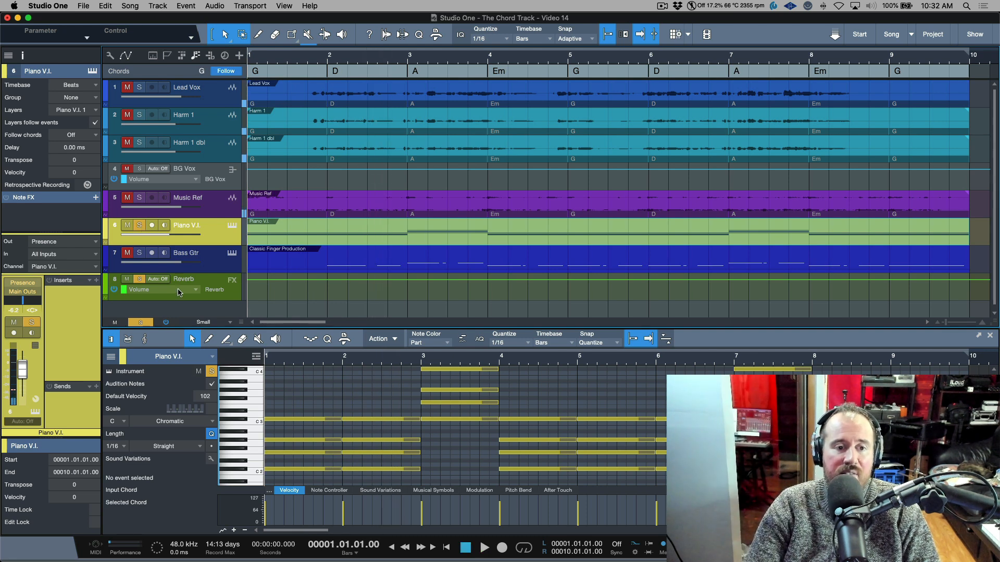
- Show the Bass Gtr notes in the editor, audition the track soloed, and clear the solo
{"action": "left_click", "coordinate": [218, 265]}
{"action": "left_click", "coordinate": [324, 267]}
{"action": "key", "text": "space"}
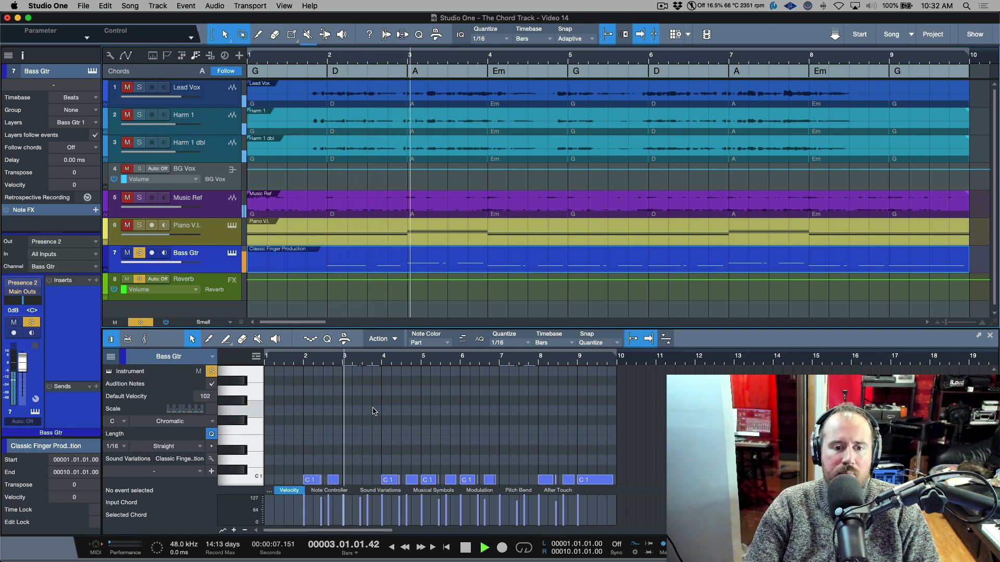
{"action": "key", "text": "space"}
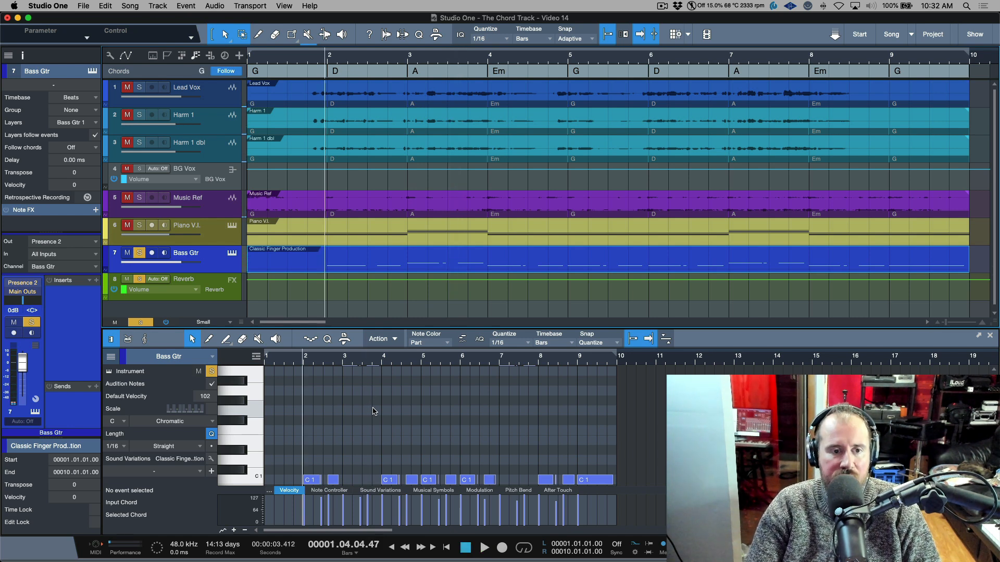
{"action": "key", "text": "s"}
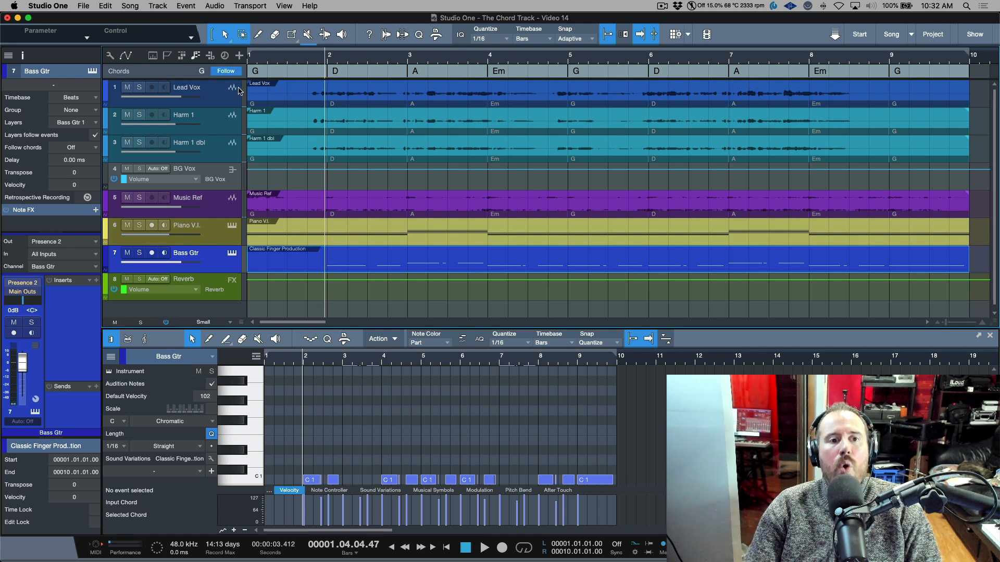
- Toggle the inspector off and on, and check the settings of the Lead Vox, Harm 1 and Harm 1 dbl tracks
{"action": "left_click", "coordinate": [23, 56]}
{"action": "left_click", "coordinate": [23, 59]}
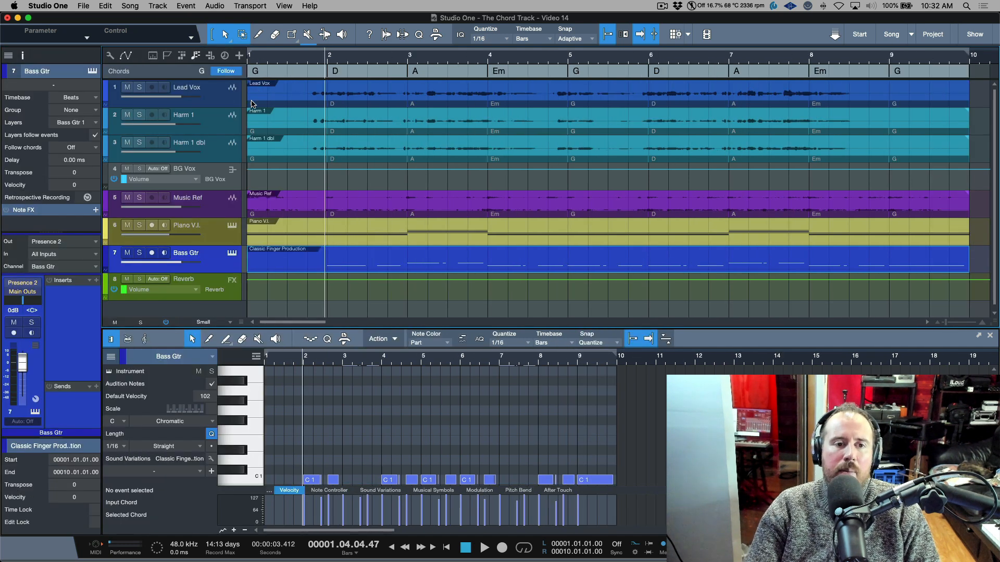
{"action": "left_click", "coordinate": [229, 102]}
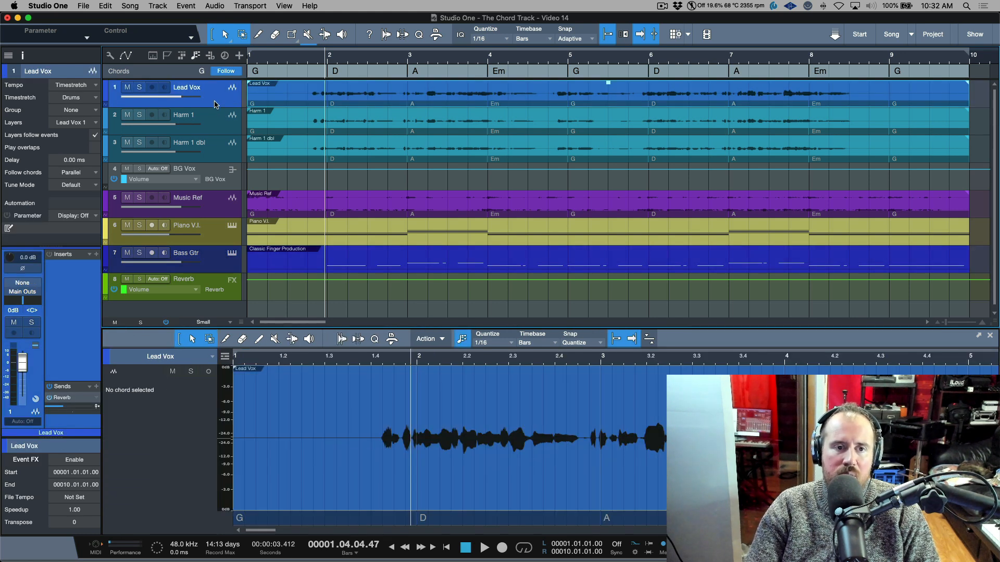
{"action": "left_click", "coordinate": [212, 123]}
{"action": "left_click", "coordinate": [219, 148]}
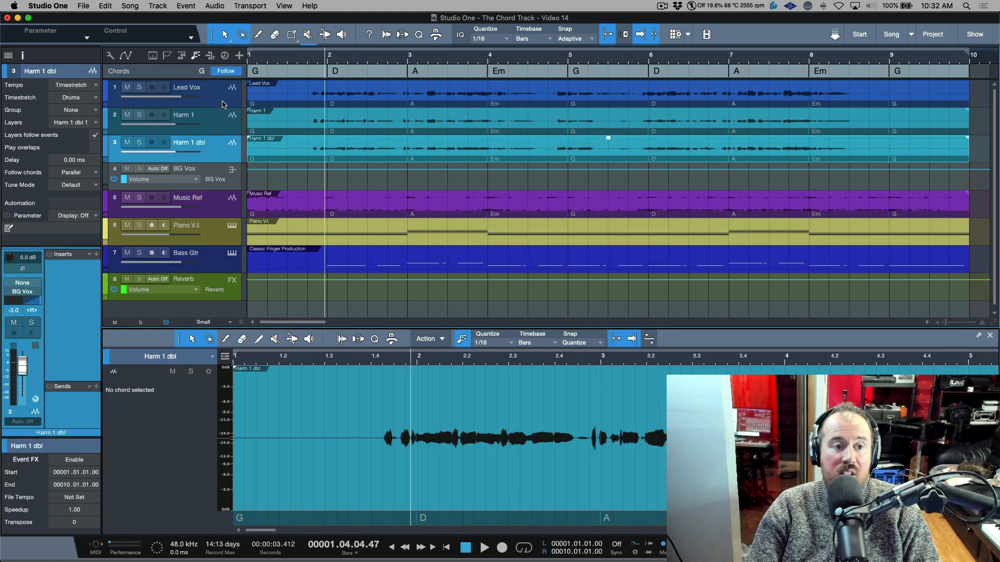
- Set the timestretch mode of the Lead Vox, Harm 1 and Harm 1 dbl tracks together to Solo - Elastique Pro Monophonic Formant
{"action": "left_click", "coordinate": [217, 101]}
{"action": "left_click", "coordinate": [224, 148], "text": "shift"}
{"action": "left_click", "coordinate": [216, 102]}
{"action": "left_click", "coordinate": [219, 158], "text": "shift"}
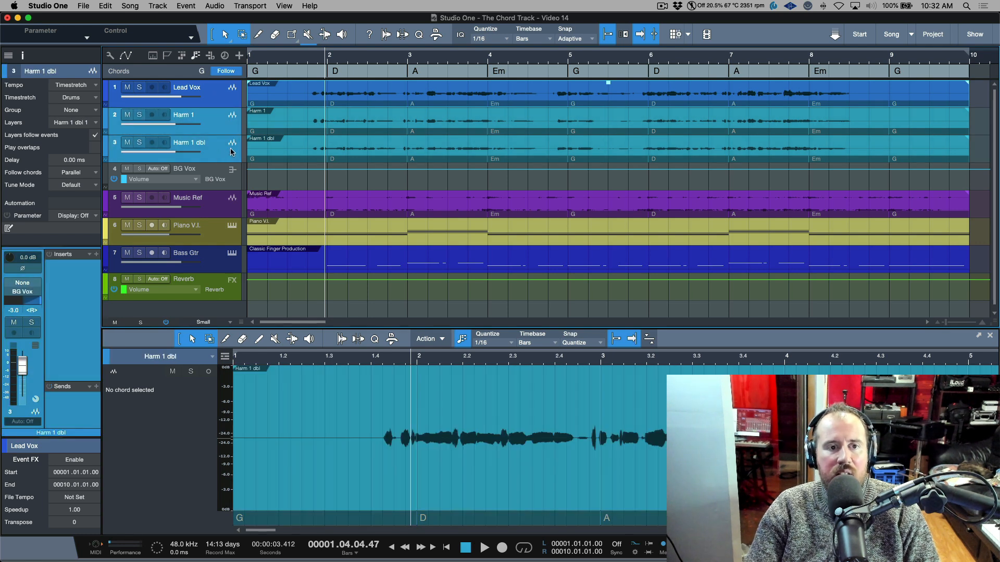
{"action": "left_click", "coordinate": [97, 98]}
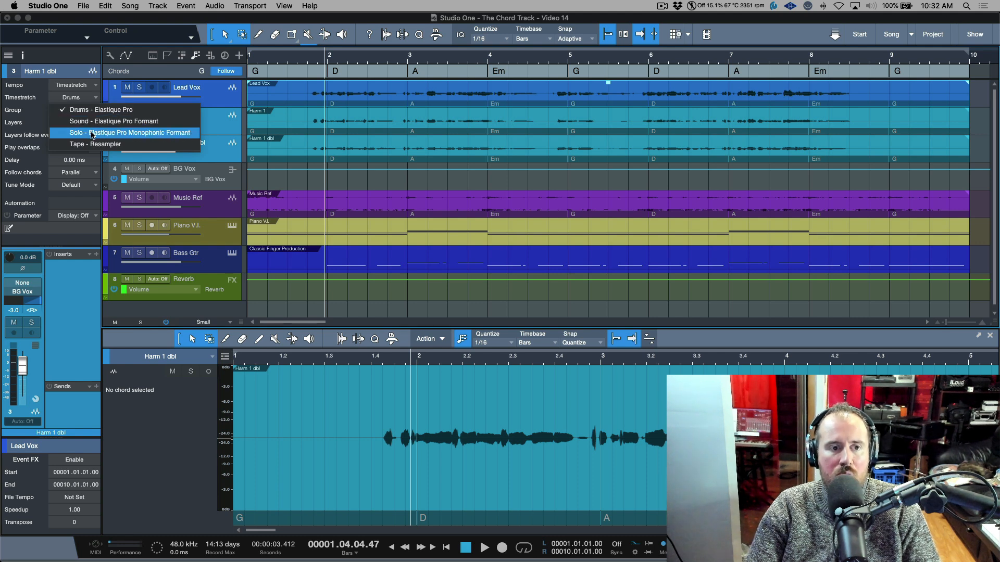
{"action": "left_click", "coordinate": [118, 132]}
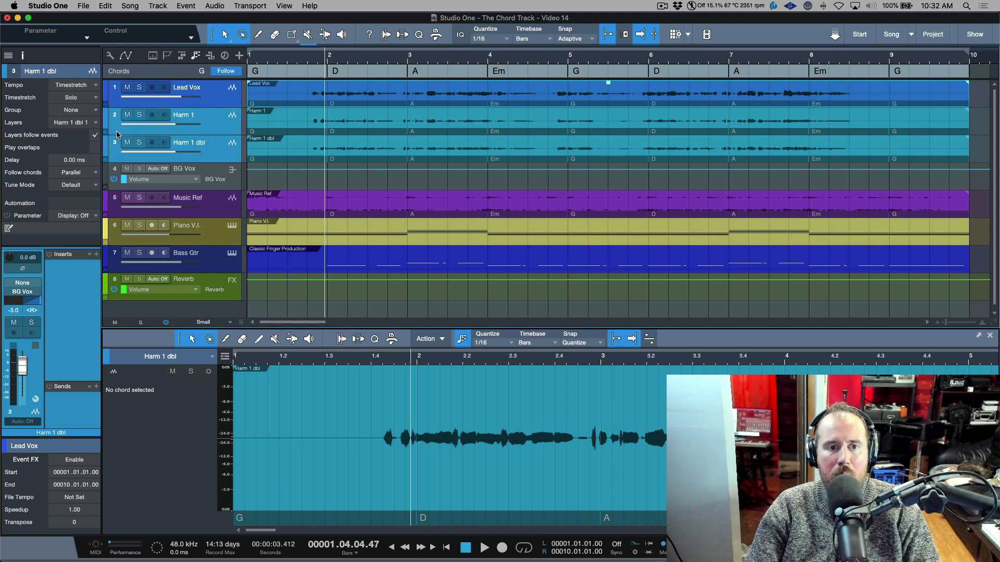
{"action": "left_click", "coordinate": [223, 103]}
{"action": "left_click", "coordinate": [219, 154]}
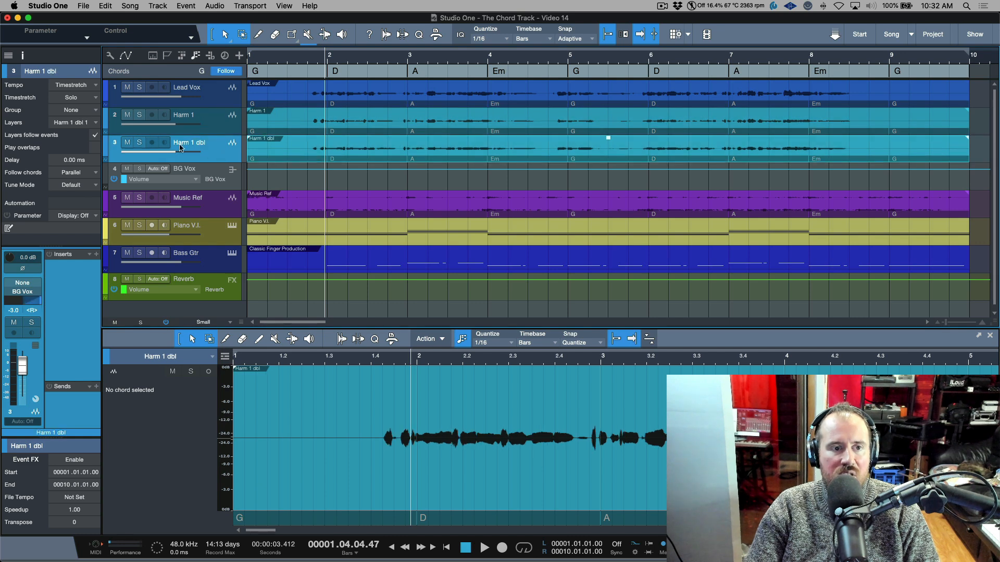
- Set the Music Ref track's timestretch mode to Sound - Elastique Pro Formant
{"action": "left_click", "coordinate": [218, 212]}
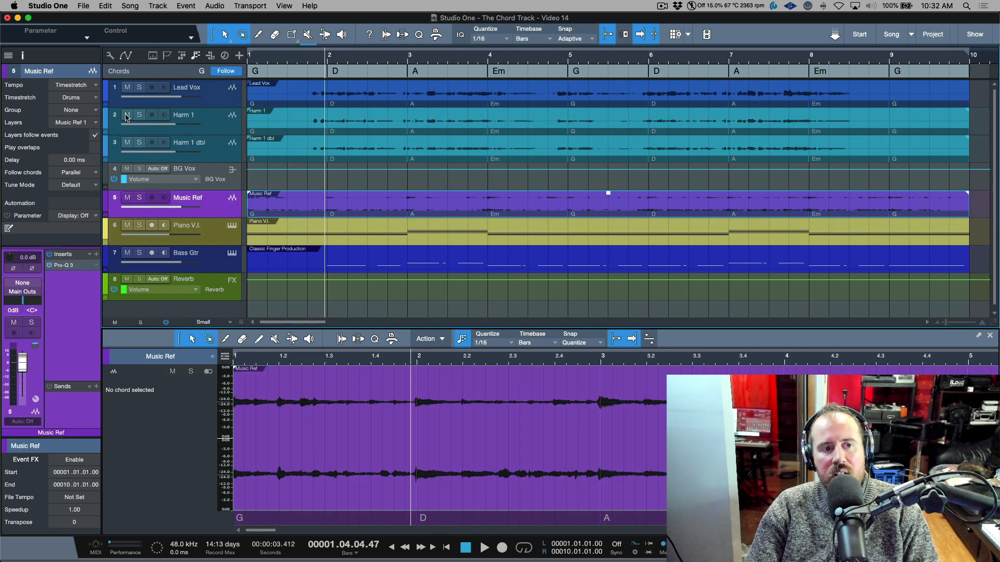
{"action": "left_click", "coordinate": [95, 98]}
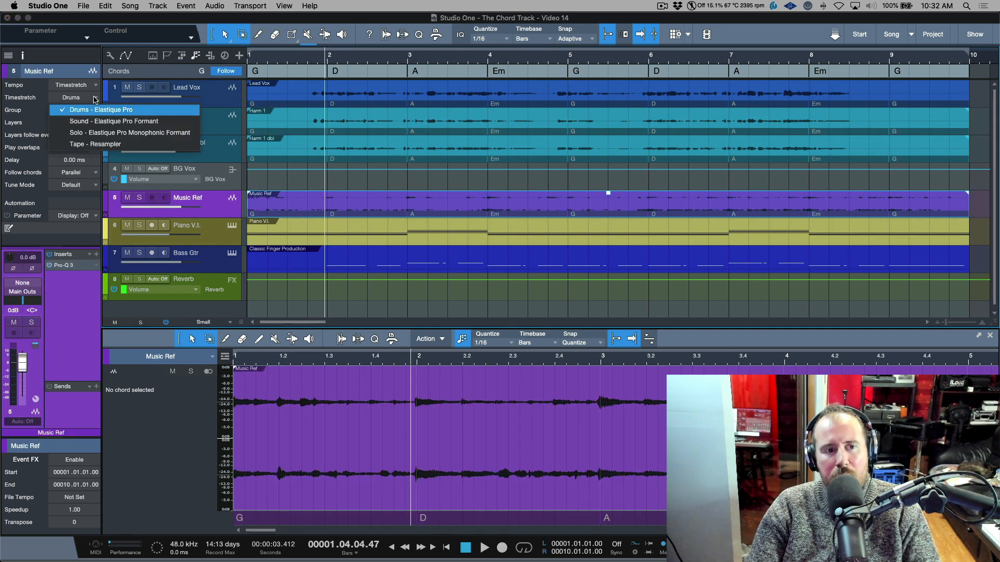
{"action": "left_click", "coordinate": [130, 122]}
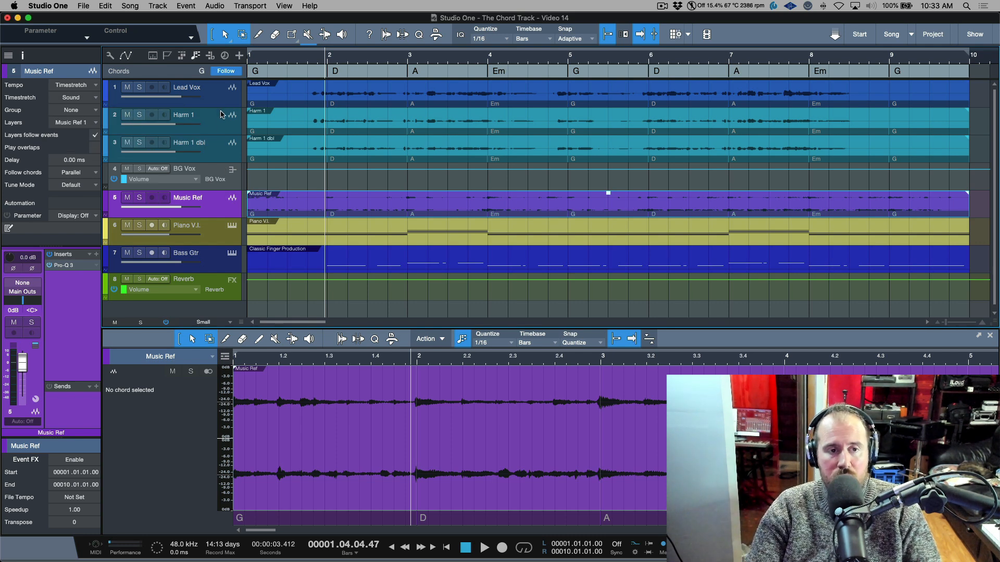
- Check the Timestretch and Follow chords settings on the three vocal tracks and the Music Ref track
{"action": "left_click", "coordinate": [223, 94]}
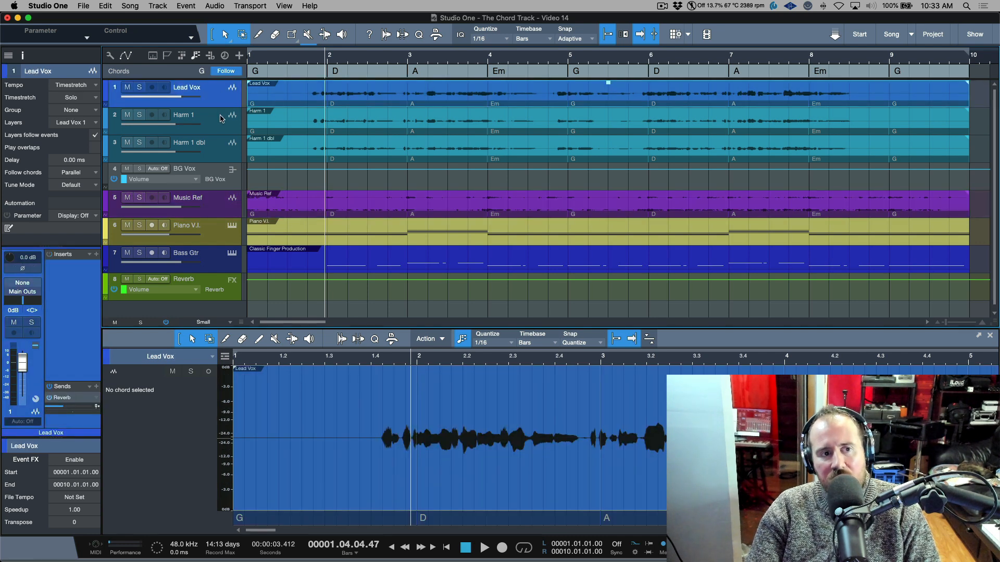
{"action": "left_click", "coordinate": [218, 127]}
{"action": "left_click", "coordinate": [219, 150]}
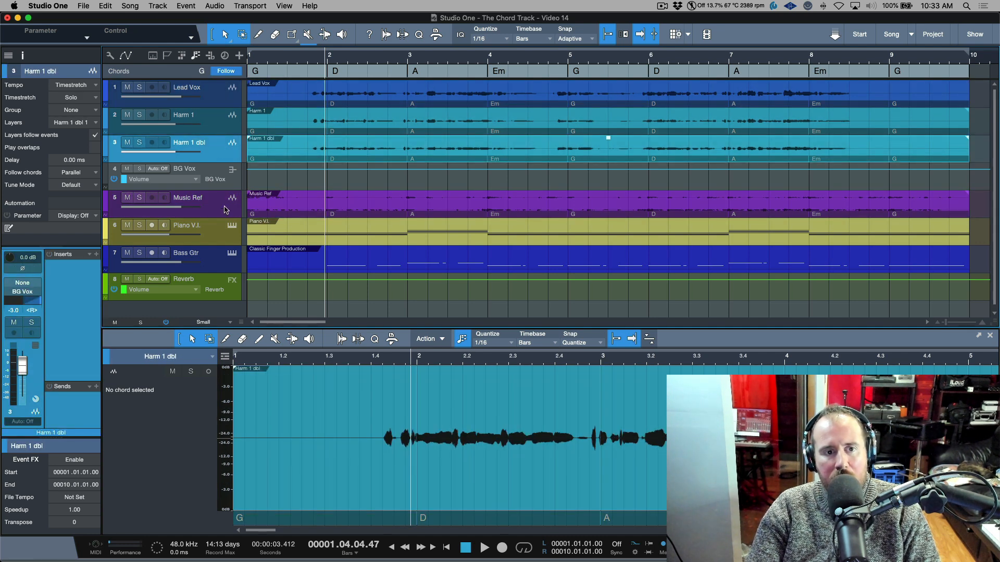
{"action": "left_click", "coordinate": [226, 209]}
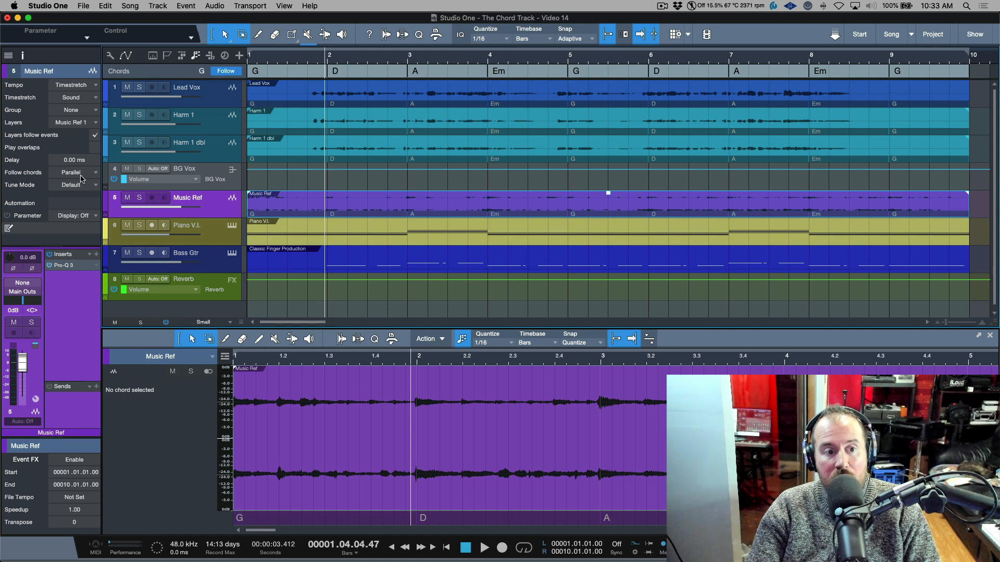
{"action": "left_click", "coordinate": [223, 156]}
{"action": "left_click", "coordinate": [225, 125]}
{"action": "left_click", "coordinate": [219, 105]}
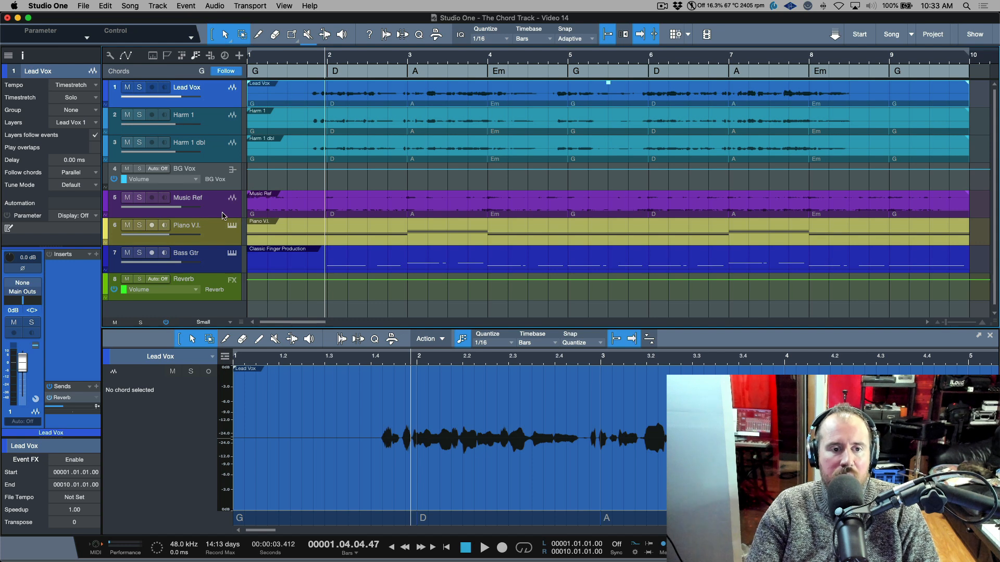
- Set the Piano V.I. track to follow chords in Parallel mode, comparing the notes with the change undone and redone
{"action": "left_click", "coordinate": [218, 236]}
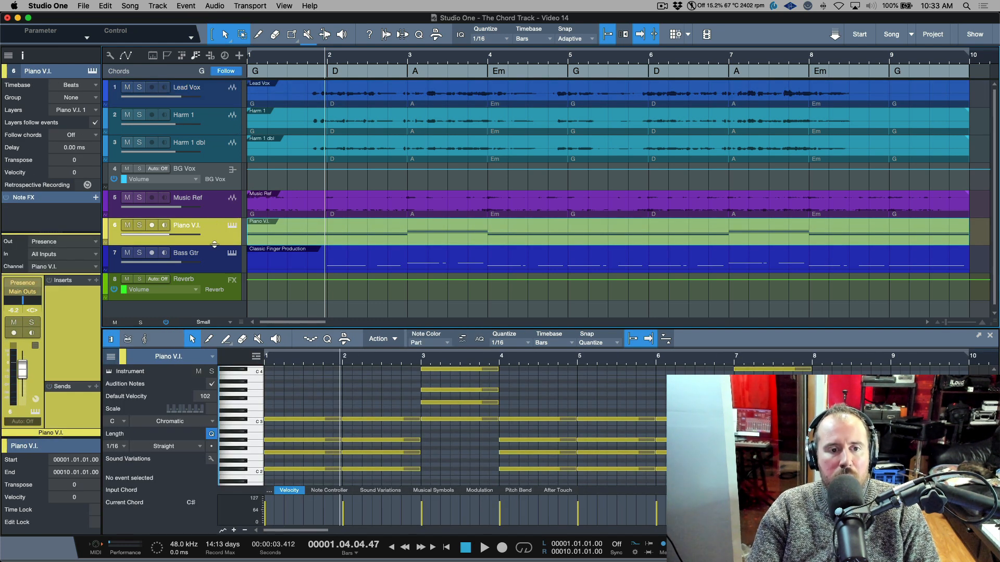
{"action": "left_click", "coordinate": [95, 137]}
{"action": "left_click", "coordinate": [84, 158]}
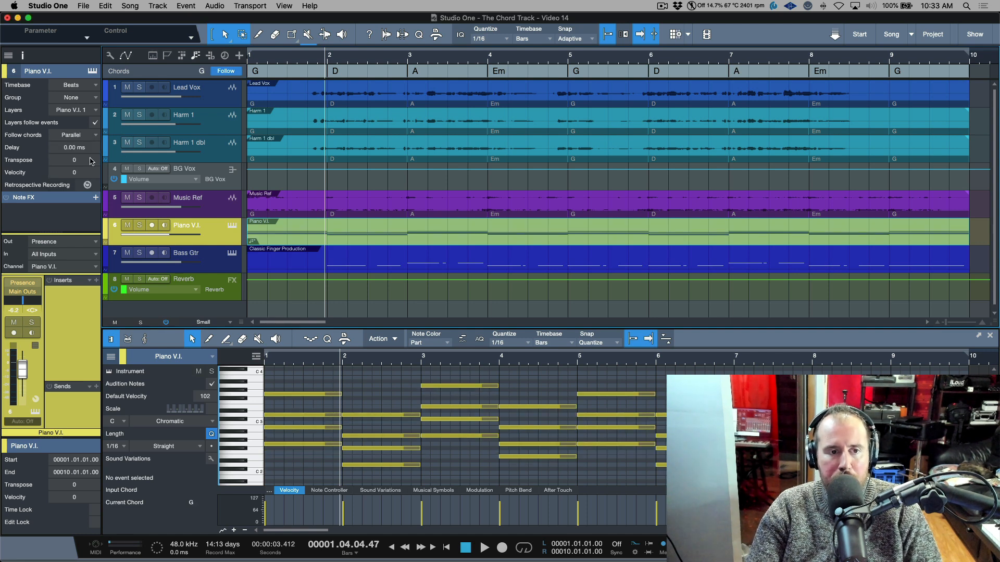
{"action": "key", "text": "super+z"}
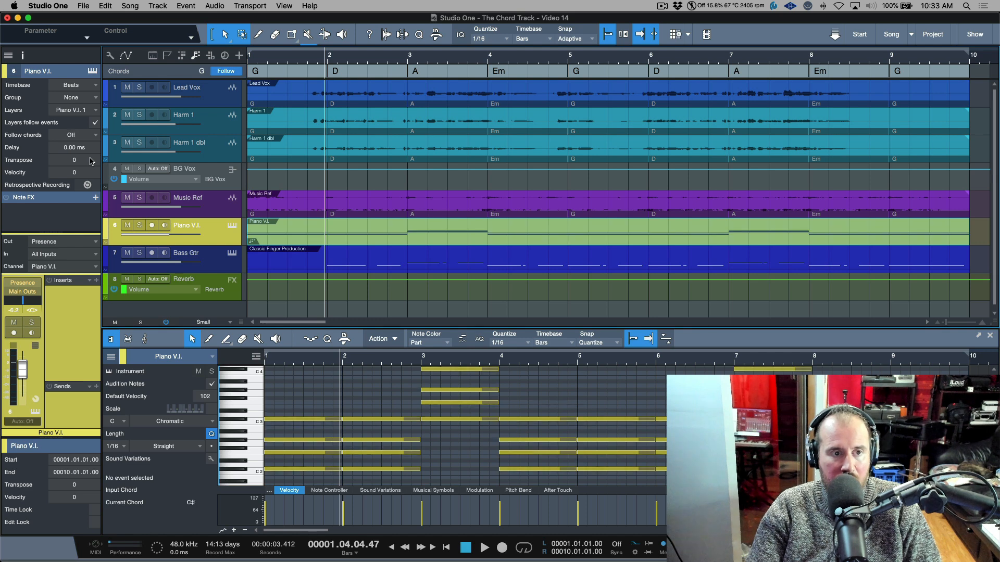
{"action": "key", "text": "super+y"}
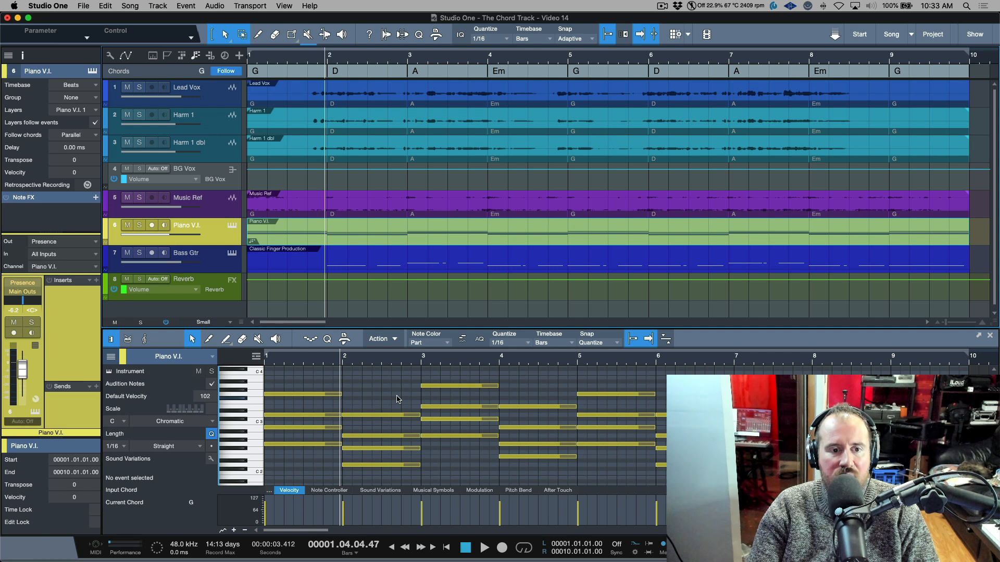
- Open the Bass Gtr event in the note editor and set the track's Follow chords mode to Bass
{"action": "left_click", "coordinate": [209, 268]}
{"action": "scroll", "coordinate": [468, 402], "scroll_direction": "down", "scroll_amount": 4}
{"action": "scroll", "coordinate": [462, 408], "scroll_direction": "up", "scroll_amount": 4}
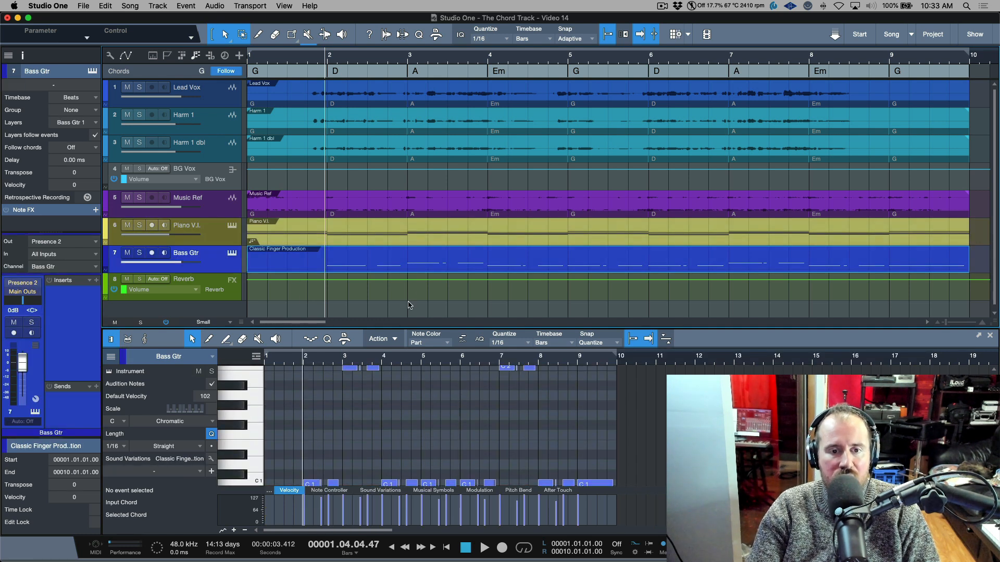
{"action": "double_click", "coordinate": [435, 269]}
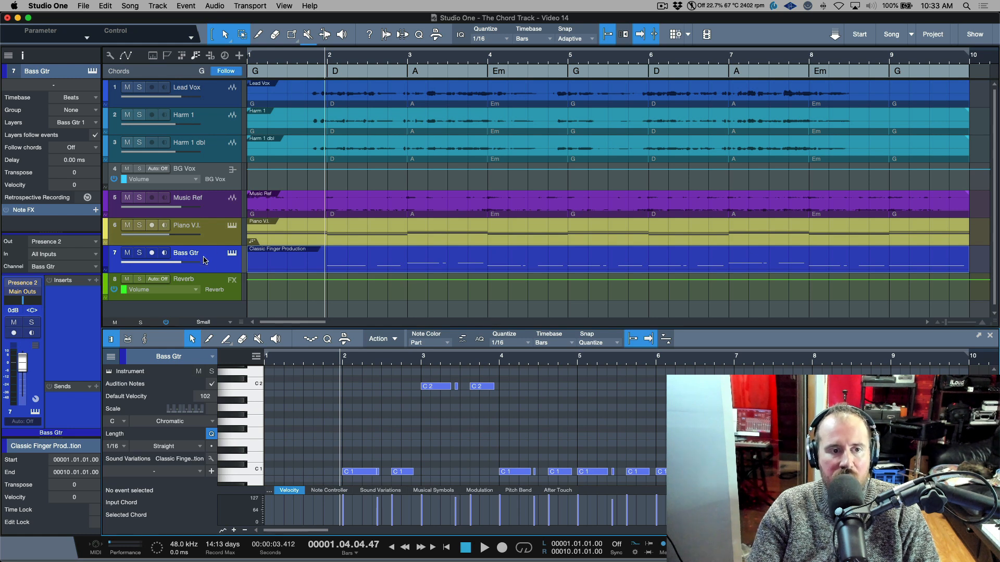
{"action": "left_click", "coordinate": [96, 148]}
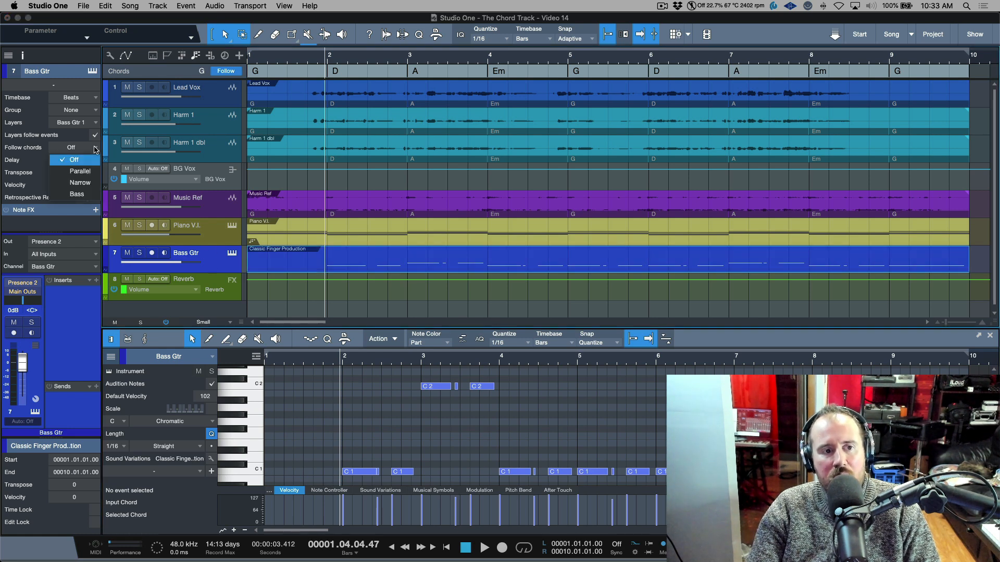
{"action": "left_click", "coordinate": [86, 195]}
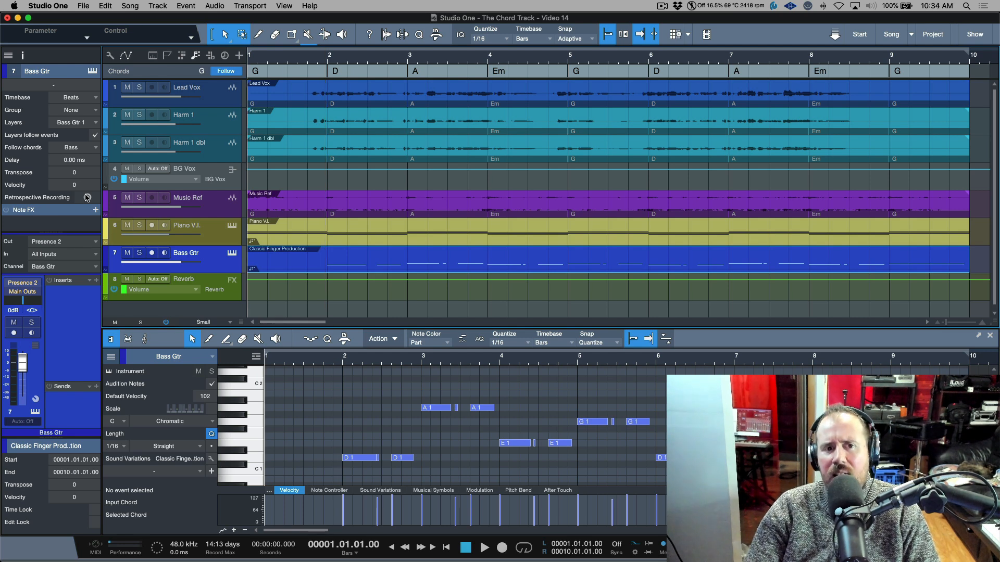
- Play back the full arrangement from late in bar 1 to hear the piano and bass following the chord track
{"action": "left_click", "coordinate": [307, 57]}
{"action": "key", "text": "space"}
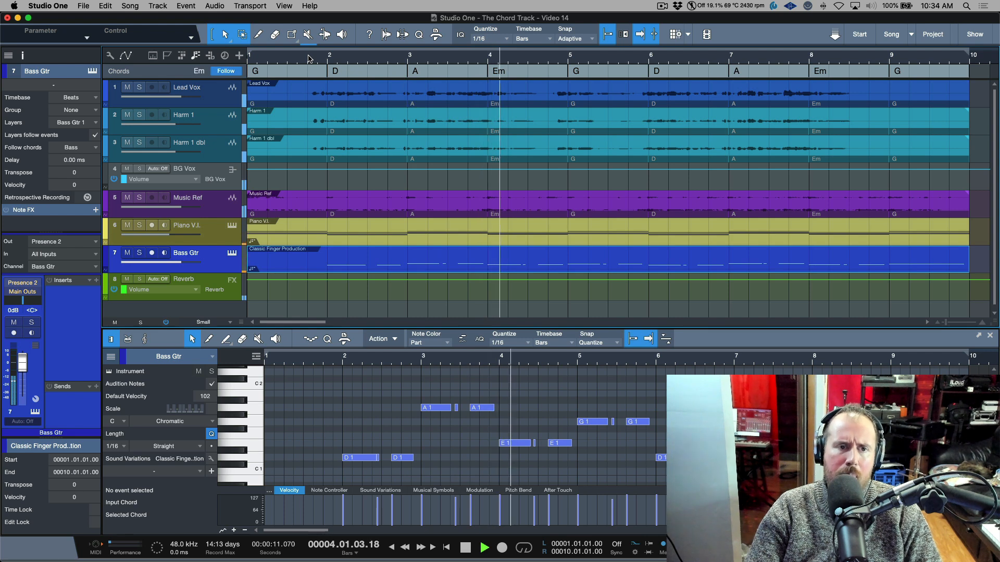
{"action": "key", "text": "space"}
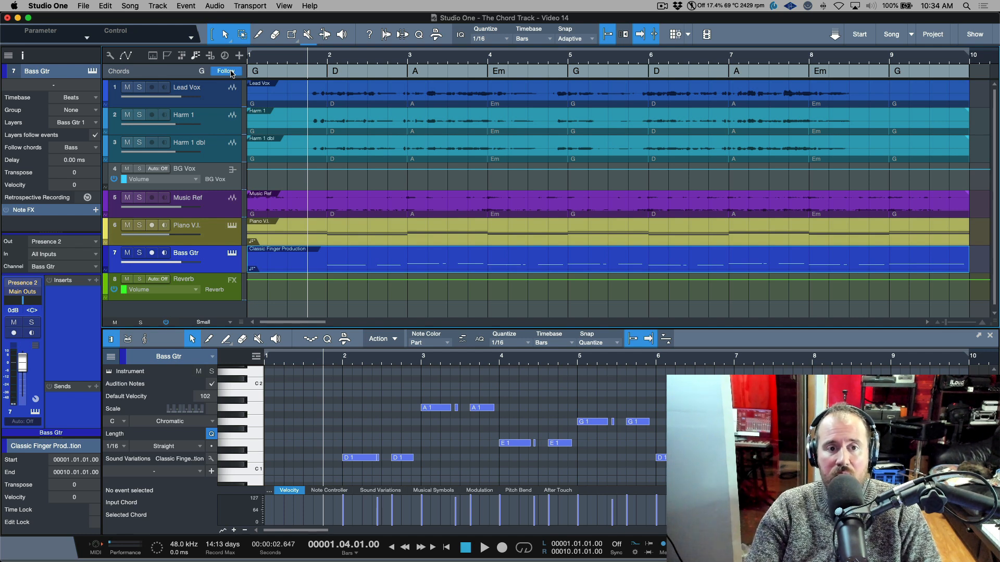
- Play the song from bar 1 beat 4 with chord track following switched off, and switch following back on
{"action": "left_click", "coordinate": [232, 73]}
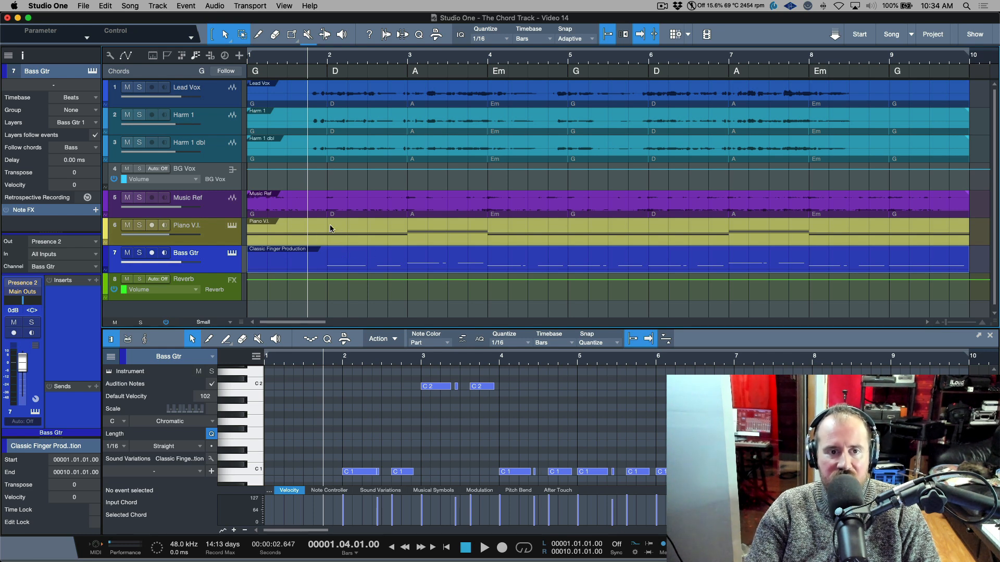
{"action": "key", "text": "space"}
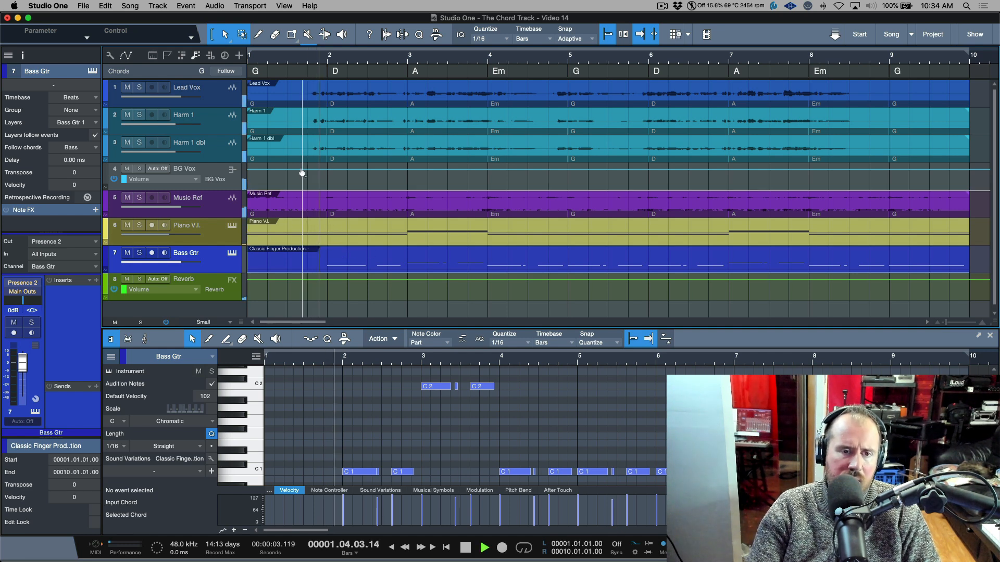
{"action": "key", "text": "space"}
{"action": "left_click", "coordinate": [233, 72]}
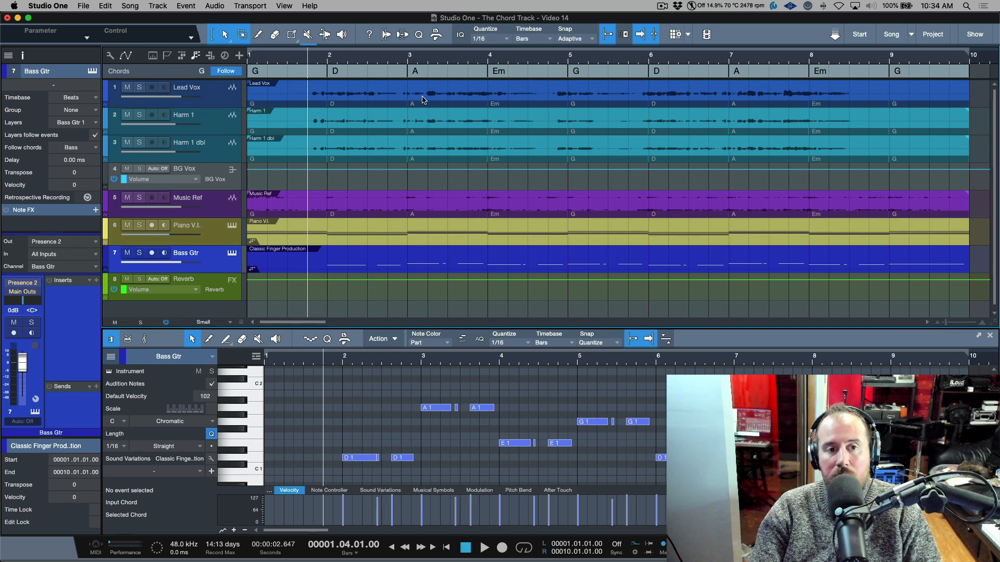
- Check the Follow chords mode of the vocal, Piano V.I. and Bass Gtr tracks one by one
{"action": "left_click", "coordinate": [220, 98]}
{"action": "left_click", "coordinate": [218, 129]}
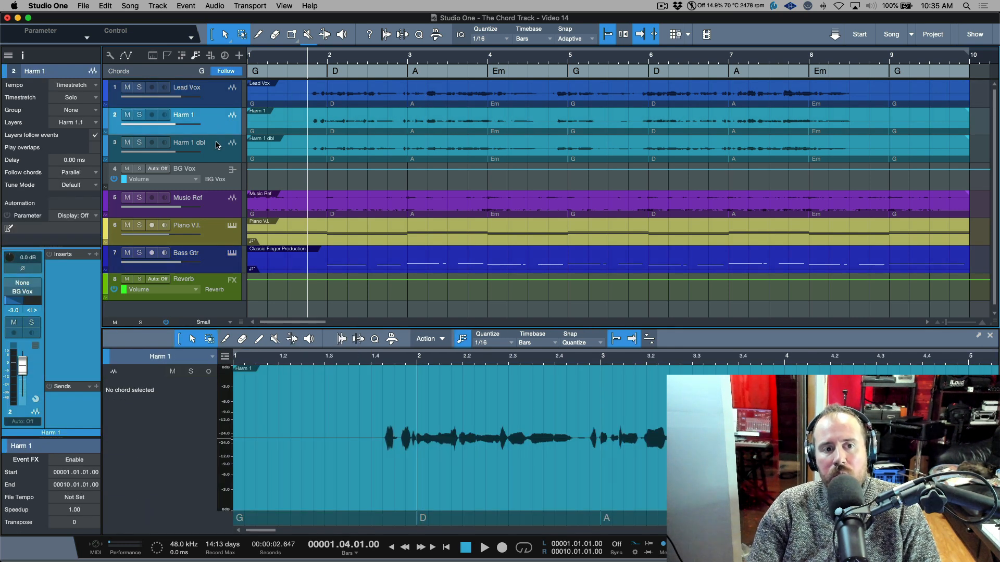
{"action": "left_click", "coordinate": [219, 145]}
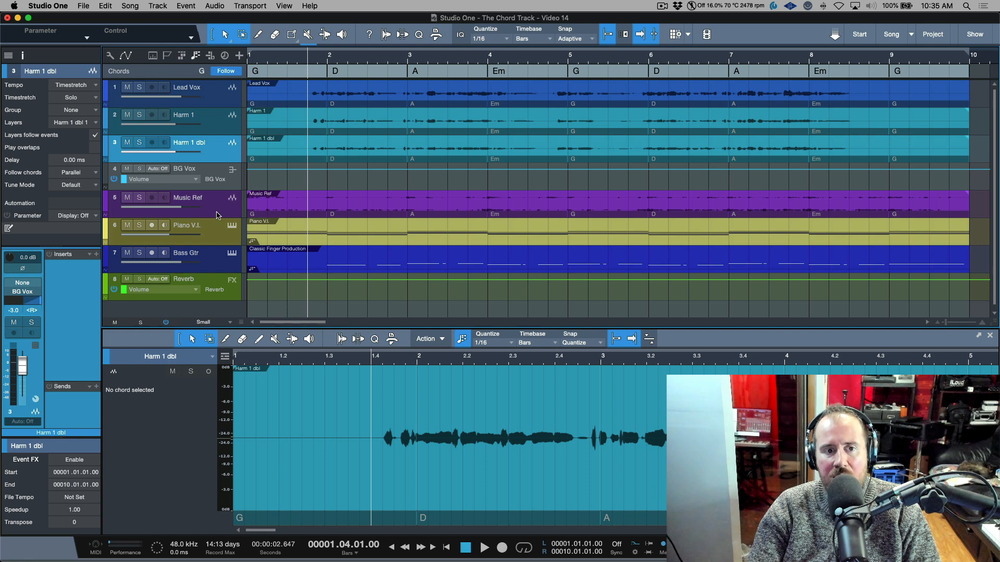
{"action": "left_click", "coordinate": [219, 235]}
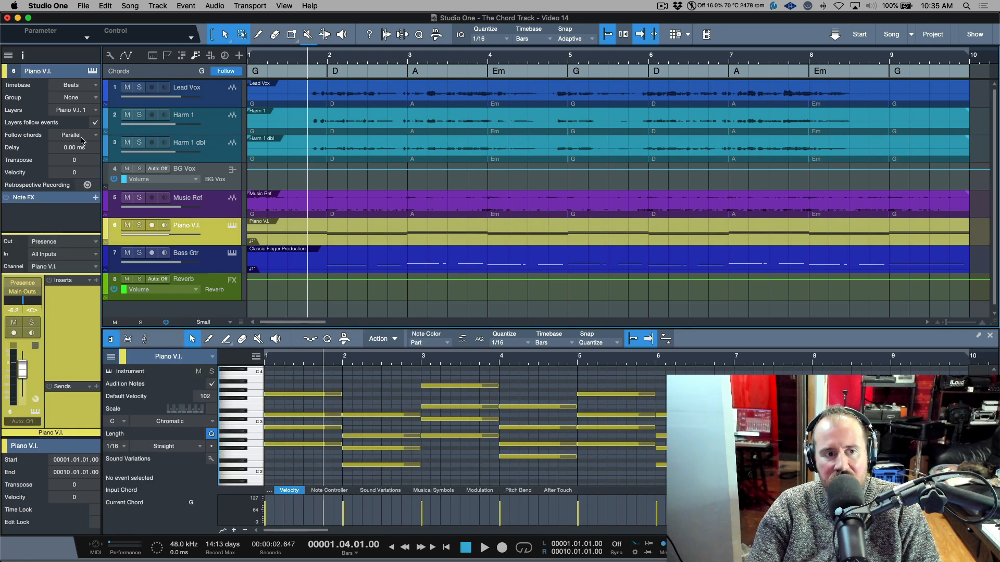
{"action": "left_click", "coordinate": [228, 268]}
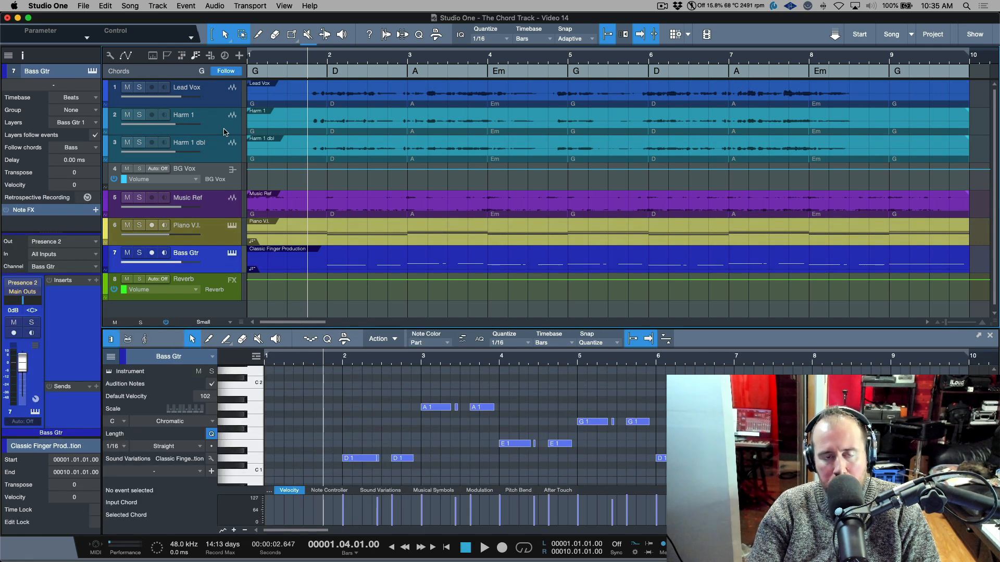
- Transpose all chords in the chord track up 1 semitone and play the result from bar 1 beat 4
{"action": "left_click", "coordinate": [295, 73]}
{"action": "right_click", "coordinate": [296, 73]}
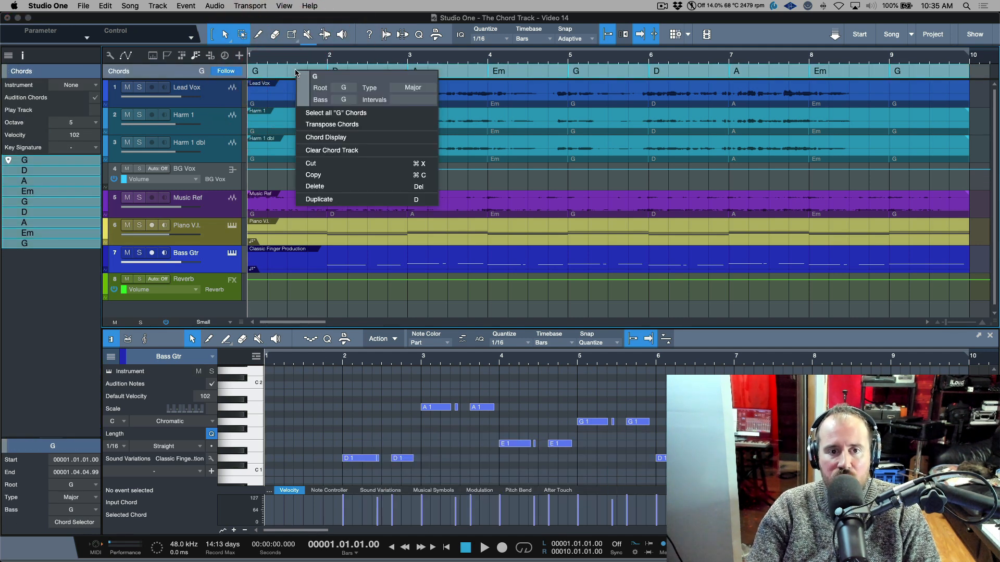
{"action": "left_click", "coordinate": [328, 125]}
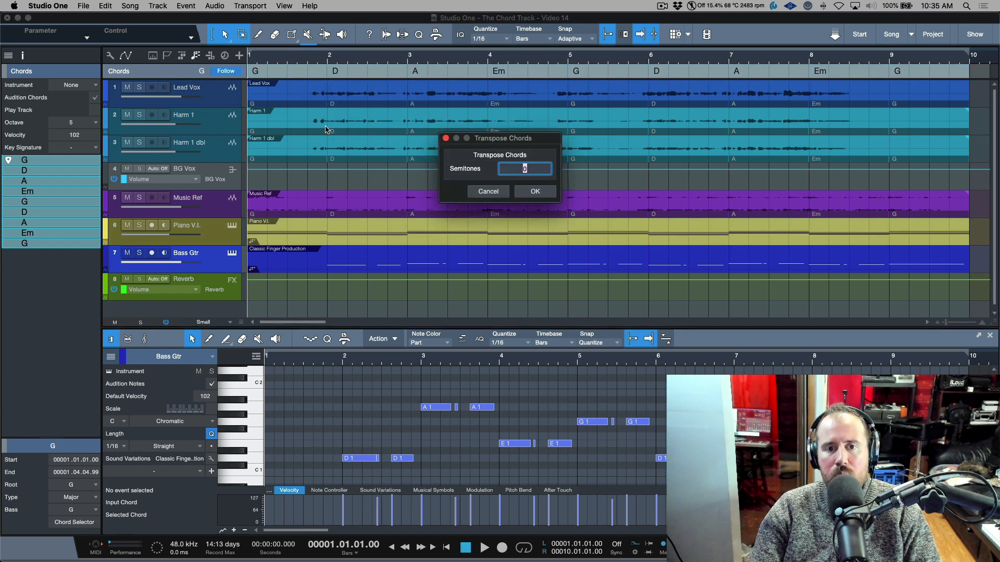
{"action": "type", "text": "1"}
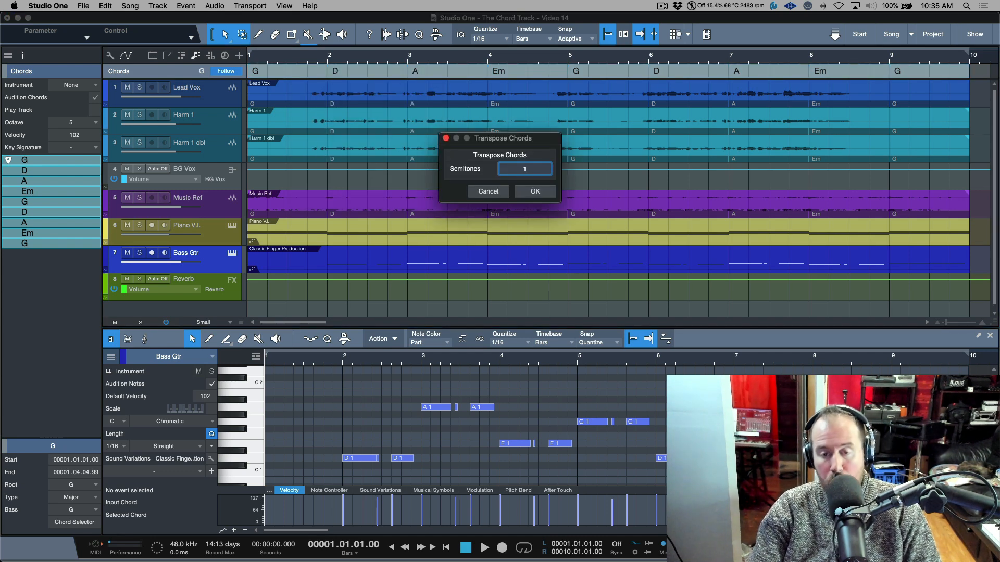
{"action": "key", "text": "Return"}
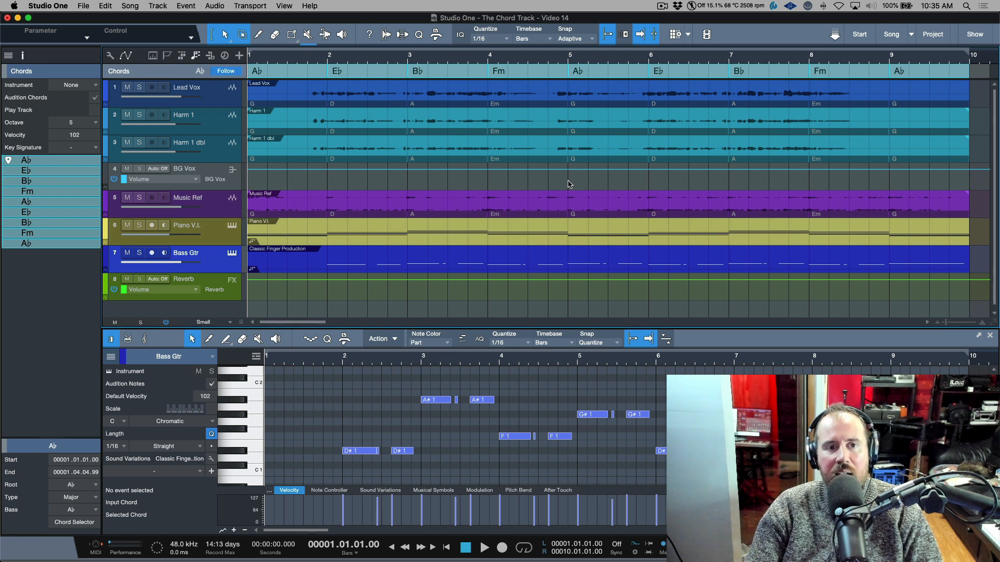
{"action": "left_click", "coordinate": [308, 56]}
{"action": "key", "text": "space"}
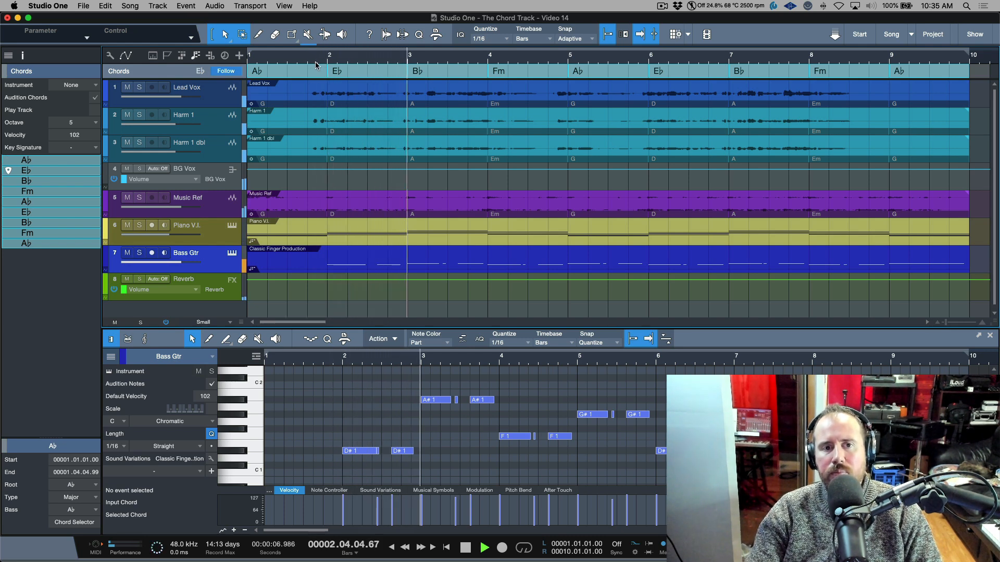
{"action": "key", "text": "space"}
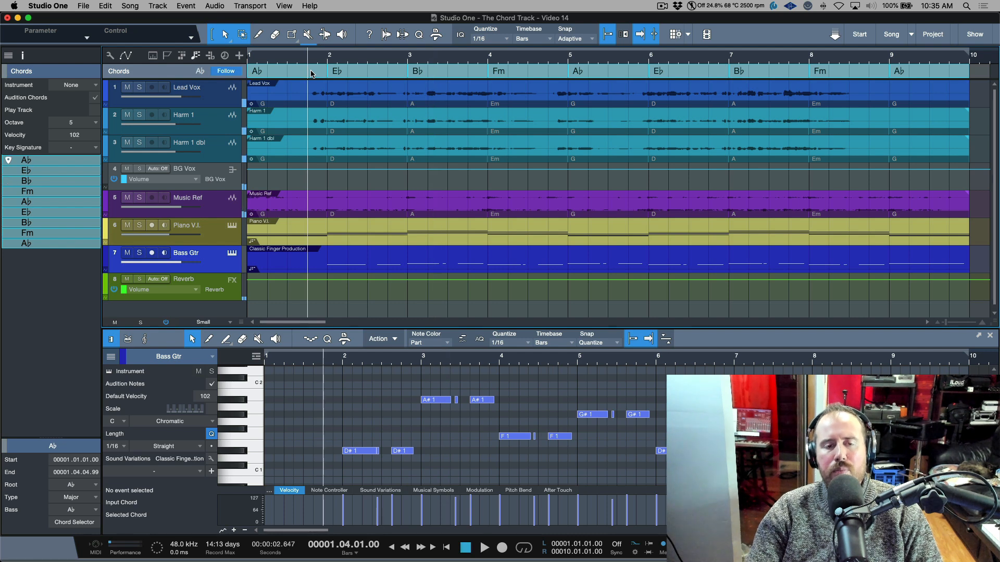
- Transpose all chords up another 1 semitone, to start on A, and play the arrangement again
{"action": "right_click", "coordinate": [310, 74]}
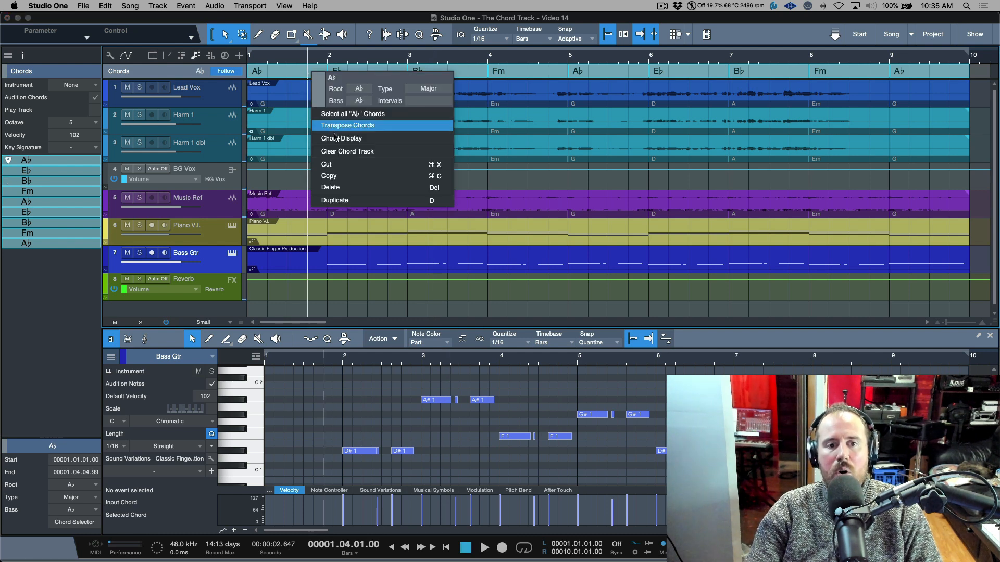
{"action": "left_click", "coordinate": [343, 131]}
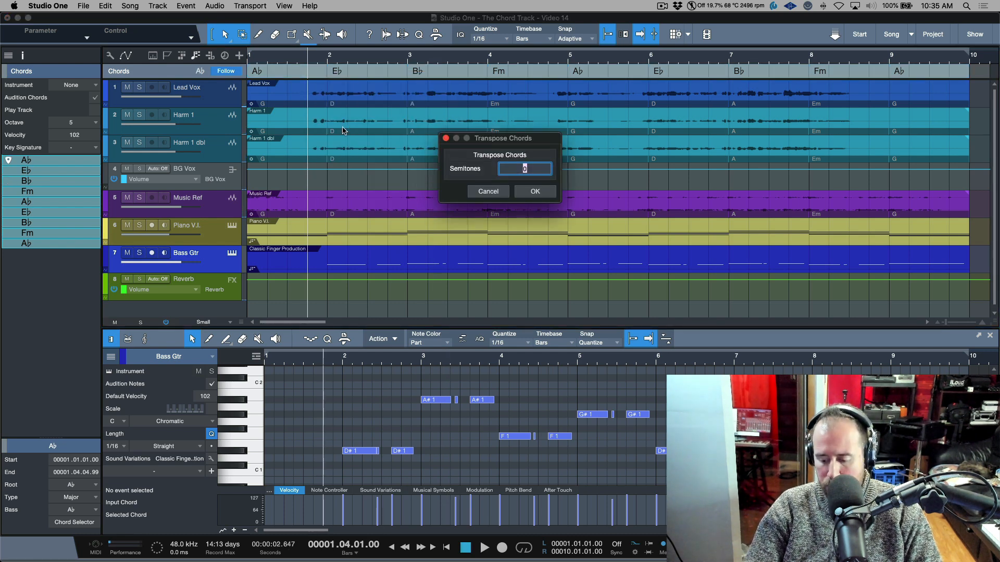
{"action": "type", "text": "1"}
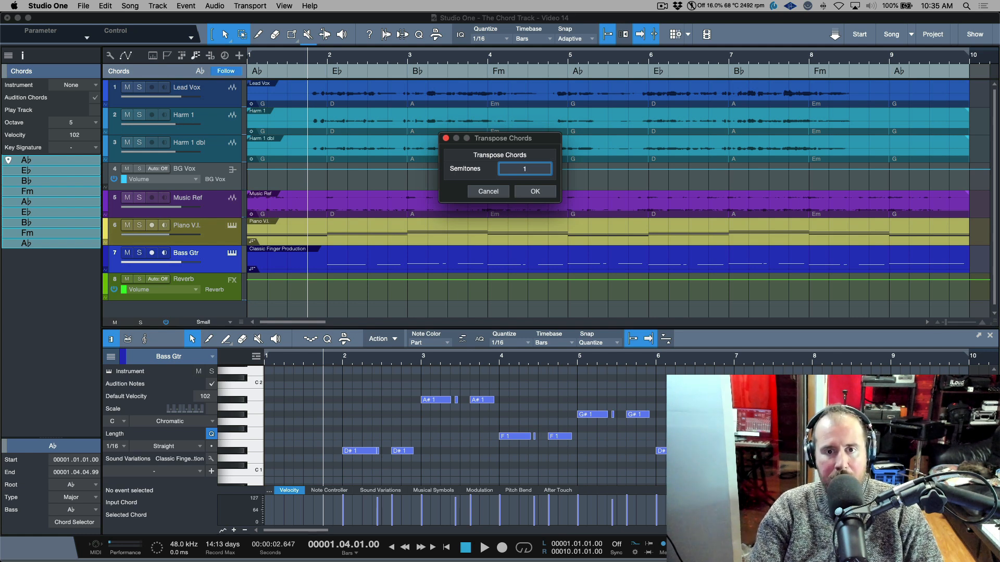
{"action": "key", "text": "Return"}
{"action": "key", "text": "space"}
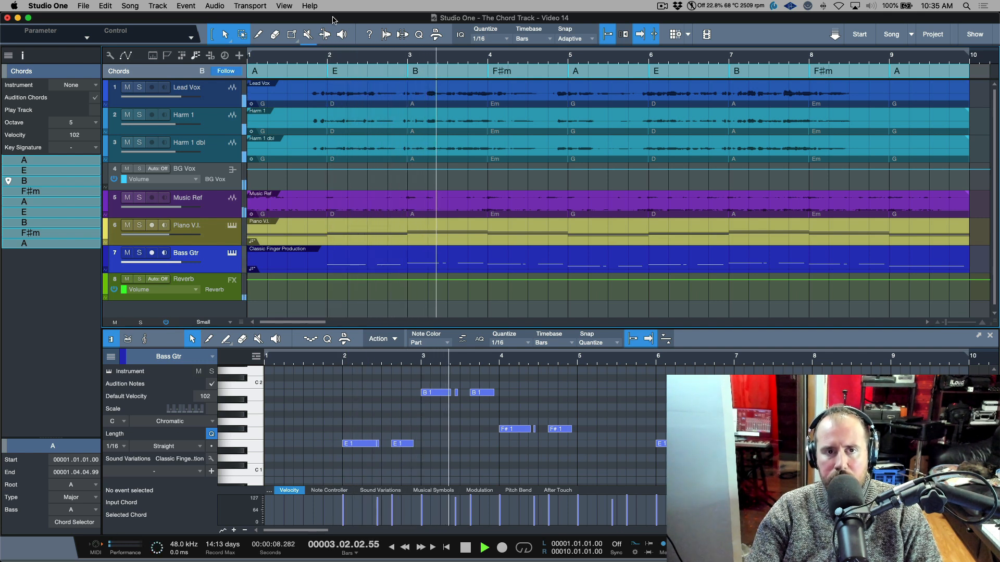
{"action": "key", "text": "space"}
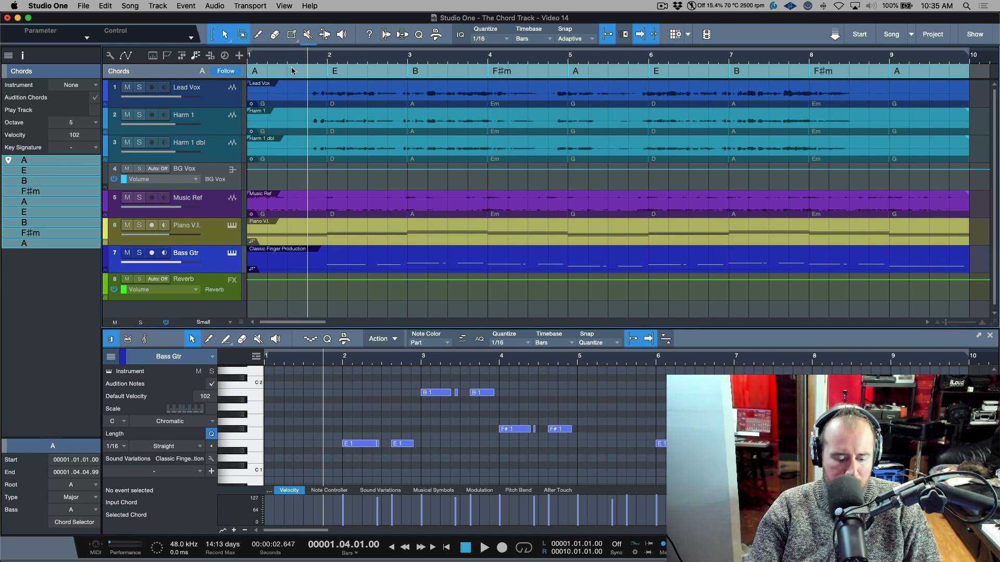
- Transpose all chords back down 2 semitones, to start on G, and deselect them
{"action": "key", "text": "alt+Down"}
{"action": "key", "text": "alt+Down"}
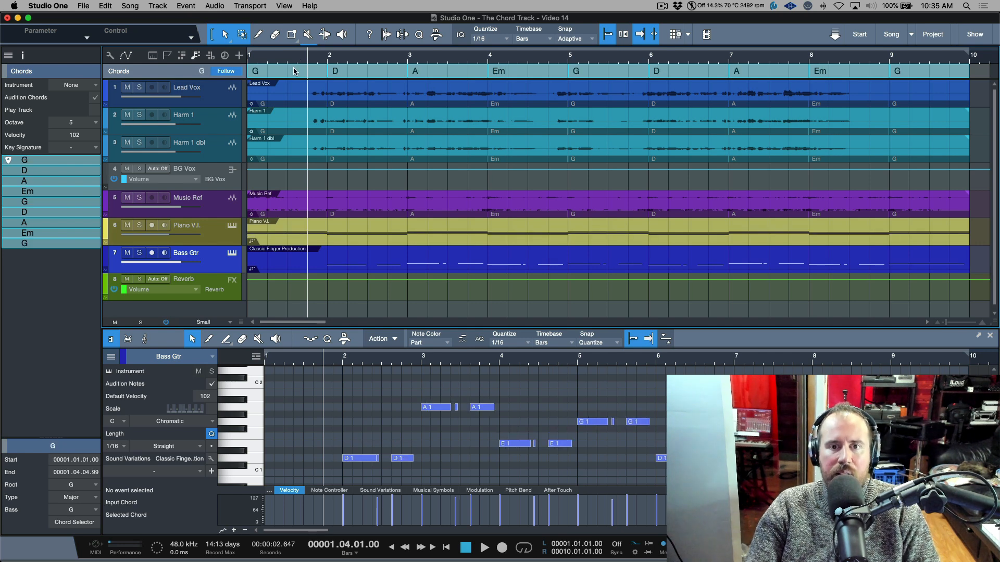
{"action": "key", "text": "super+d"}
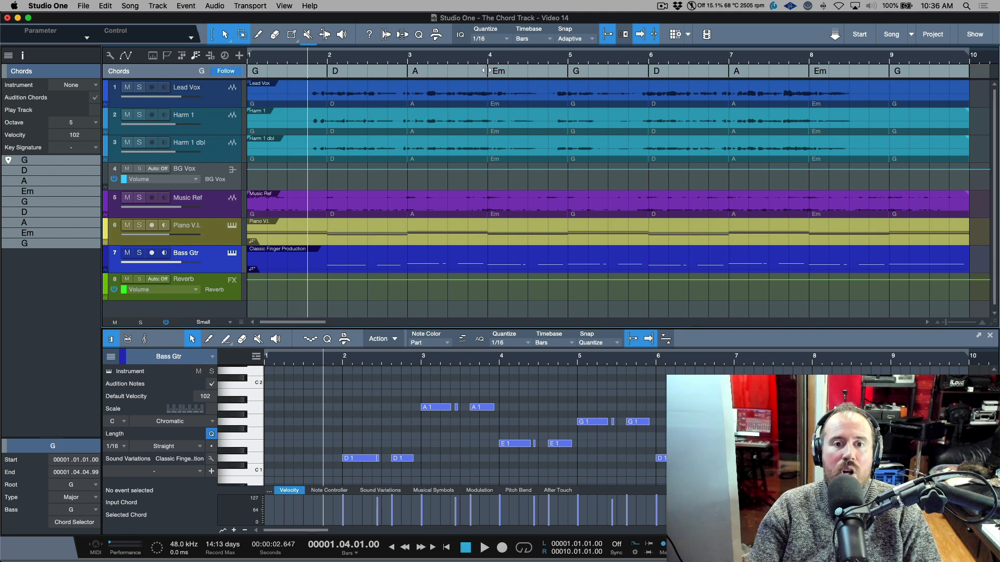
- Play the arrangement from bar 4 beat 3 to hear the change from Em to G at bar 5
{"action": "left_click", "coordinate": [468, 58]}
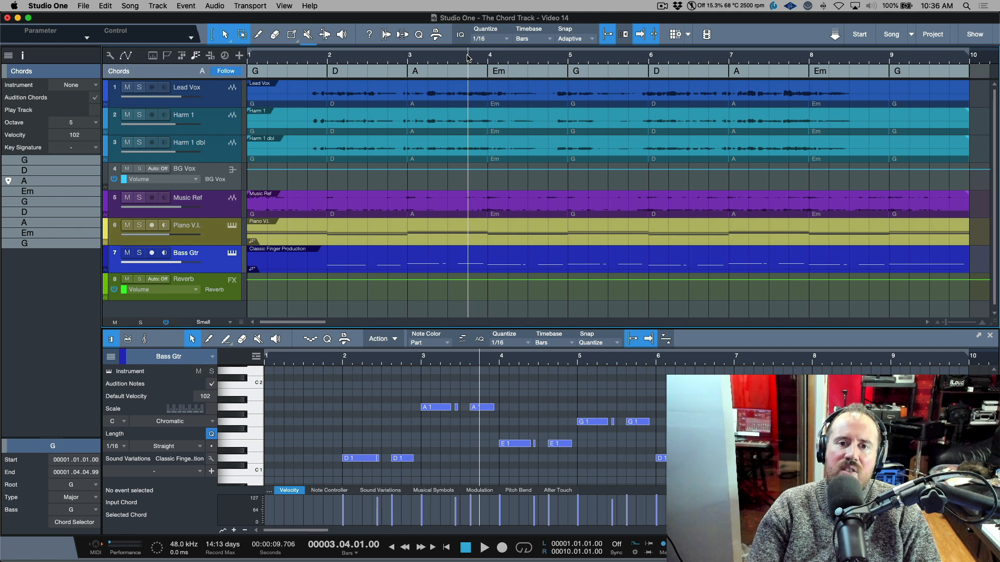
{"action": "left_click", "coordinate": [528, 59]}
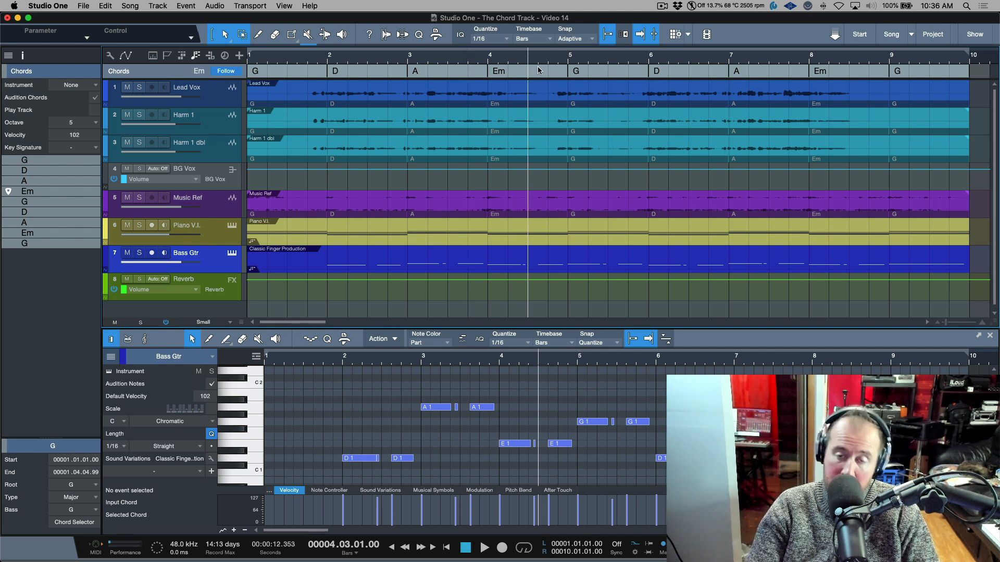
{"action": "key", "text": "space"}
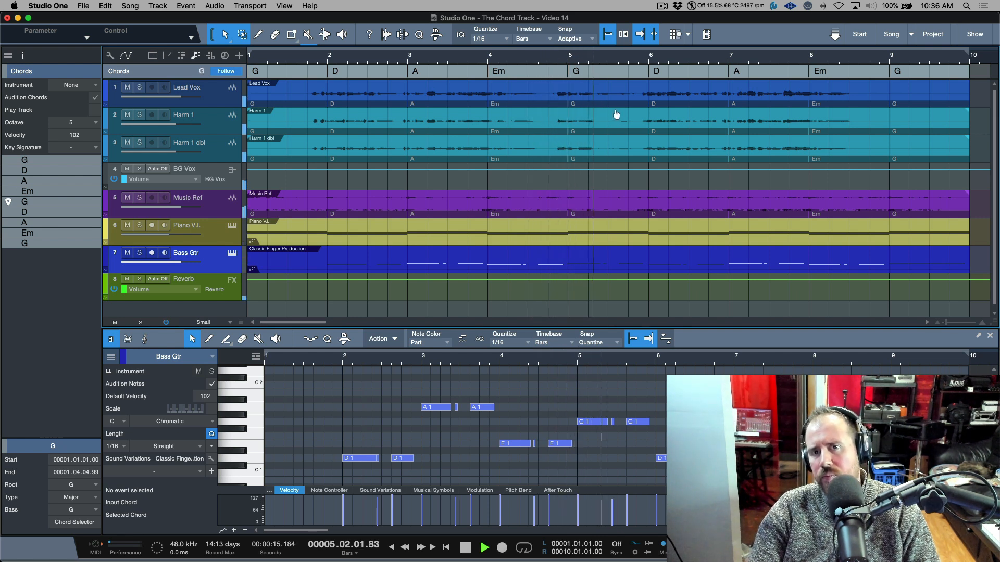
{"action": "key", "text": "space"}
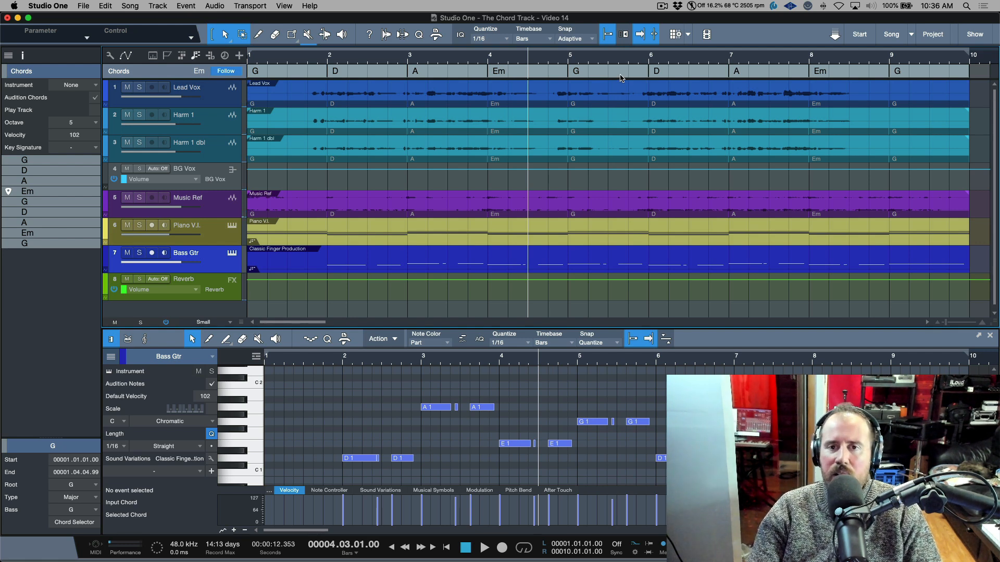
- Change the G chord at bar 5 of the chord track to Minor in the Chord Selector
{"action": "double_click", "coordinate": [620, 77]}
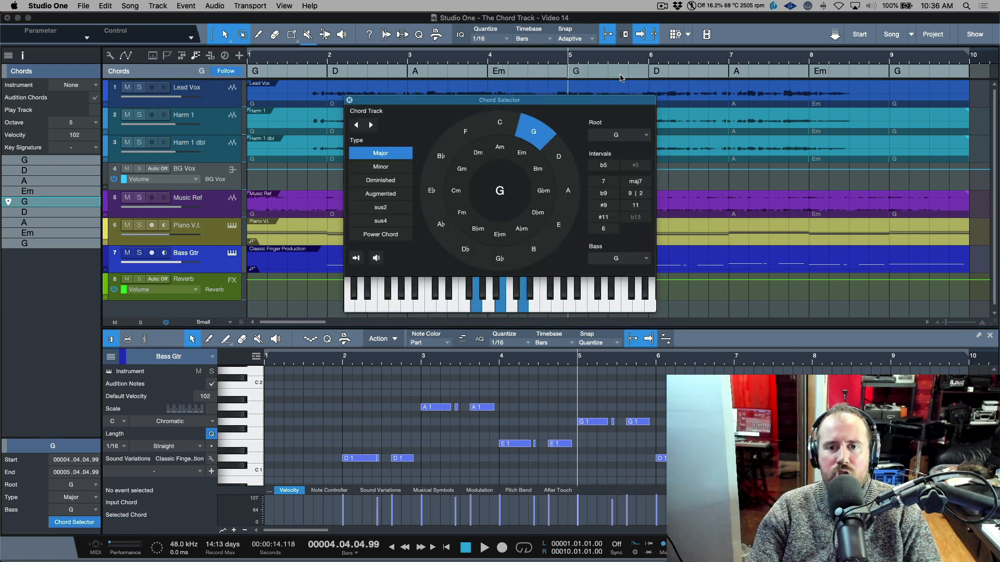
{"action": "left_click", "coordinate": [386, 170]}
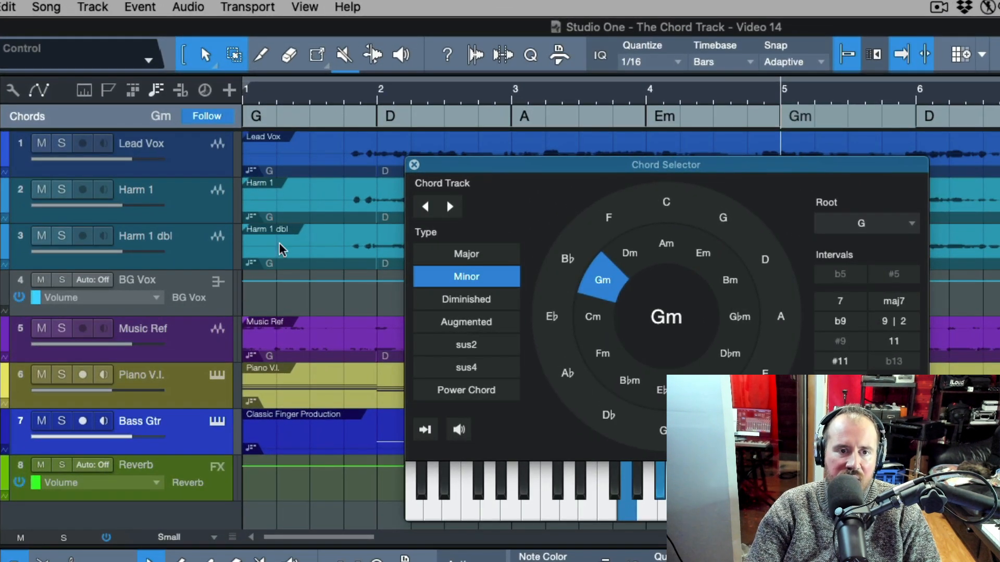
{"action": "left_click", "coordinate": [413, 166]}
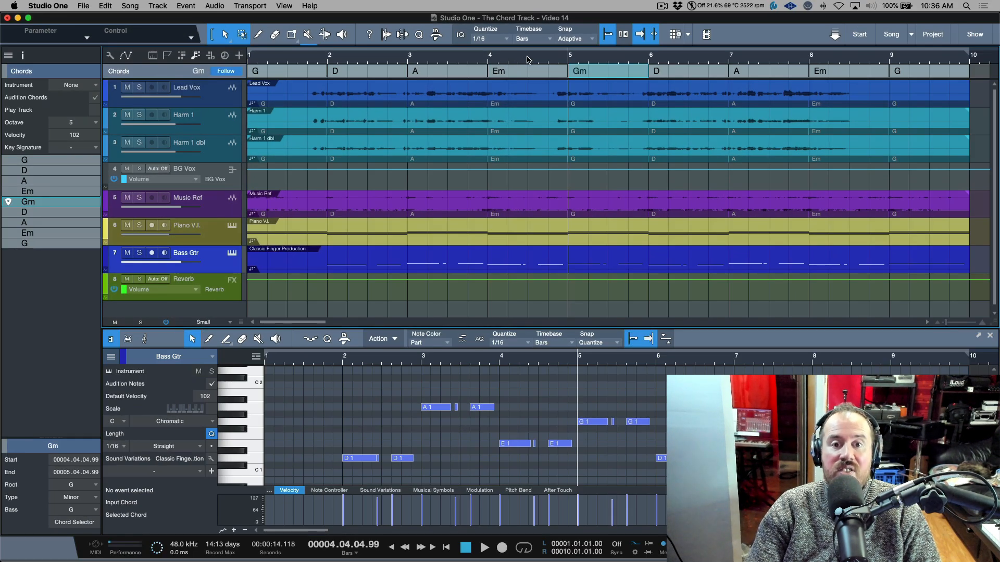
- Play the arrangement from bar 4 to hear all tracks follow the Gm chord at bar 5
{"action": "left_click", "coordinate": [527, 59]}
{"action": "key", "text": "KP_Subtract"}
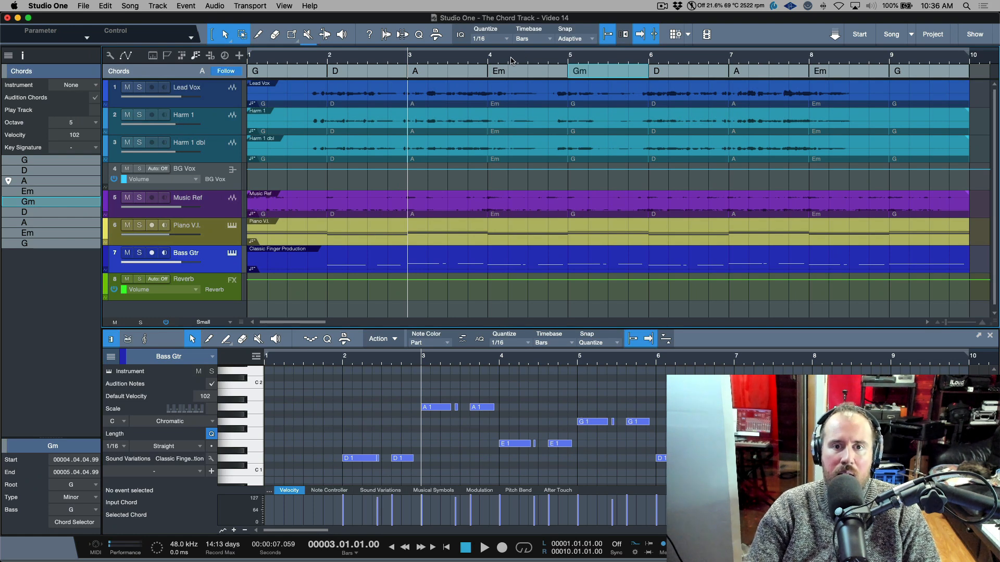
{"action": "left_click", "coordinate": [491, 59]}
{"action": "key", "text": "space"}
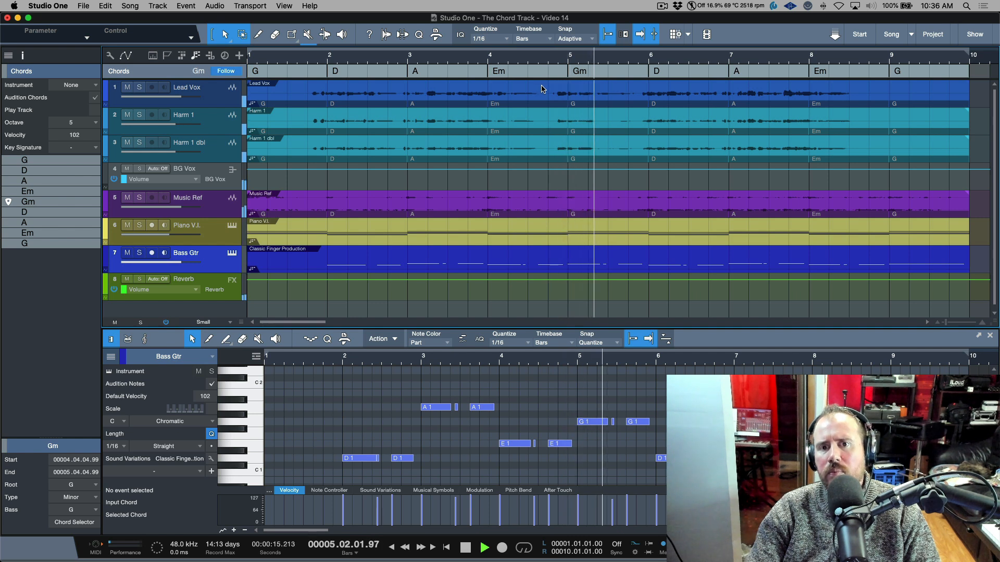
{"action": "key", "text": "space"}
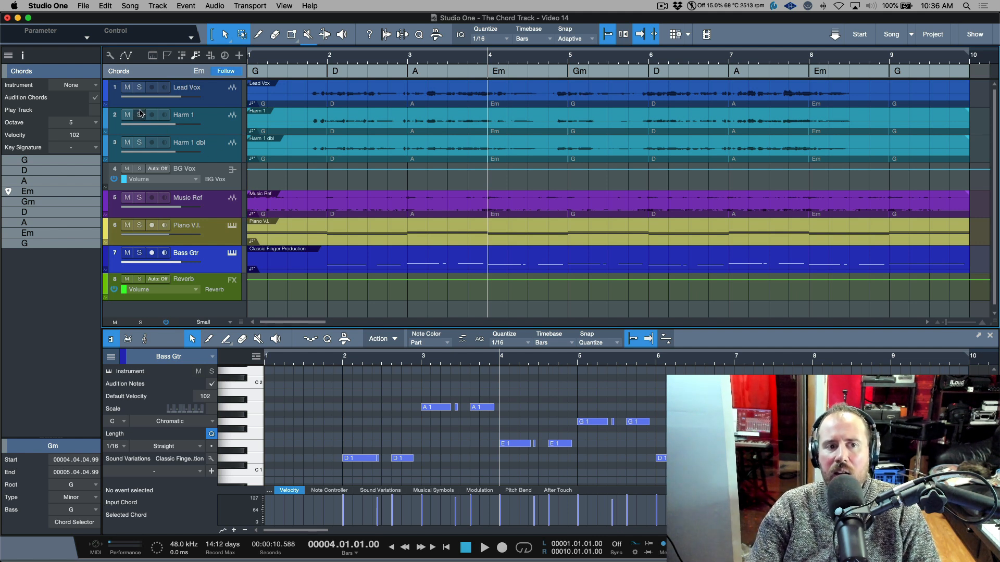
- Solo the Harm 1 and Harm 1 dbl tracks and place the playhead at bar 5
{"action": "left_click", "coordinate": [139, 115]}
{"action": "left_click", "coordinate": [139, 142]}
{"action": "left_click", "coordinate": [571, 56]}
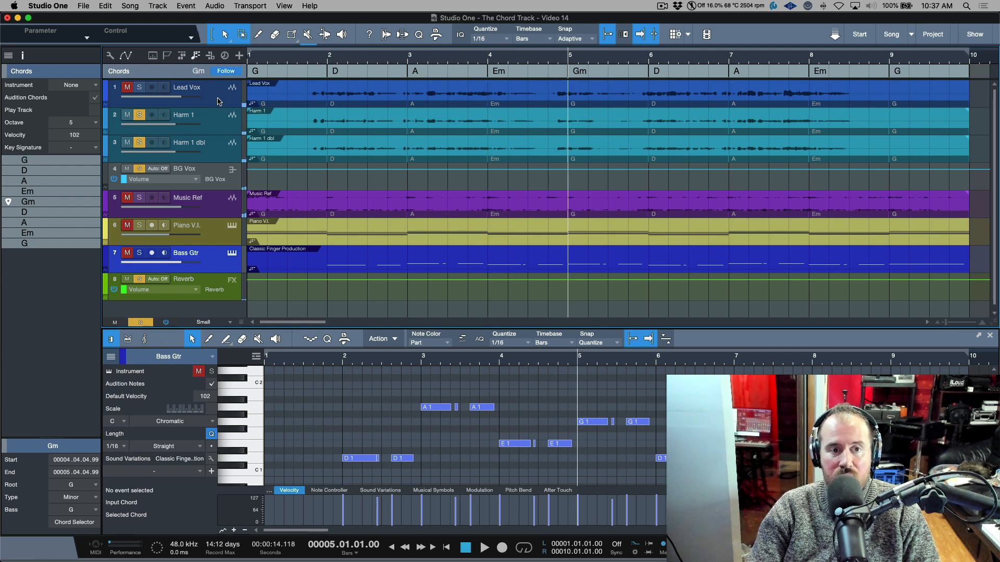
- Audition Lead Vox and Music Ref individually in solo from bar 5 to hear how each handles the Gm chord
{"action": "left_click", "coordinate": [217, 99]}
{"action": "key", "text": "space"}
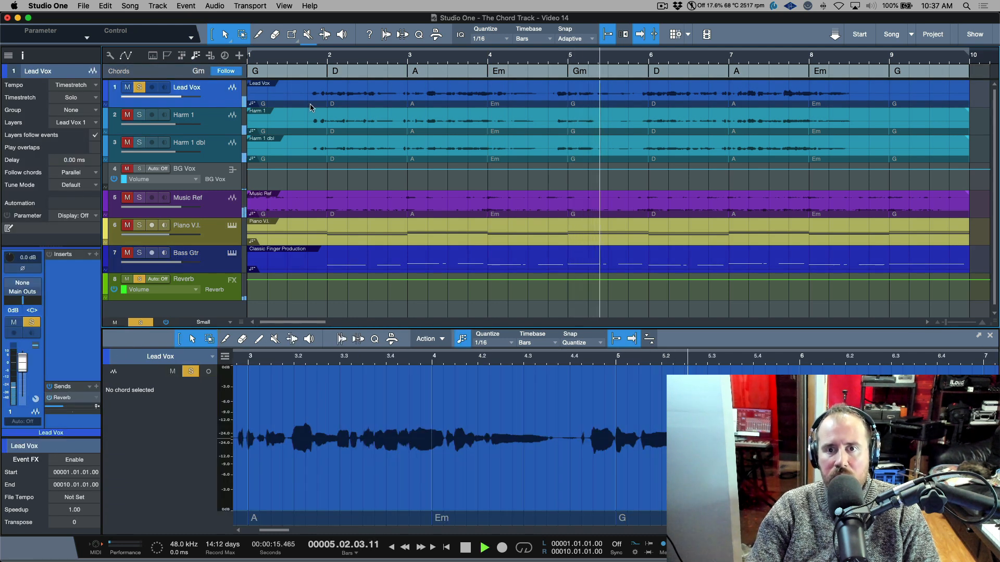
{"action": "key", "text": "space"}
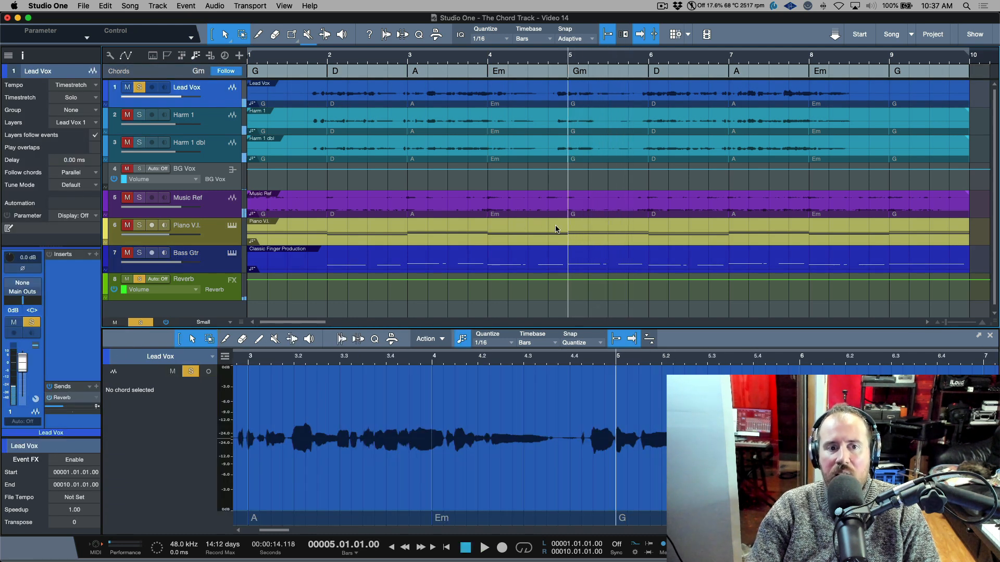
{"action": "left_click", "coordinate": [218, 210]}
{"action": "key", "text": "space"}
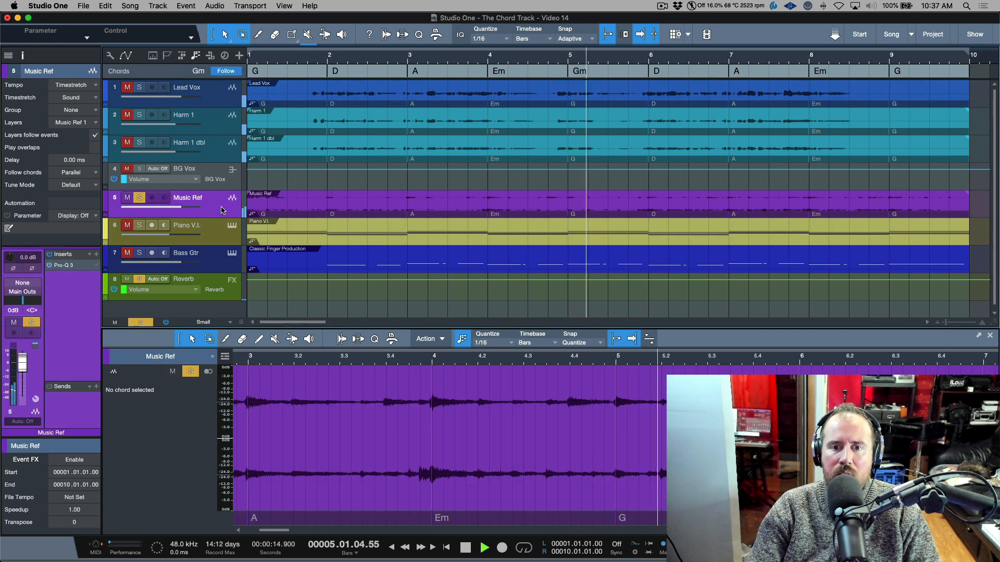
{"action": "key", "text": "space"}
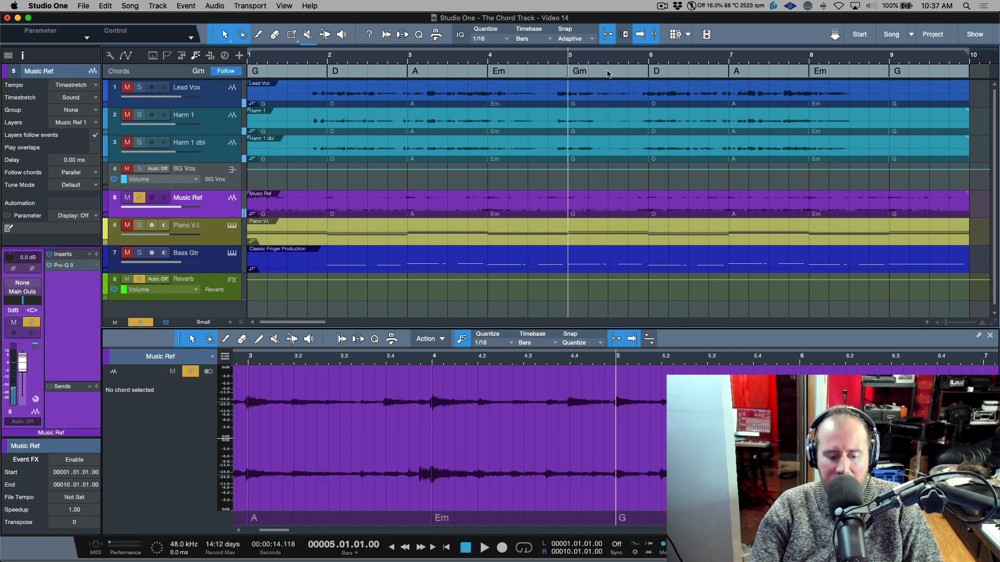
- Undo the Minor change on the bar 5 chord and play the soloed Music Ref track from bar 5 with the G chord
{"action": "key", "text": "super+z"}
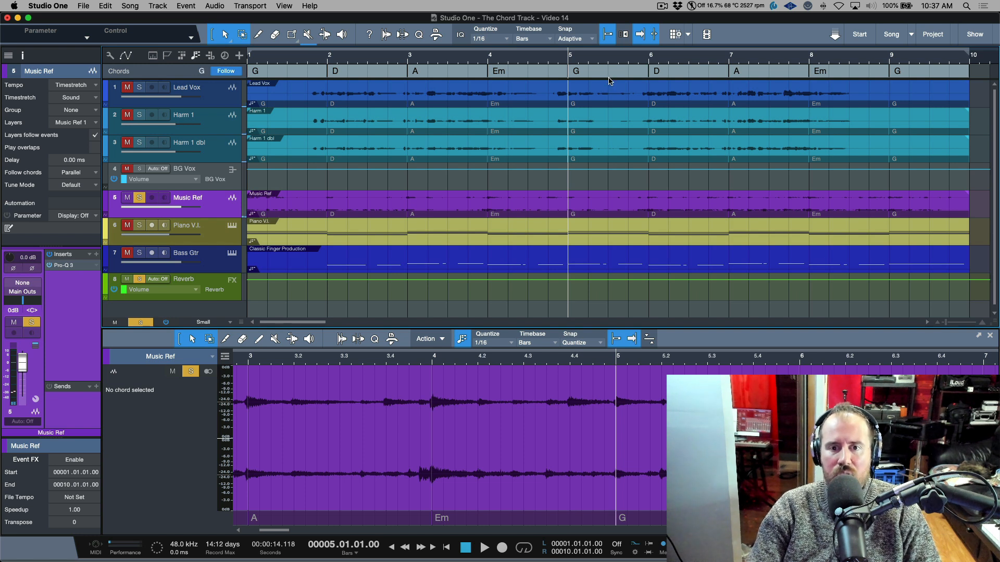
{"action": "key", "text": "space"}
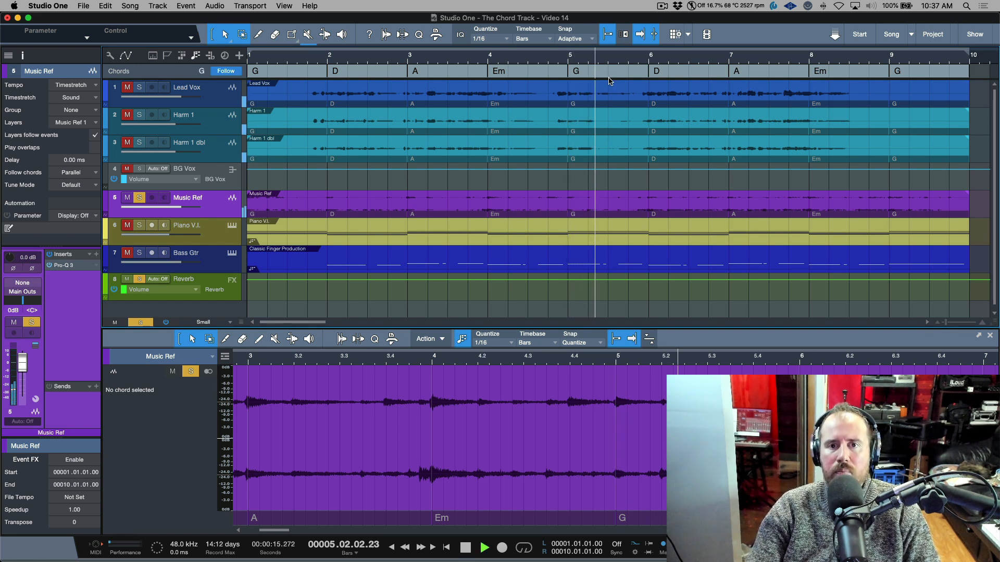
{"action": "key", "text": "space"}
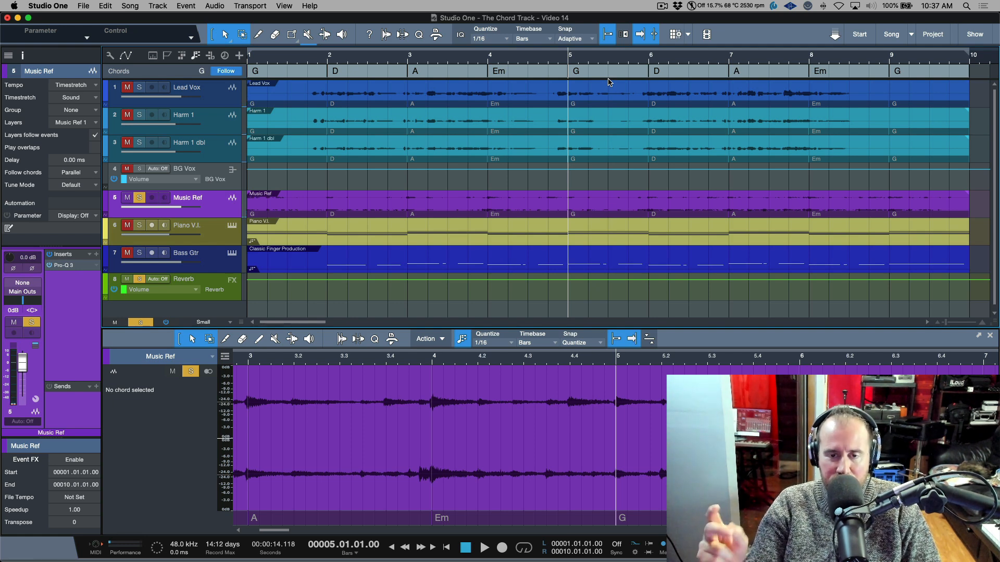
- Redo the change to Gm at bar 5 and play the soloed Music Ref track from there for comparison
{"action": "key", "text": "super+shift+z"}
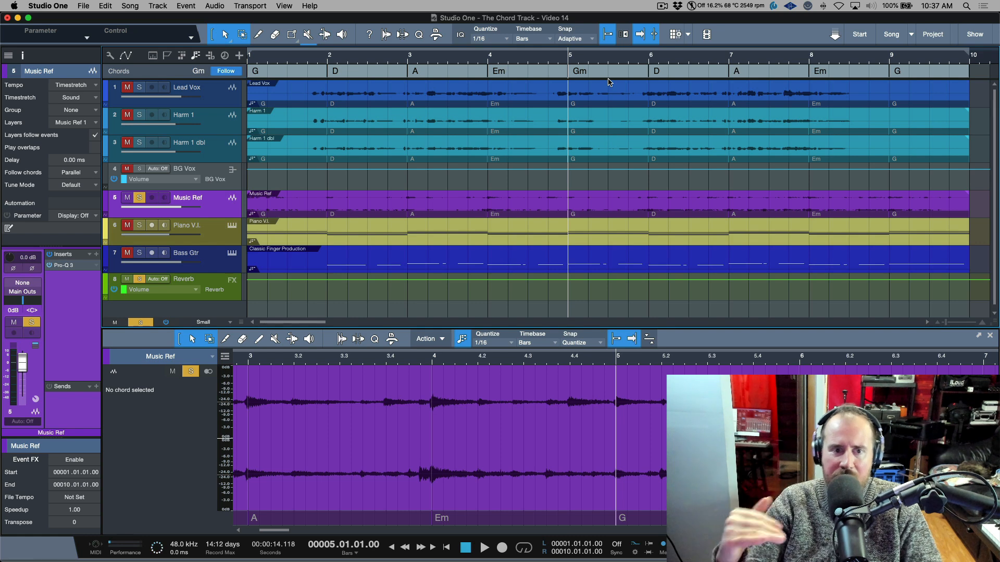
{"action": "key", "text": "space"}
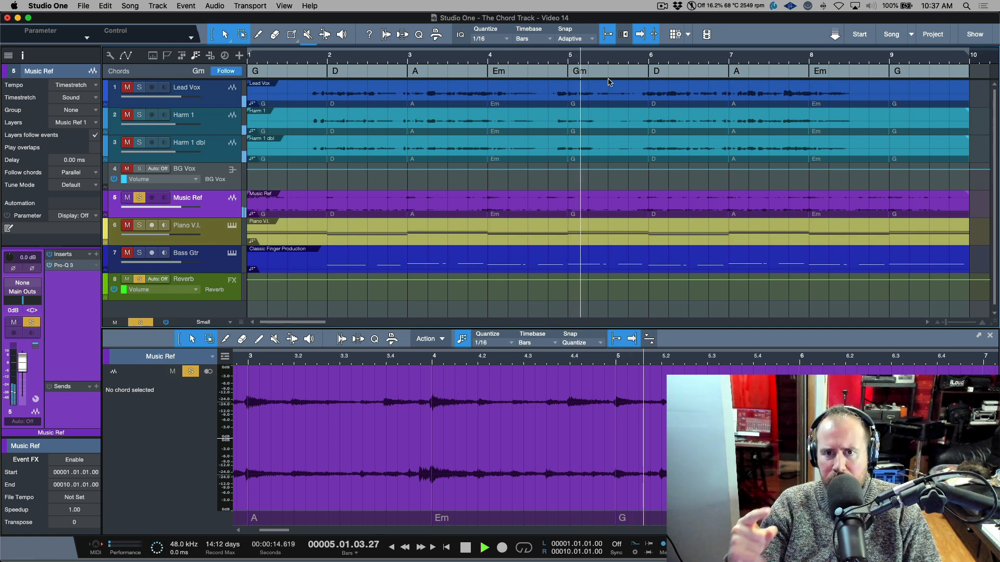
{"action": "key", "text": "space"}
- Unsolo the Music Ref track and undo the Gm change at bar 5 of the chord track
{"action": "key", "text": "s"}
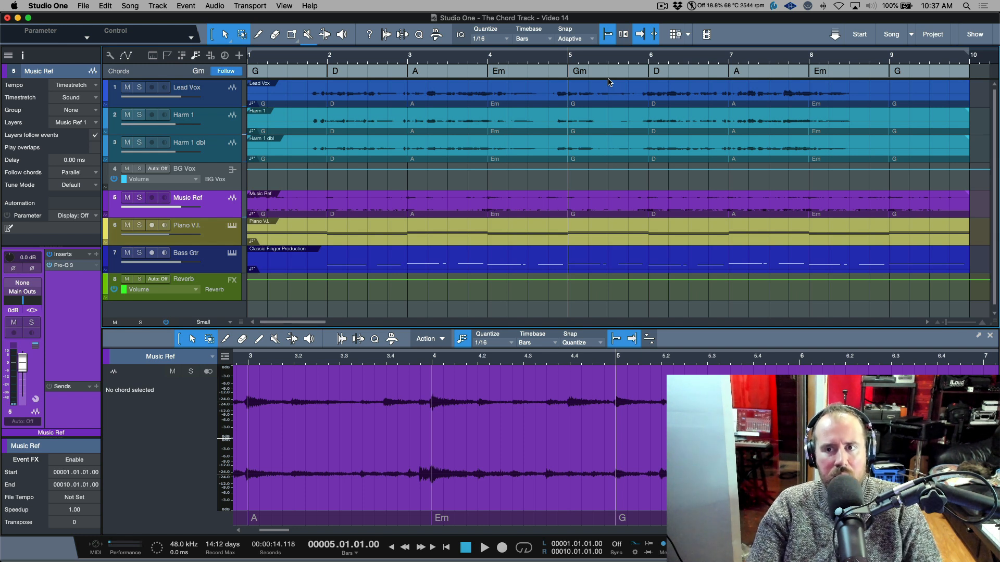
{"action": "key", "text": "super+z"}
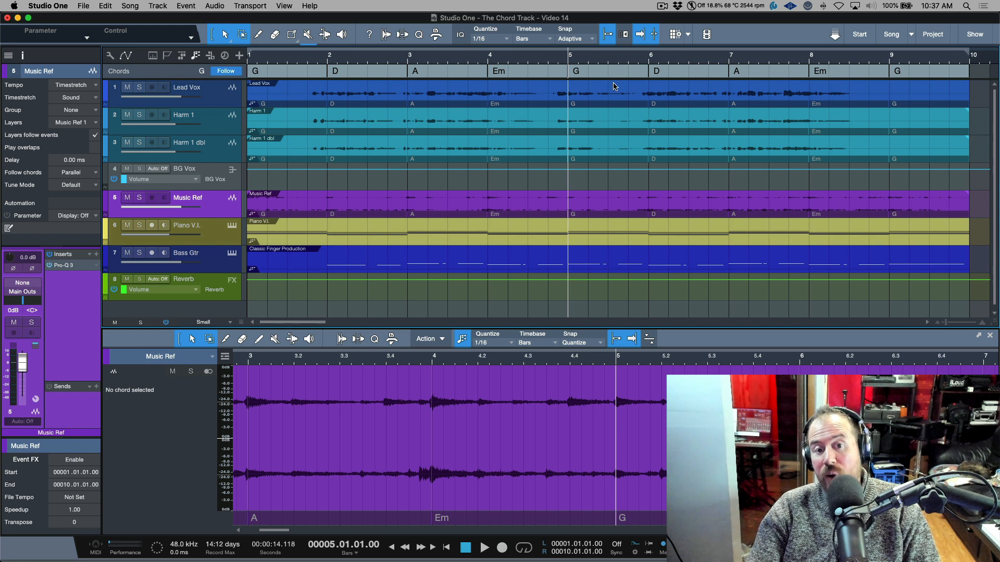